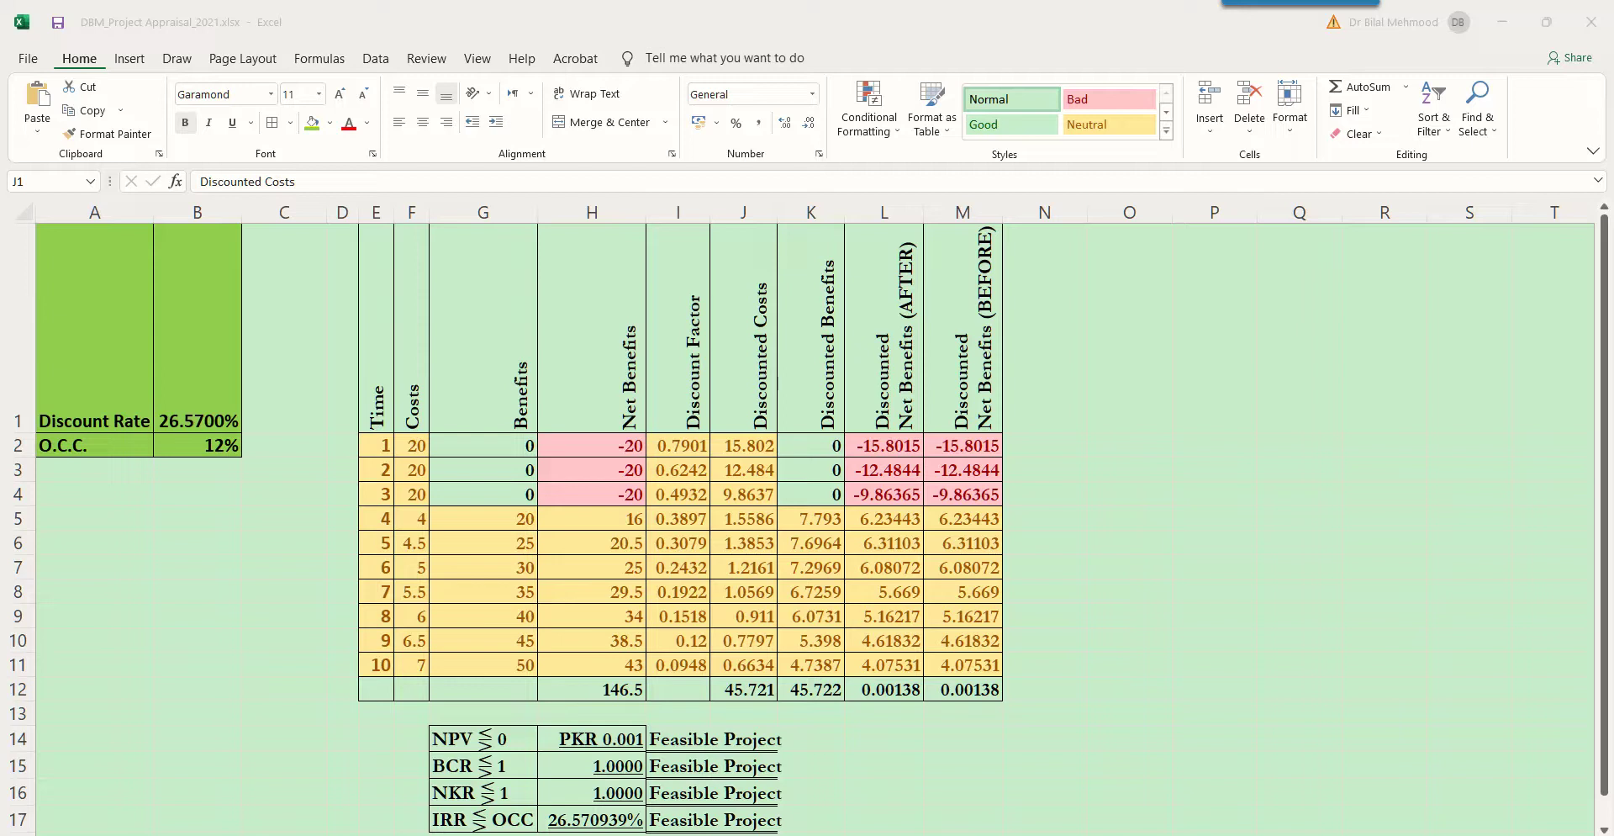
- Select from E2 across to column M and down to row 11, then step through the Benefits values in column G
key(alt+Tab)
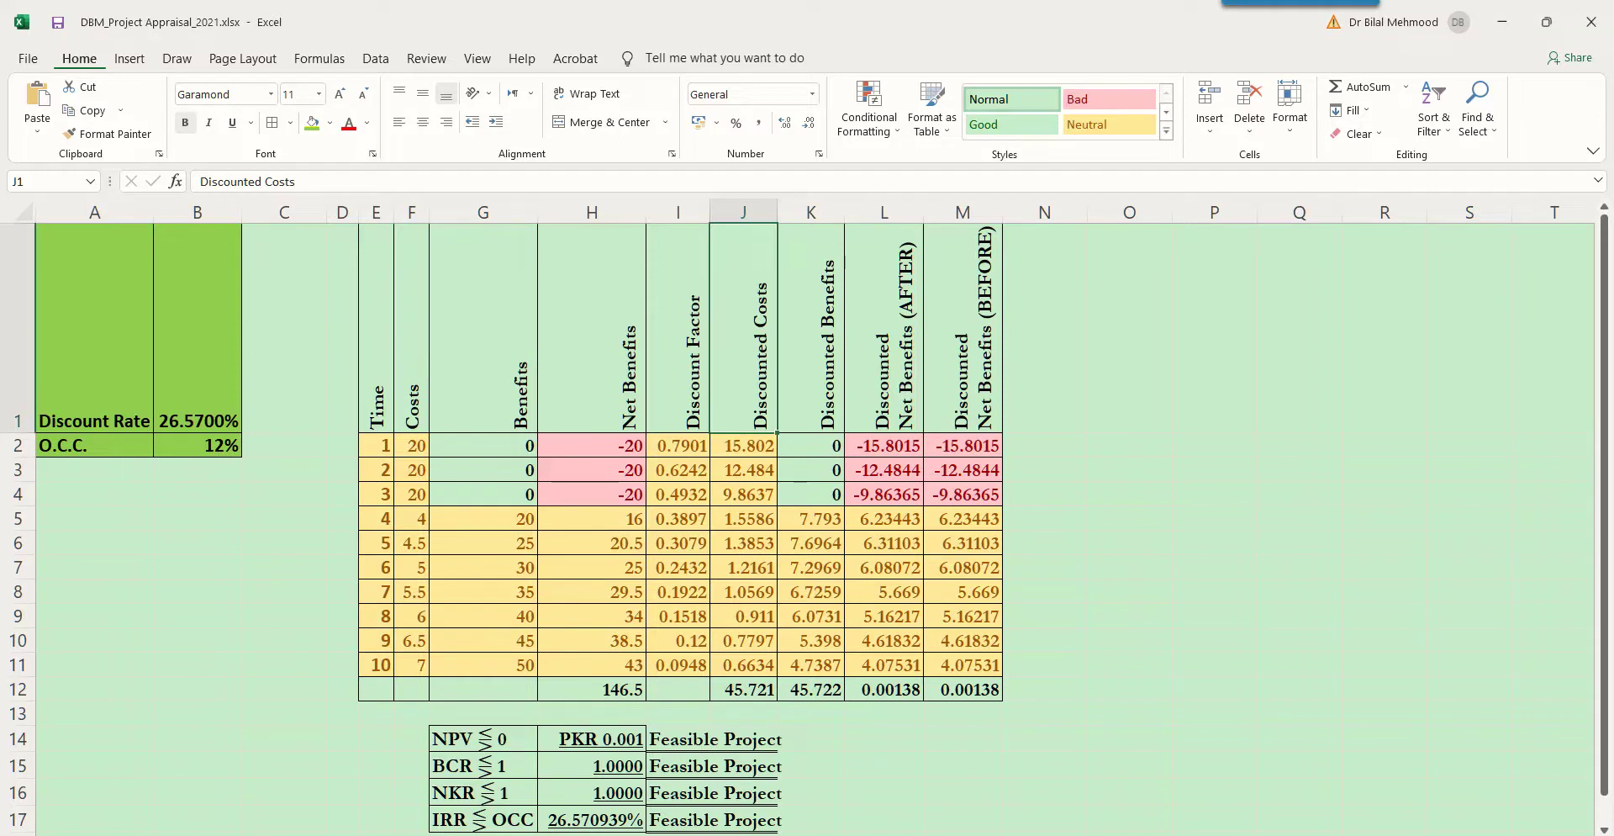
click(375, 446)
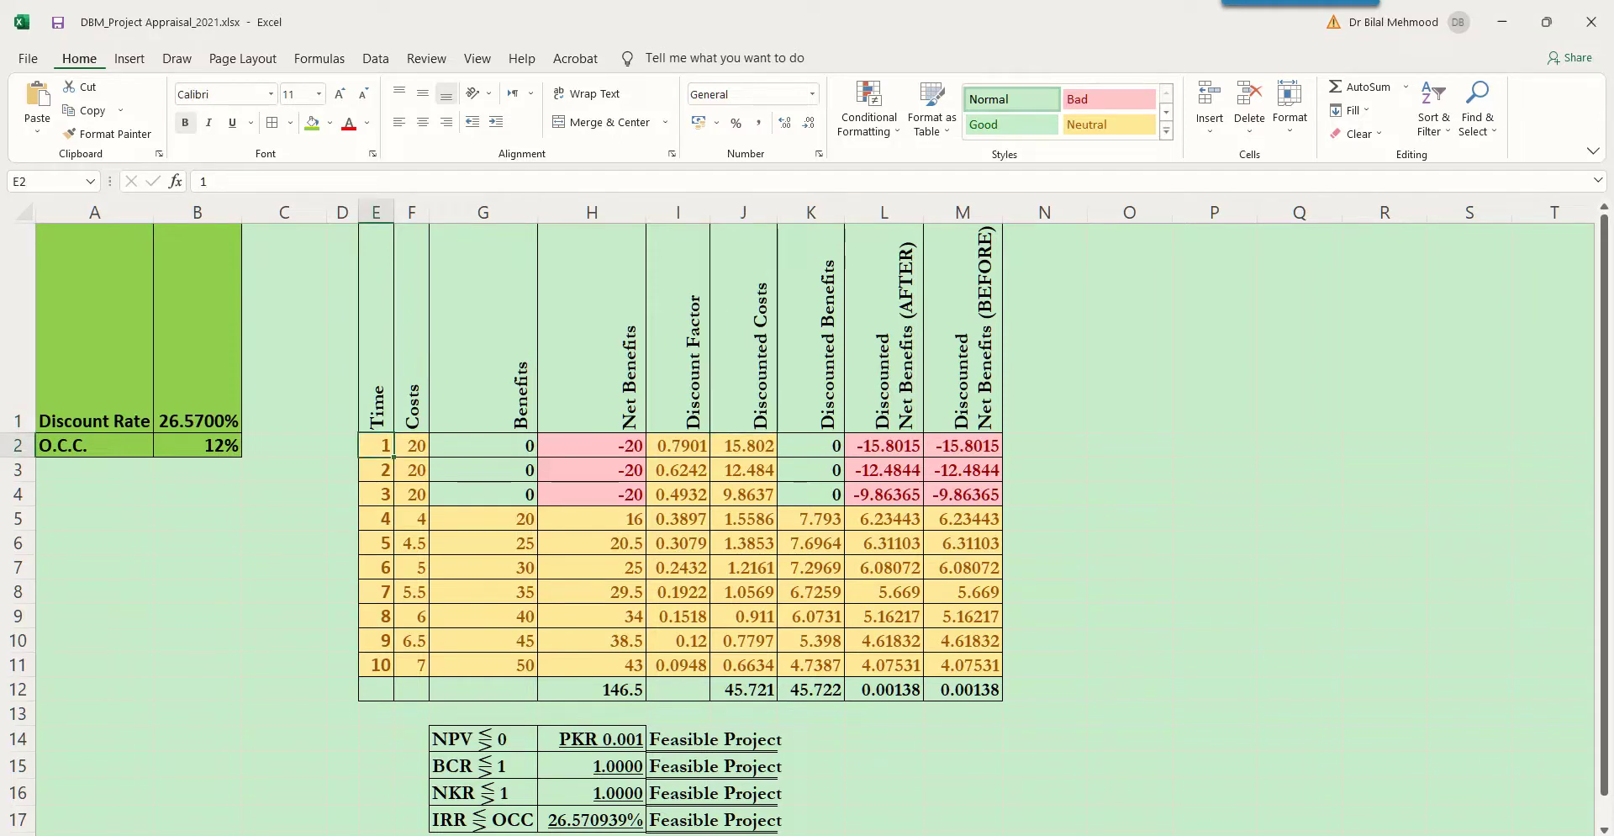
key(shift+Right)
key(shift+Right)
key(shift+Right)
key(shift+Right)
key(shift+Right)
key(shift+Right)
key(shift+Right)
key(shift+Right)
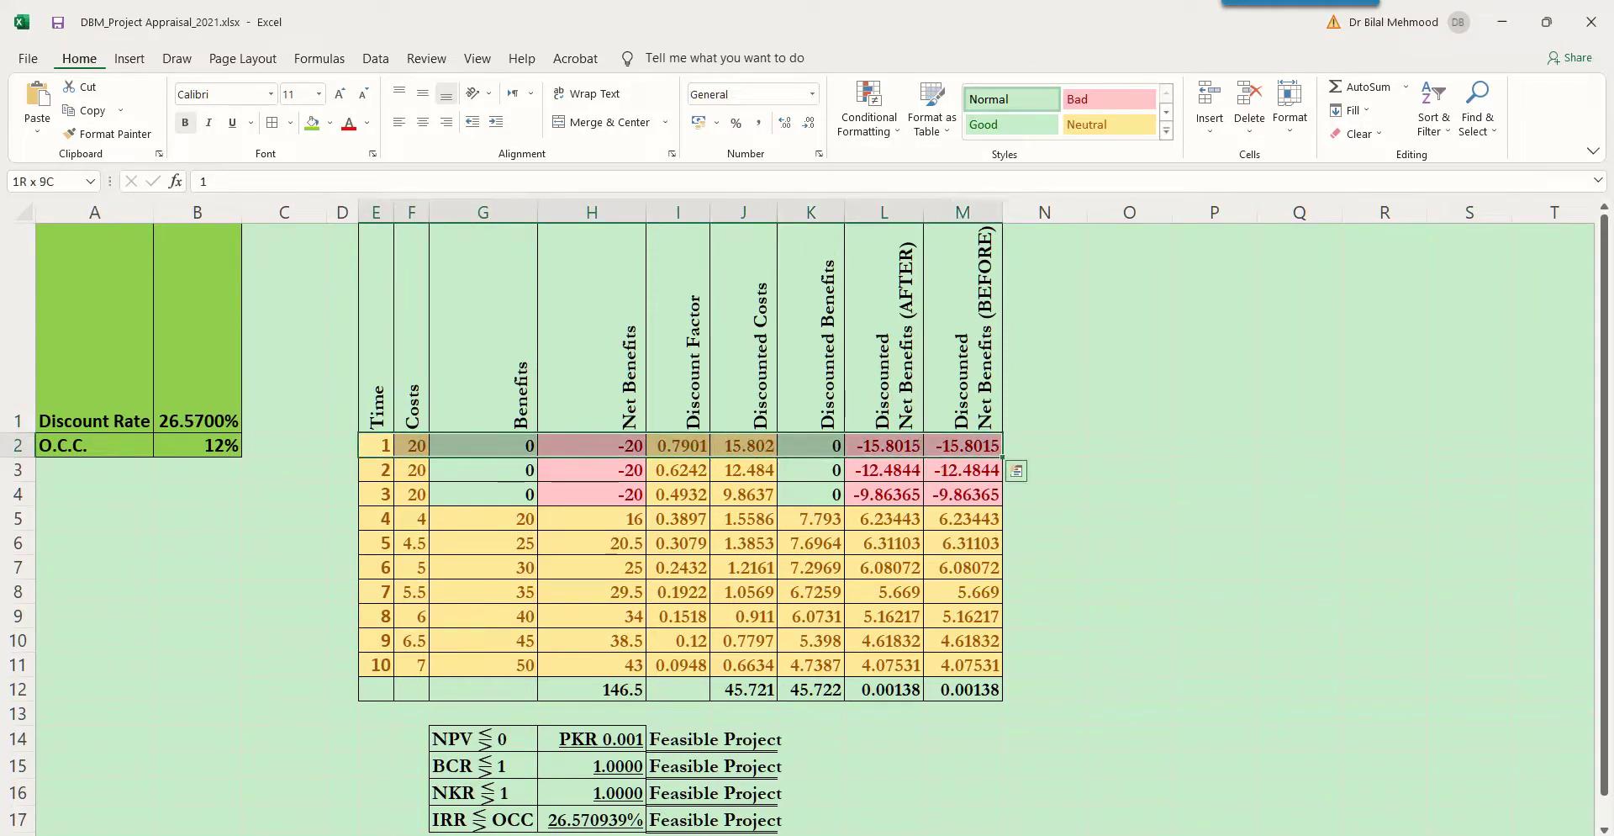
key(shift+Down)
key(shift+Down)
key(shift+Down)
key(shift+Down)
key(shift+Down)
key(shift+Down)
key(shift+Down)
key(shift+Down)
key(shift+Down)
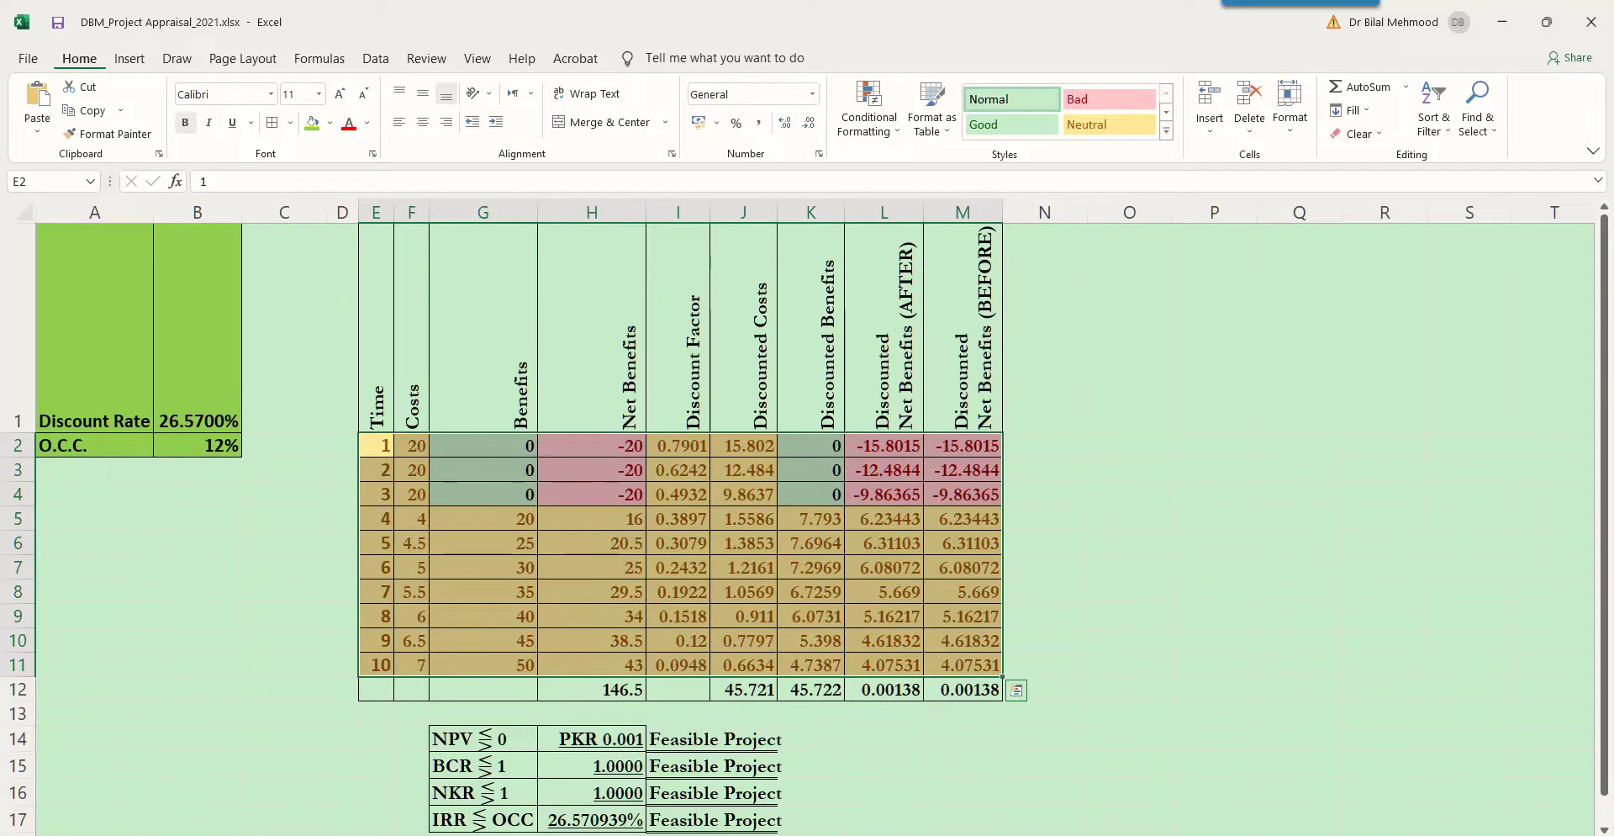
click(484, 445)
key(Down)
key(Down)
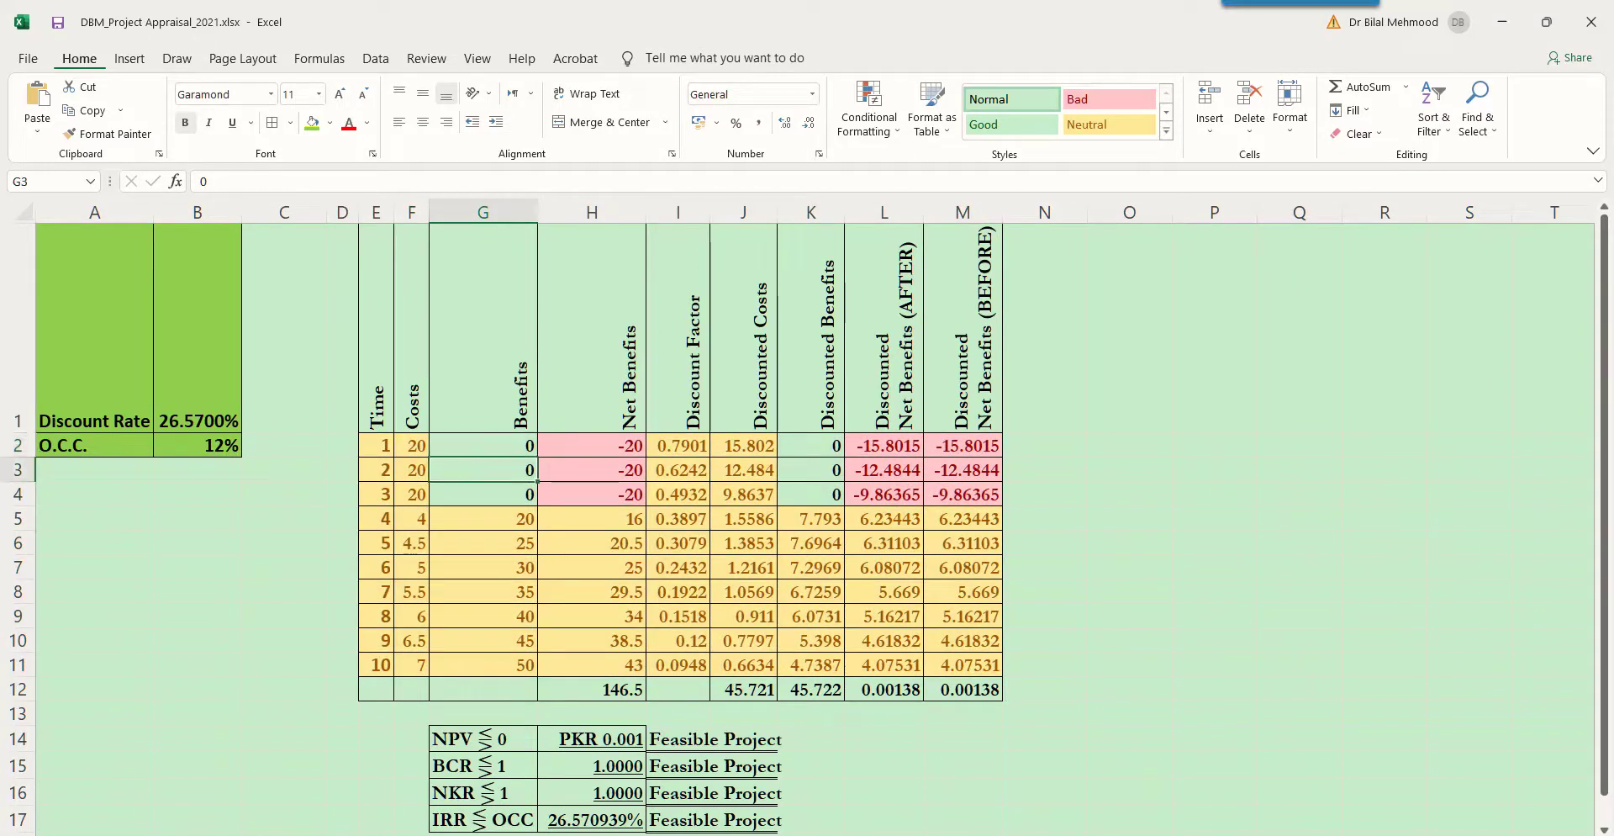
key(Up)
key(Up)
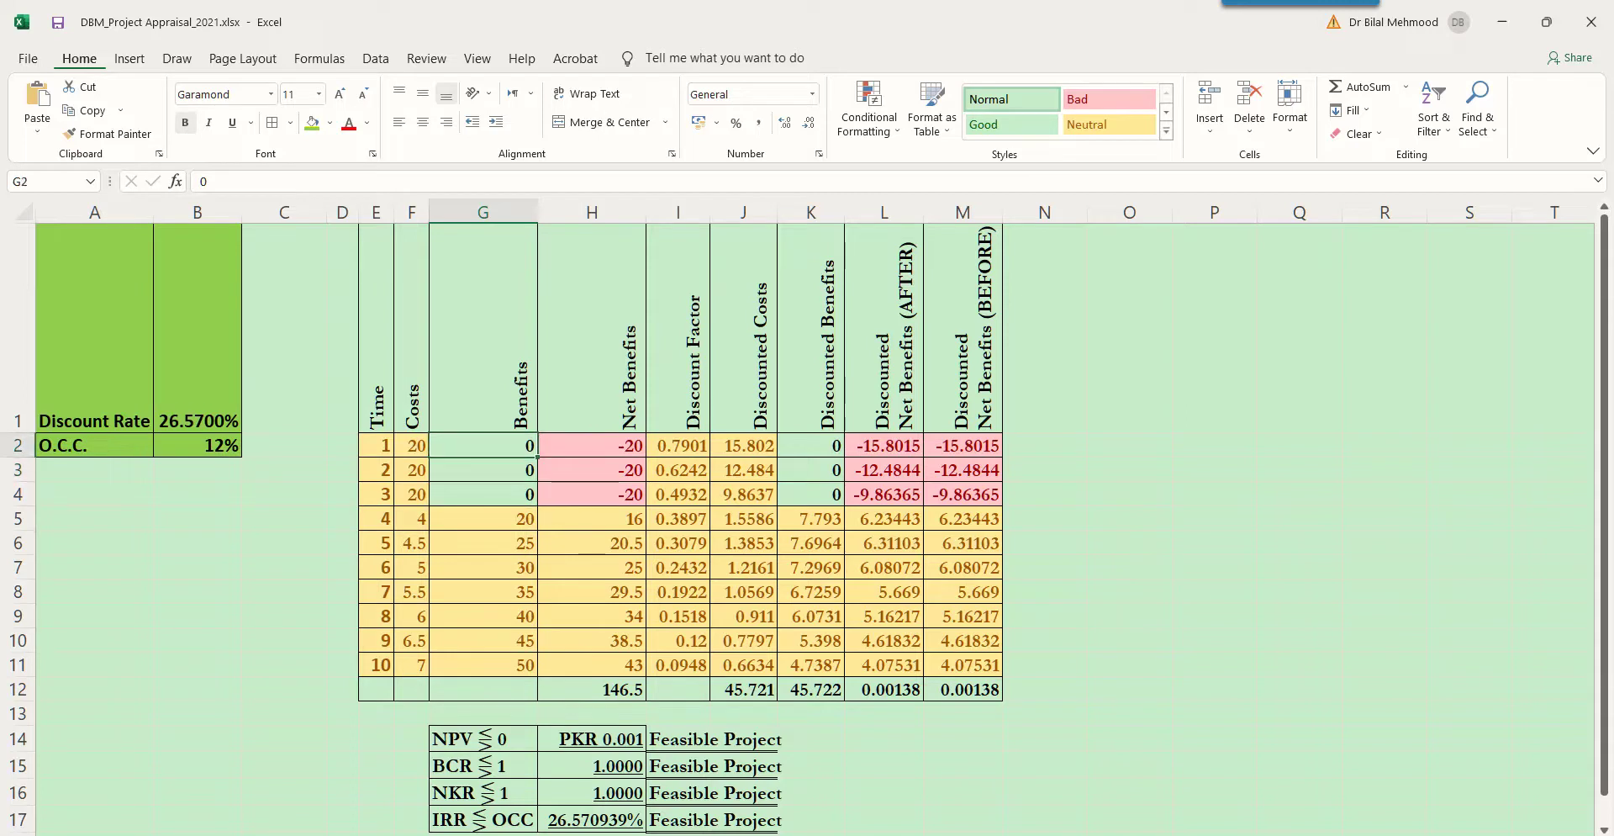
- Point out the Costs, positive Benefits G5:G11, positive H5:H11 and negative H2:H4 and L2:M4 values
drag(412, 446, 412, 641)
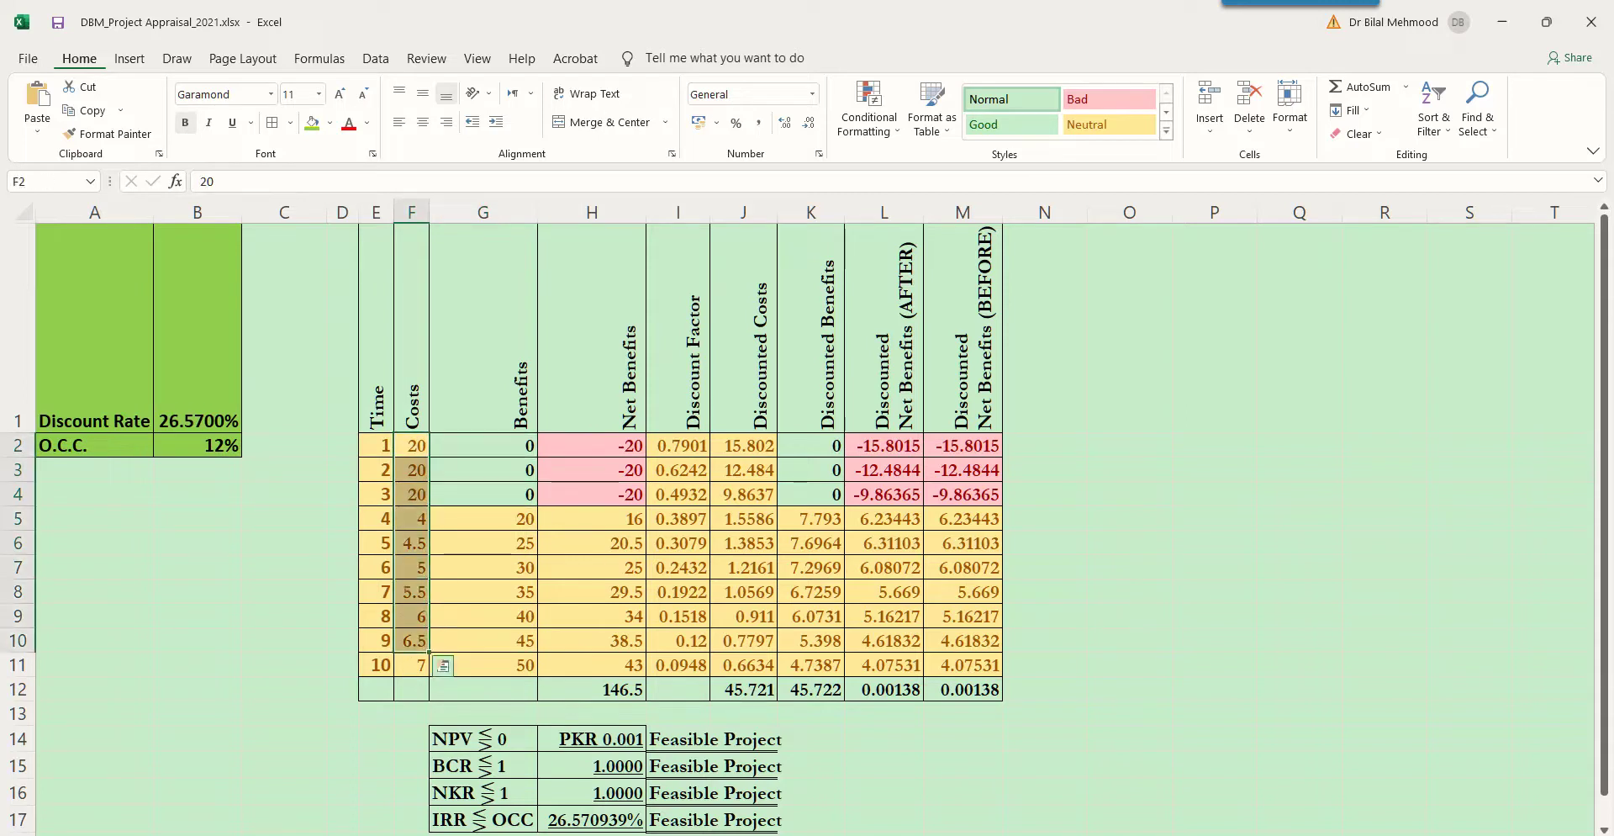
drag(483, 519, 483, 665)
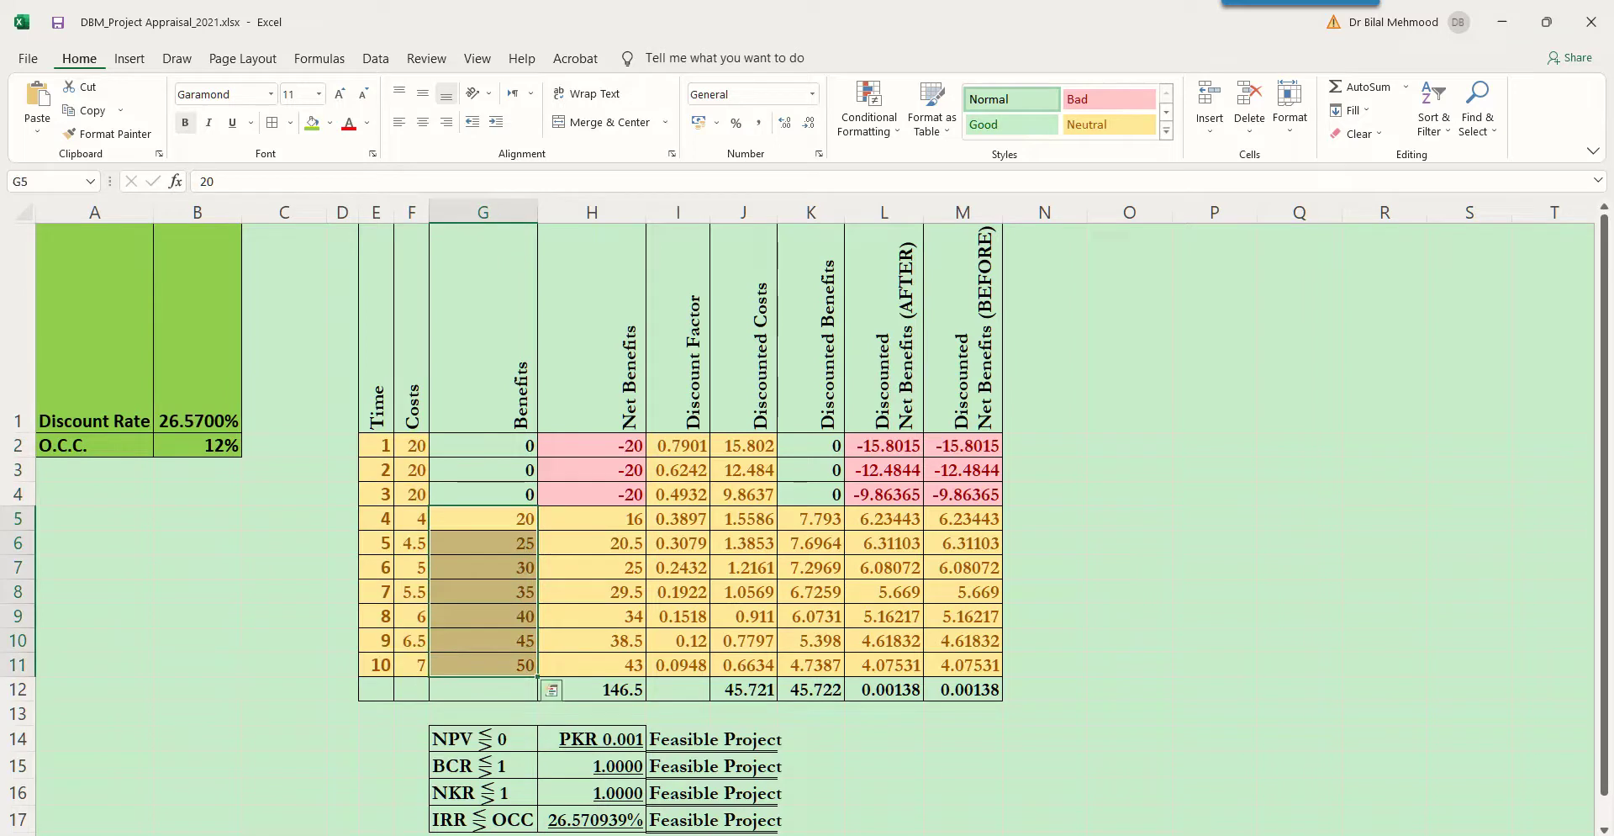
drag(592, 519, 592, 665)
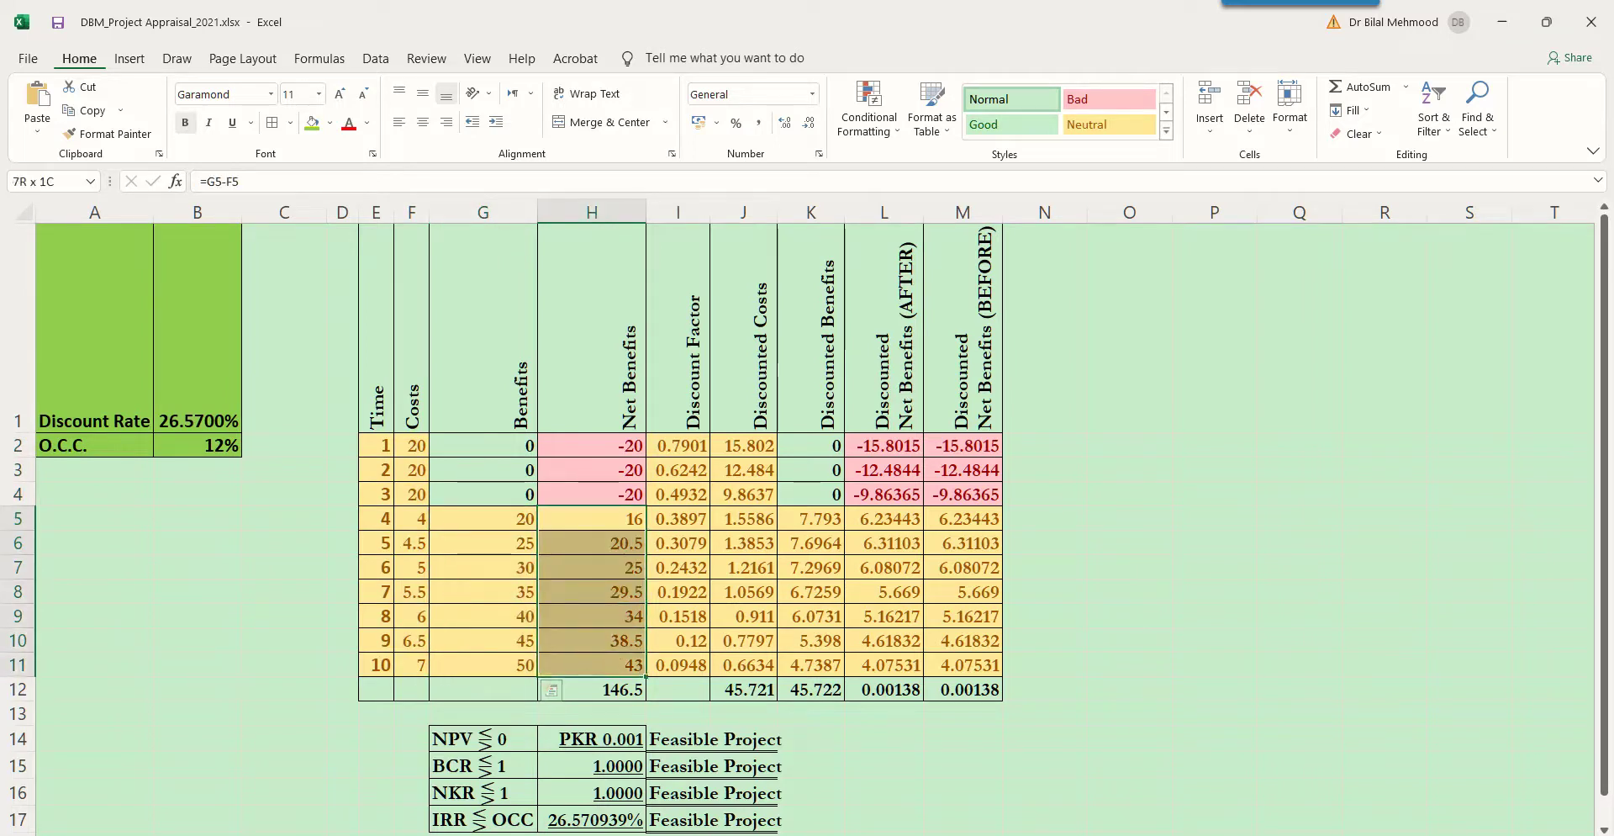
drag(592, 445, 591, 494)
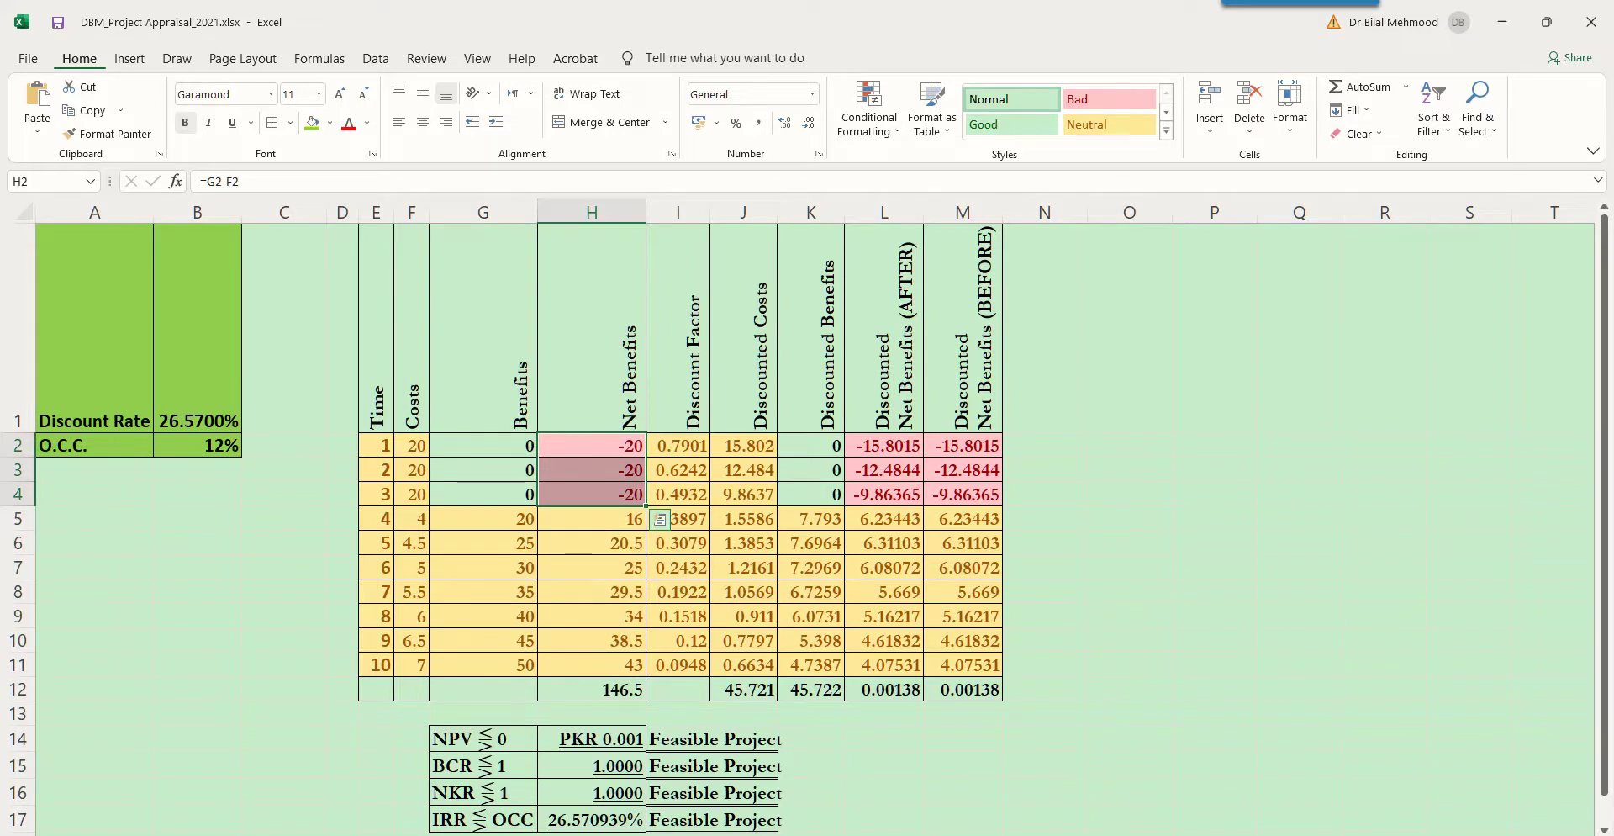
drag(885, 445, 963, 495)
- Select Net Benefits H2:H11, H5:H11 and M2:M11, then the whole table E2:M11
drag(592, 445, 591, 664)
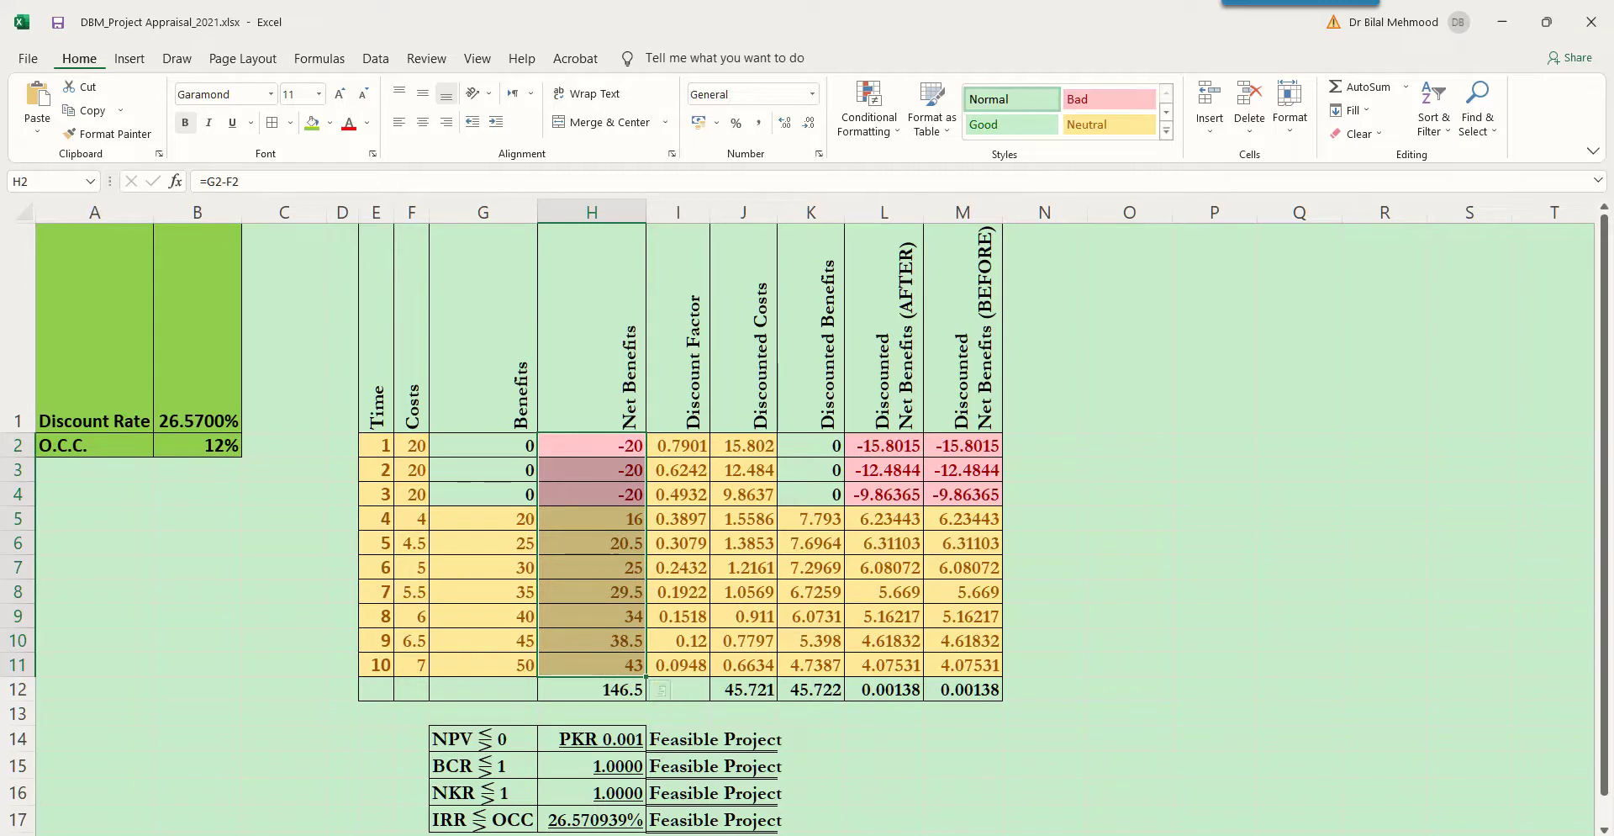
drag(592, 519, 592, 664)
drag(963, 446, 963, 664)
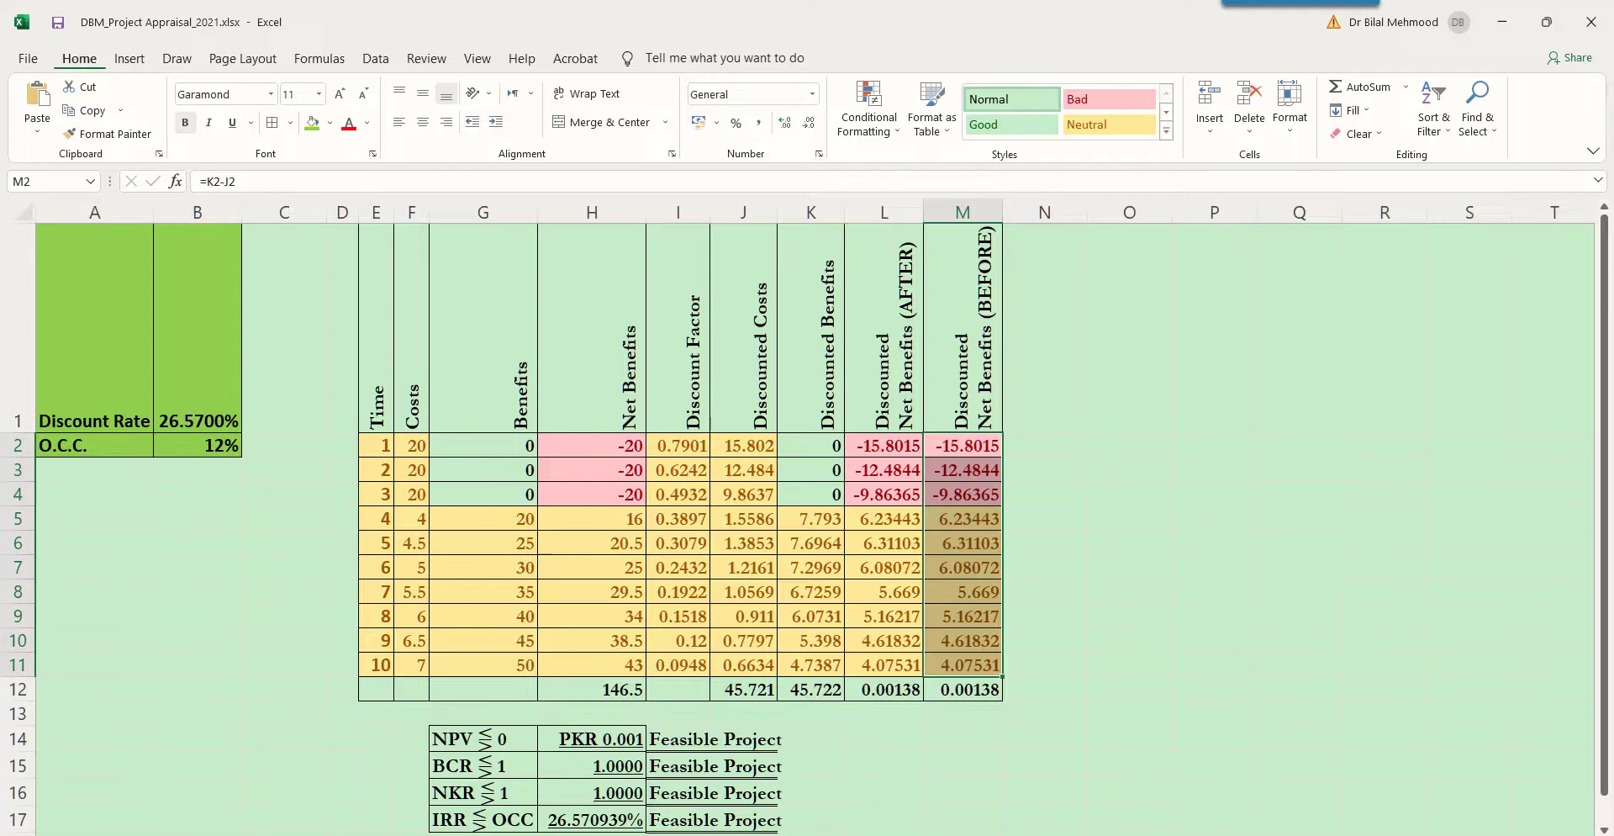
drag(376, 446, 963, 664)
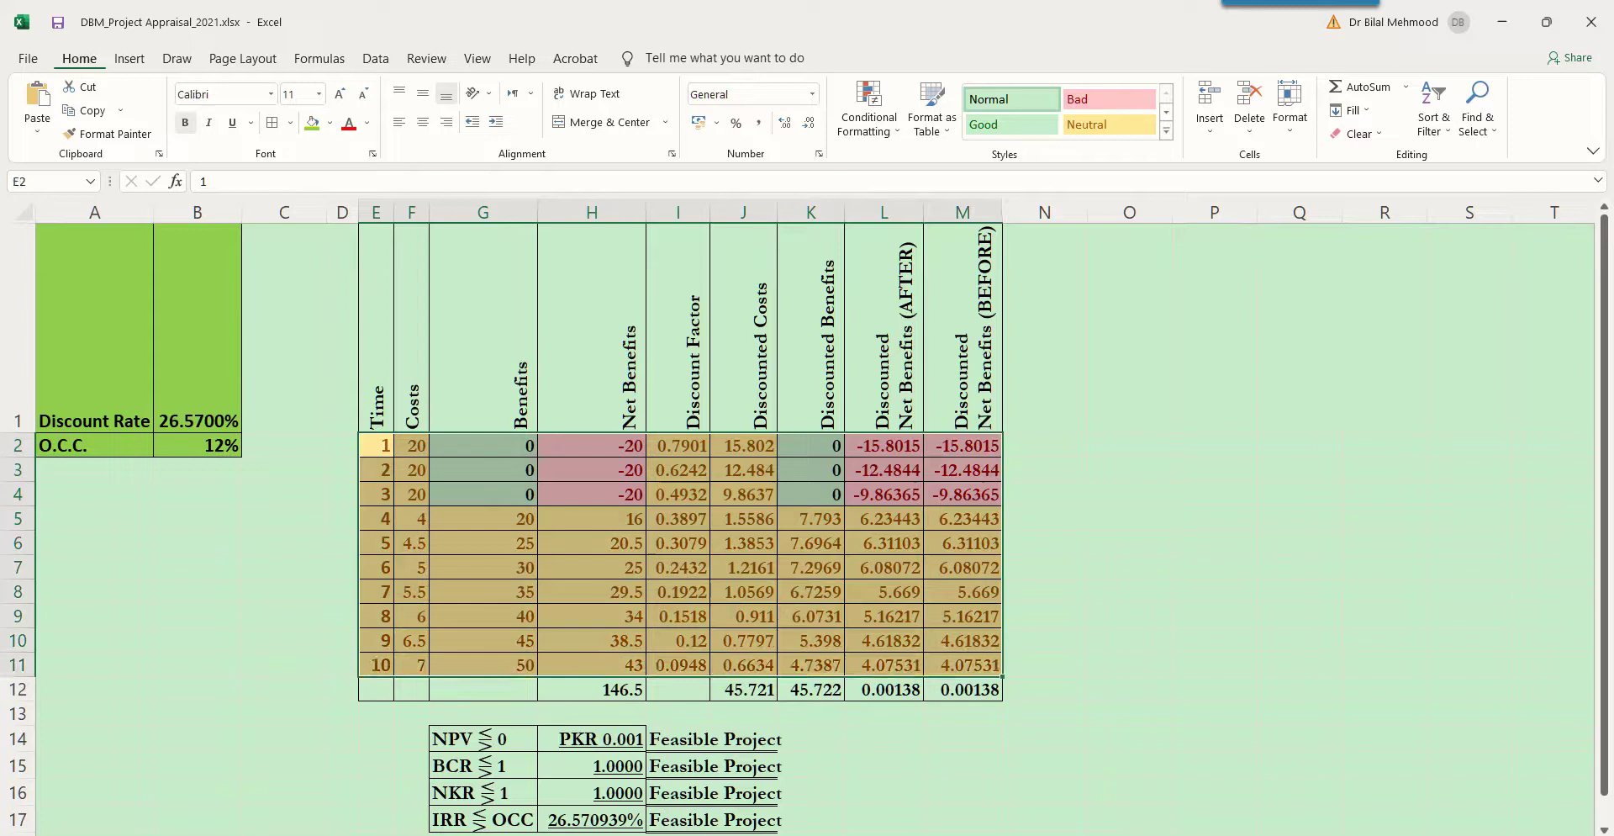
- Browse the Highlight Cells Rules, Top/Bottom Rules, Data Bars, Color Scales and Icon Sets menus
click(869, 110)
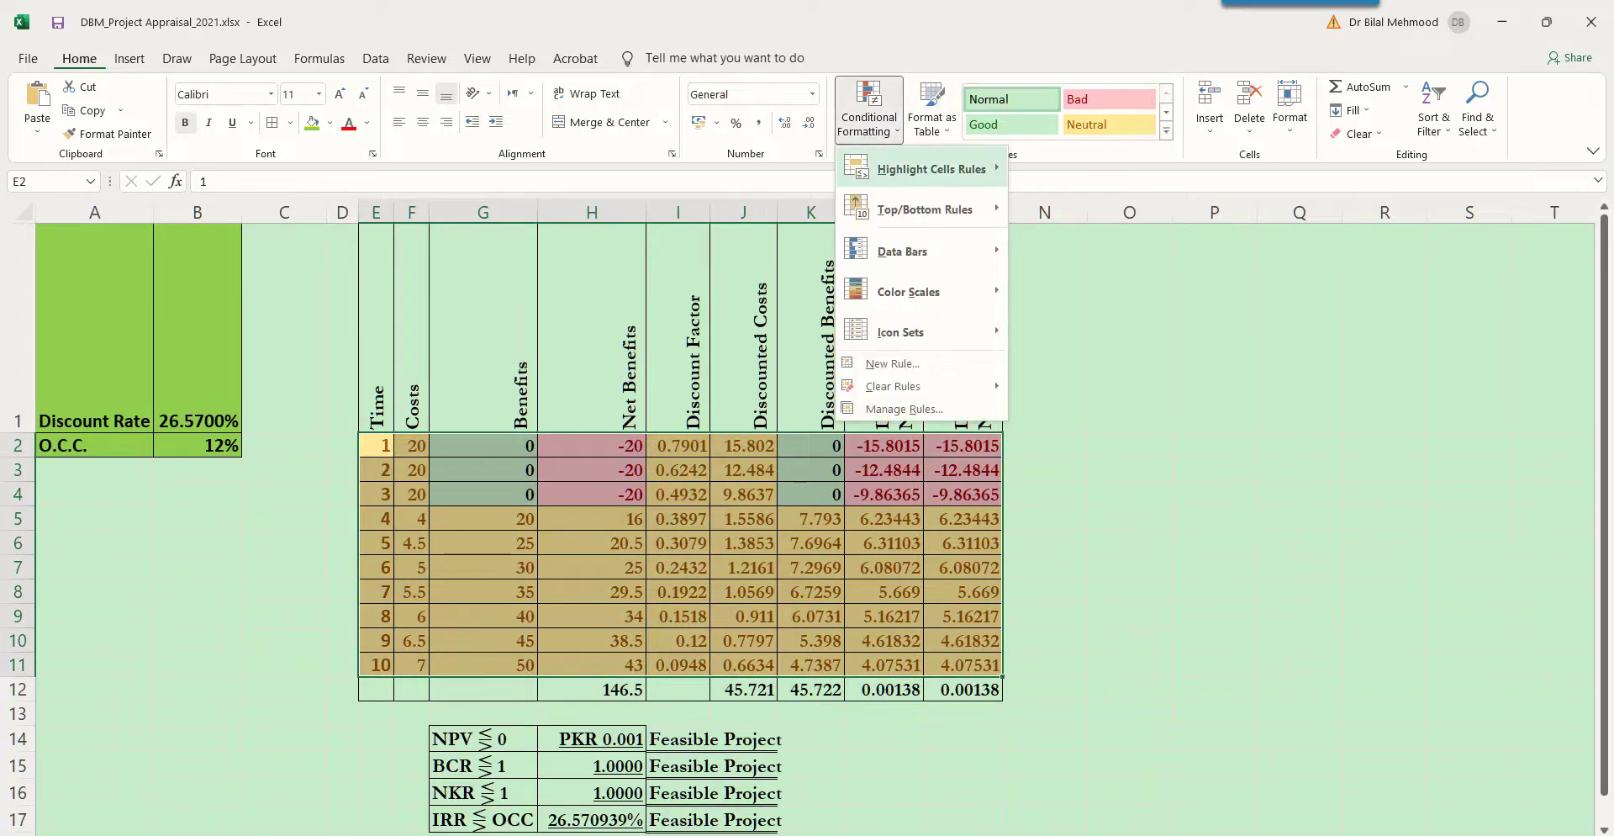
mouse_move(925, 169)
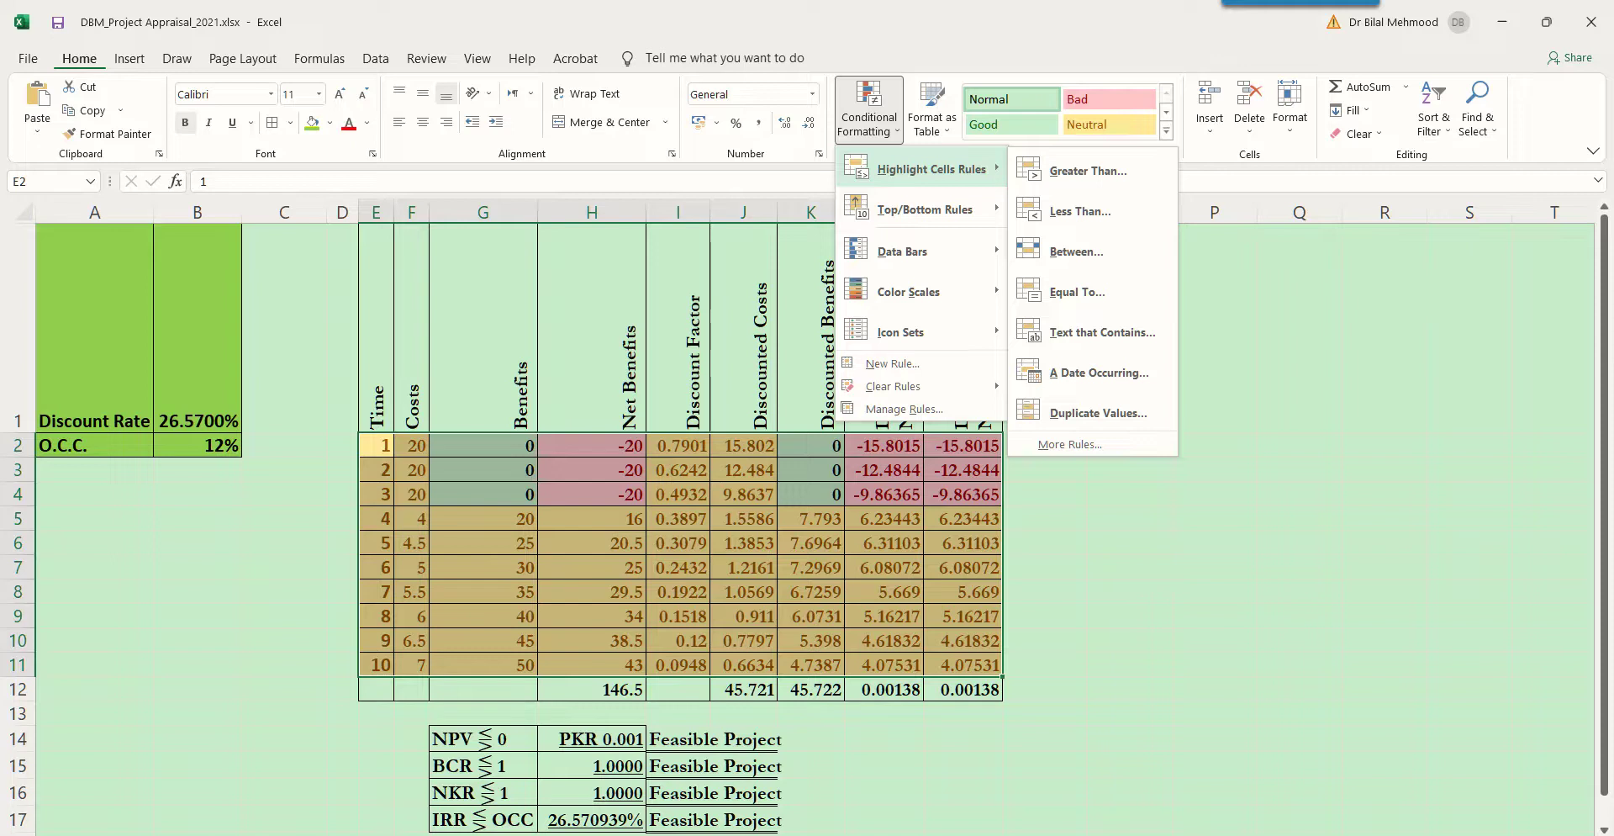
mouse_move(925, 209)
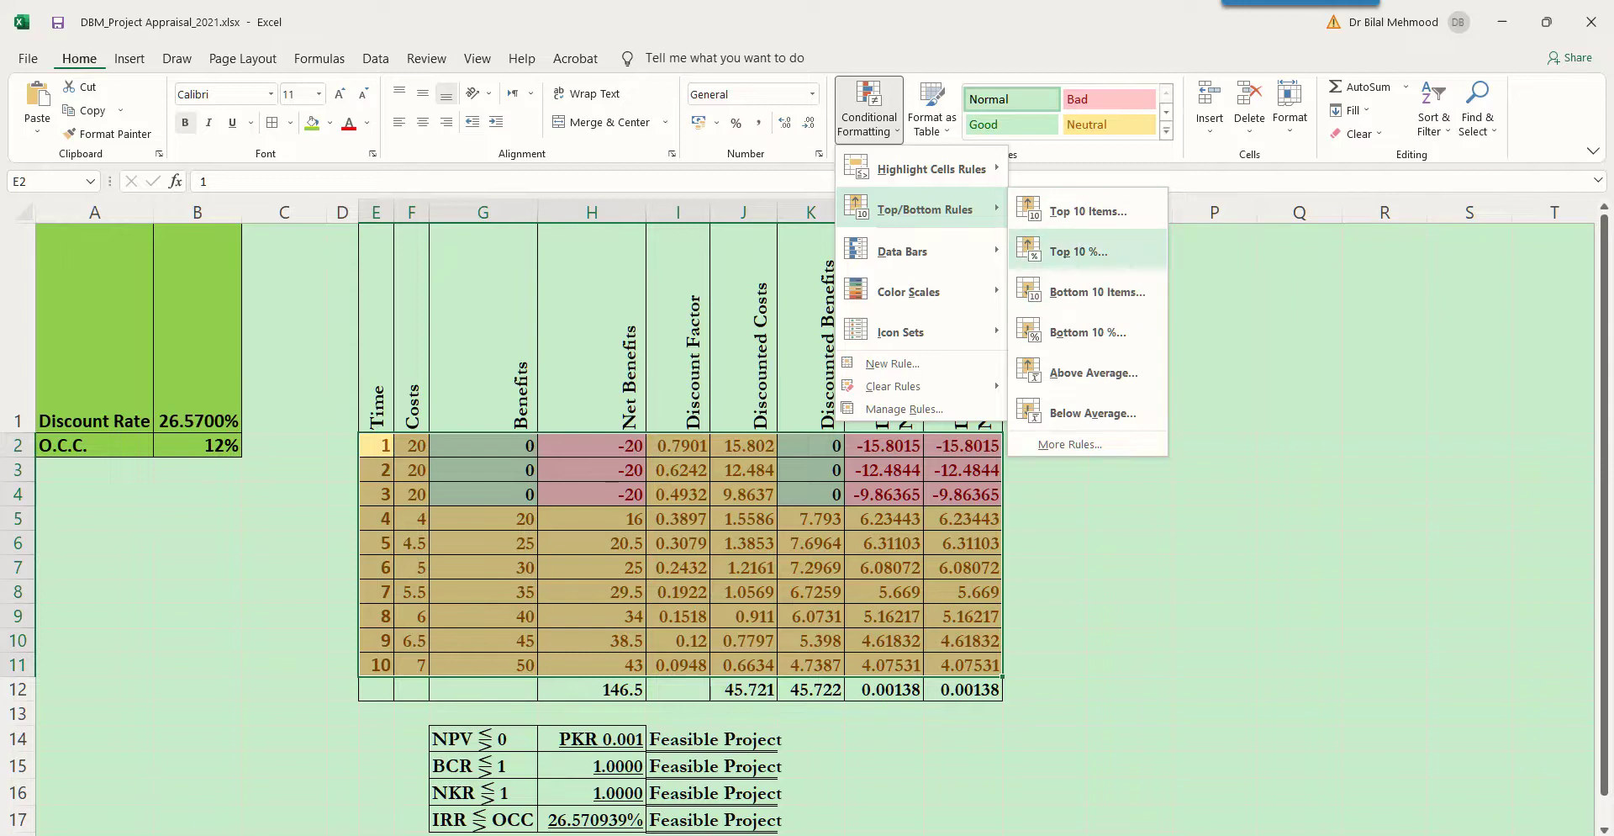
mouse_move(902, 251)
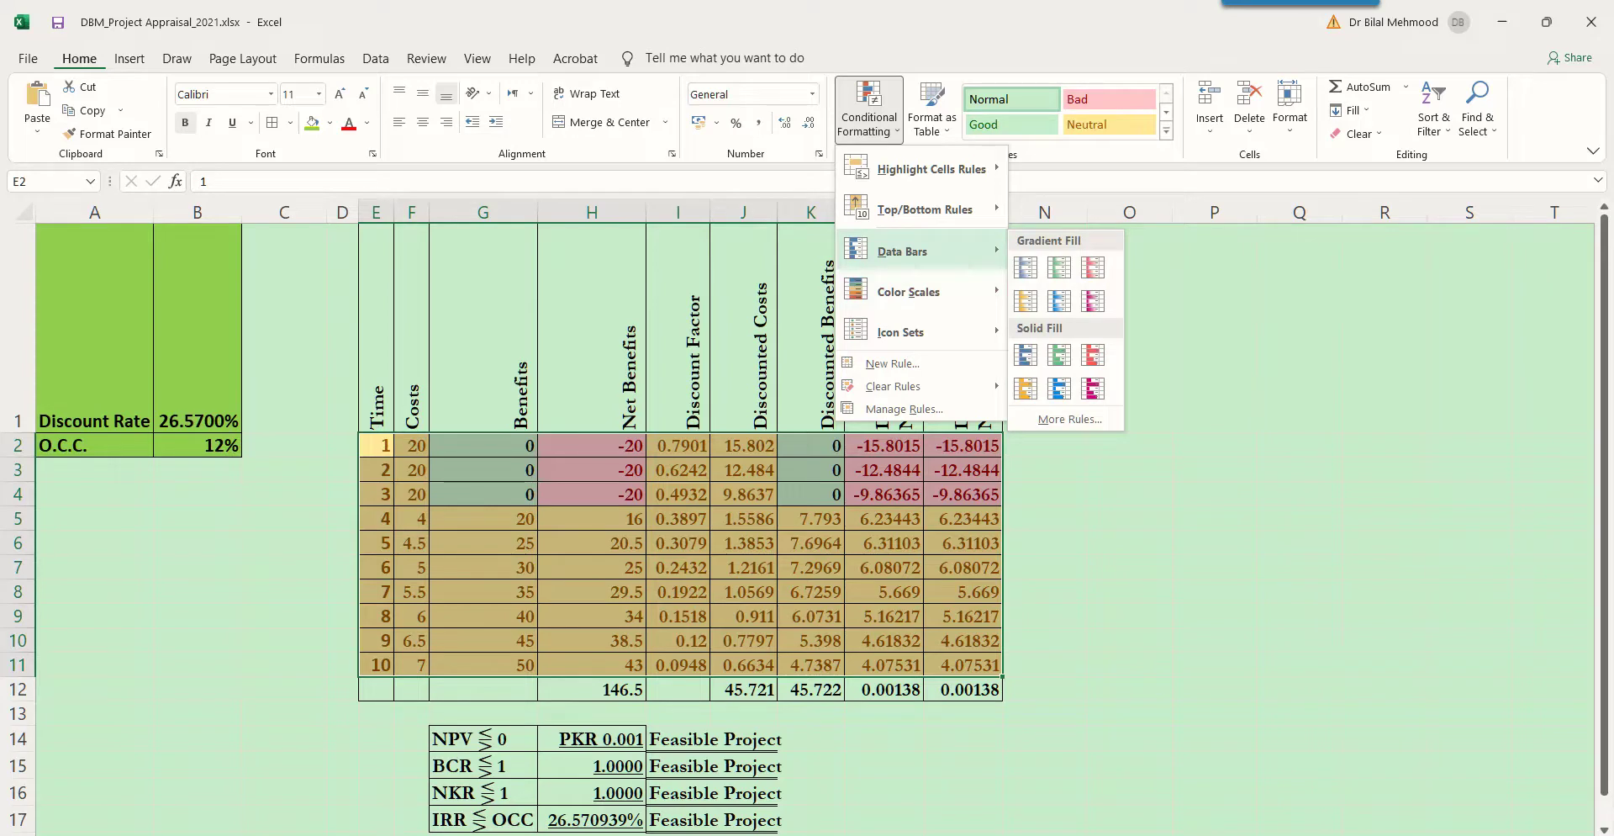
mouse_move(908, 292)
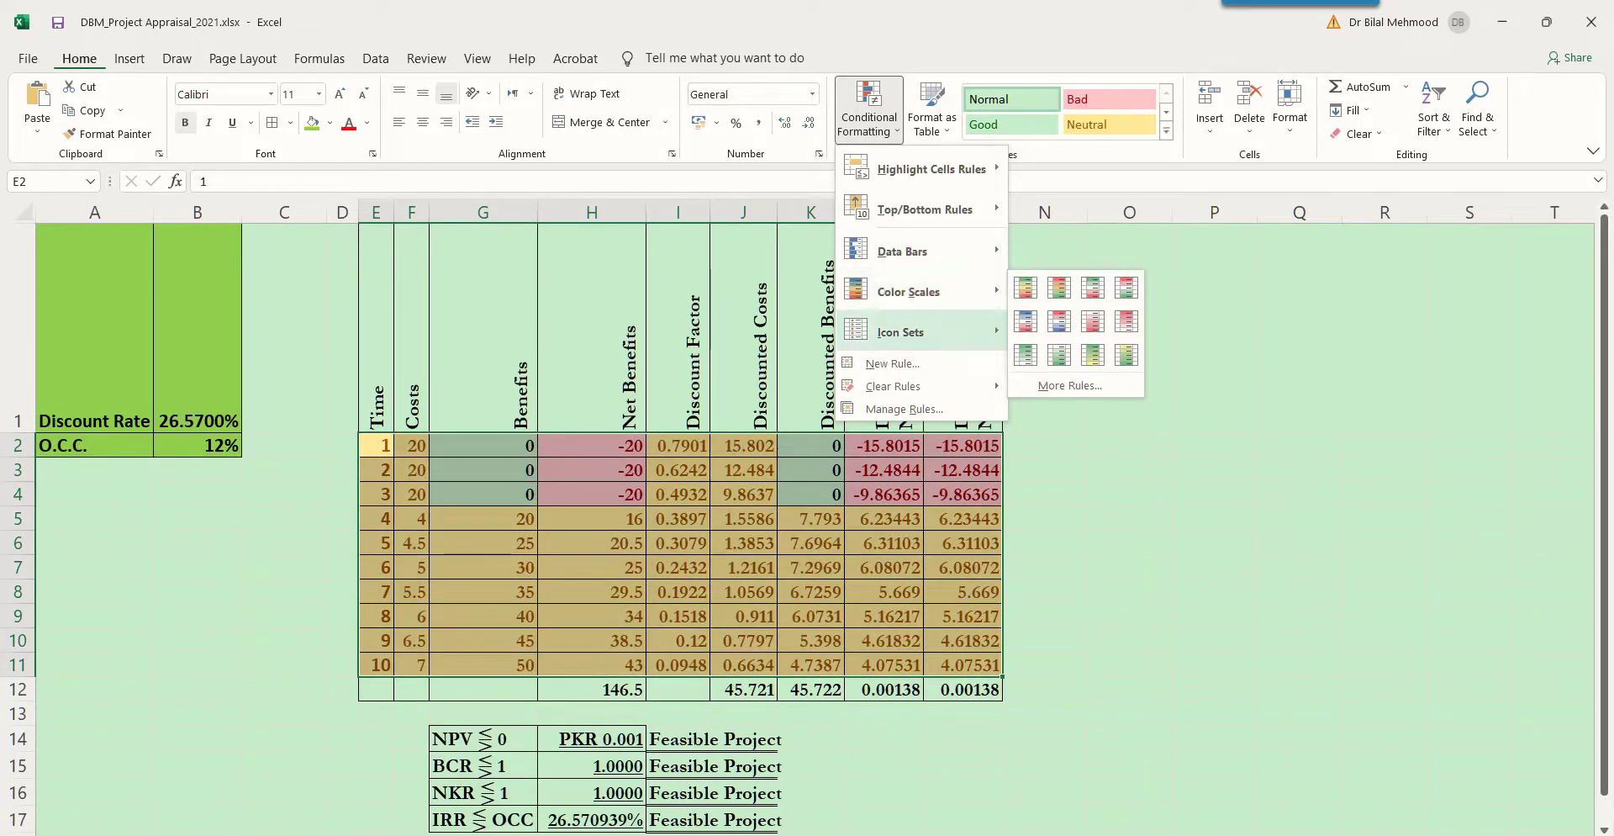
mouse_move(900, 332)
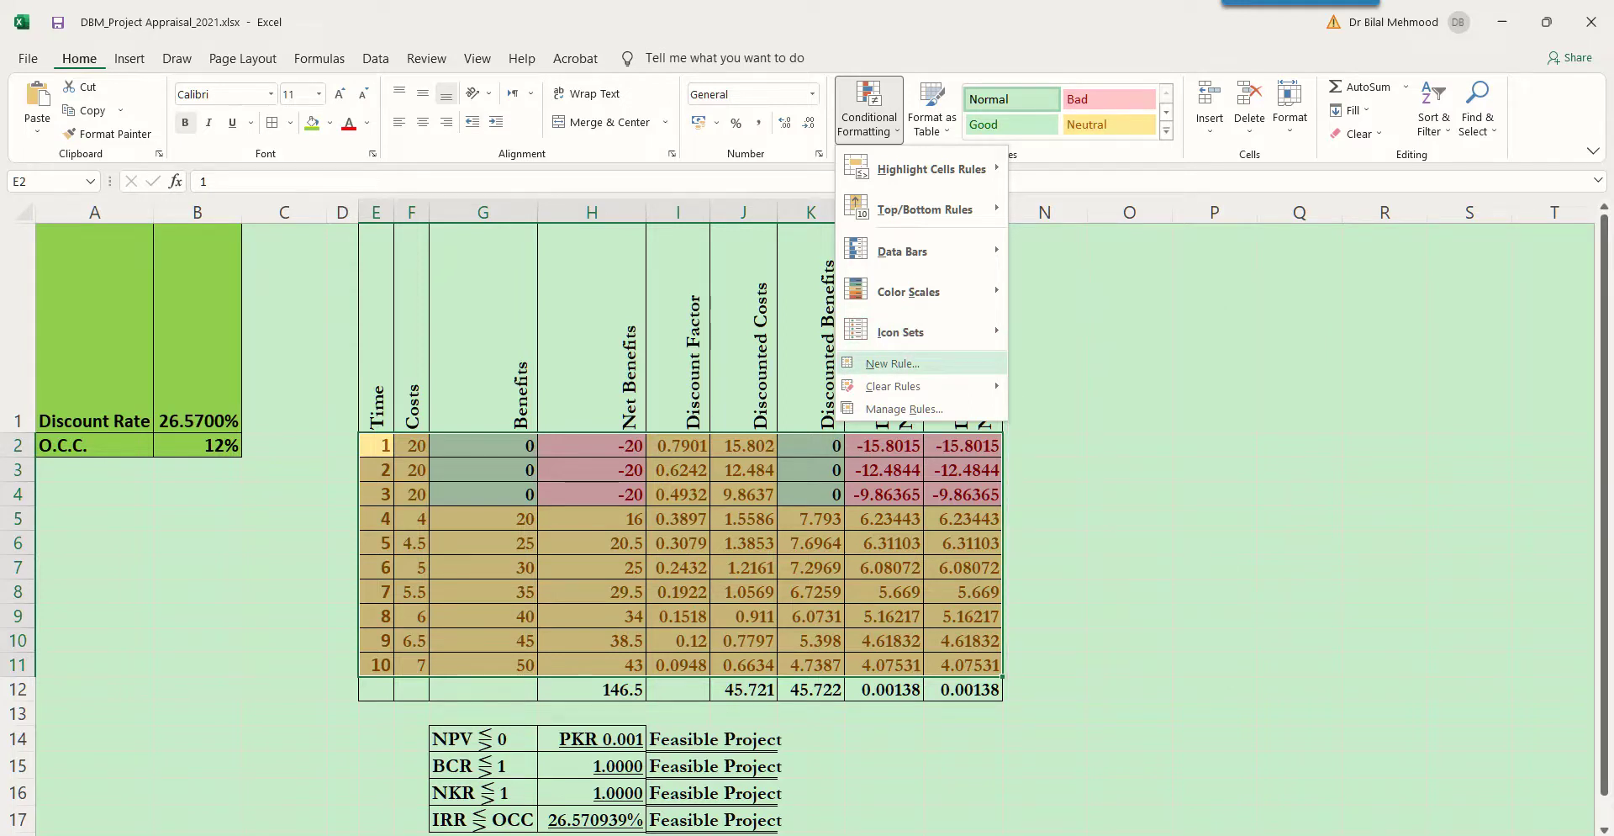
mouse_move(893, 385)
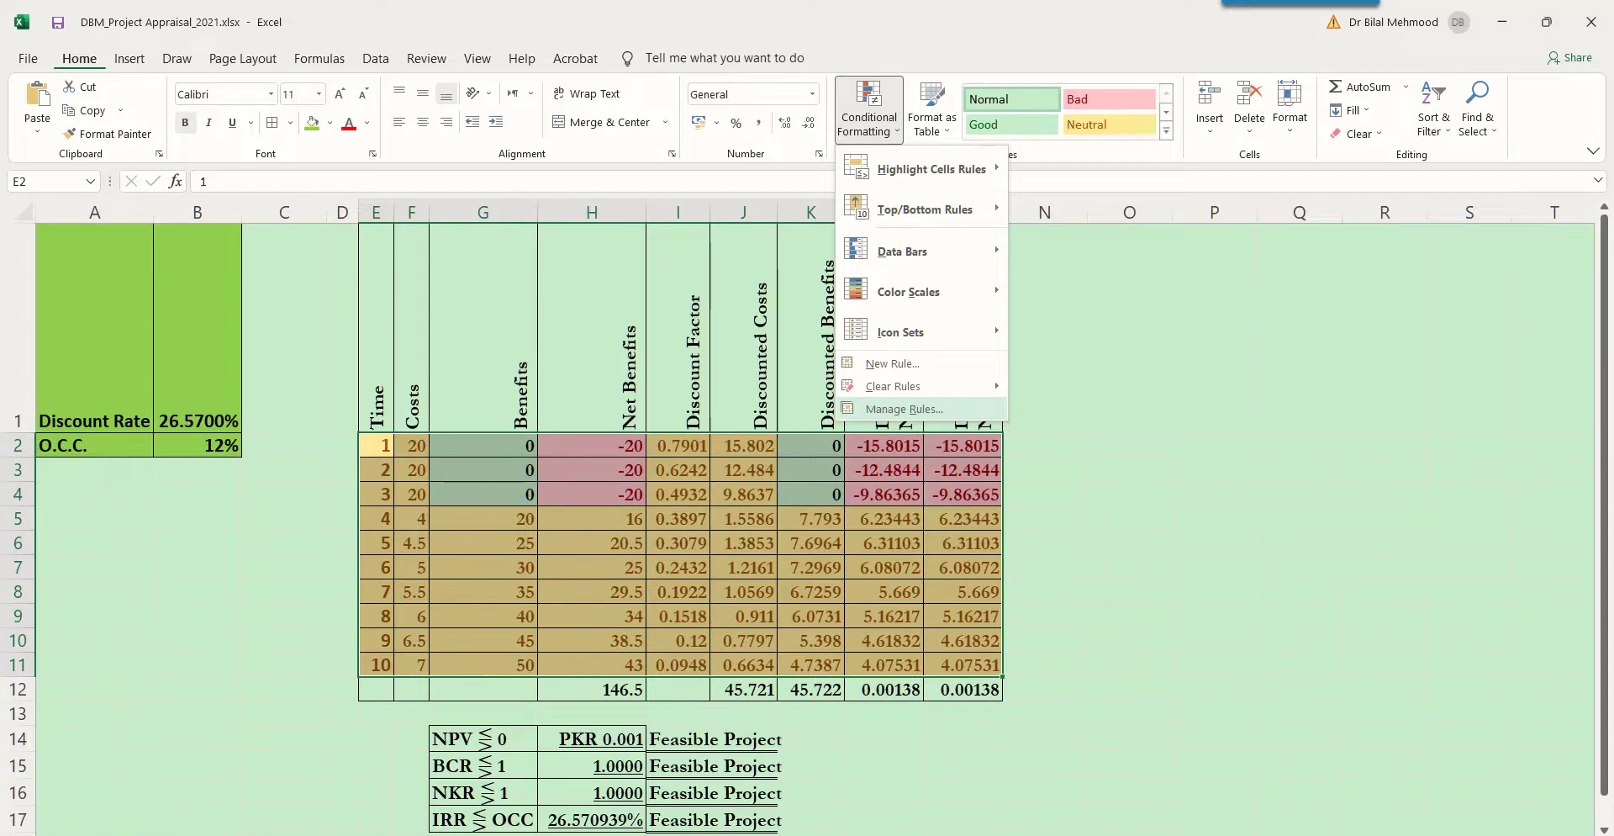
- Show the Conditional Formatting Rules Manager listing rules for the current selection
click(905, 410)
drag(828, 238, 810, 180)
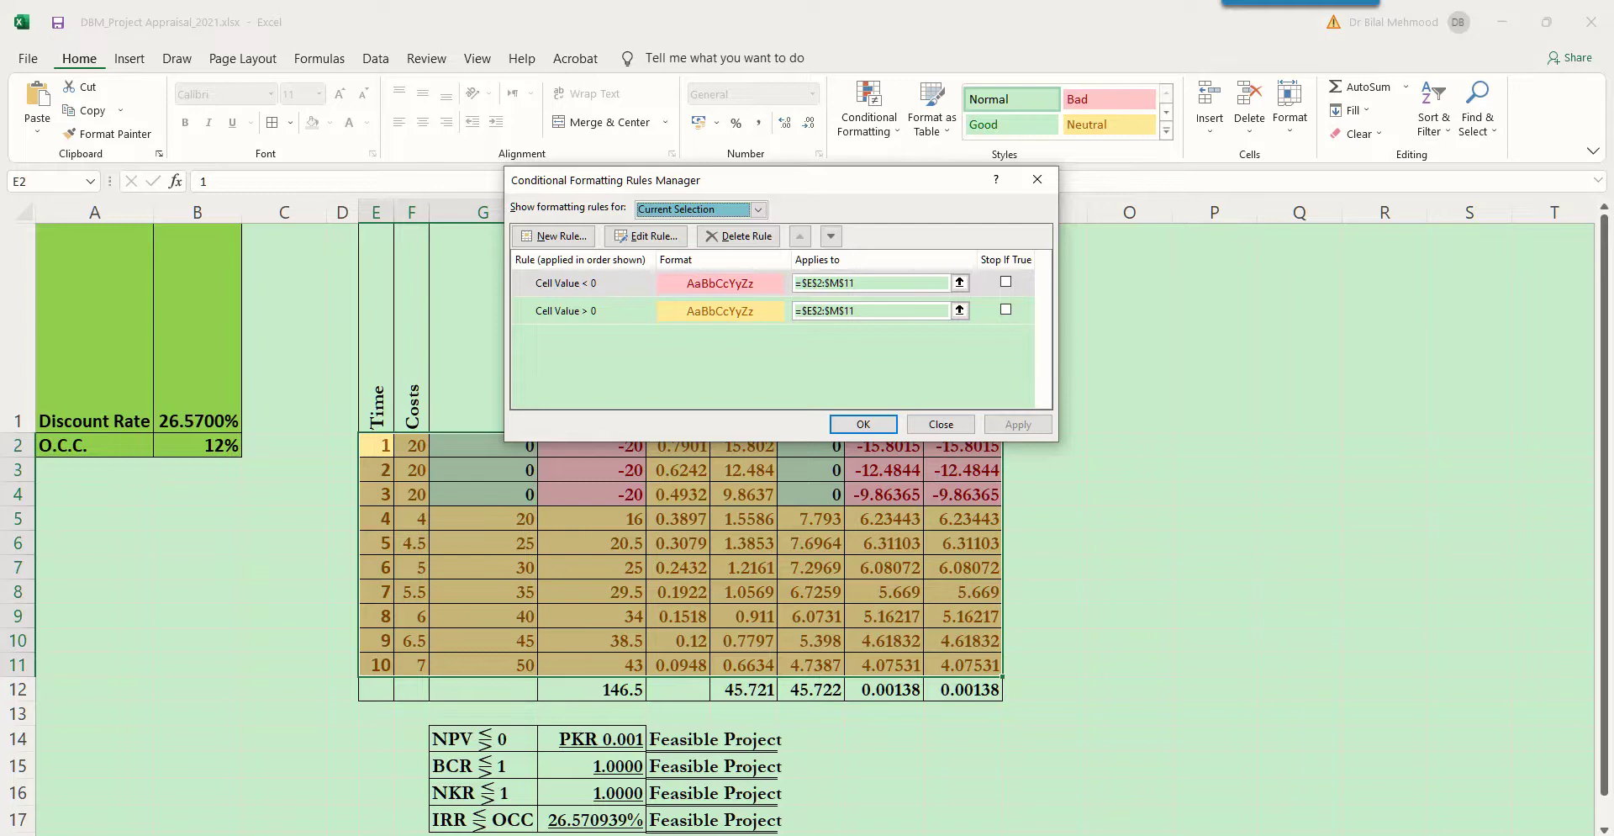
click(758, 209)
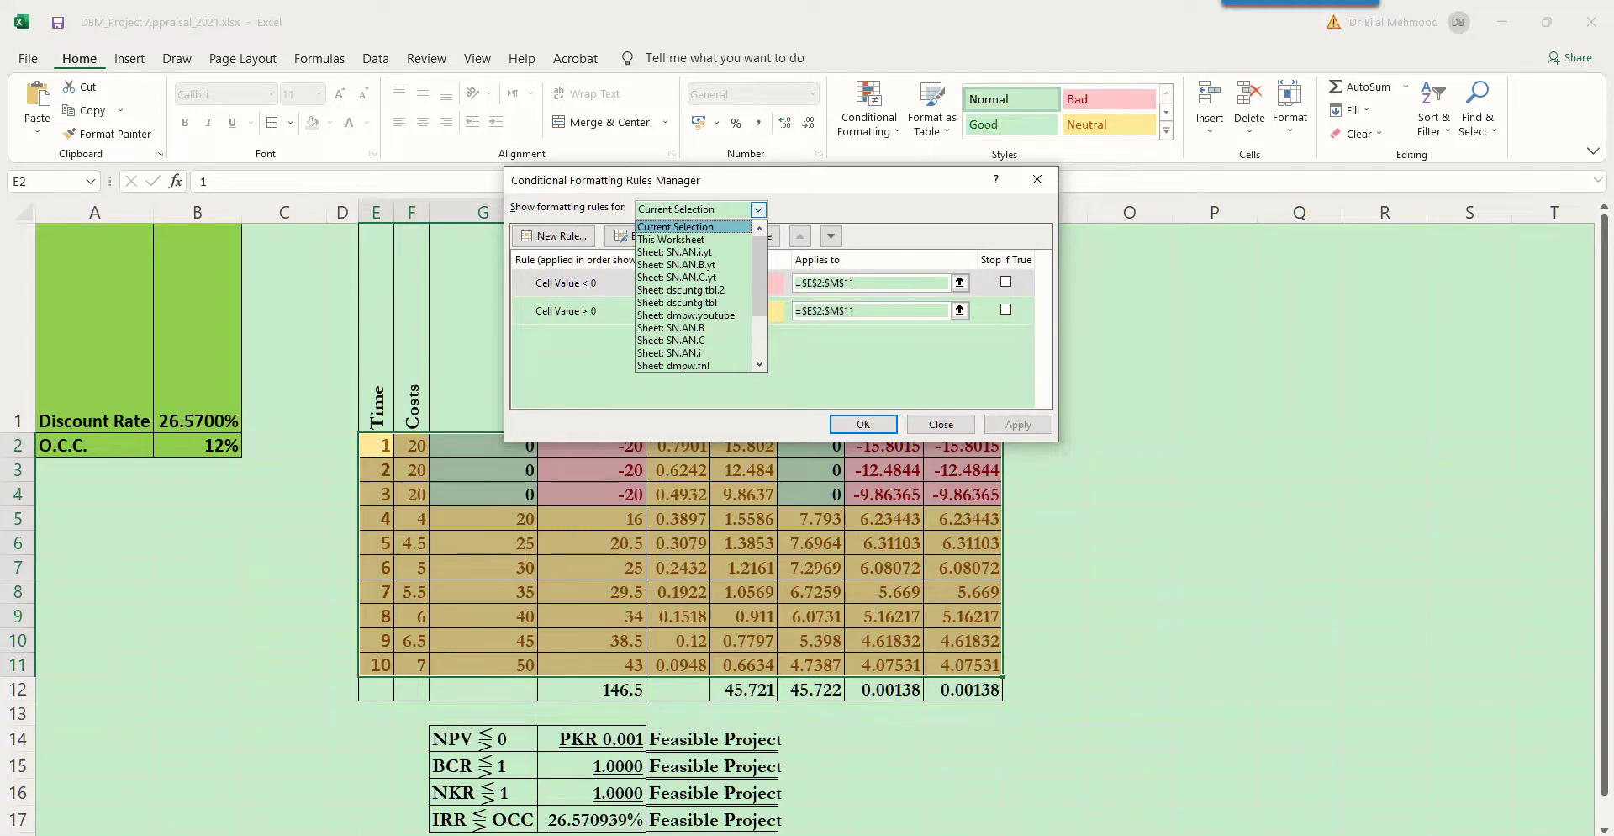
click(676, 227)
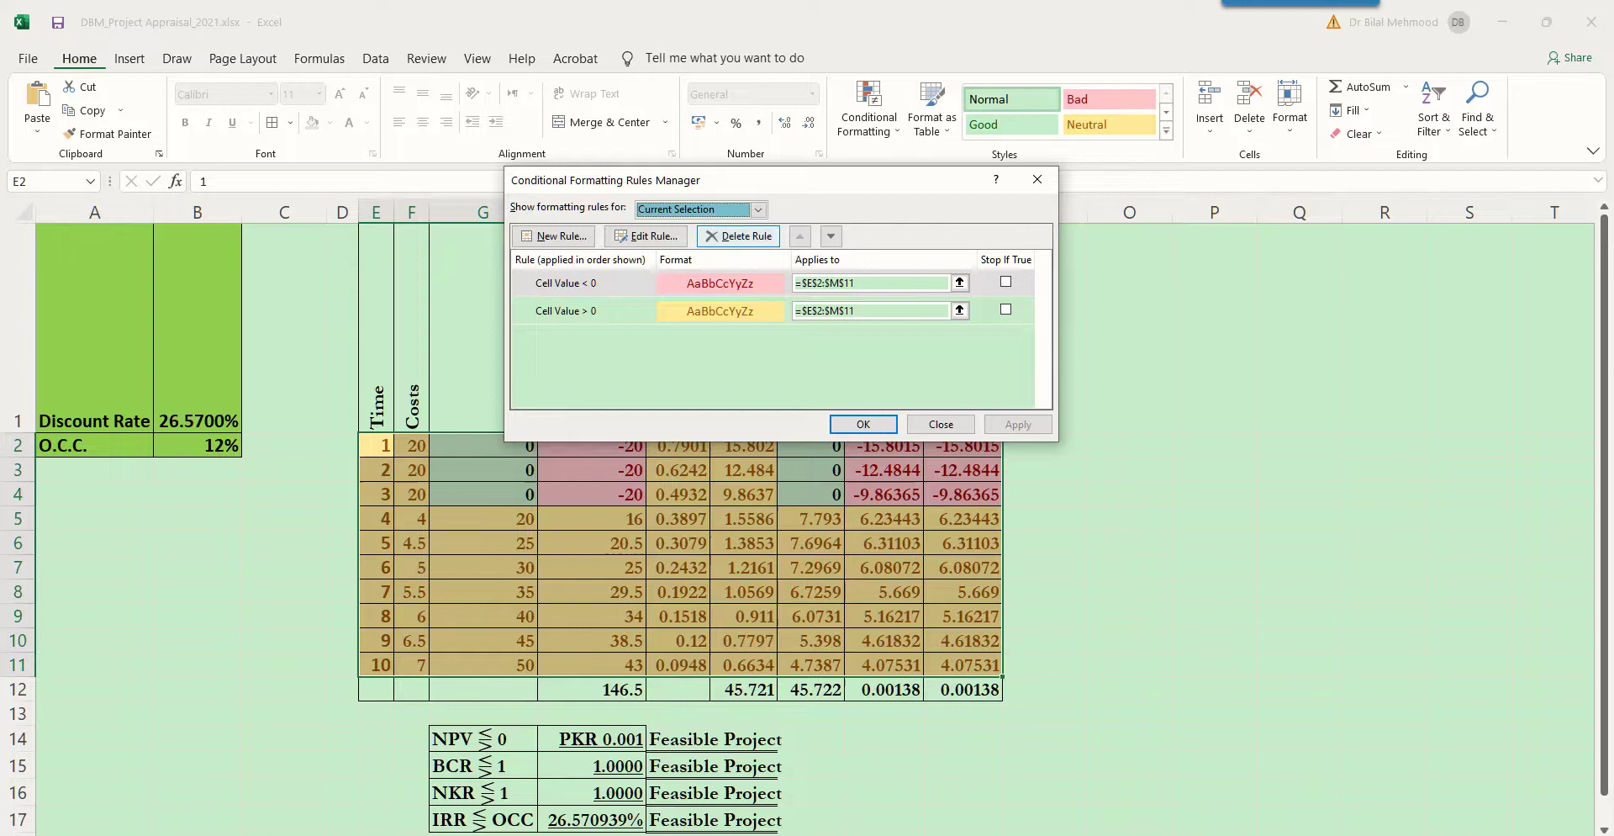
- Move the Cell Value > 0 rule up and back, cancel a new rule, then edit it
click(720, 311)
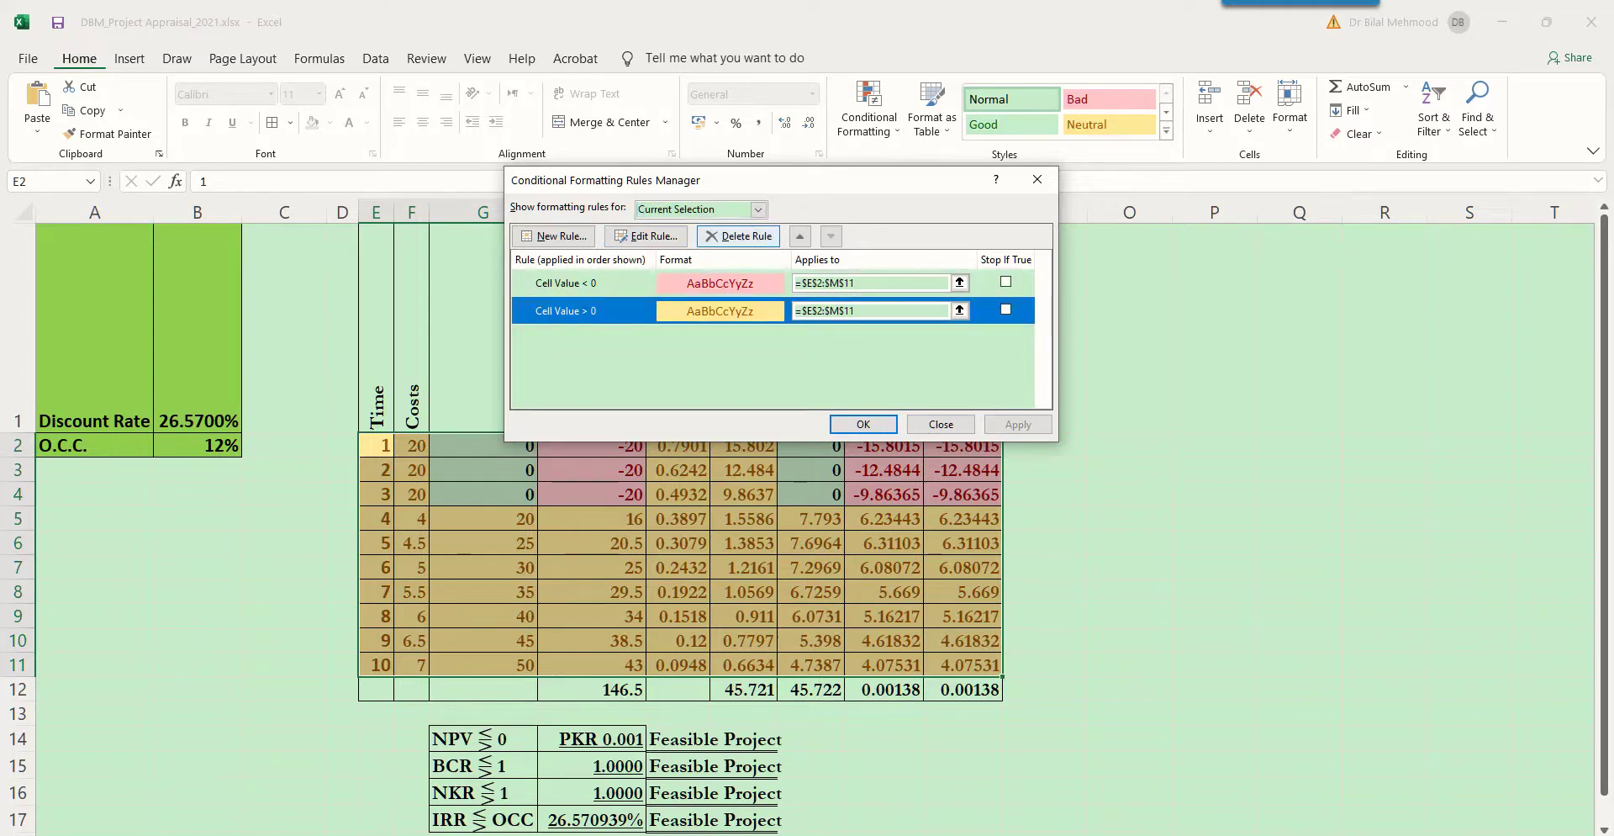
click(800, 236)
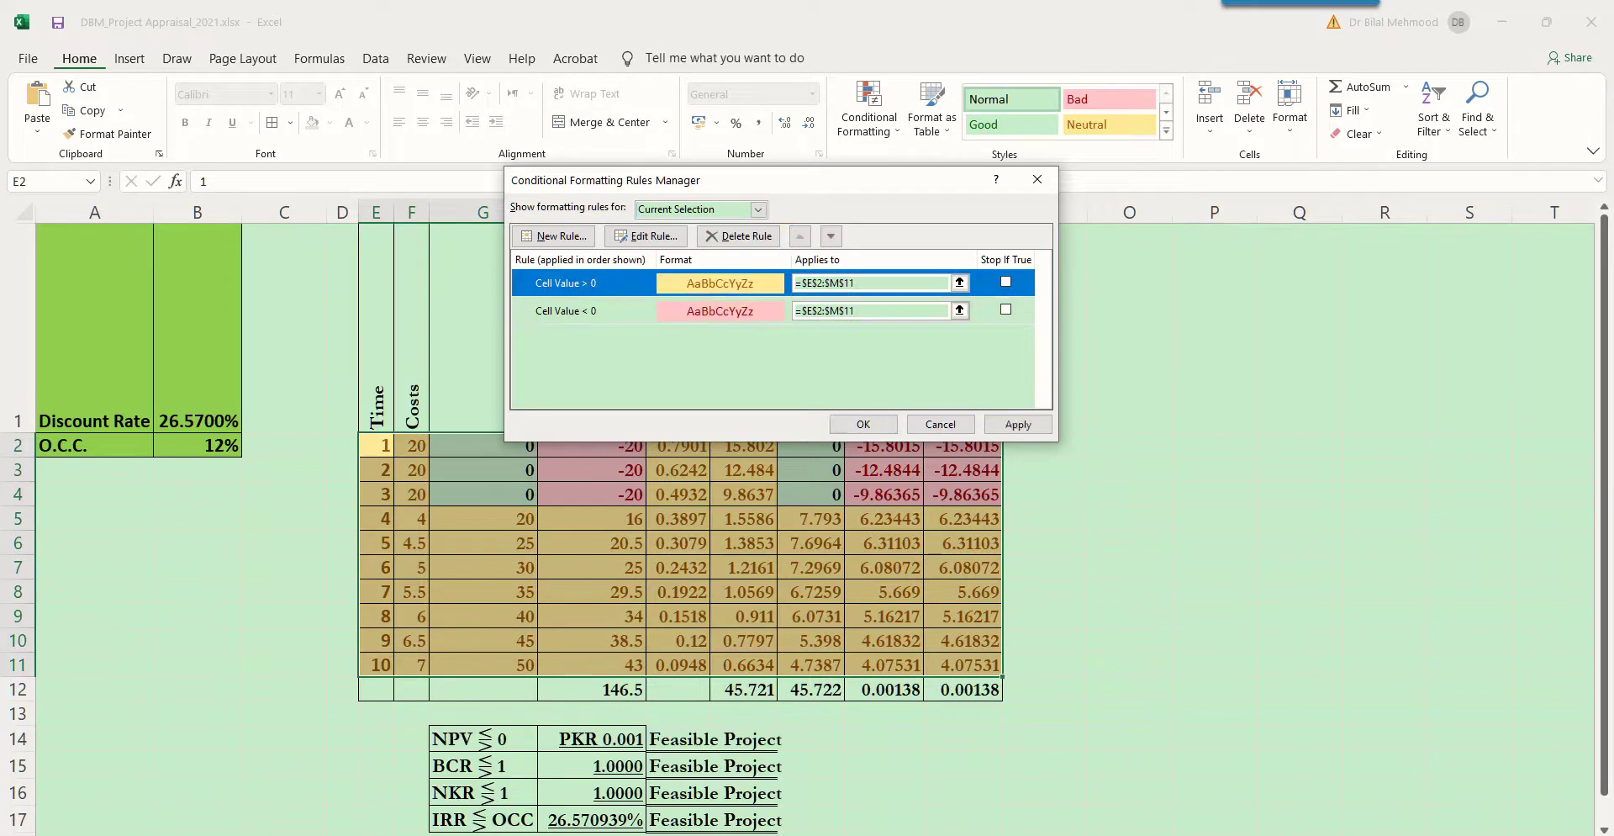
click(830, 235)
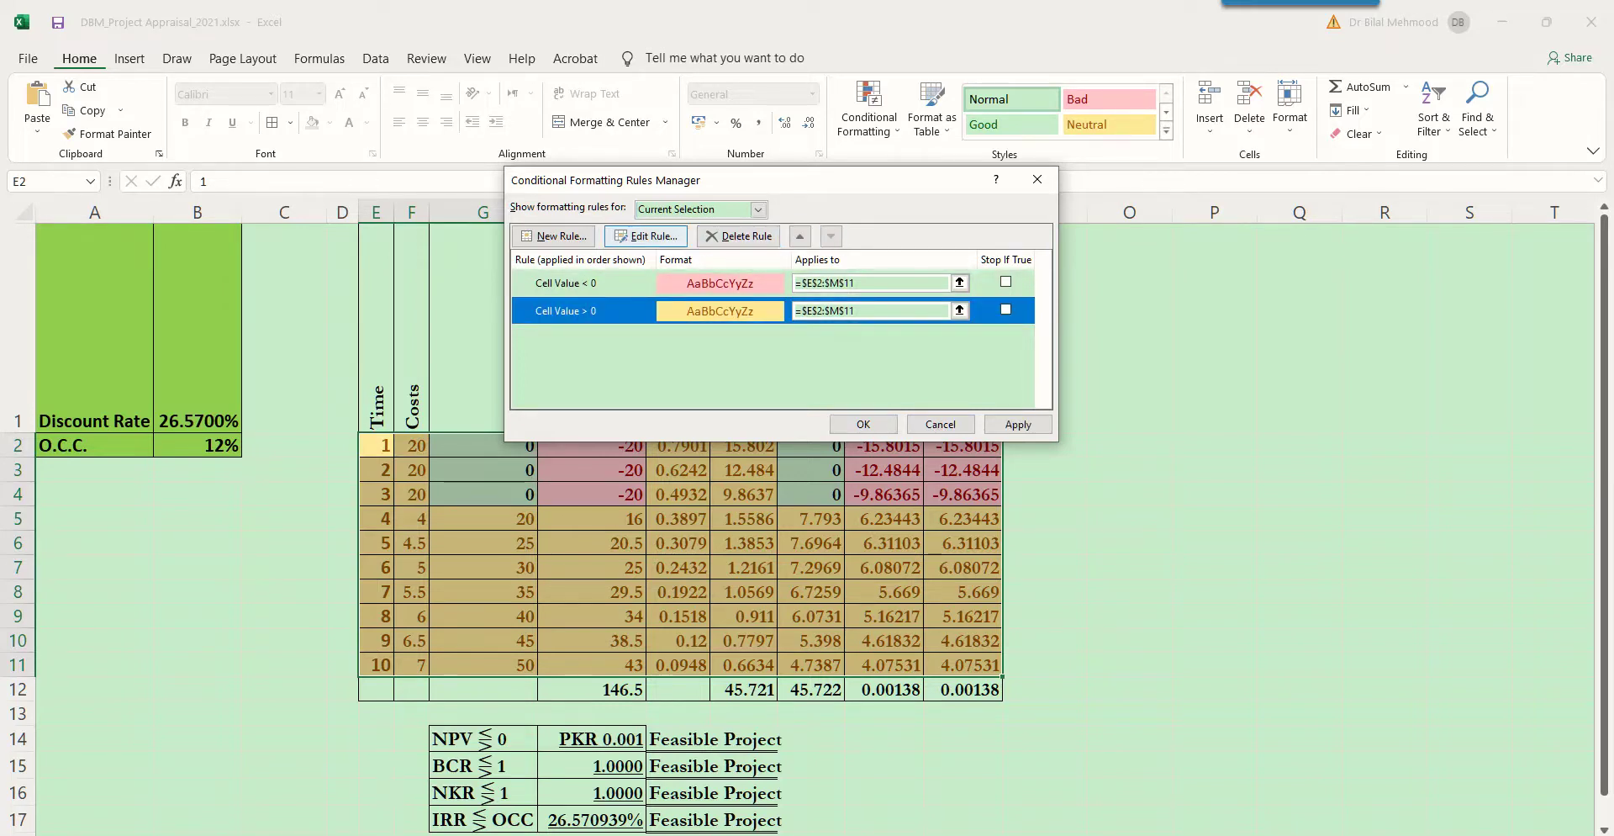
click(555, 236)
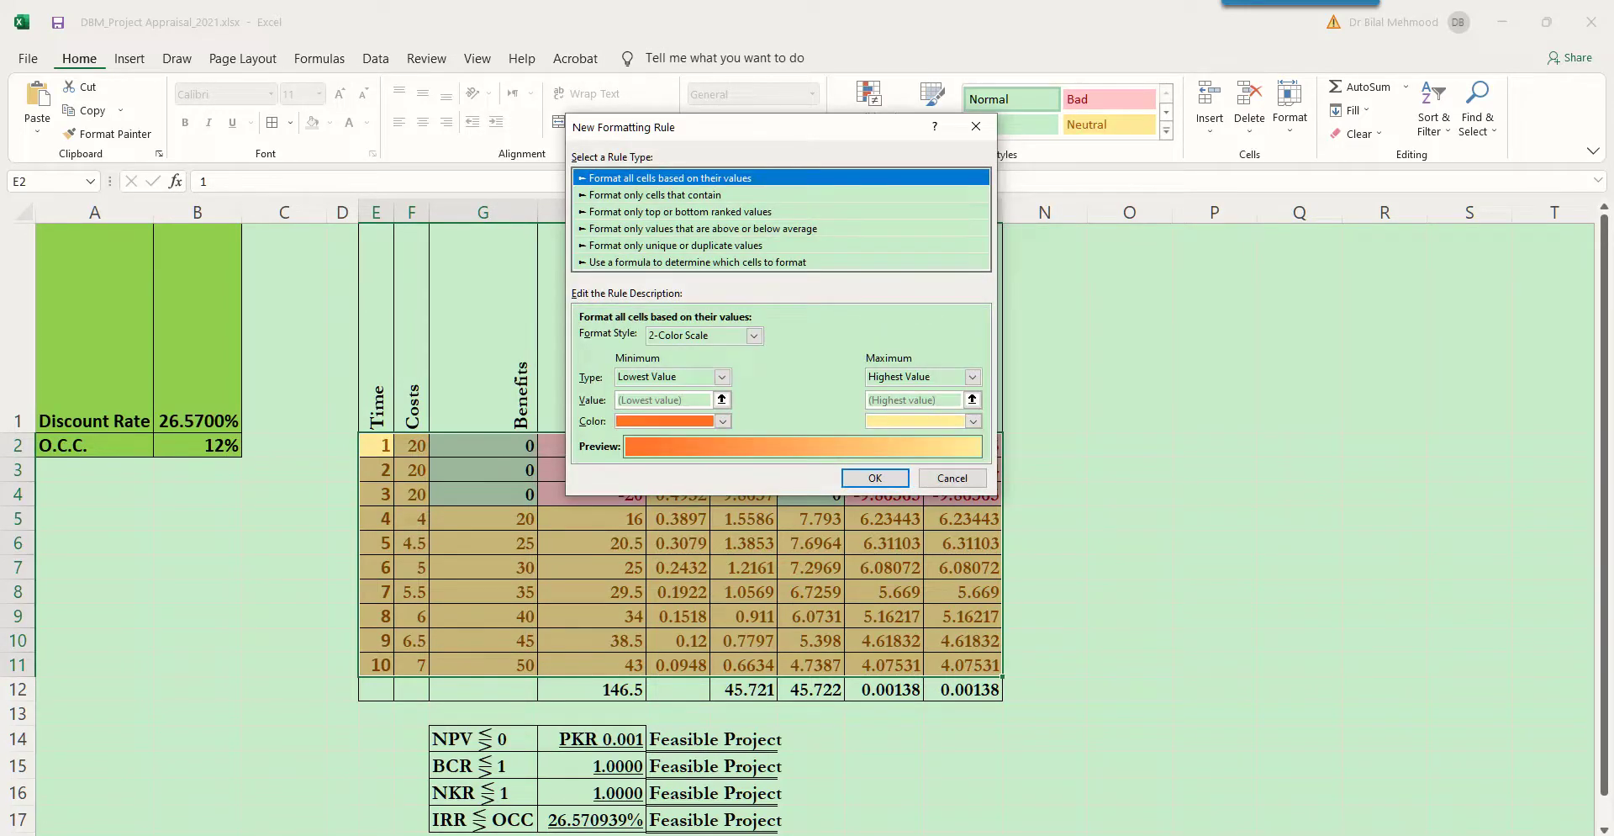
click(975, 126)
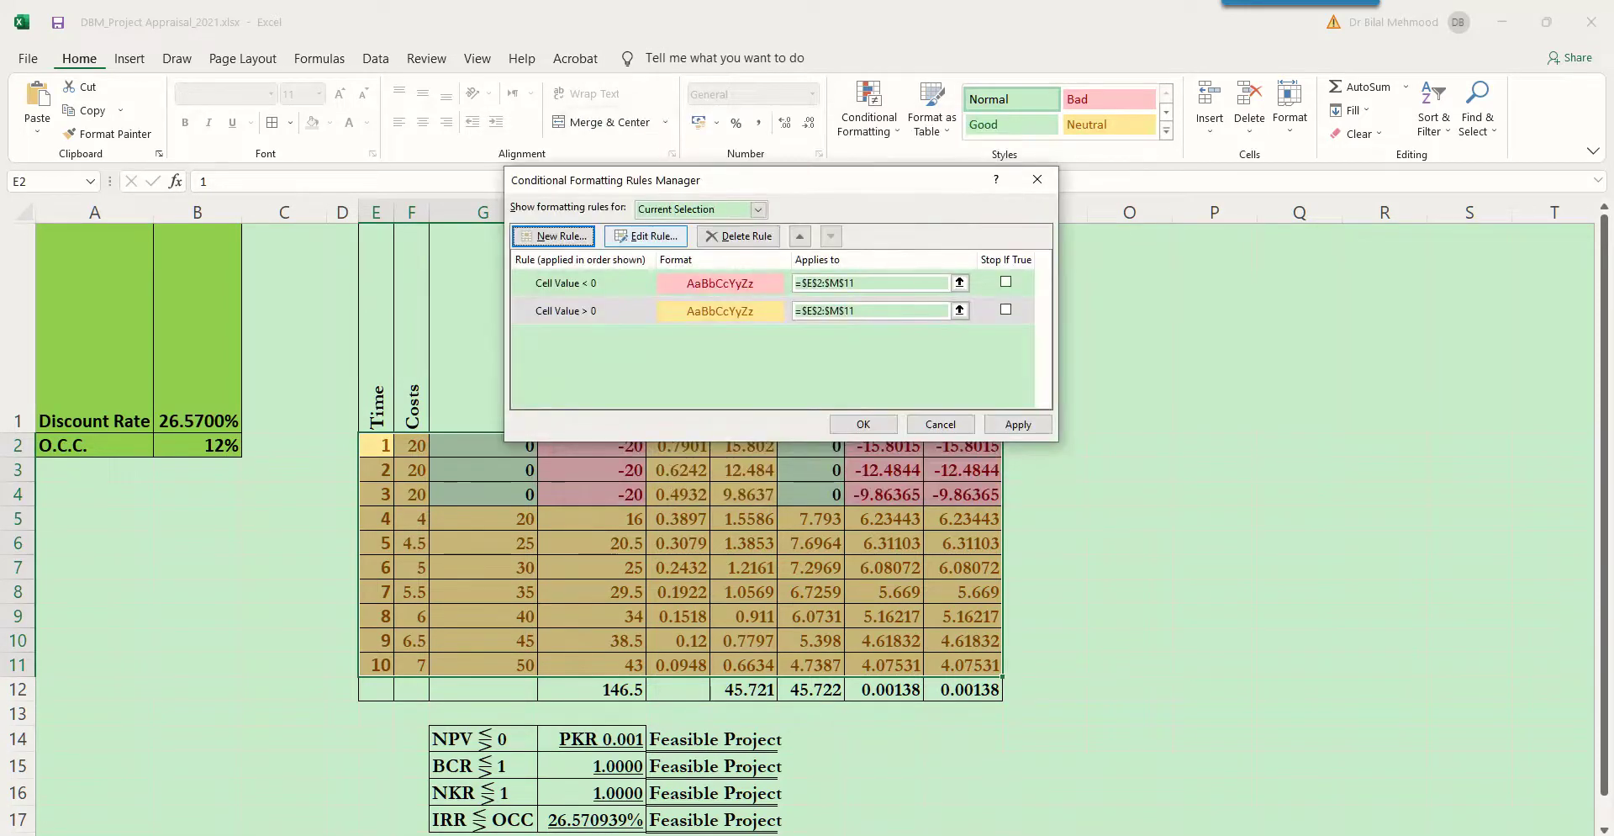
click(646, 235)
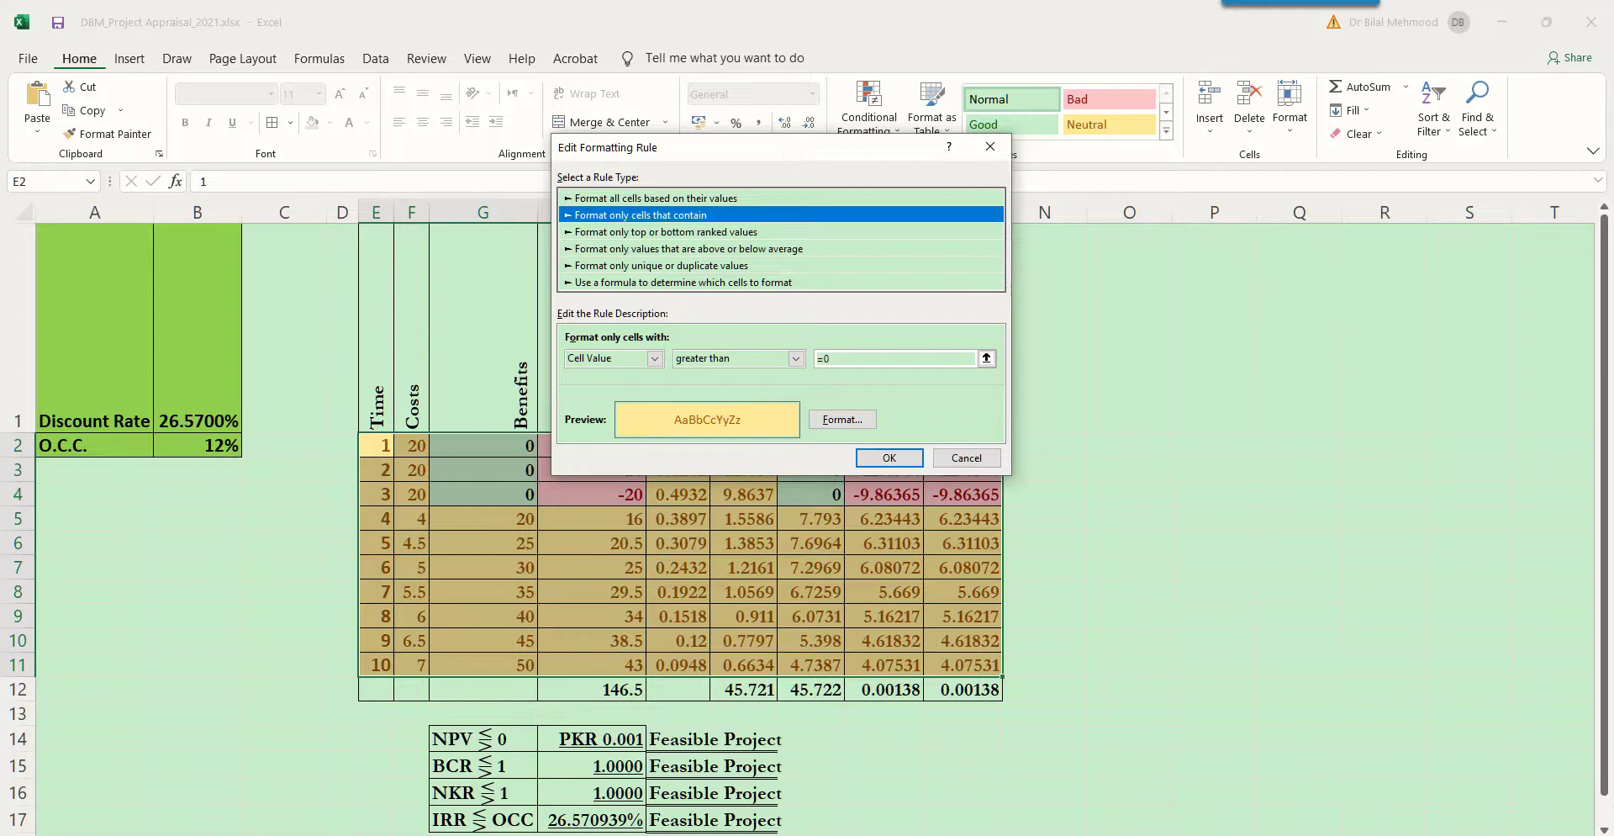
- Browse the colour-scale, top/bottom and average rule types, returning to 'Format only cells that contain'
click(655, 199)
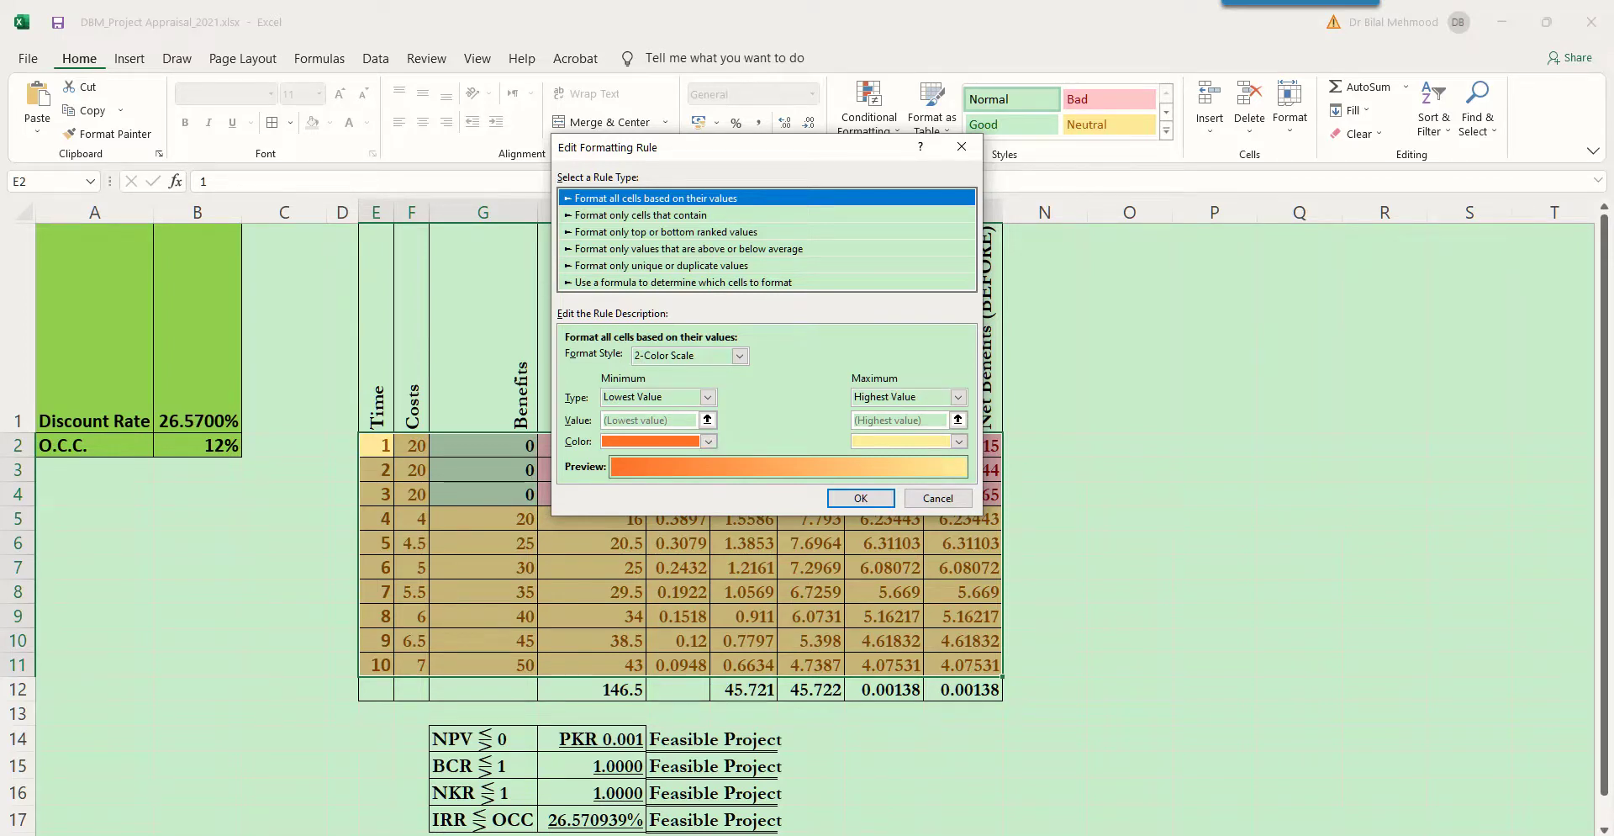
click(640, 216)
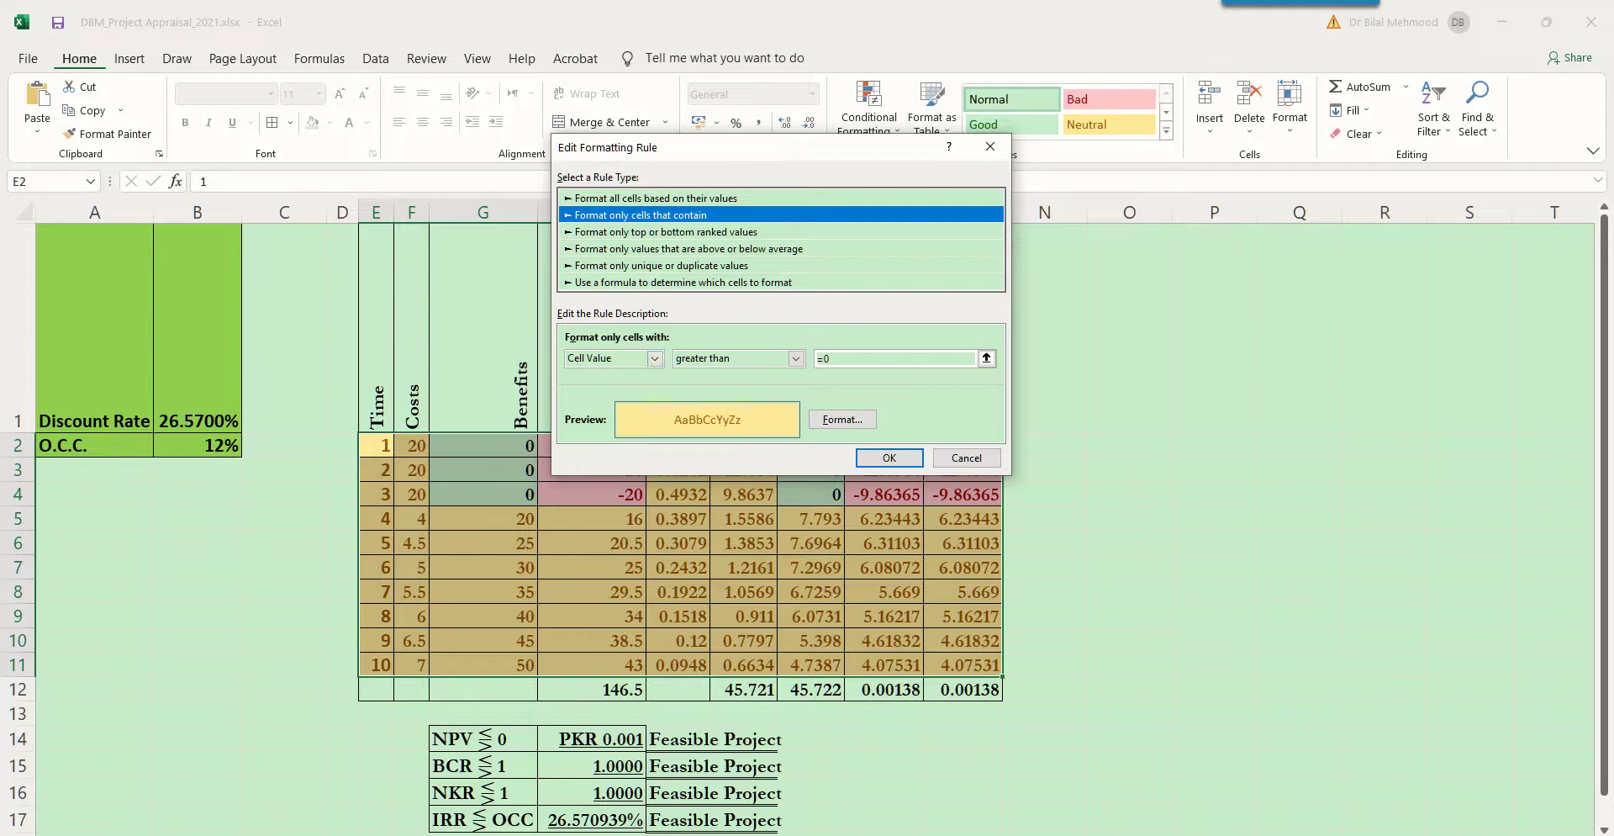
click(666, 232)
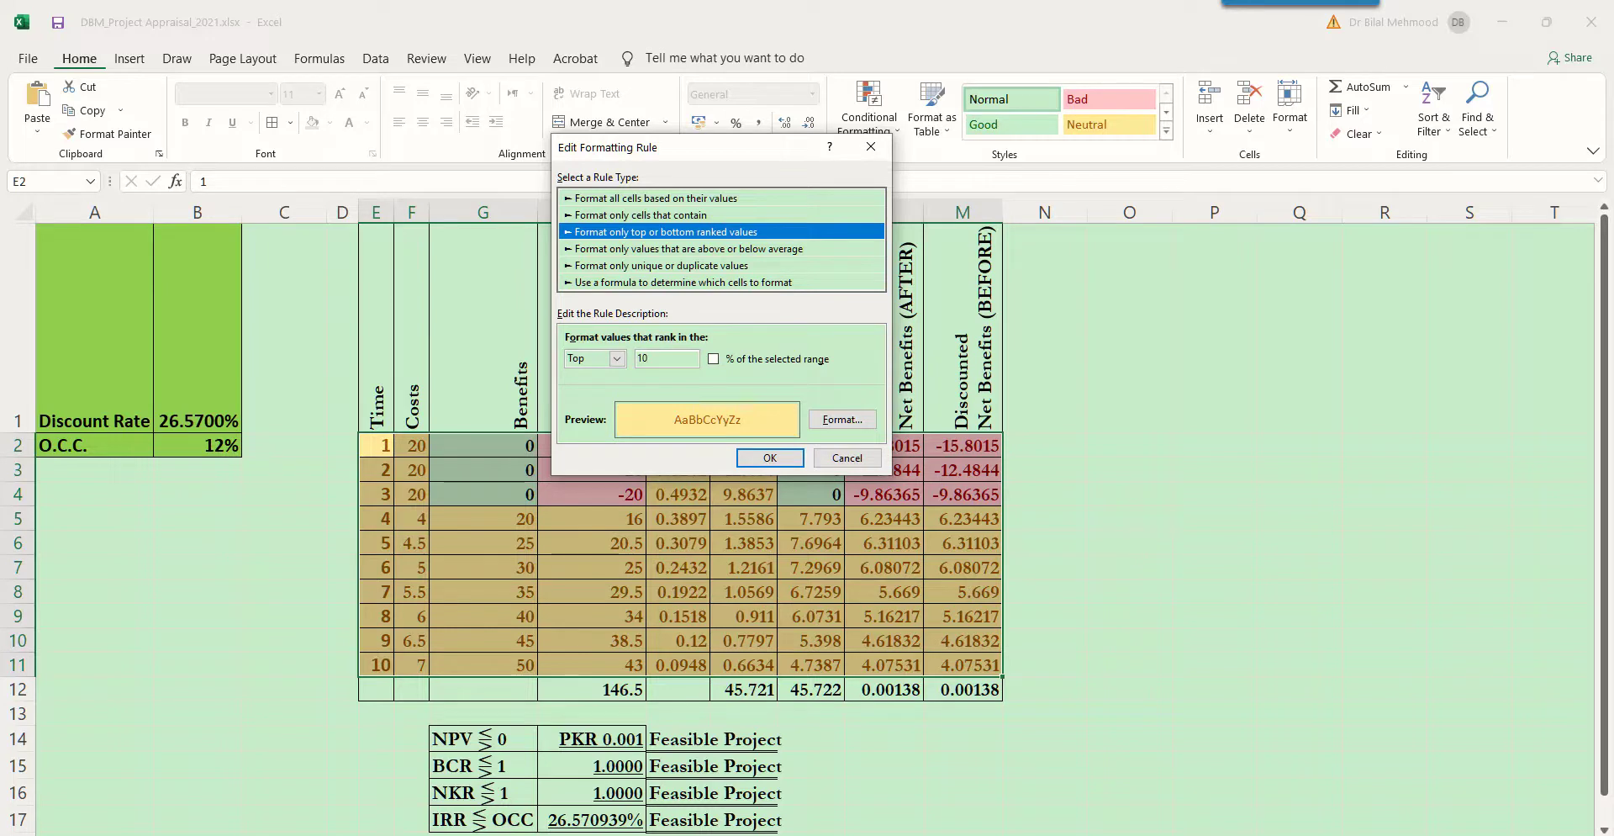
click(683, 282)
click(673, 266)
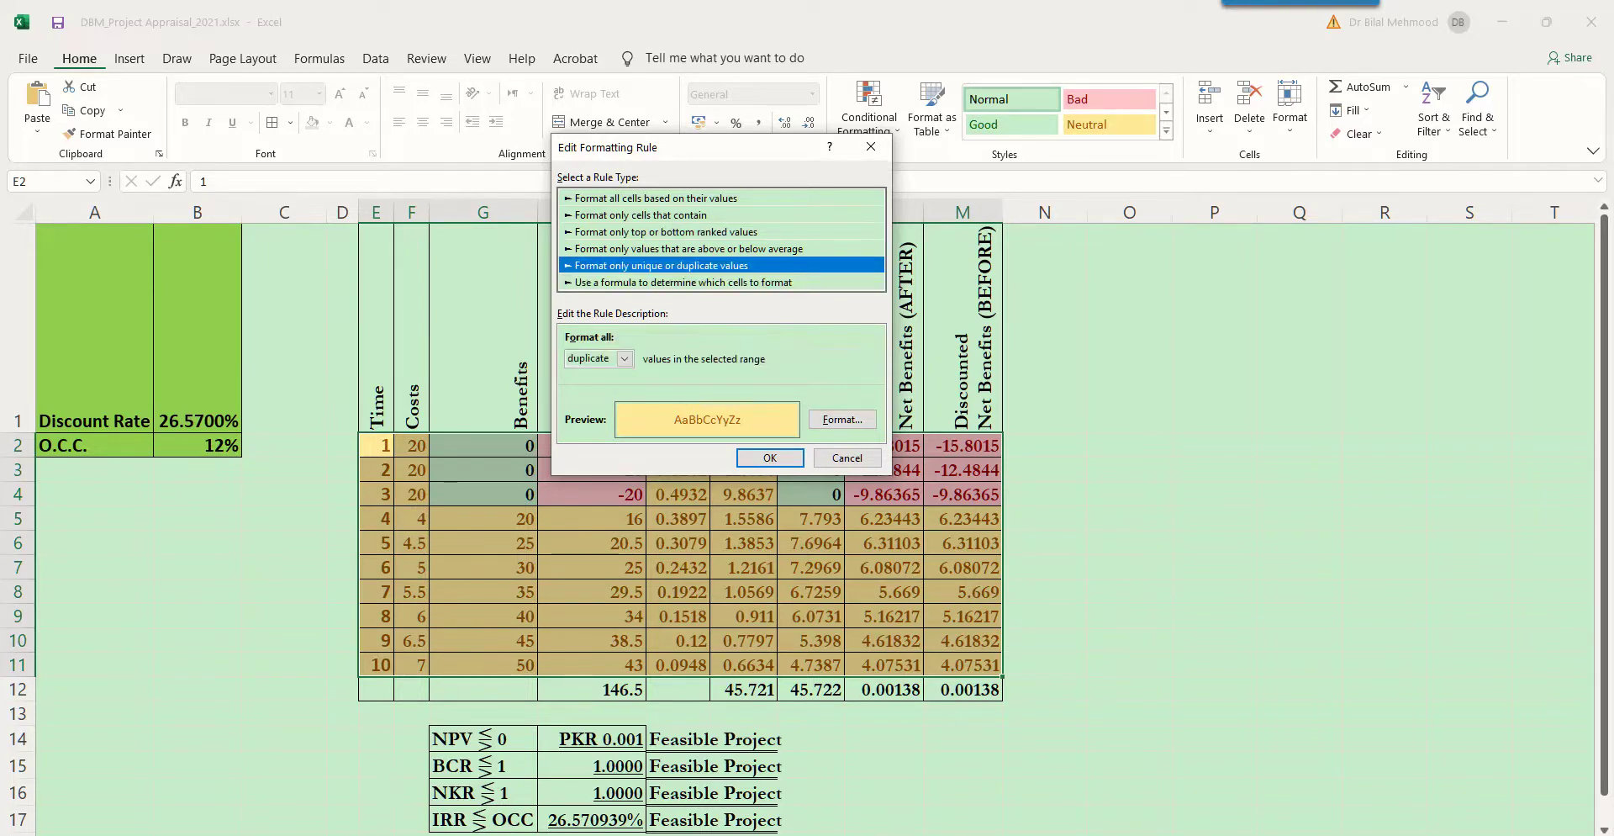
click(677, 249)
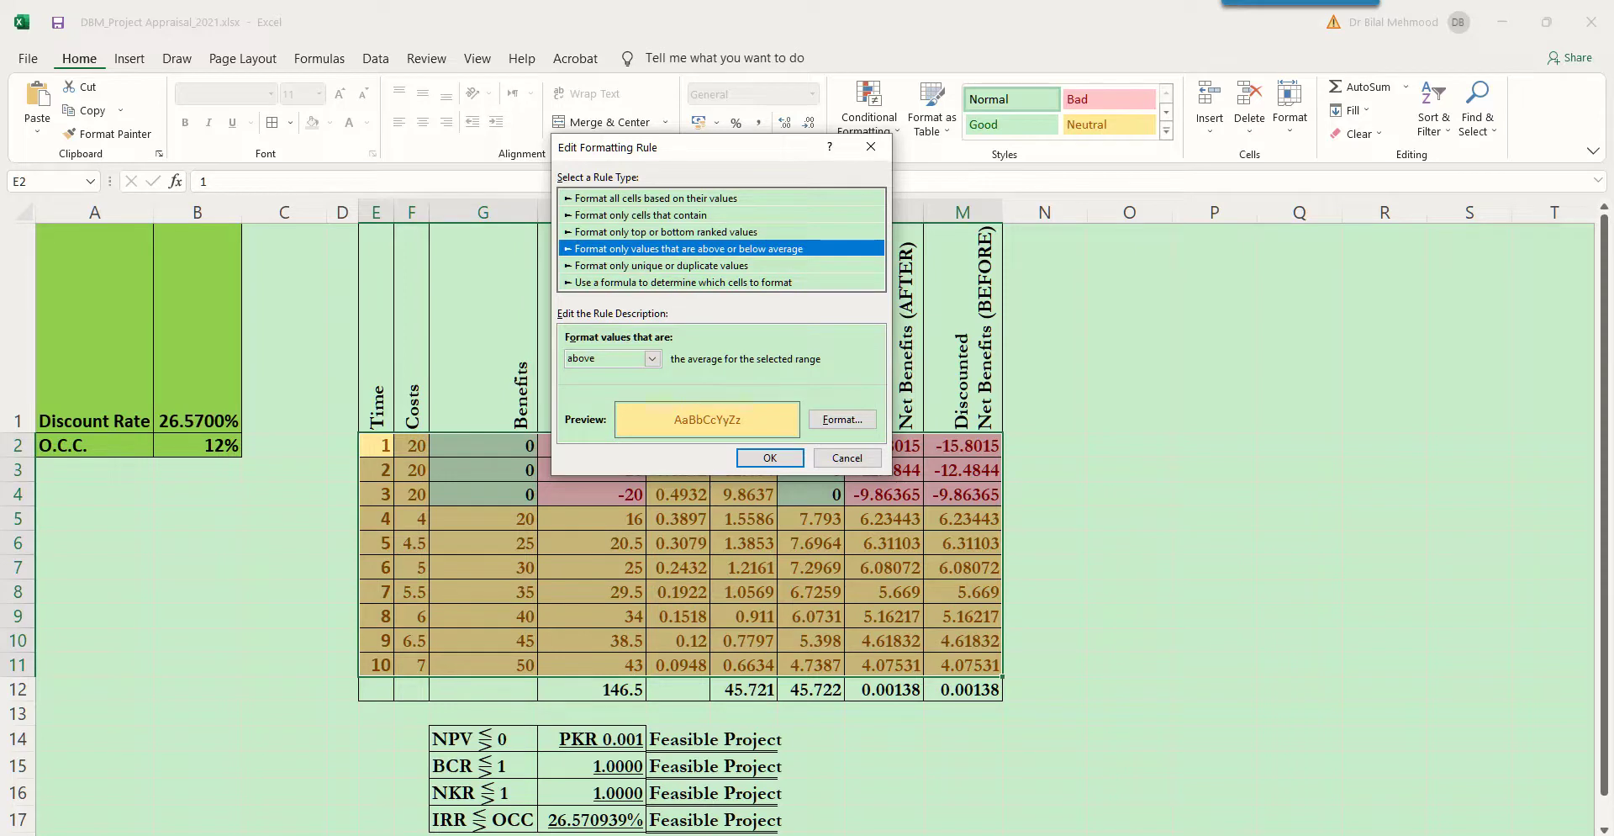
key(Up)
key(Up)
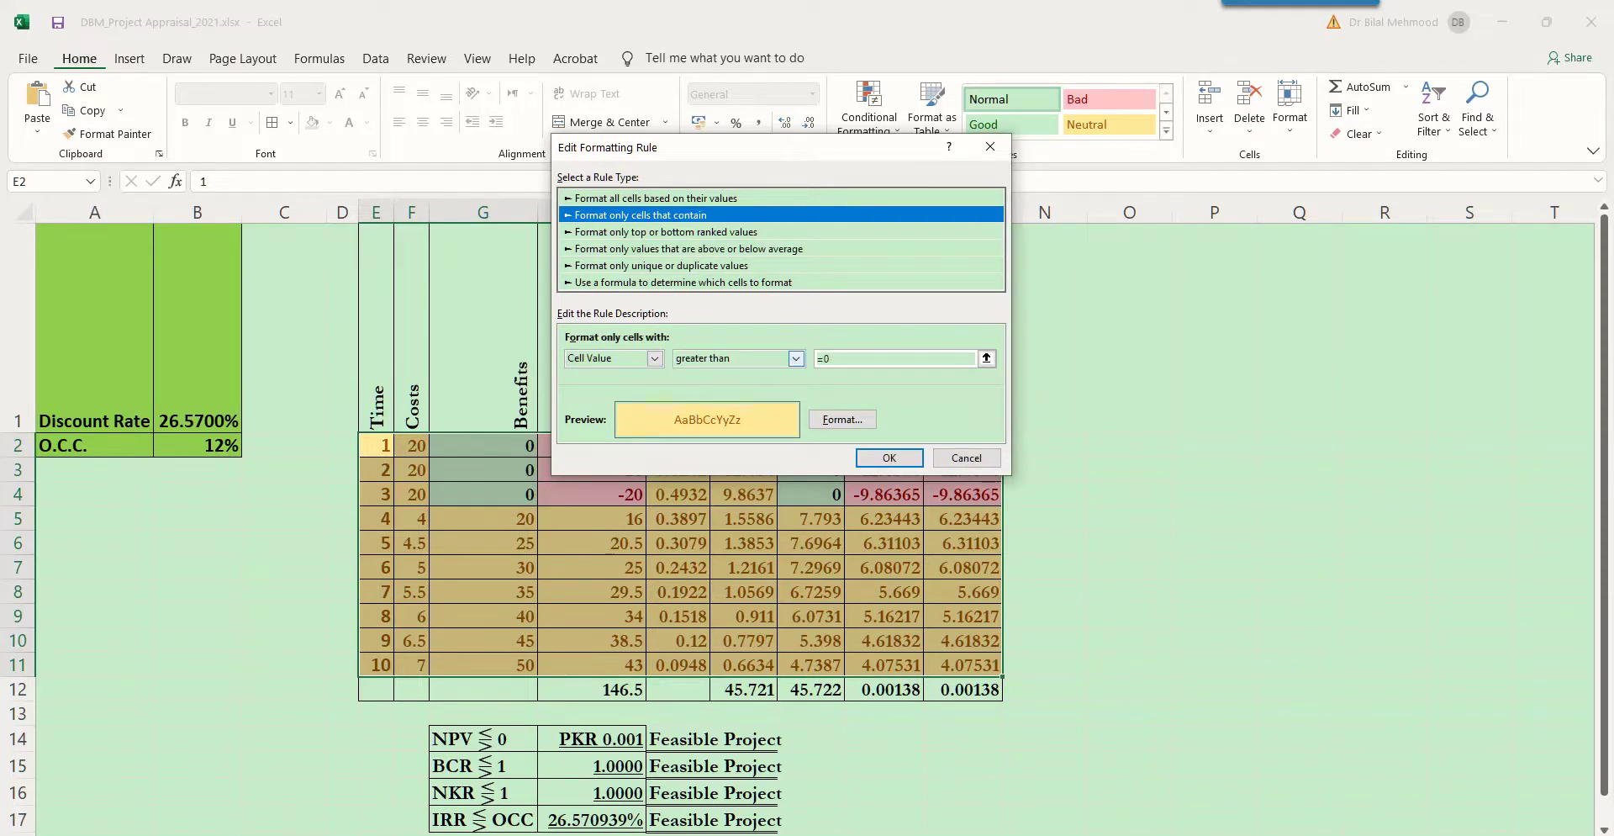
- Keep 'greater than' 0 as the comparison and open the rule's Format settings
click(795, 359)
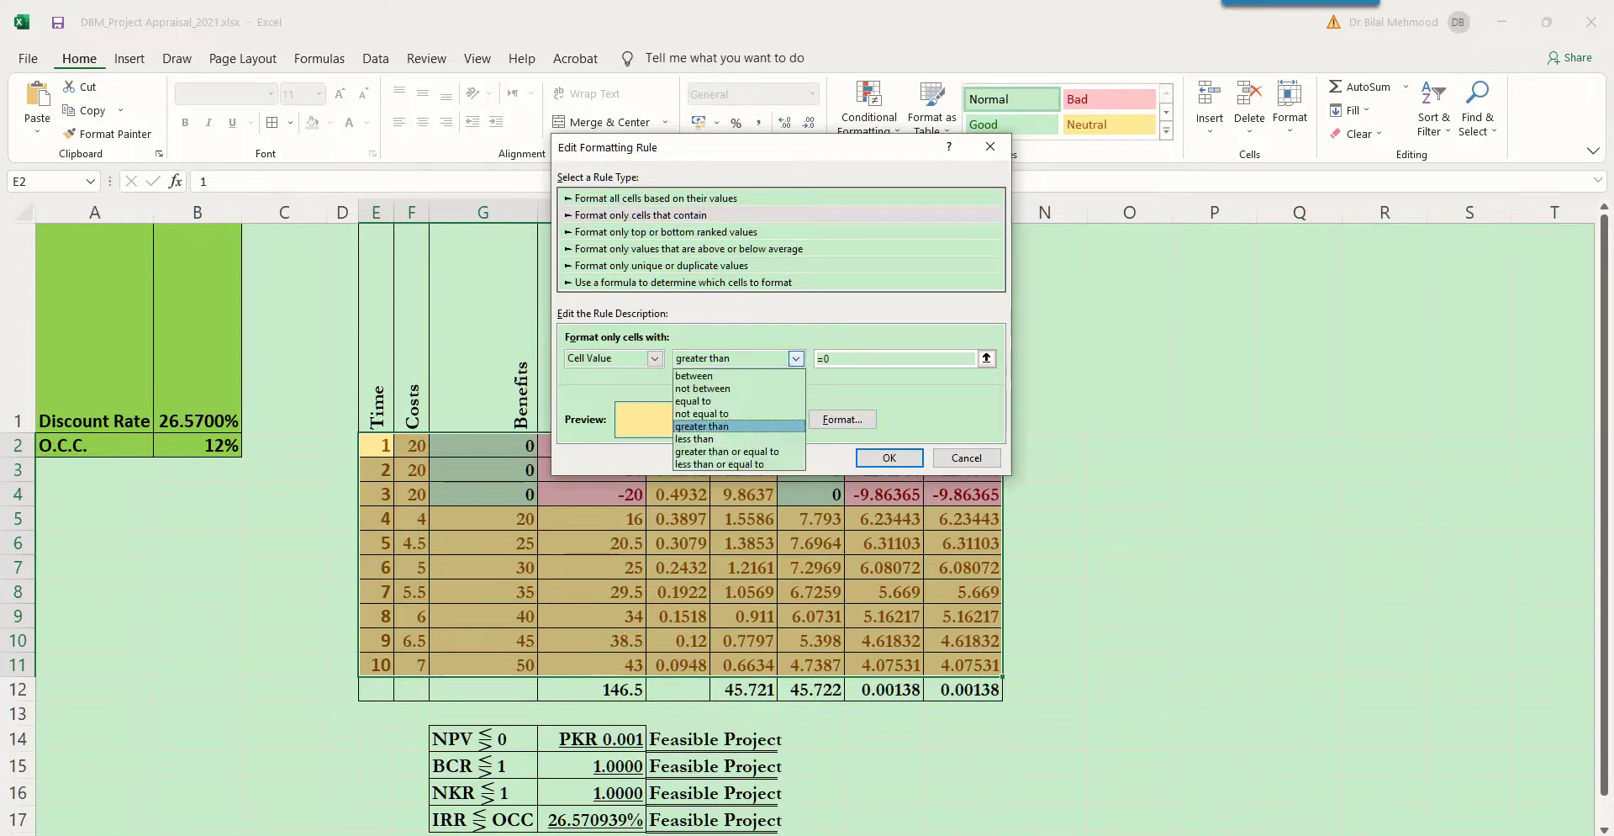
click(795, 359)
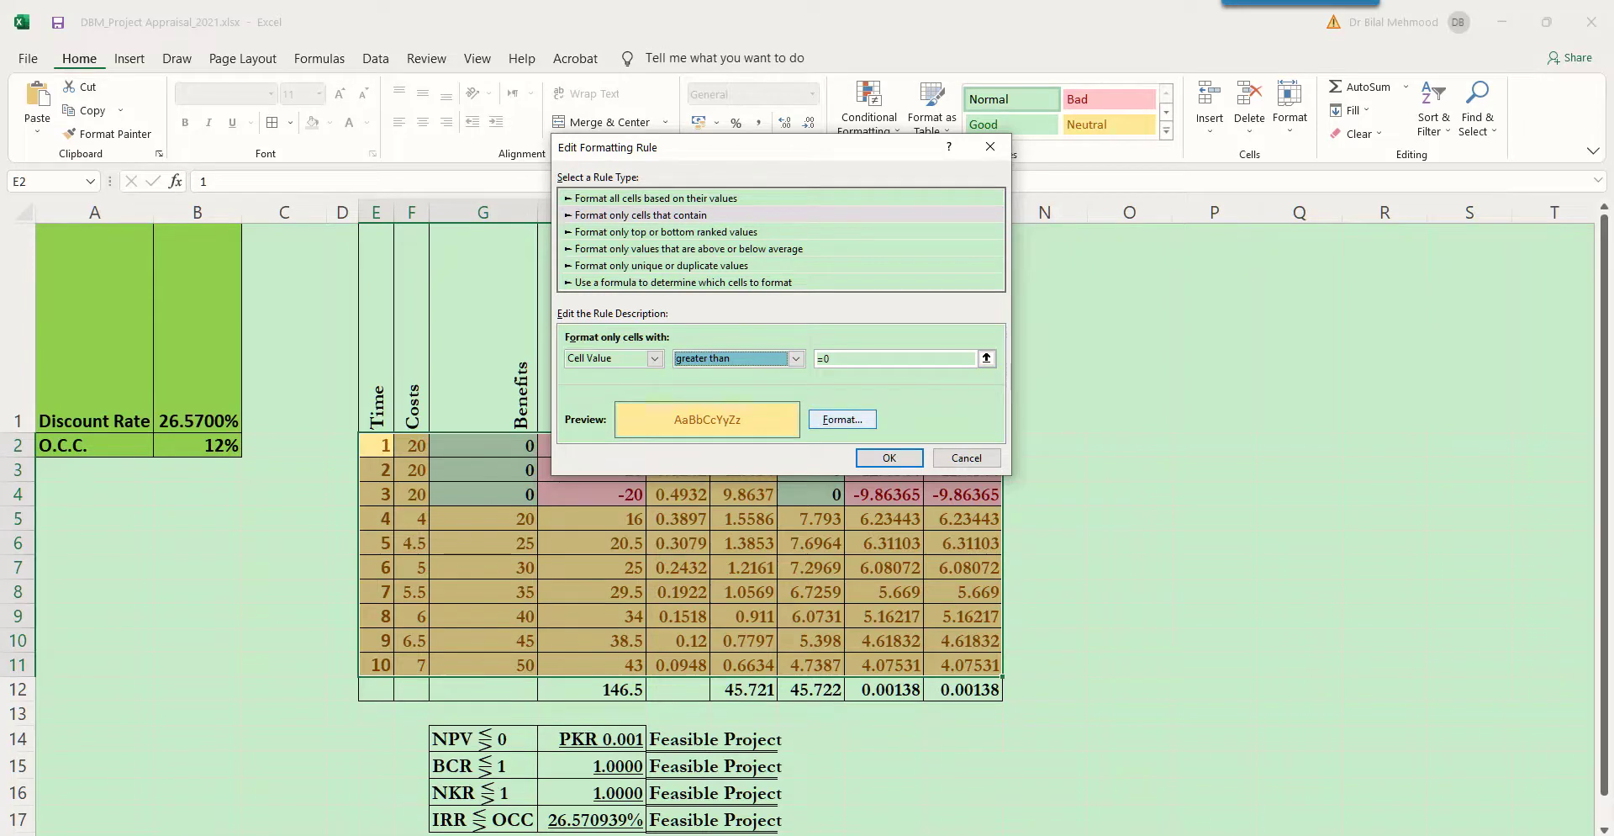
click(843, 419)
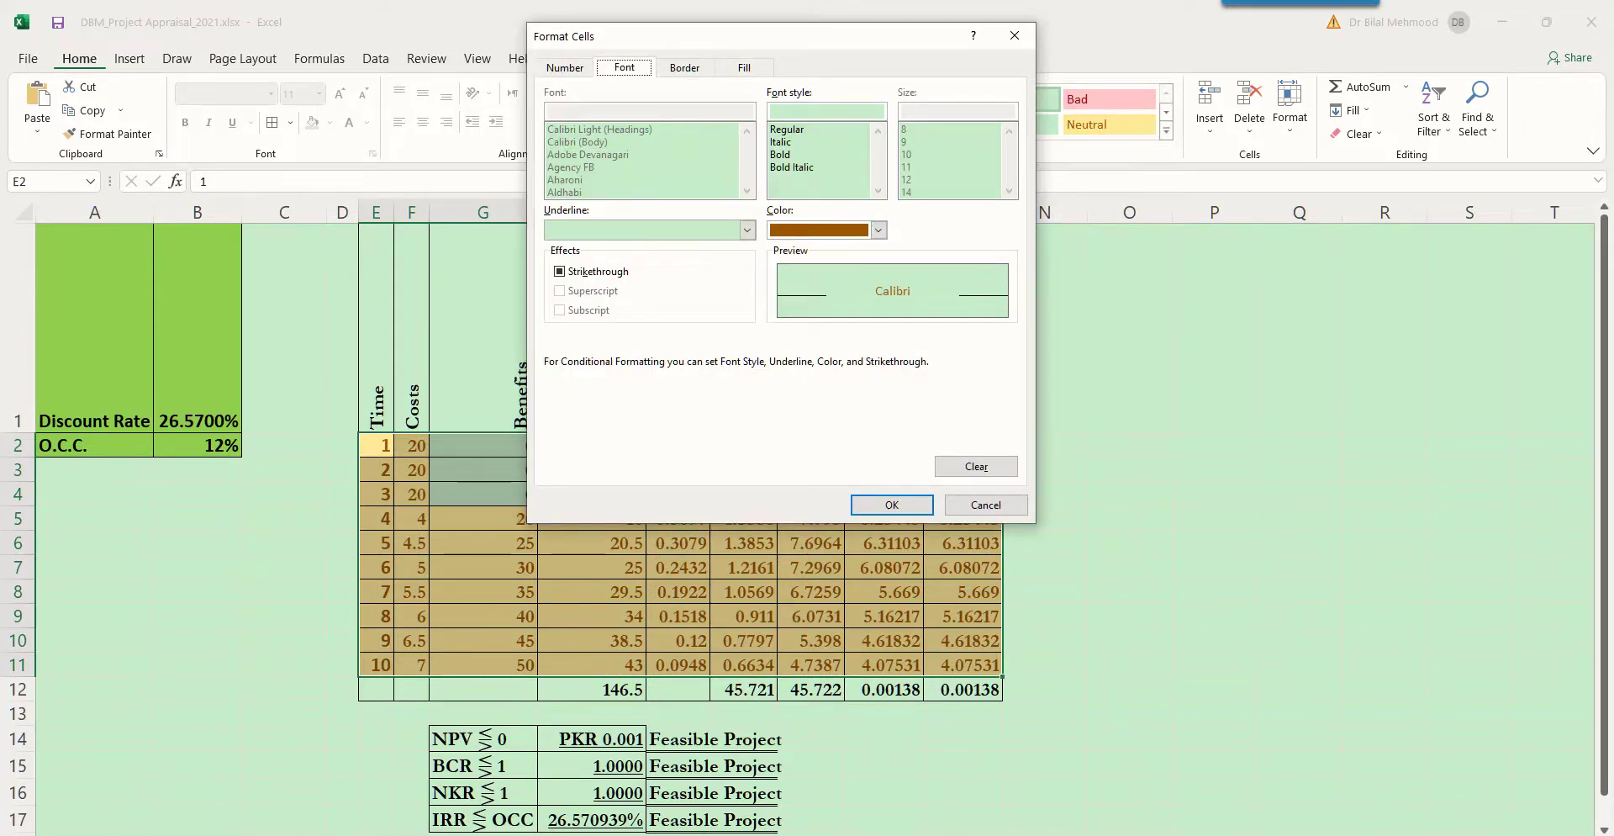
- Confirm the pale yellow fill on the Fill tab and save the greater-than-0 rule
click(744, 68)
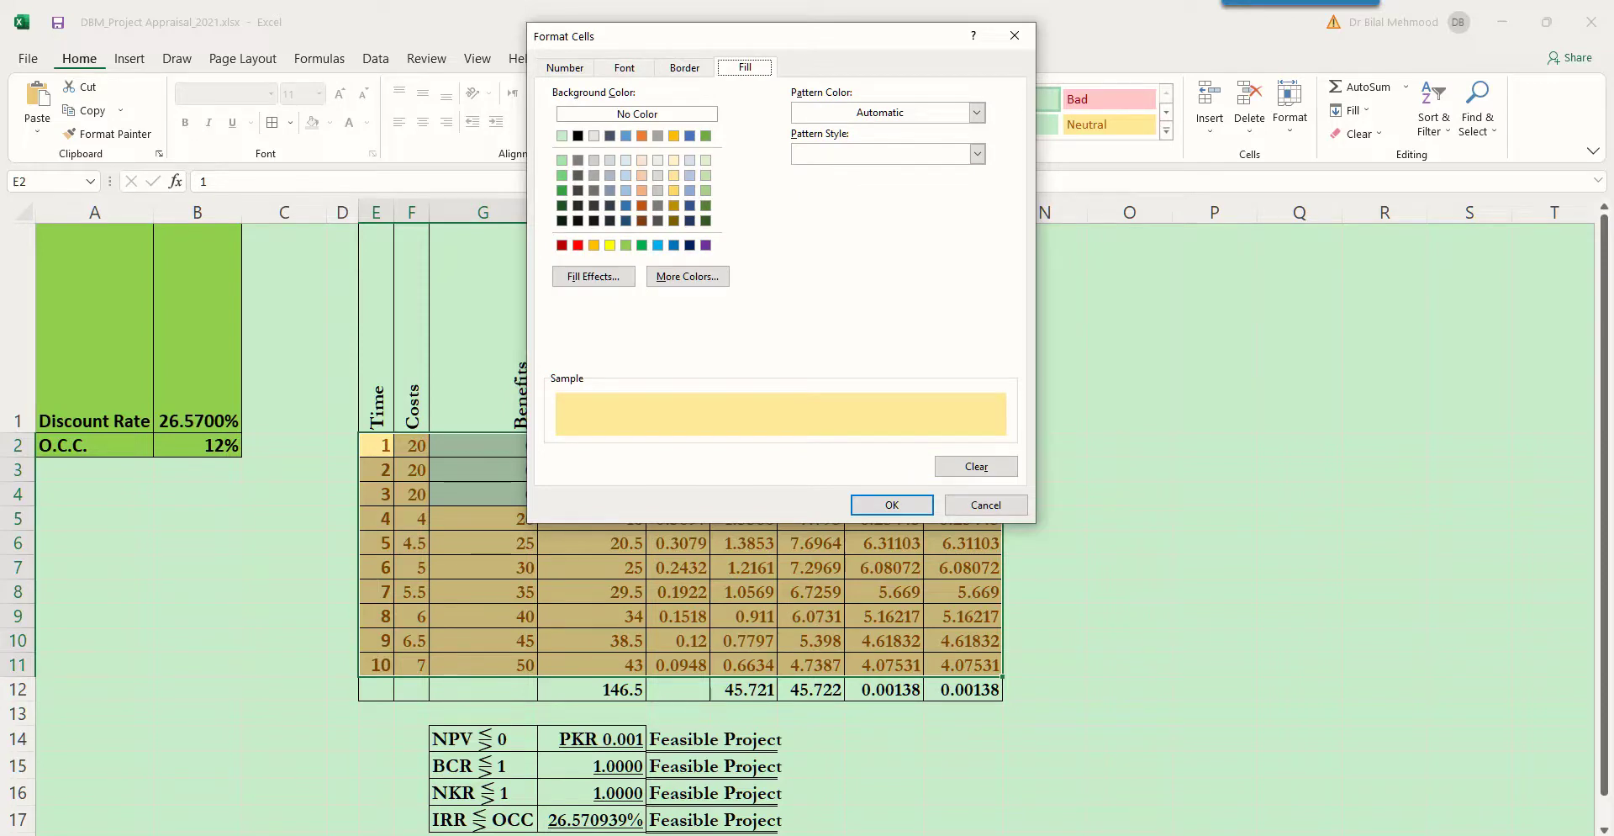
key(Return)
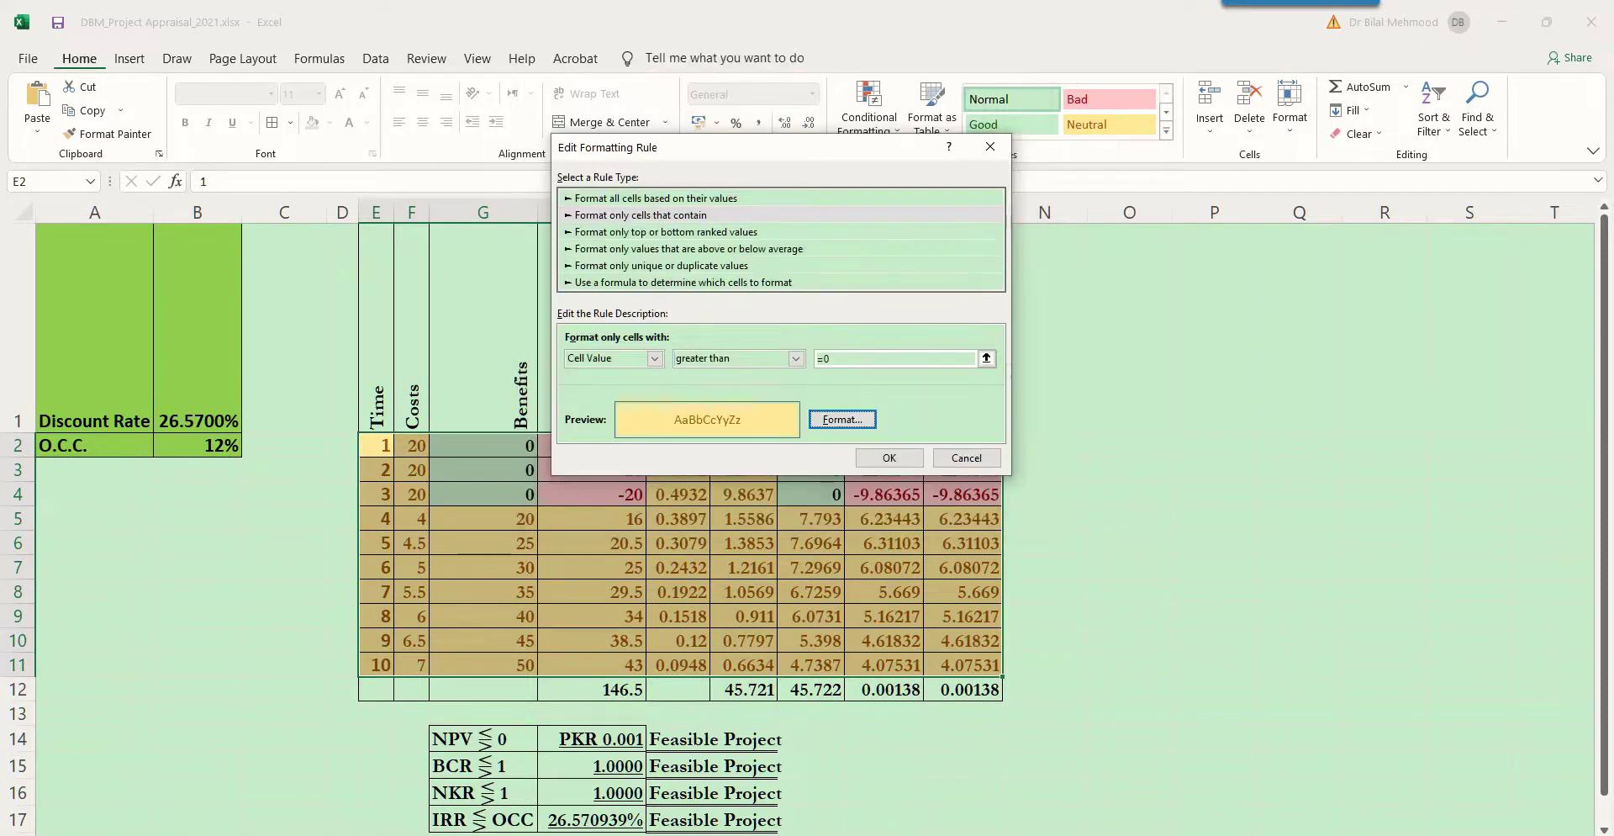
click(889, 457)
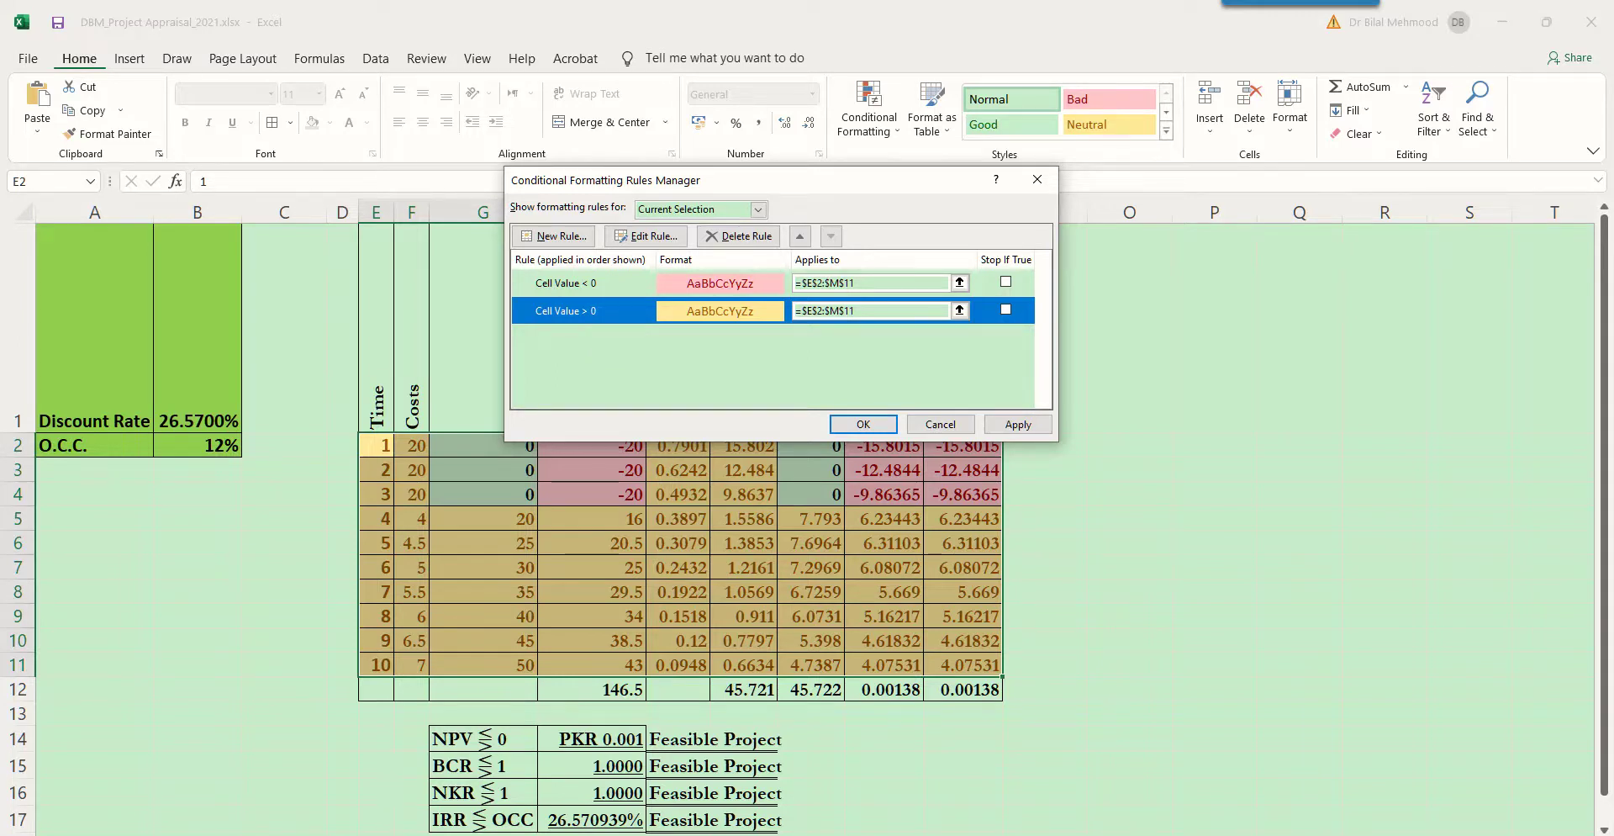
- Show on the sheet the $E$2:$M$11 range the two rules apply to
click(960, 310)
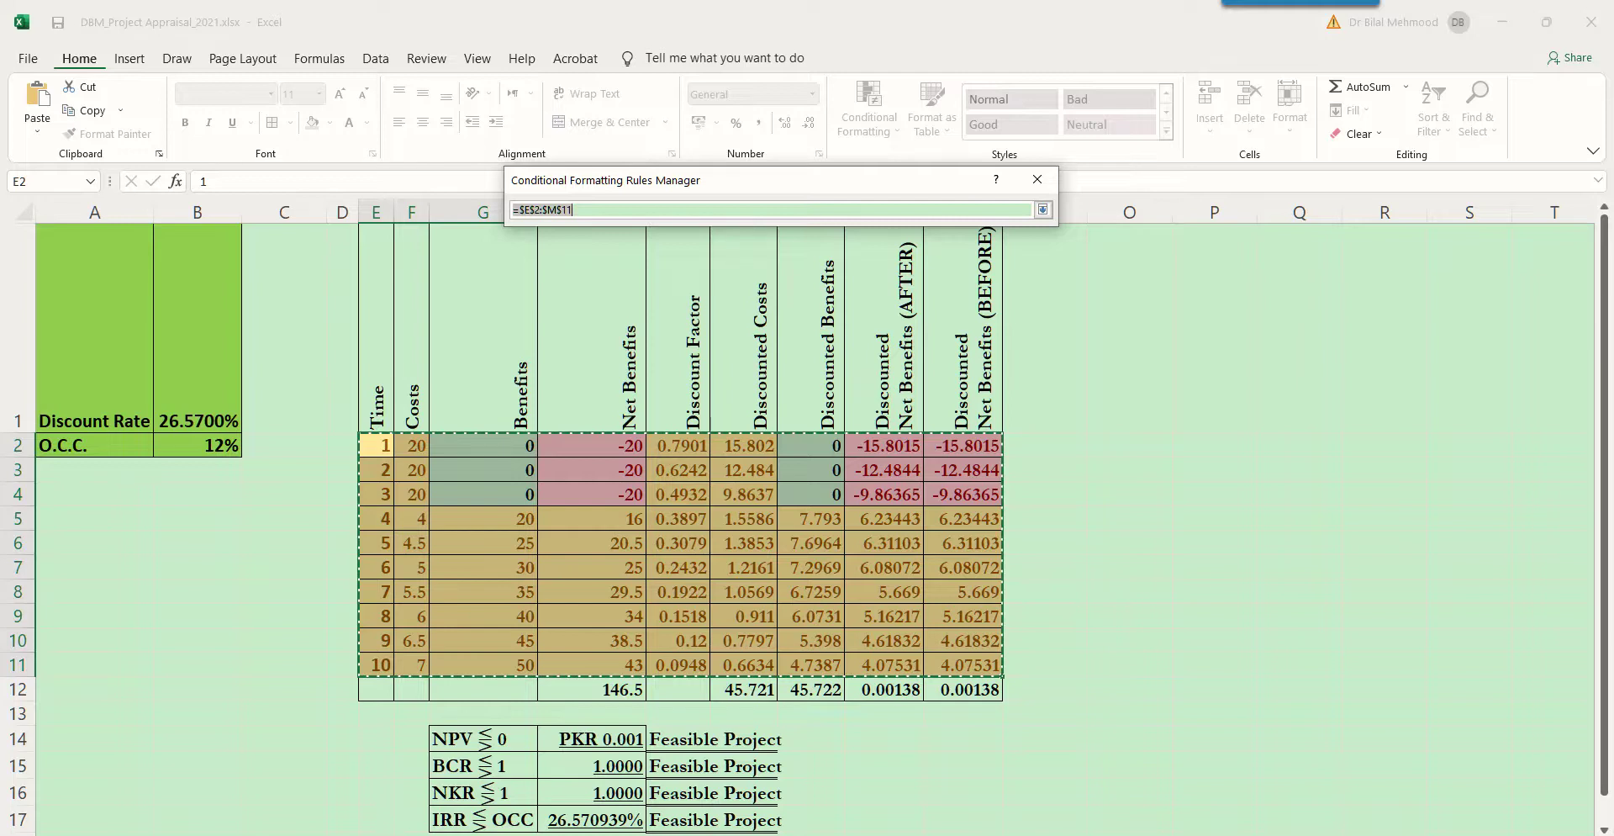
- Check the Cell Value < 0 rule's pink fill and dark red font, then confirm it
click(1042, 209)
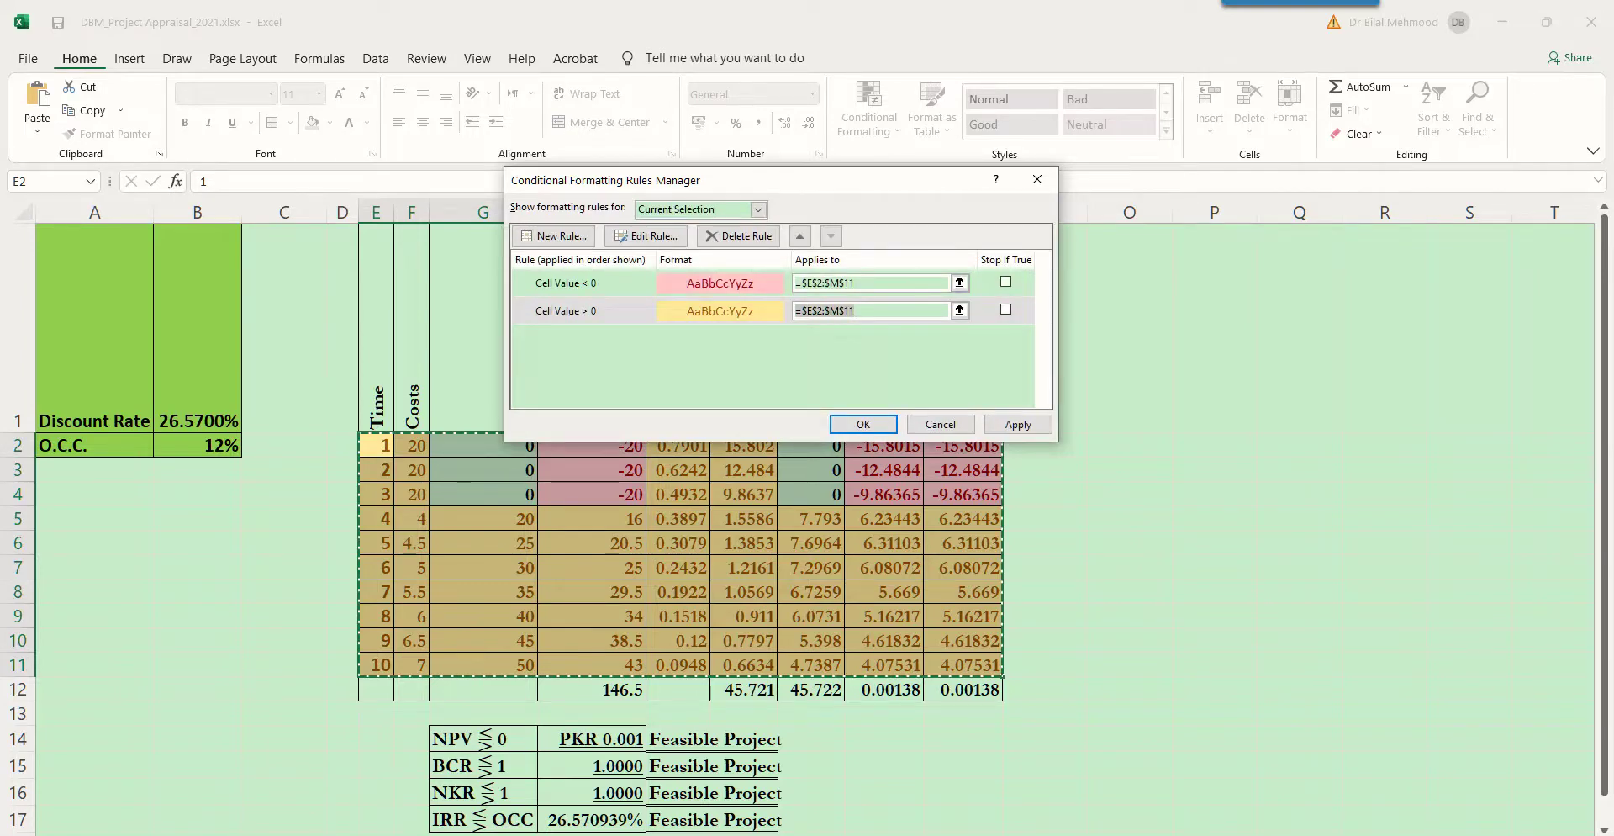
click(719, 284)
click(646, 236)
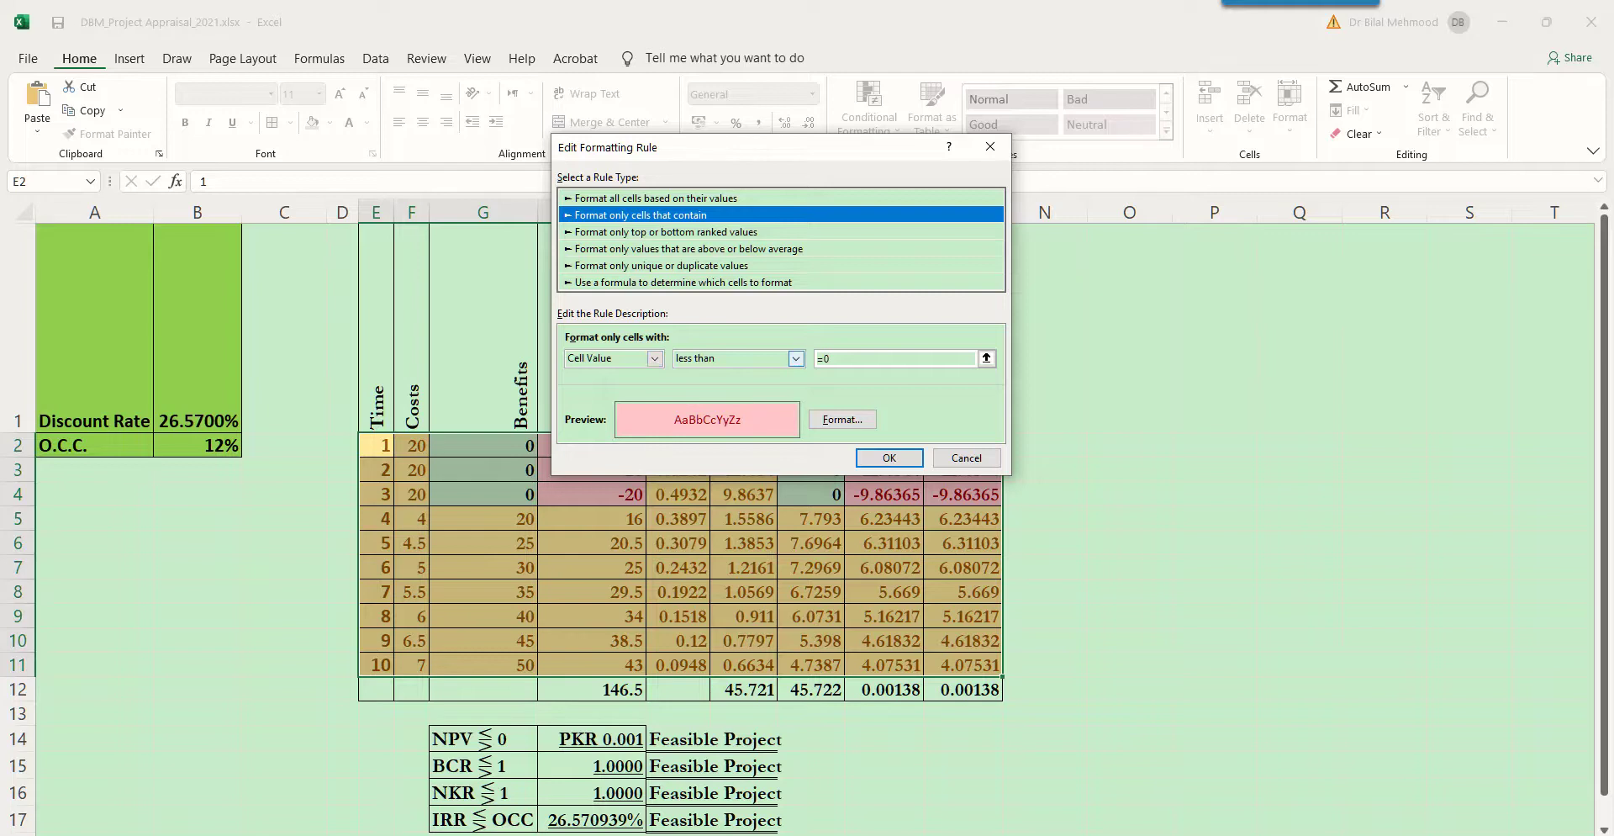
click(842, 419)
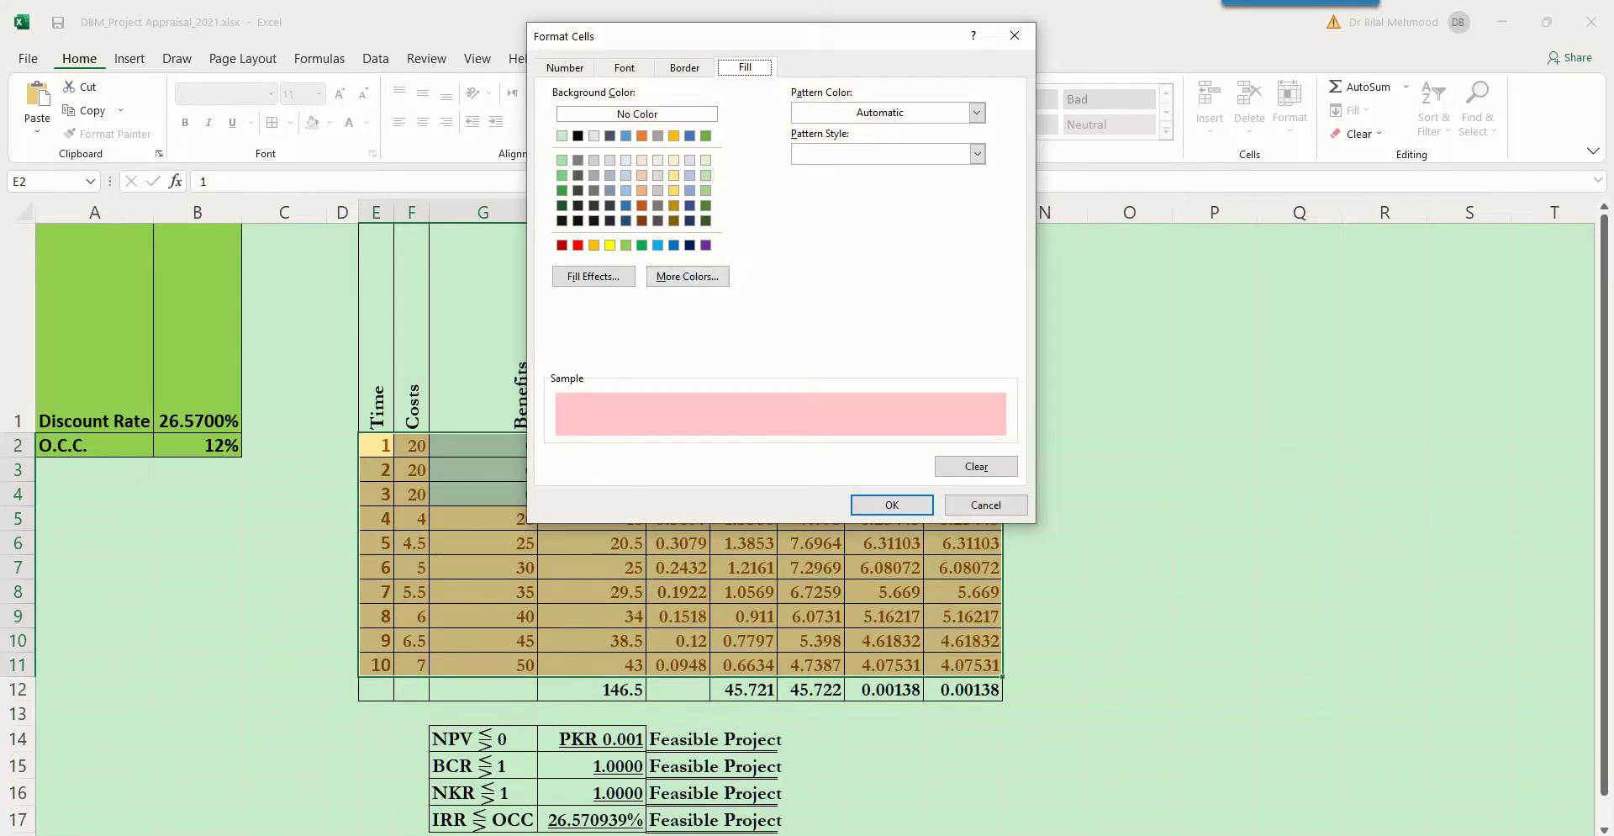
click(625, 69)
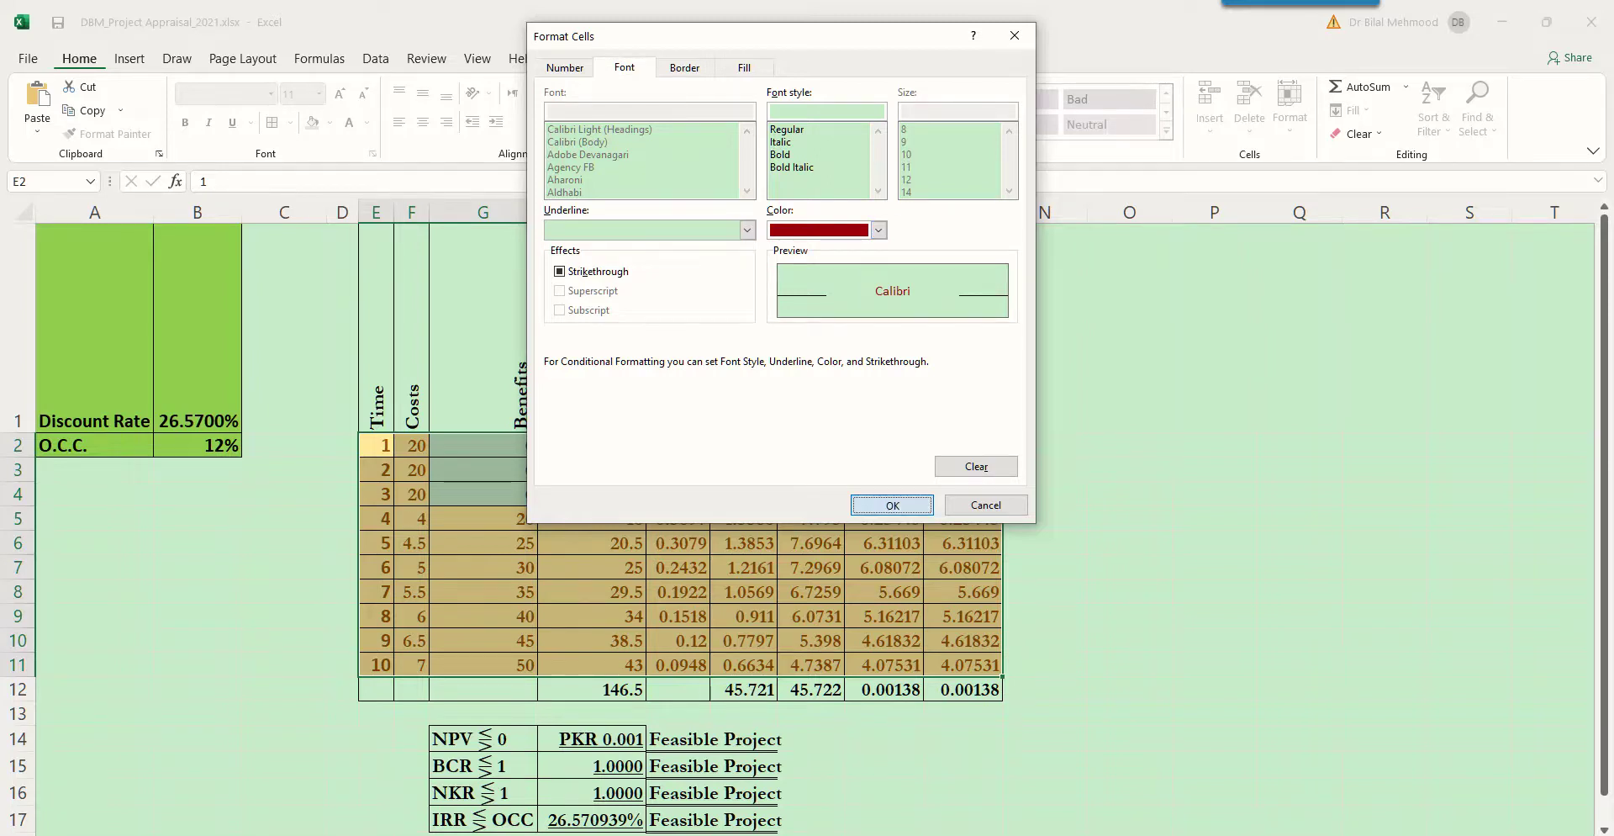
click(892, 504)
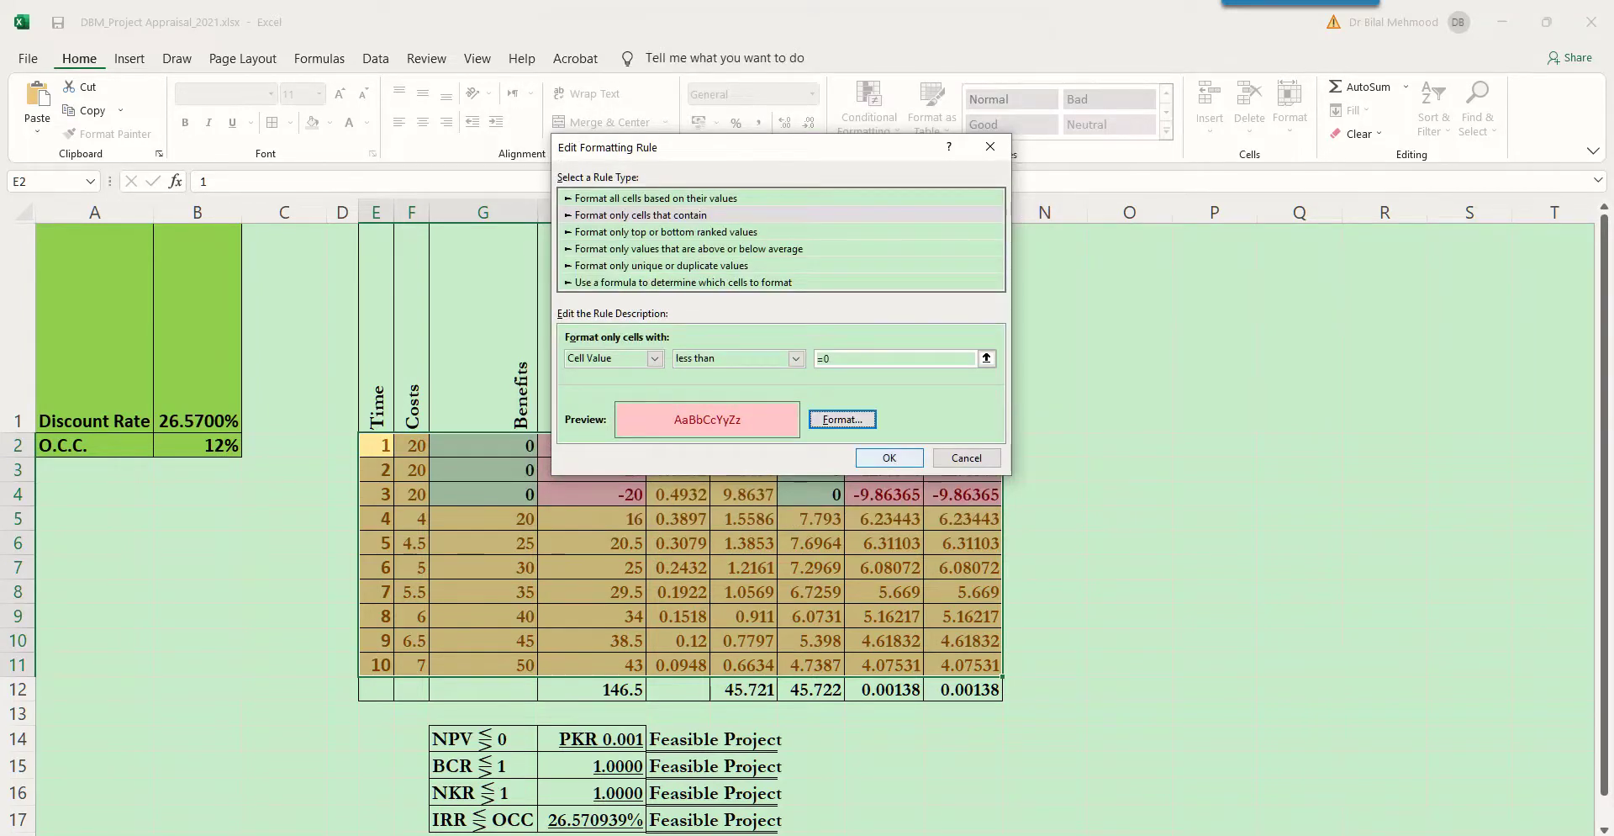
click(890, 458)
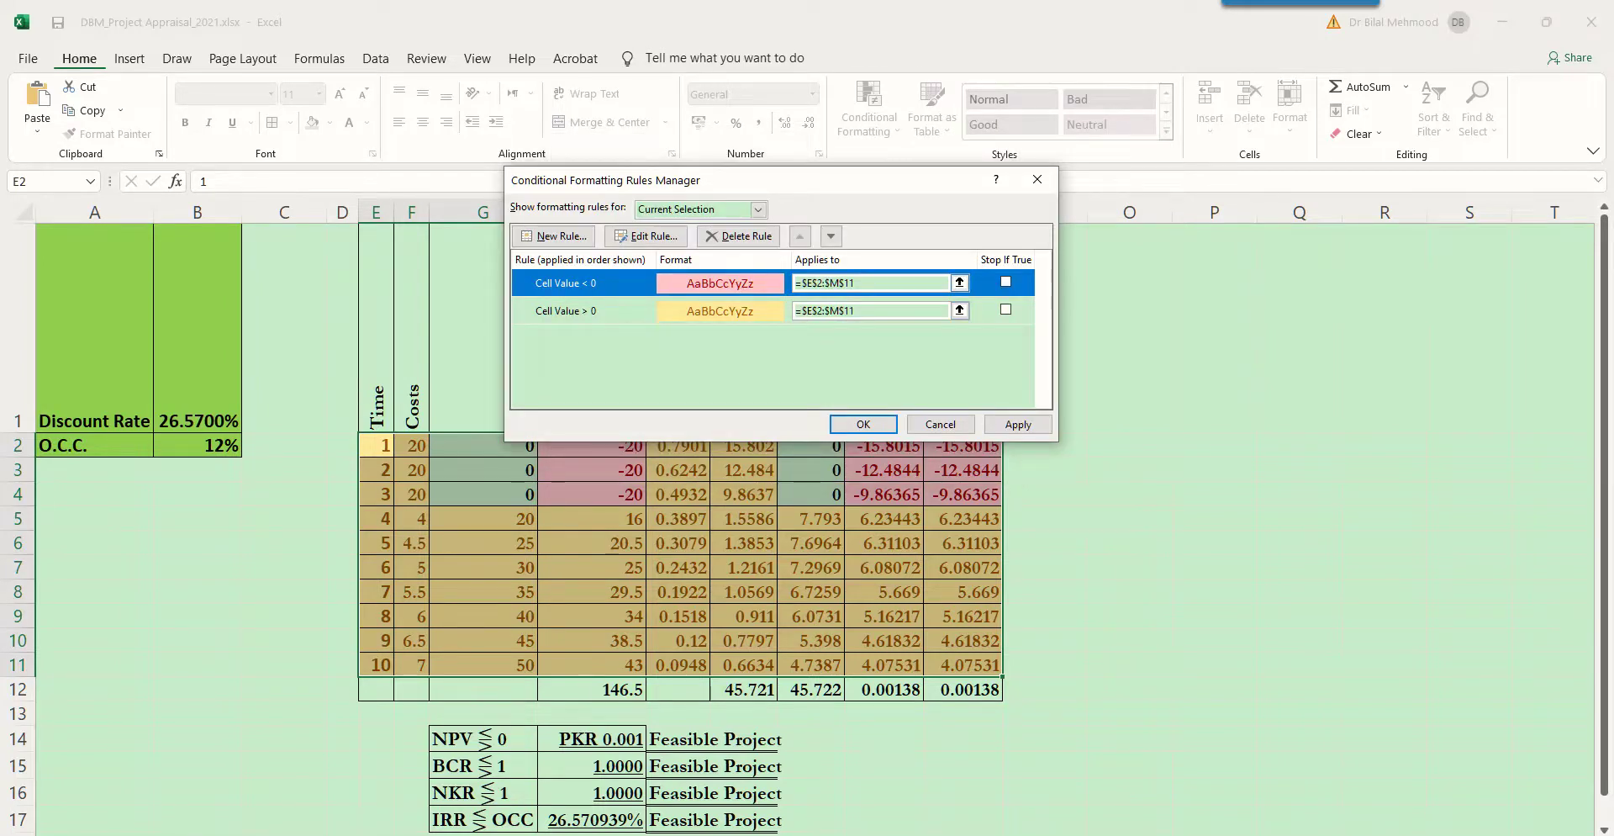
- Verify the $E$2:$M$11 coverage, then apply both rules and close the Rules Manager
click(960, 282)
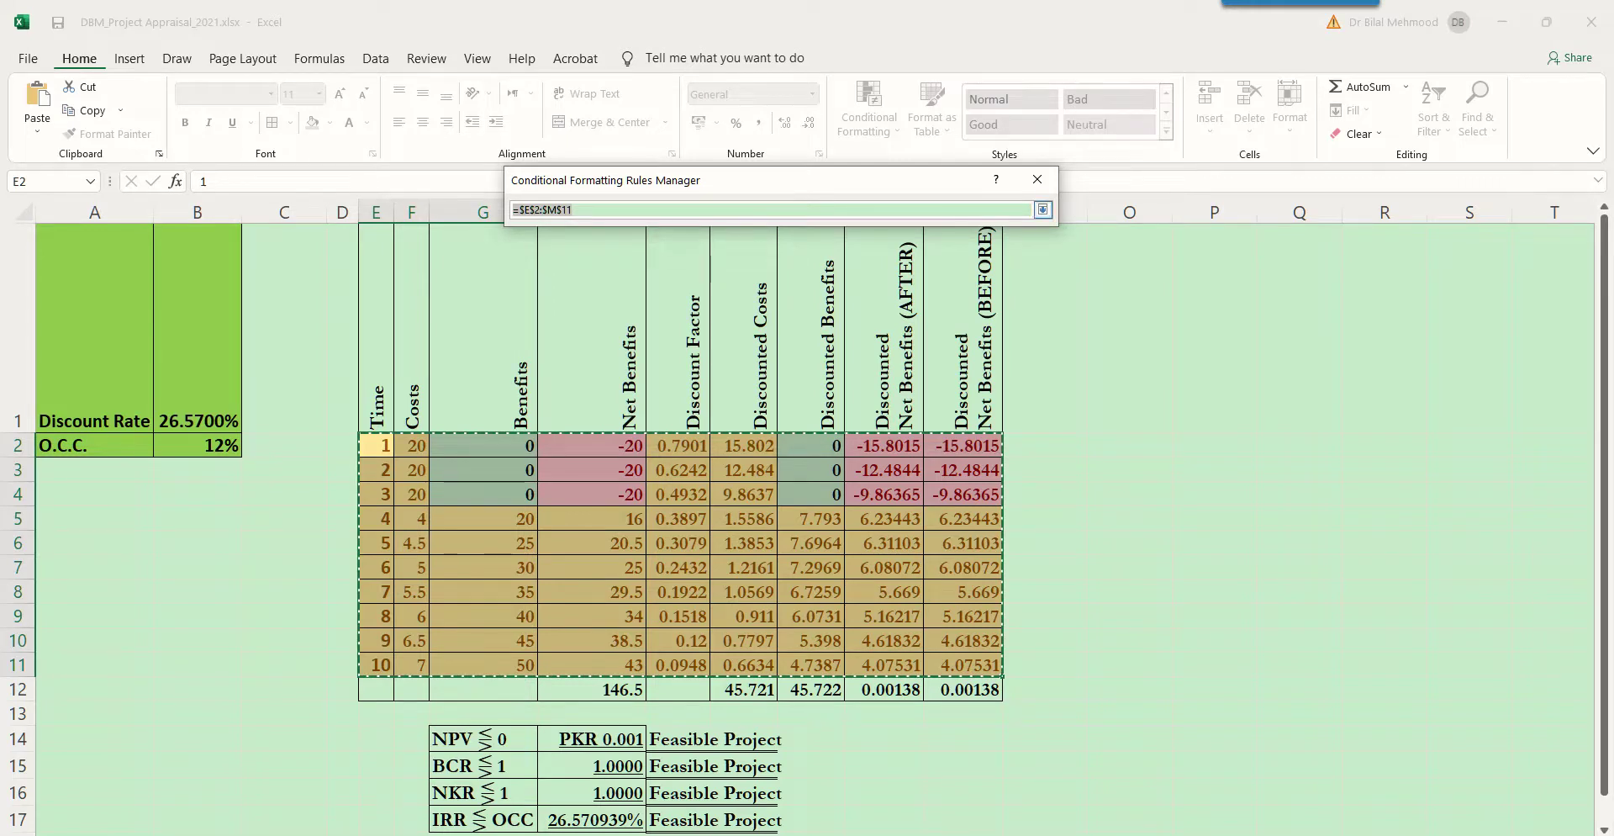
click(1044, 209)
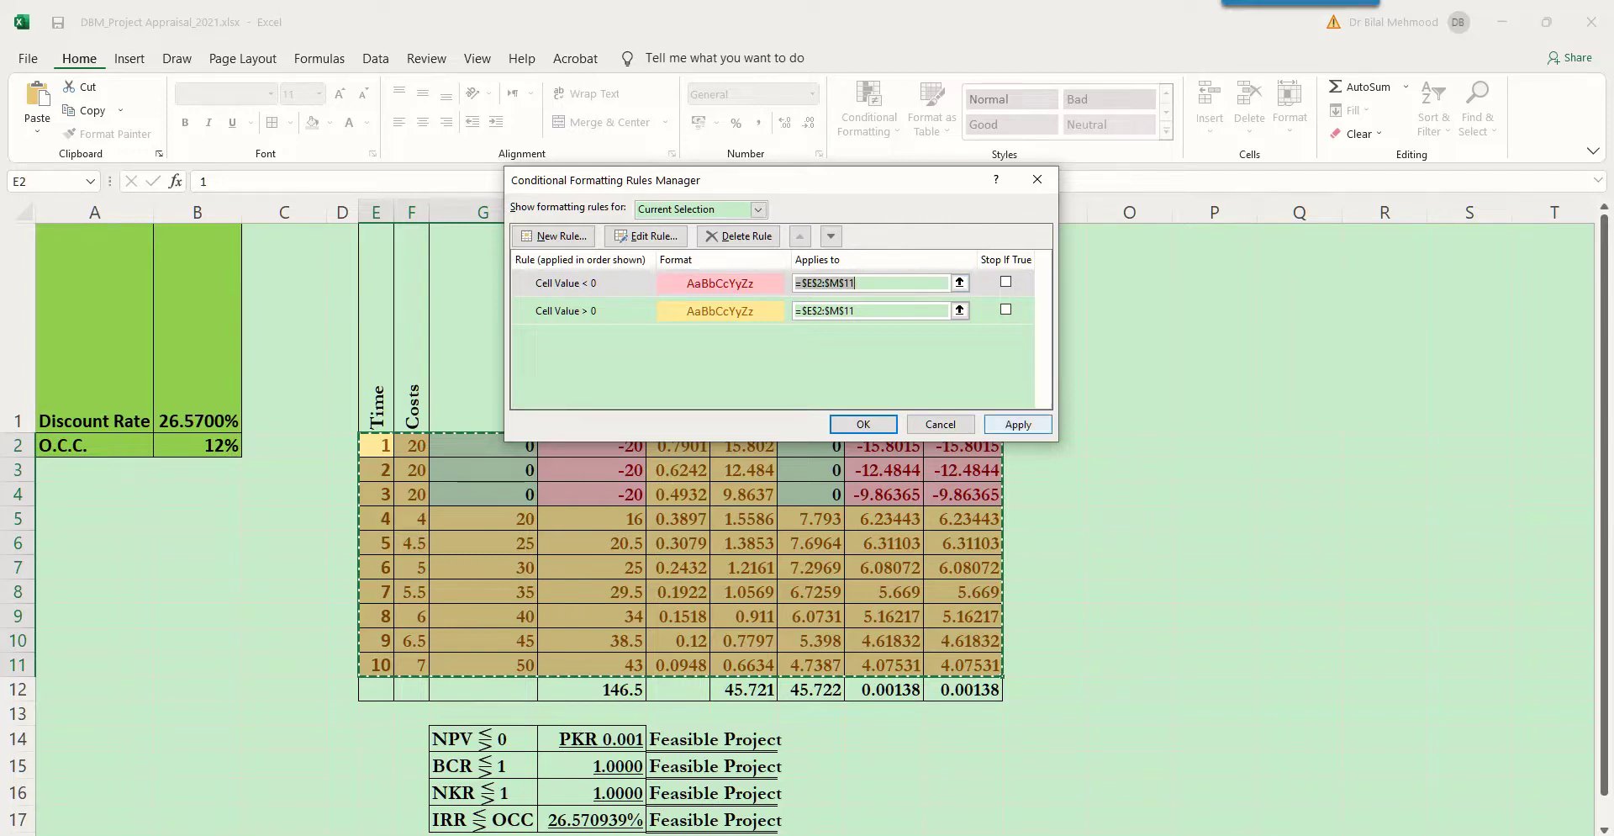
click(1018, 423)
click(864, 424)
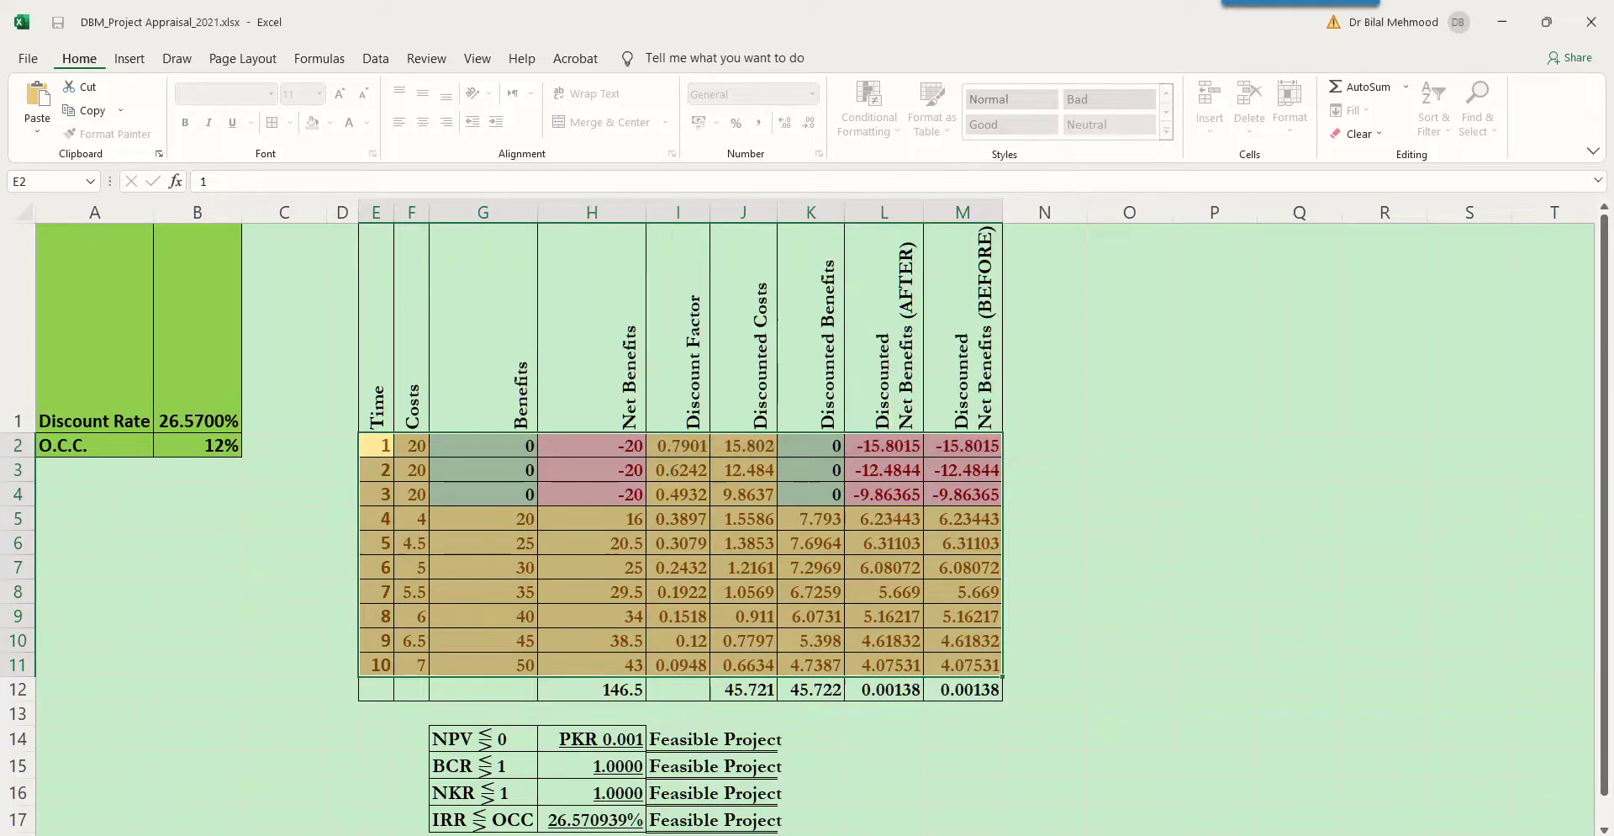
- Set the Benefits in G6 to 0, then undo back to 25
click(484, 543)
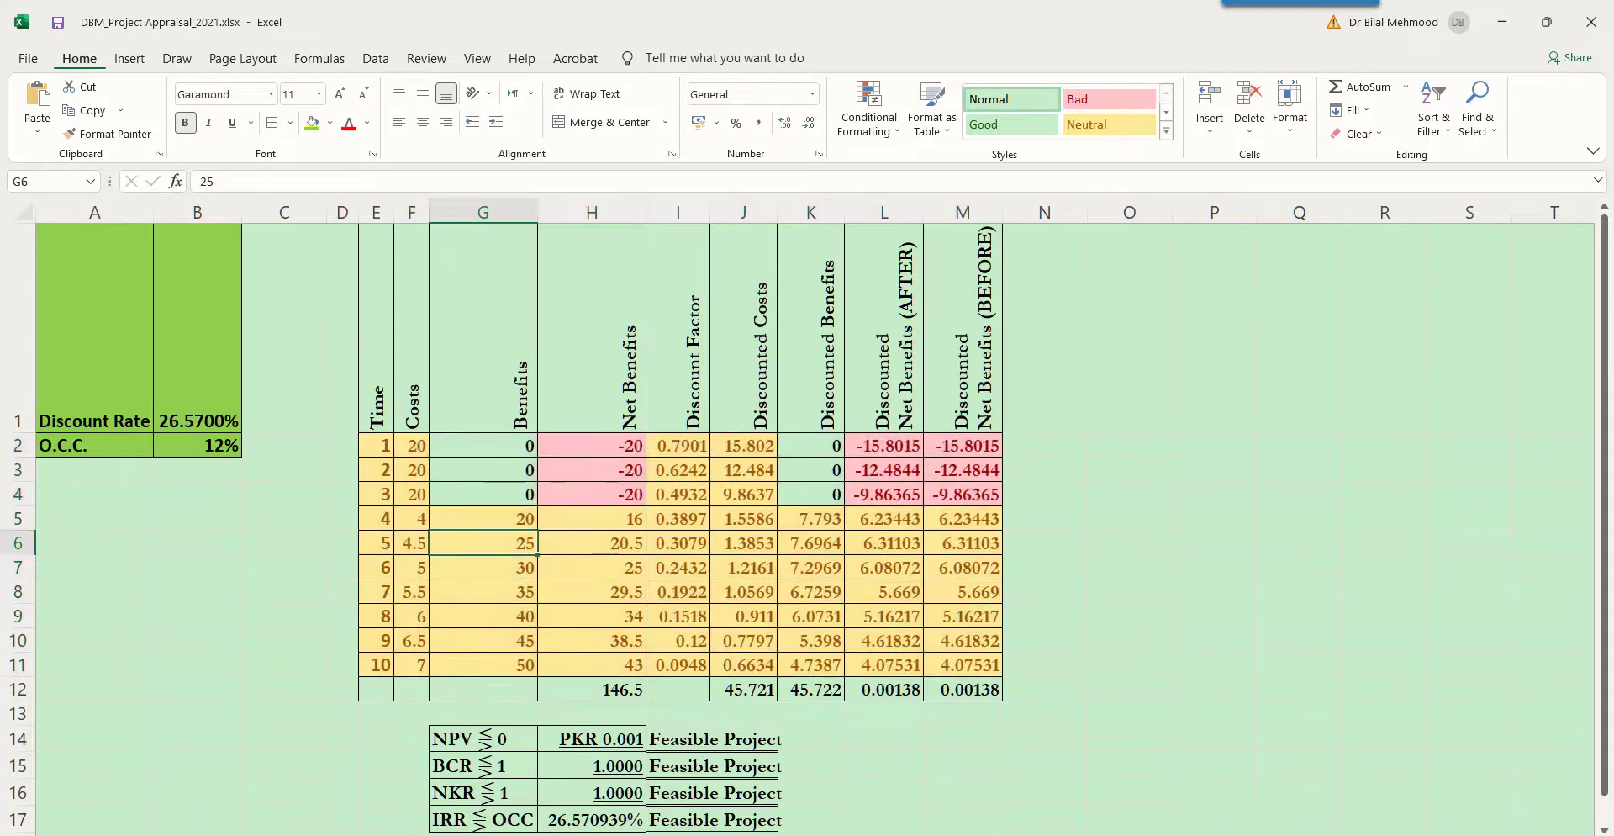
drag(483, 446, 484, 496)
click(483, 543)
text(0)
key(Return)
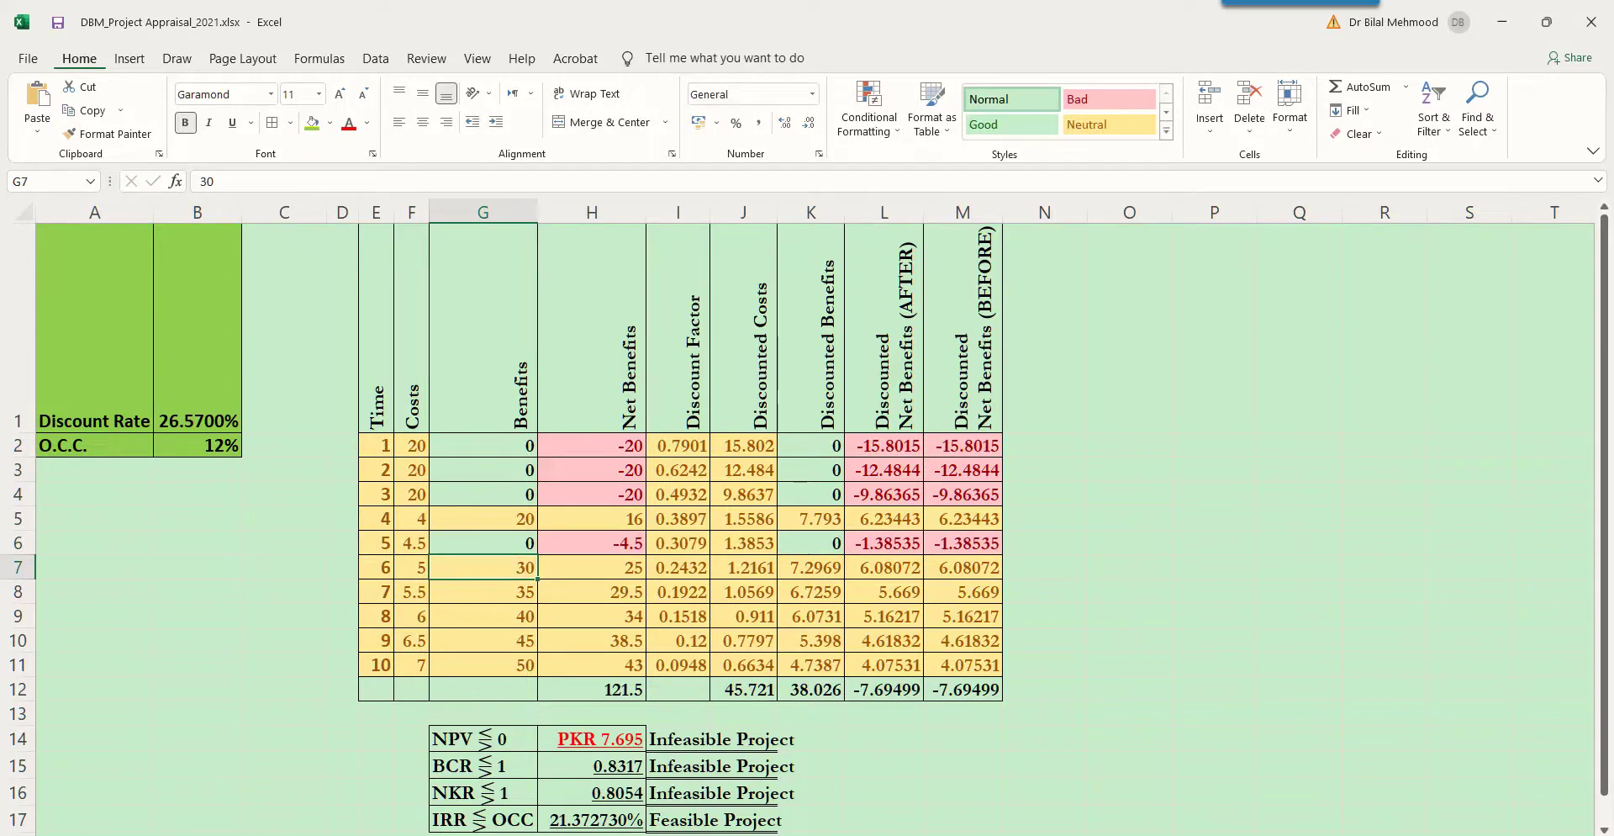
key(ctrl+z)
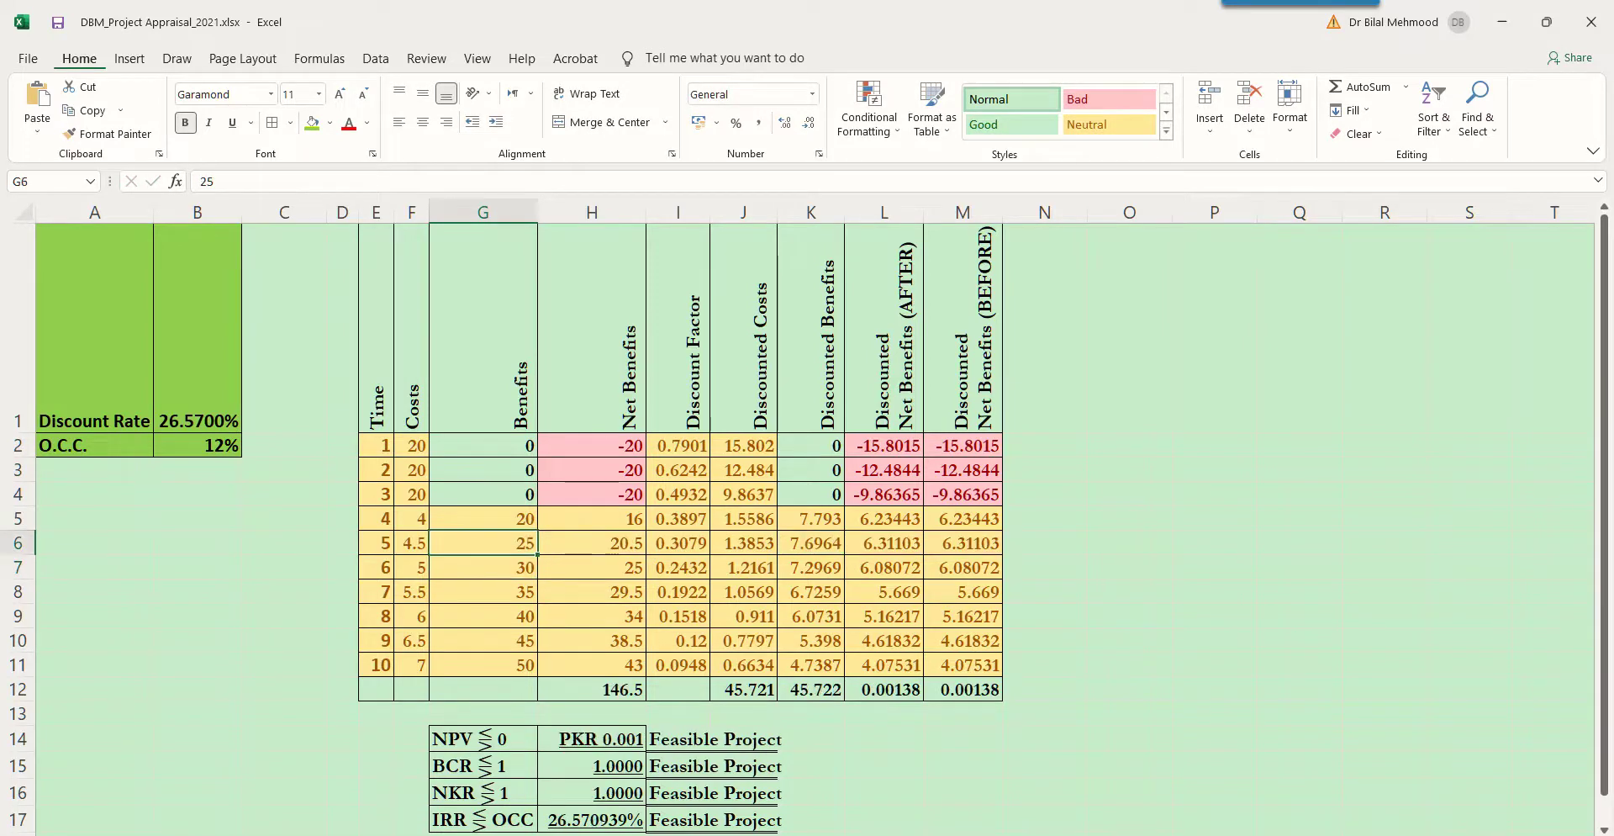
- Redo G6 as 0 to inspect row 6's net and discounted values, then restore 25
click(592, 543)
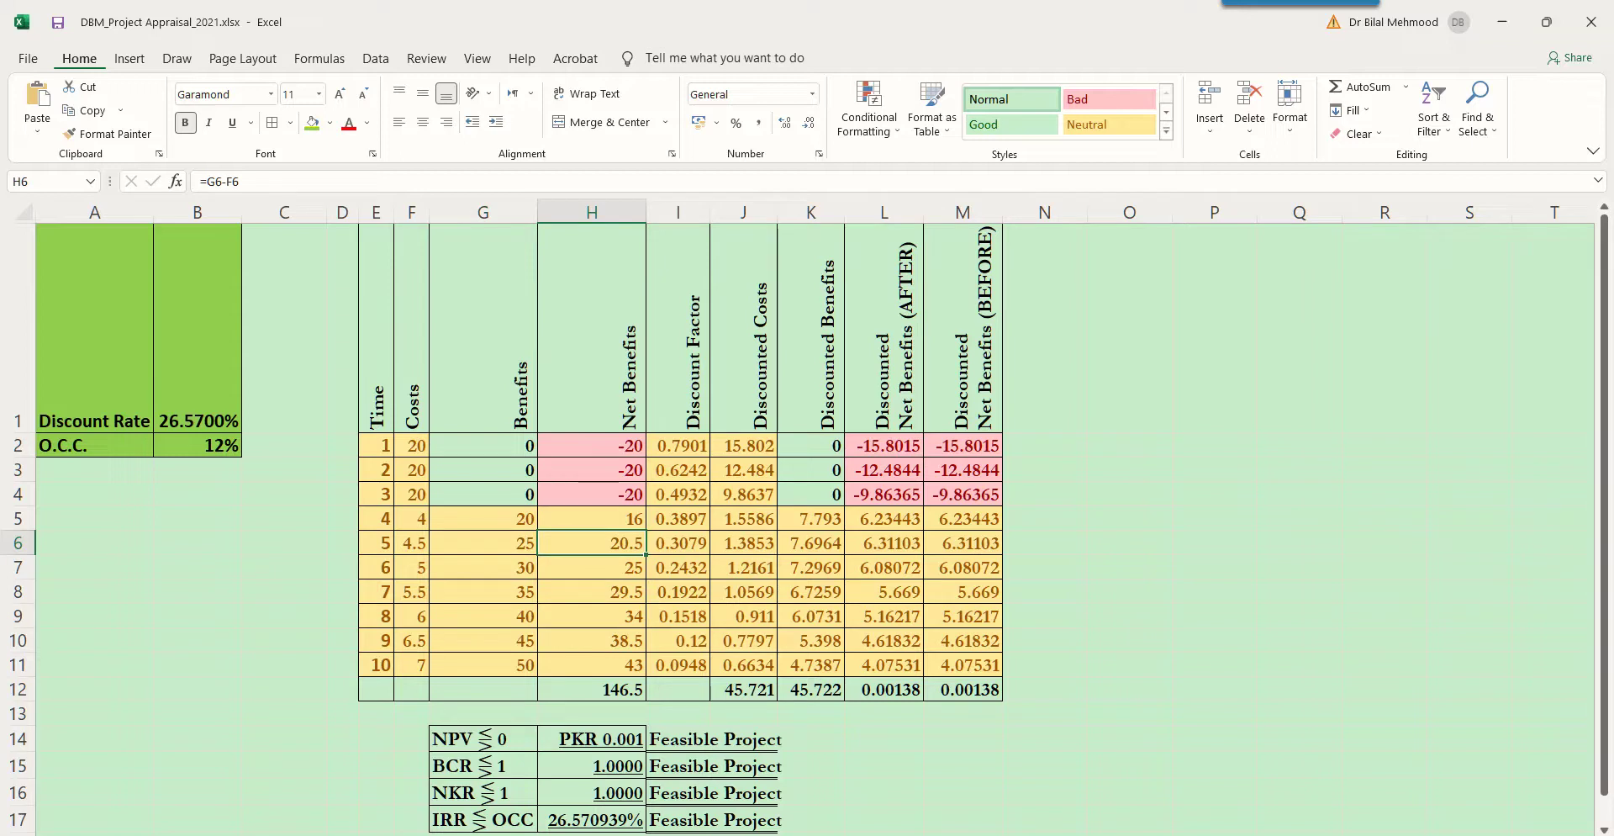
key(ctrl+y)
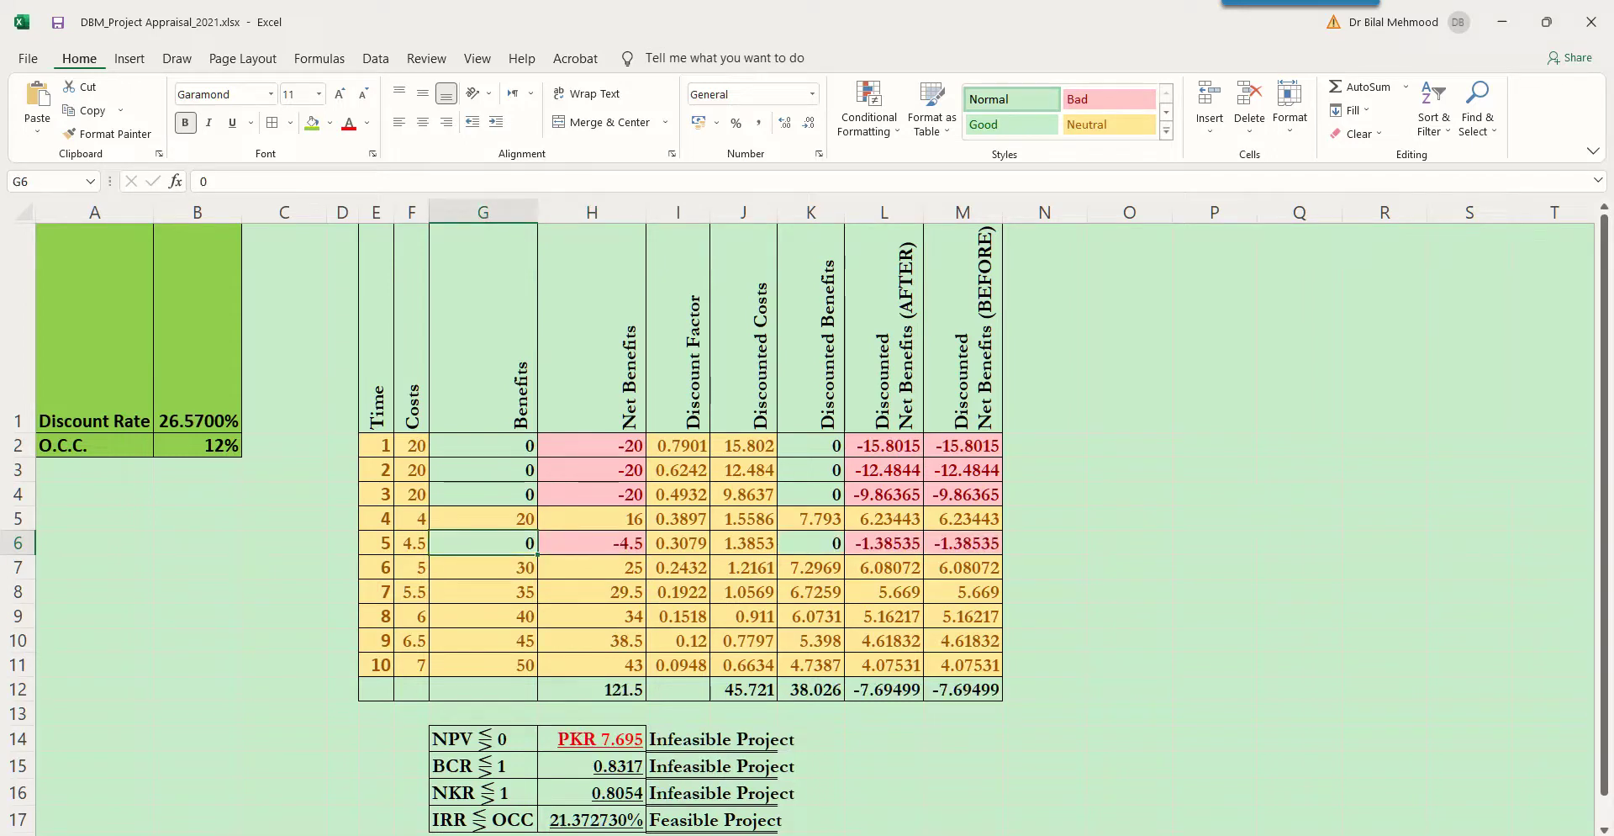
key(Right)
key(Right)
key(Right)
key(Right)
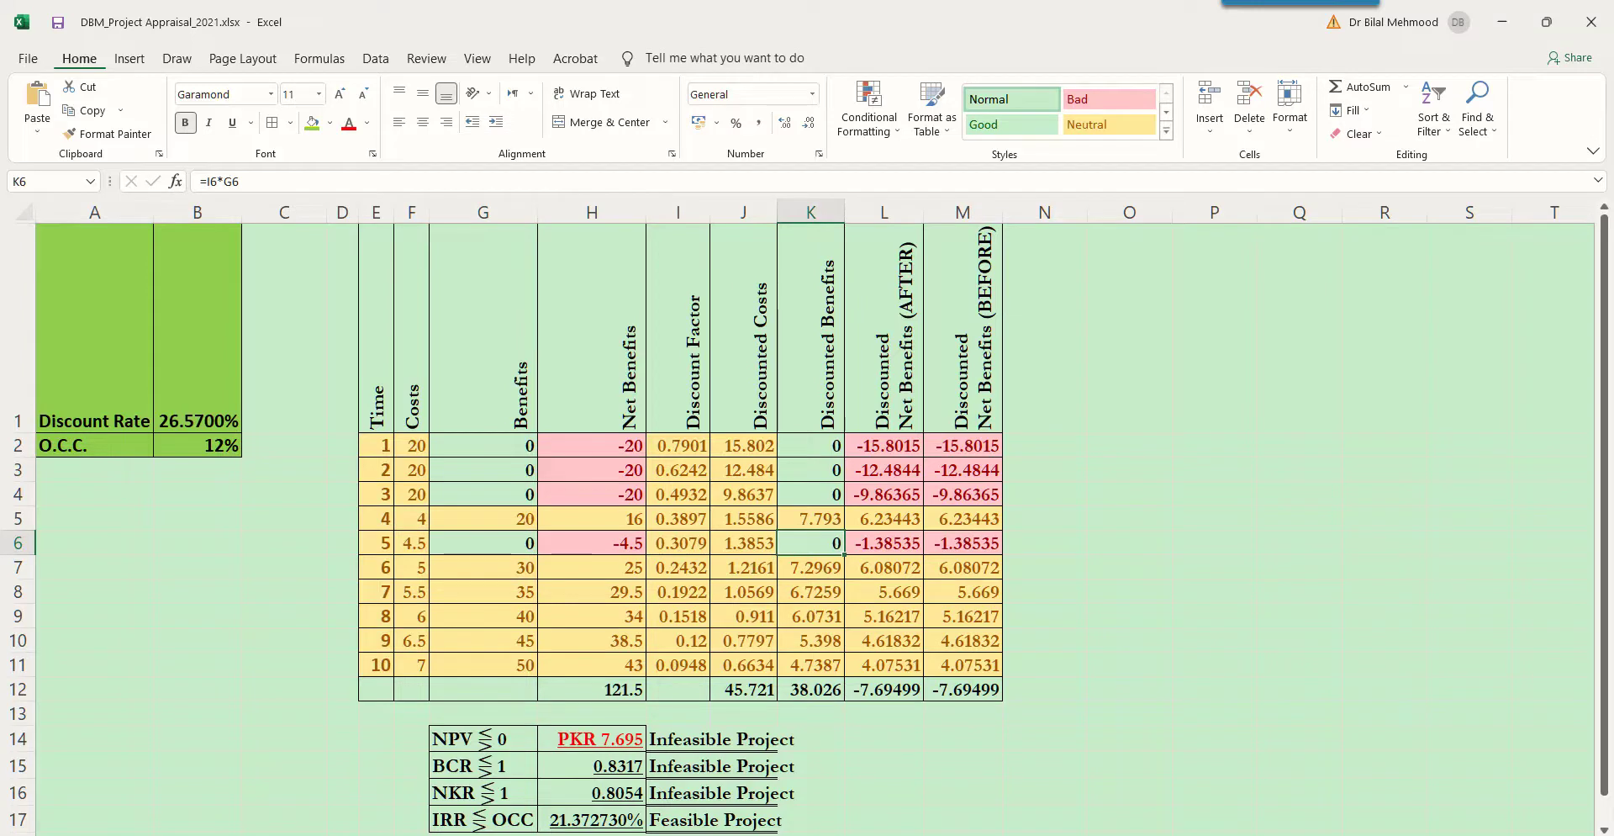
key(Right)
key(shift+Right)
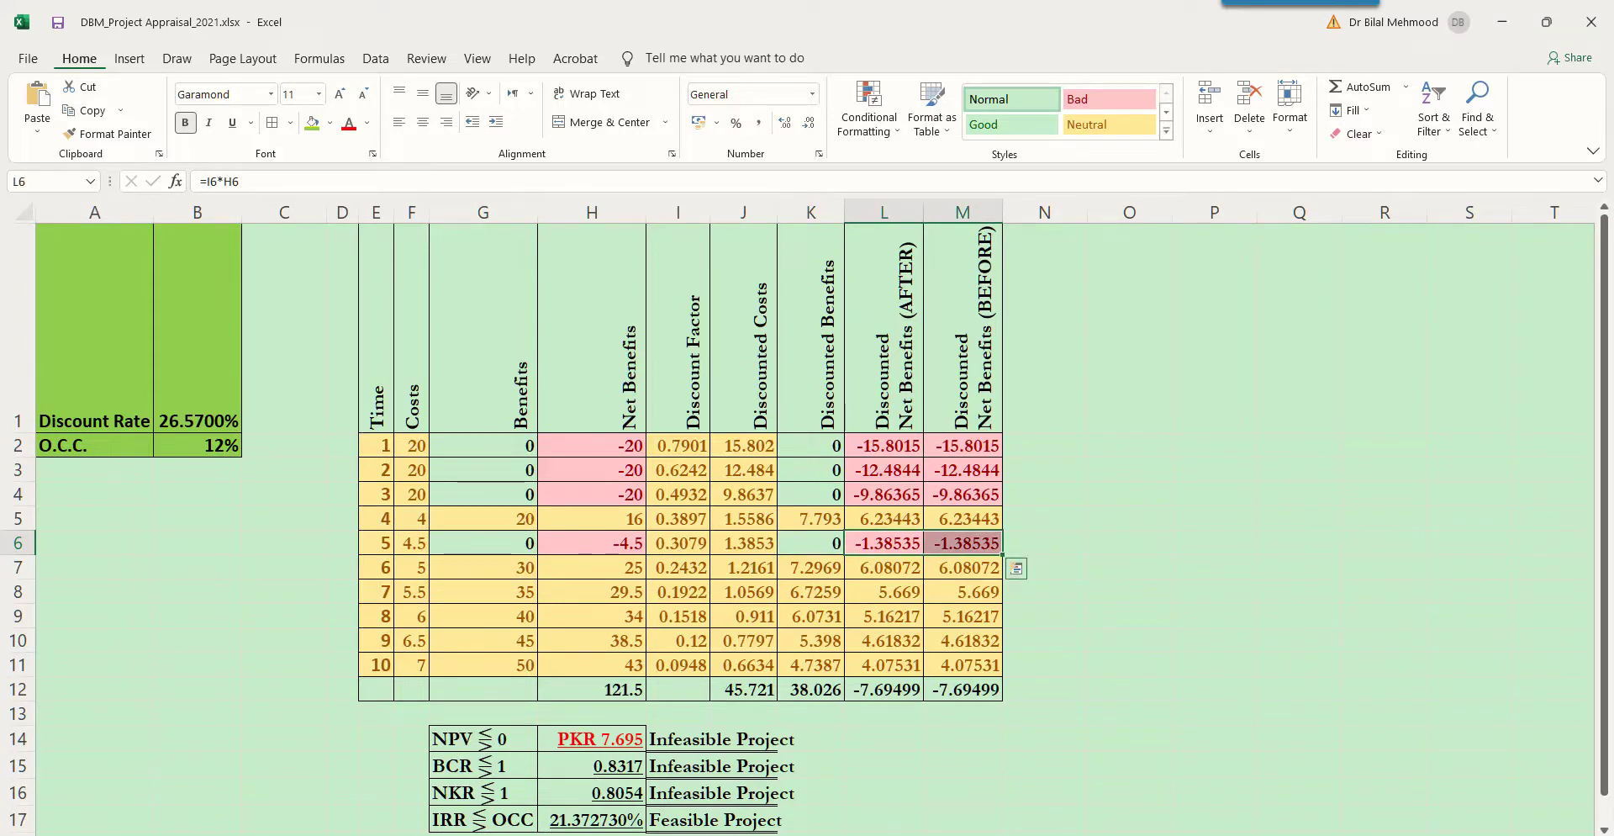
key(Left)
key(Left)
key(ctrl+z)
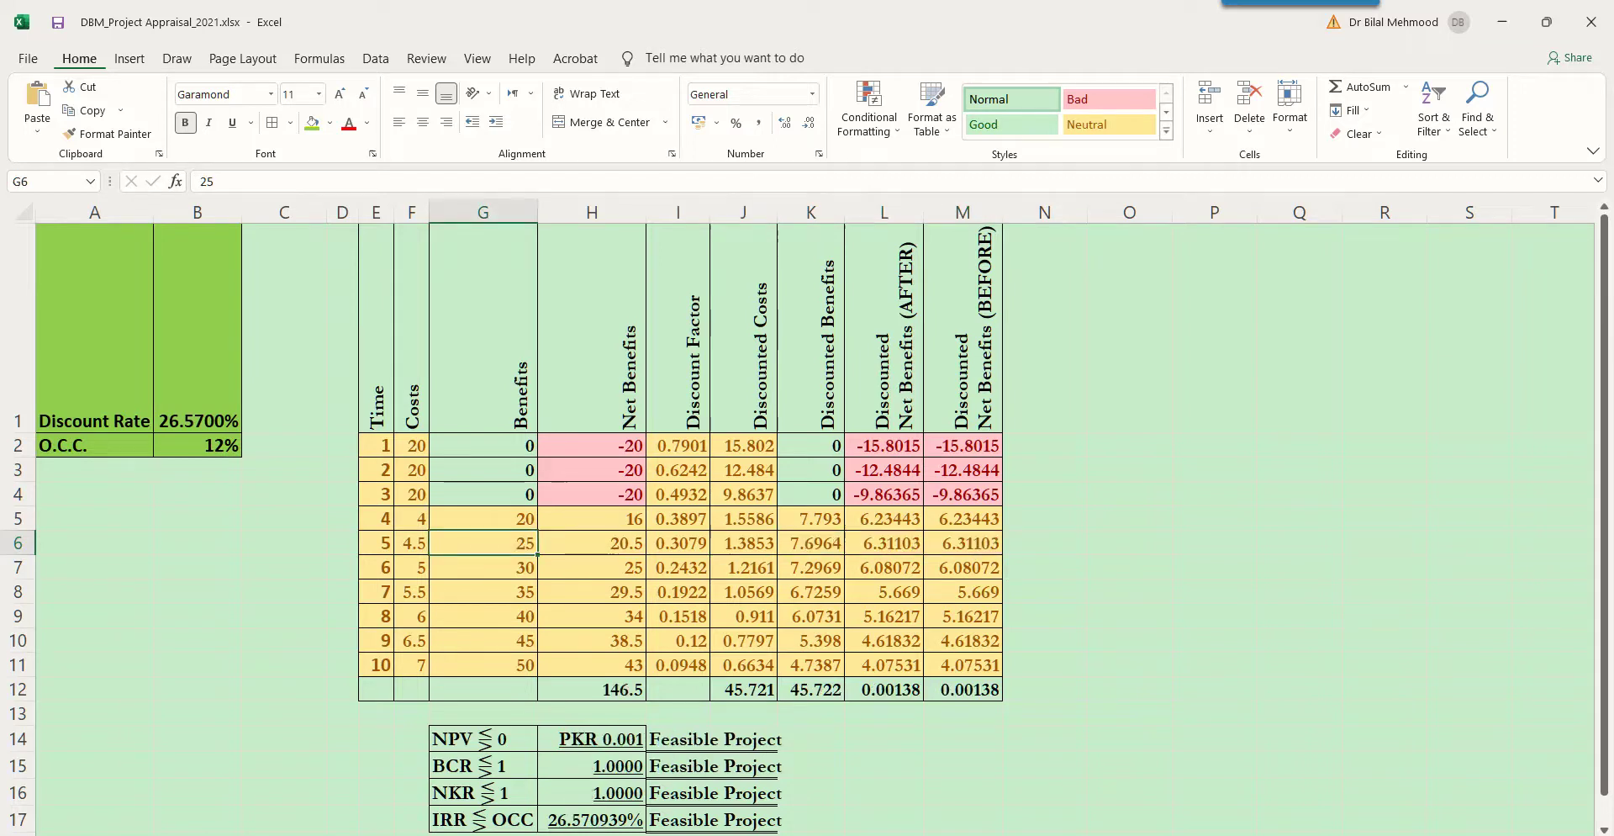
- Set G7 to -1, review row 7's recalculated values, then restore it to 30
key(Down)
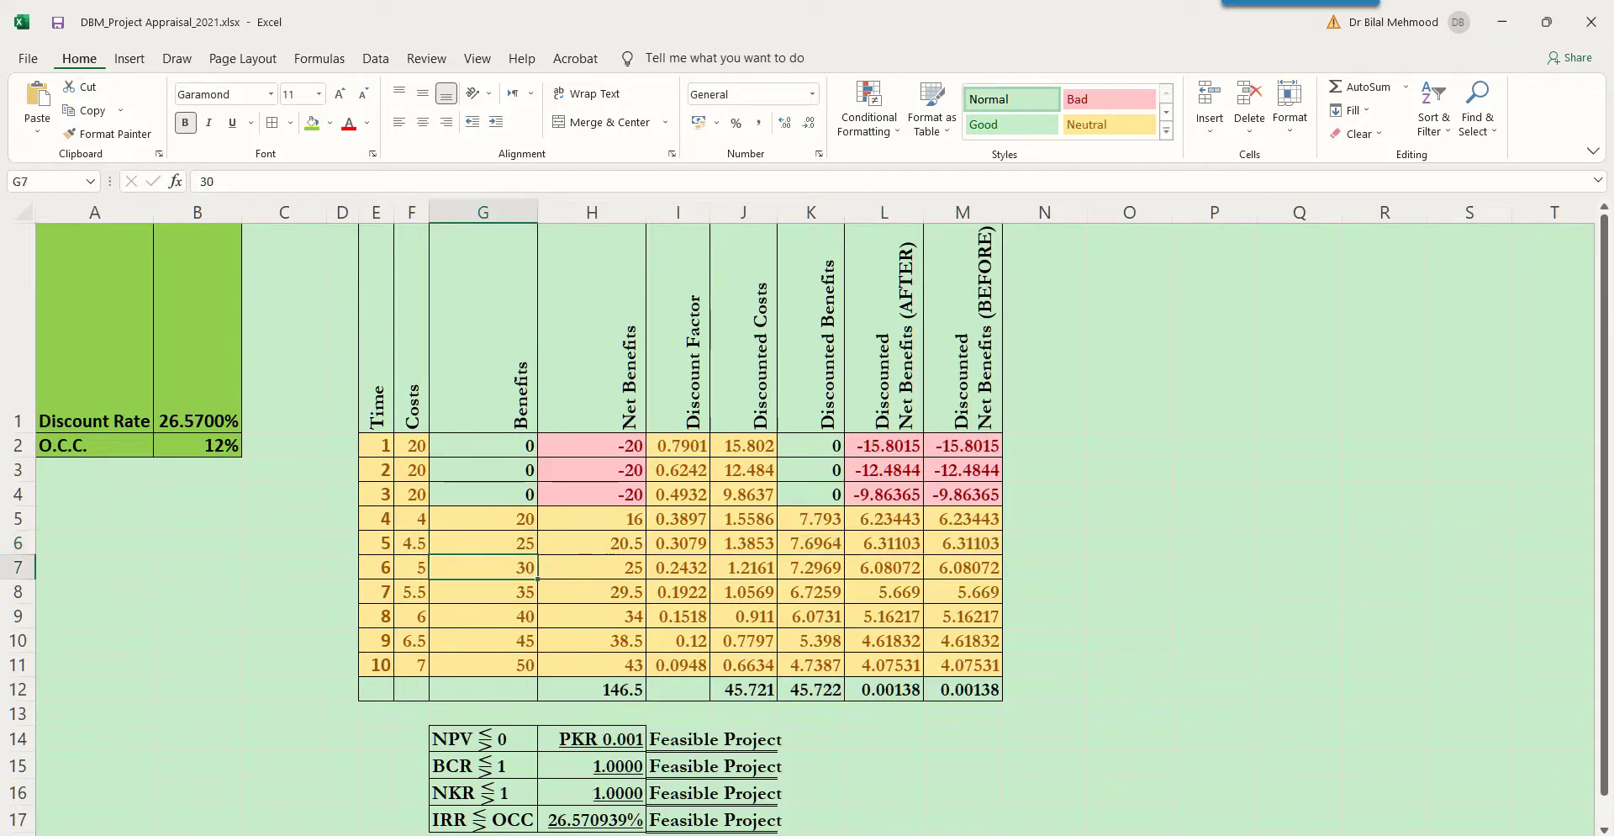
text(-1)
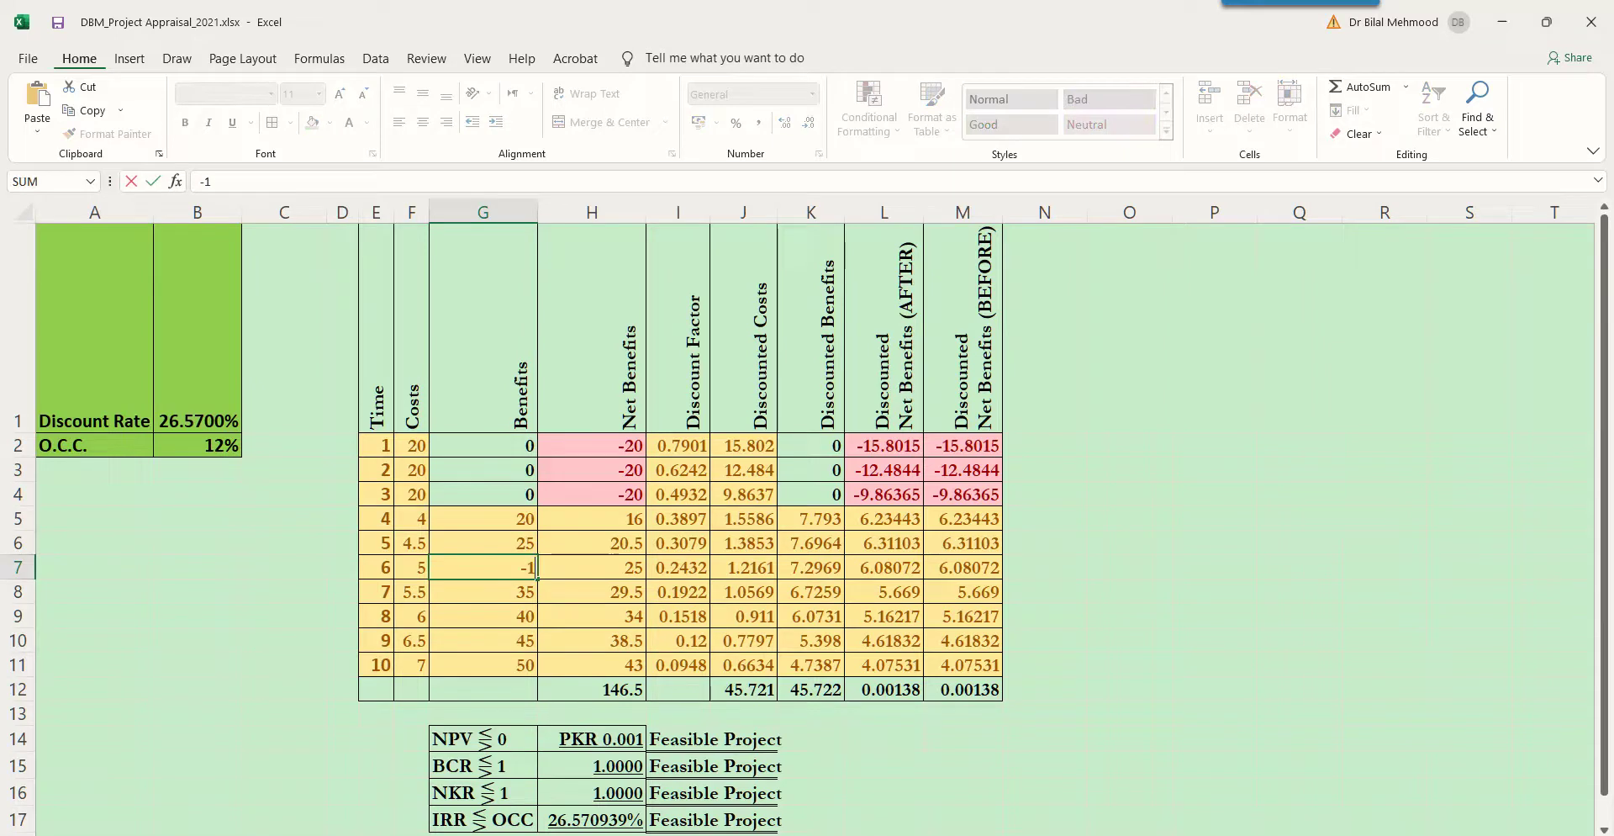
key(Return)
key(Up)
key(Right)
key(Right)
key(Right)
key(Right)
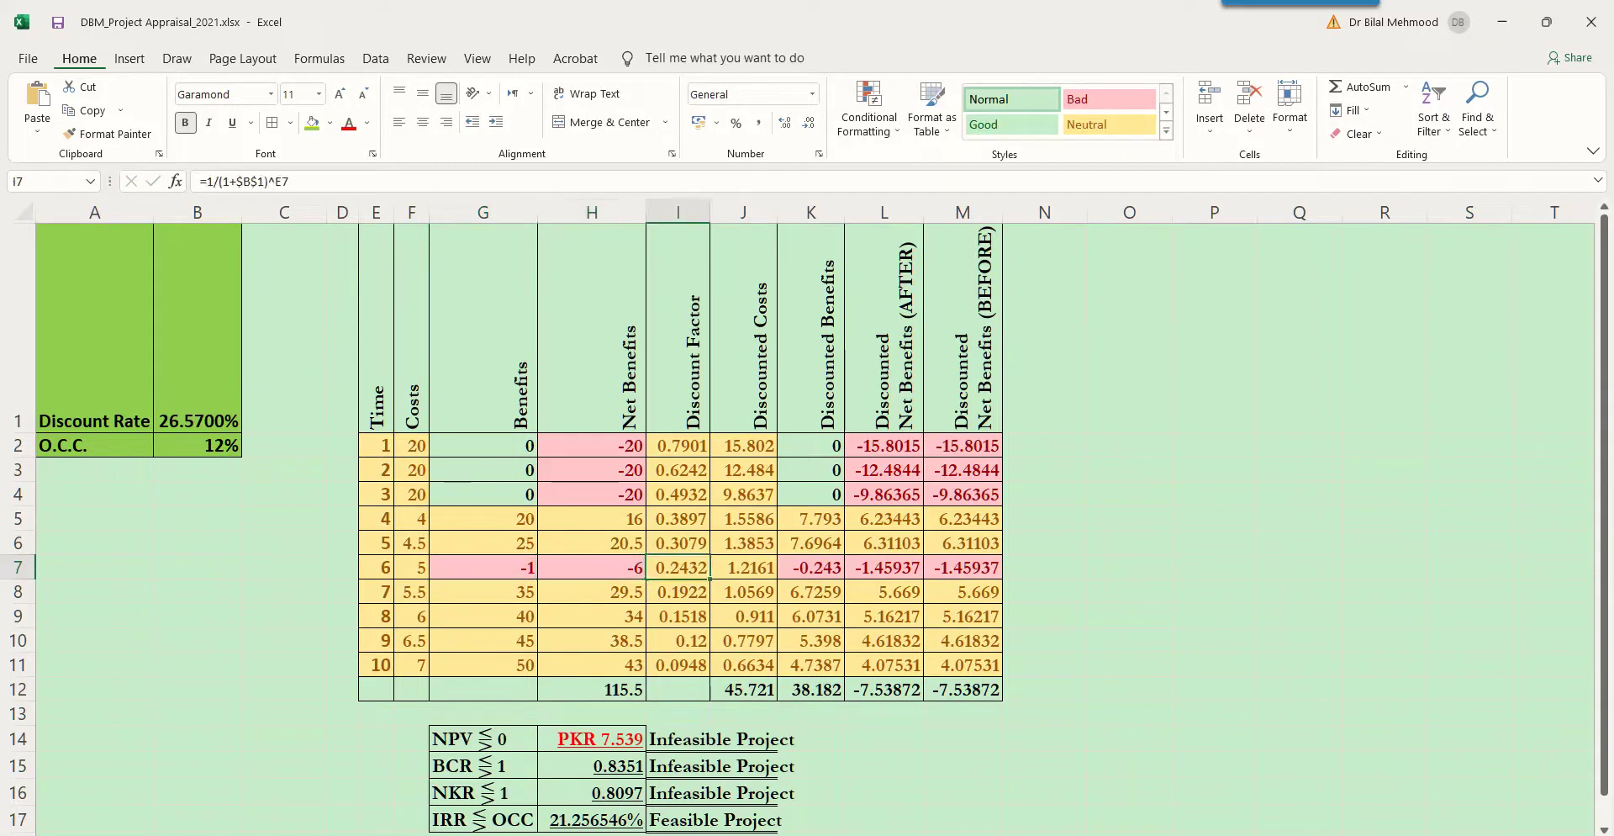
key(Right)
key(Right)
key(Left)
key(Left)
key(Left)
key(Left)
key(Left)
key(Left)
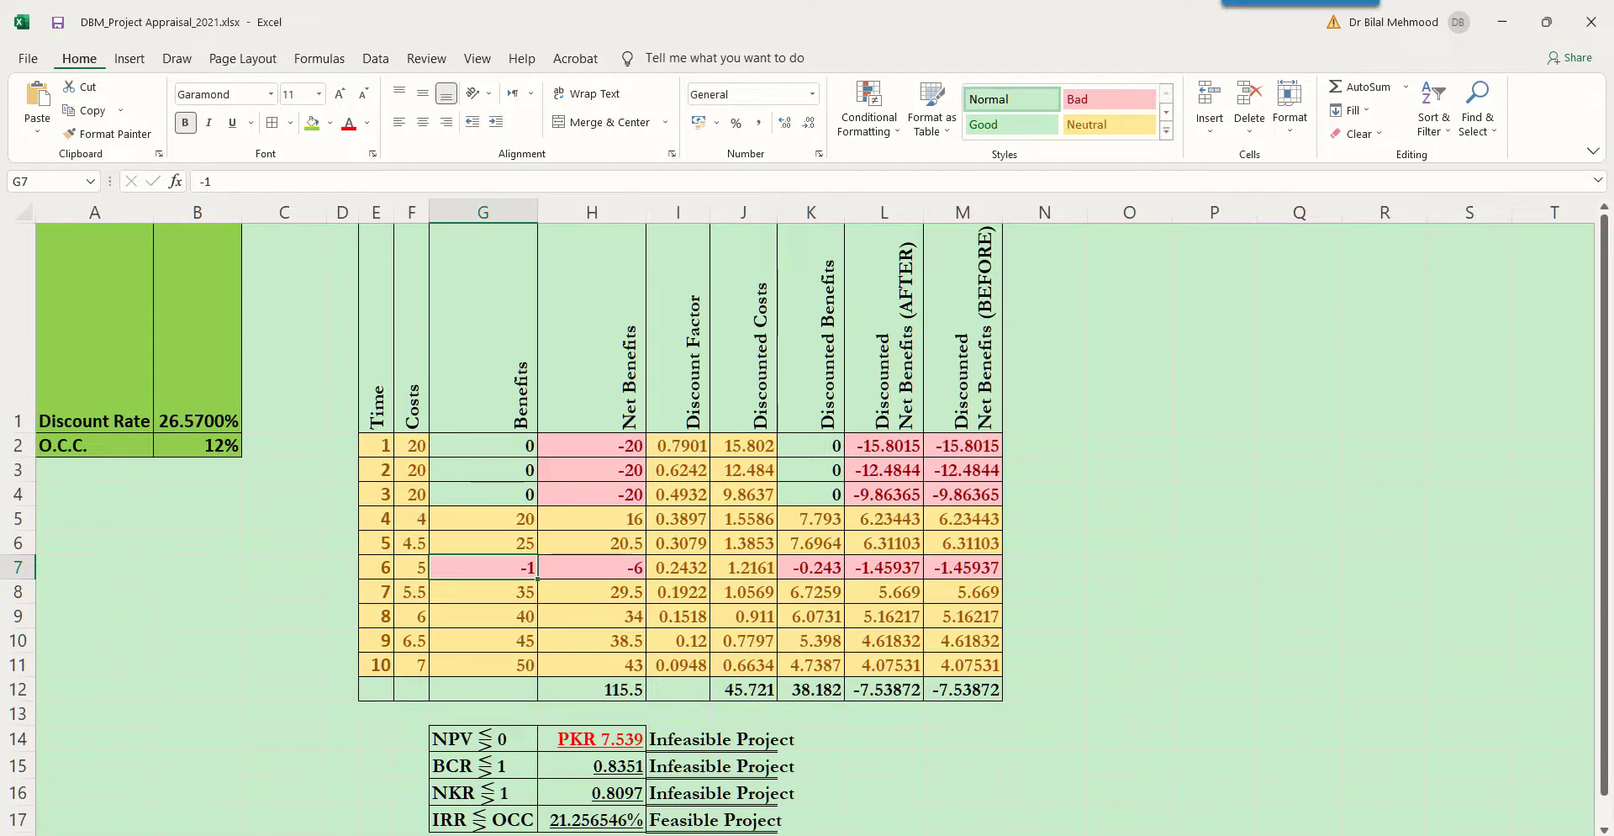
text(30)
key(Return)
key(Up)
key(Up)
- Overwrite net benefit H4 with 20, raising NPV to PKR 19.729
key(Up)
key(Up)
key(Right)
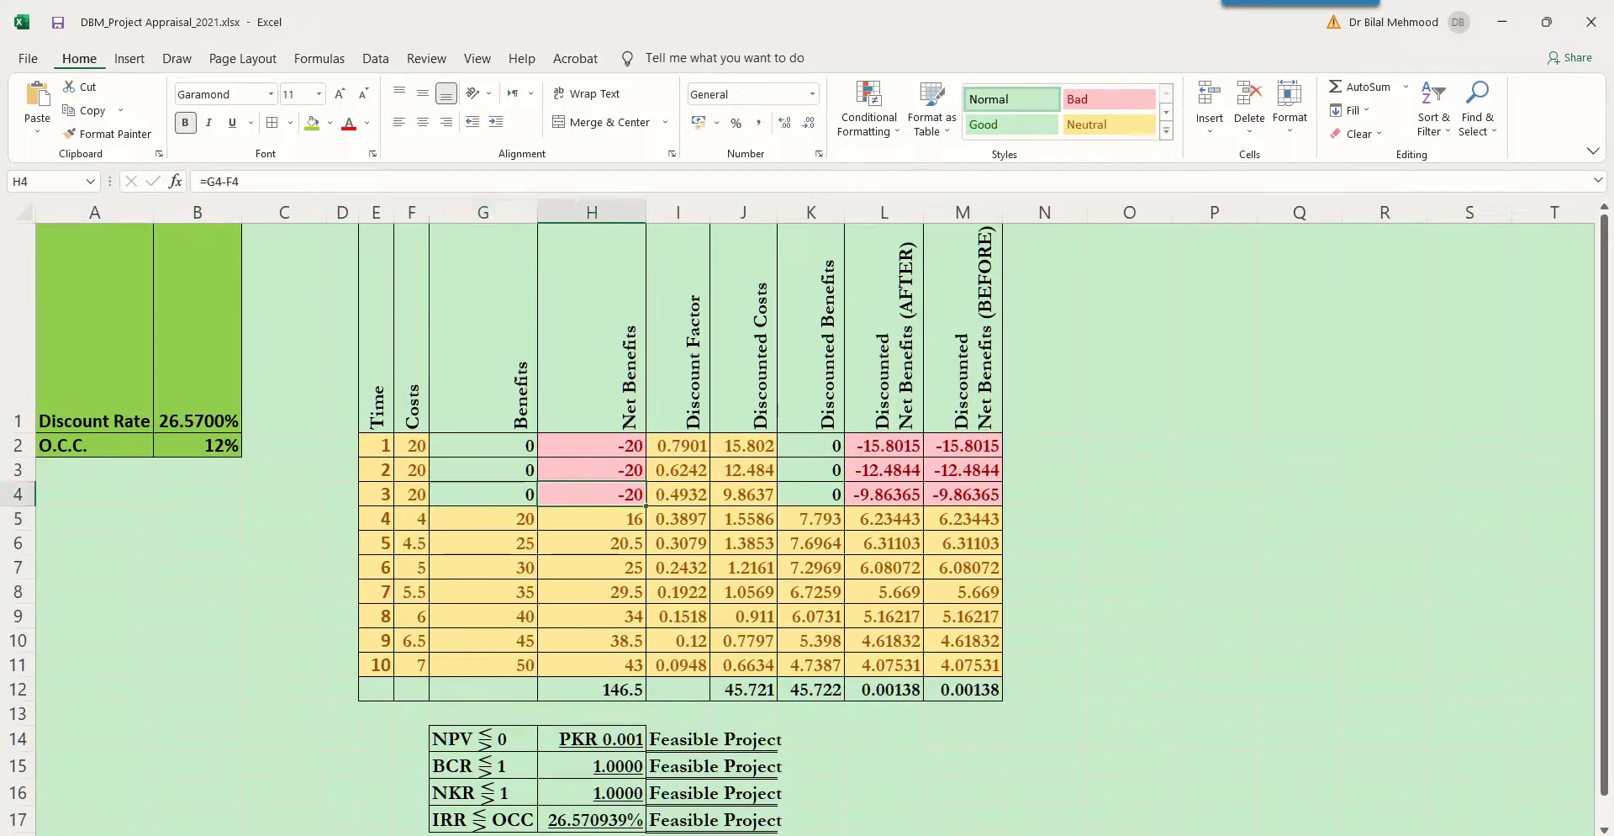
text(20)
key(Return)
key(Up)
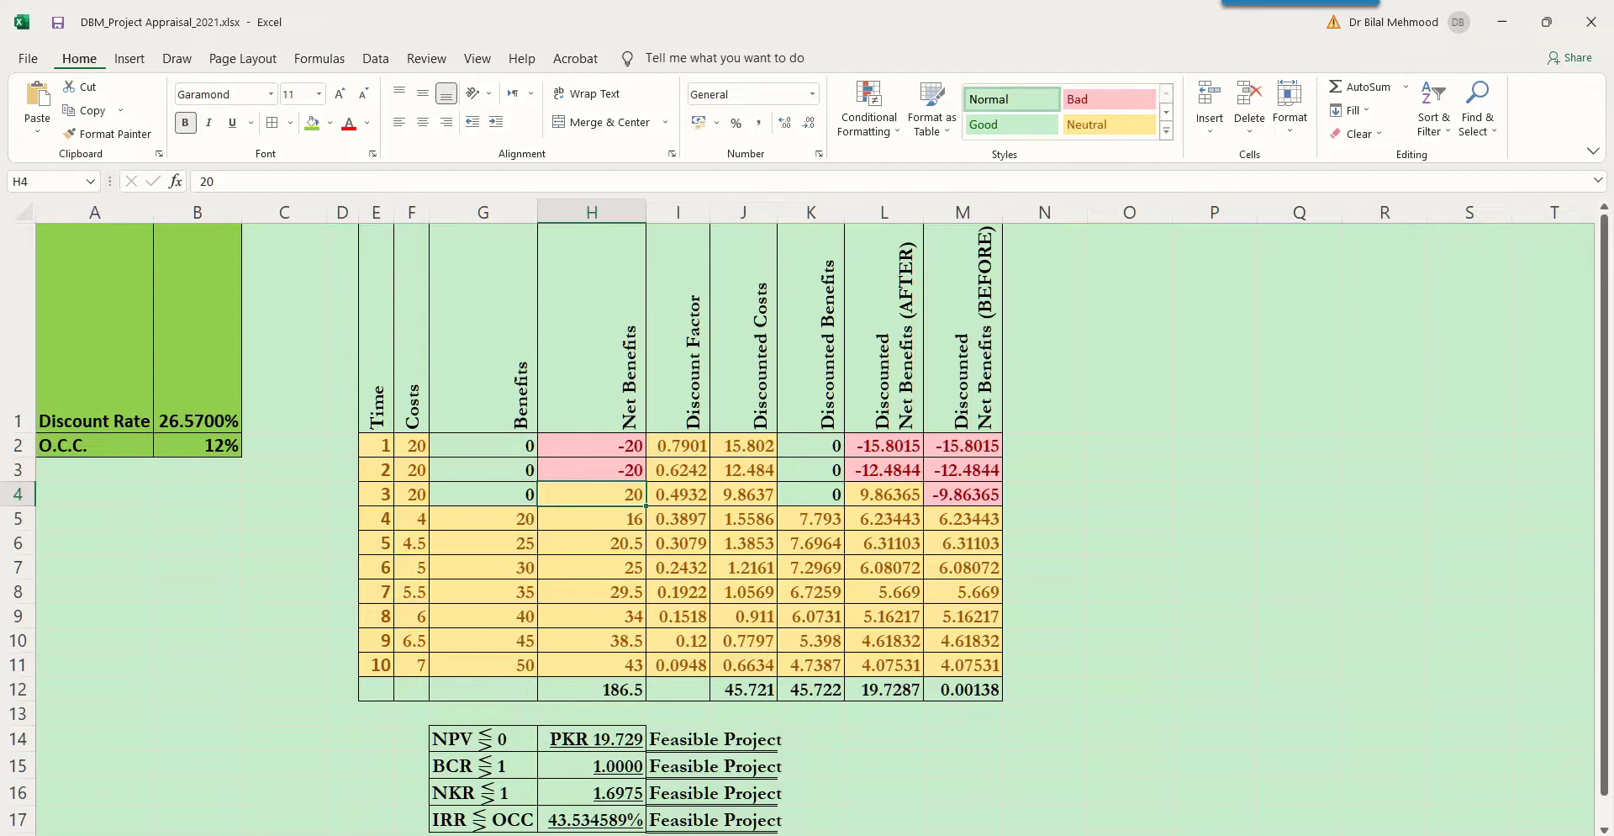
- Undo H4 back to its formula value of -20 and review row 2
key(Right)
key(Right)
key(Right)
key(Right)
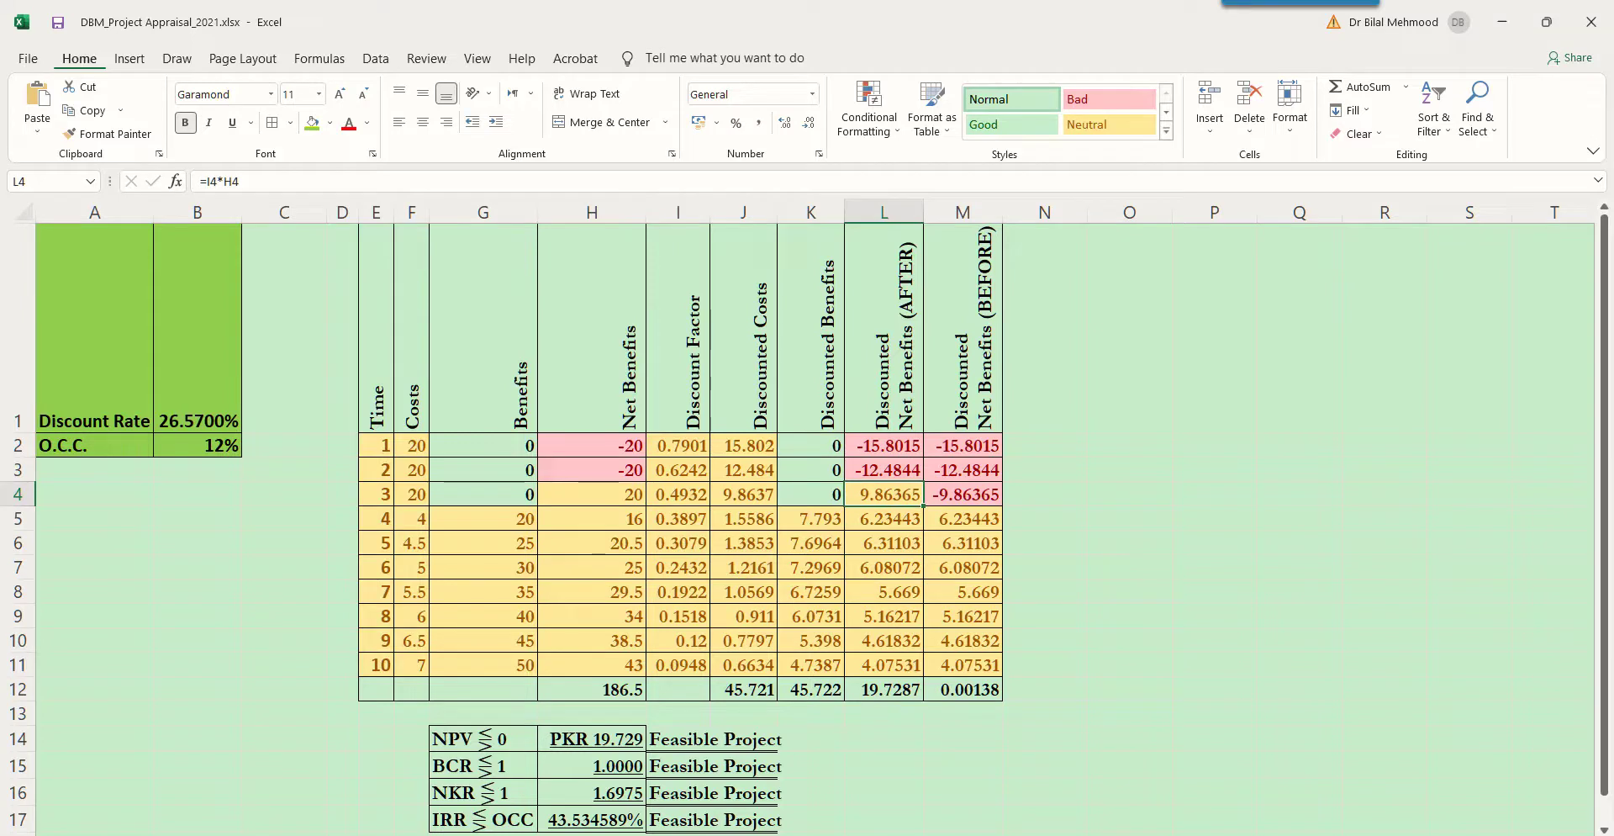
key(ctrl+z)
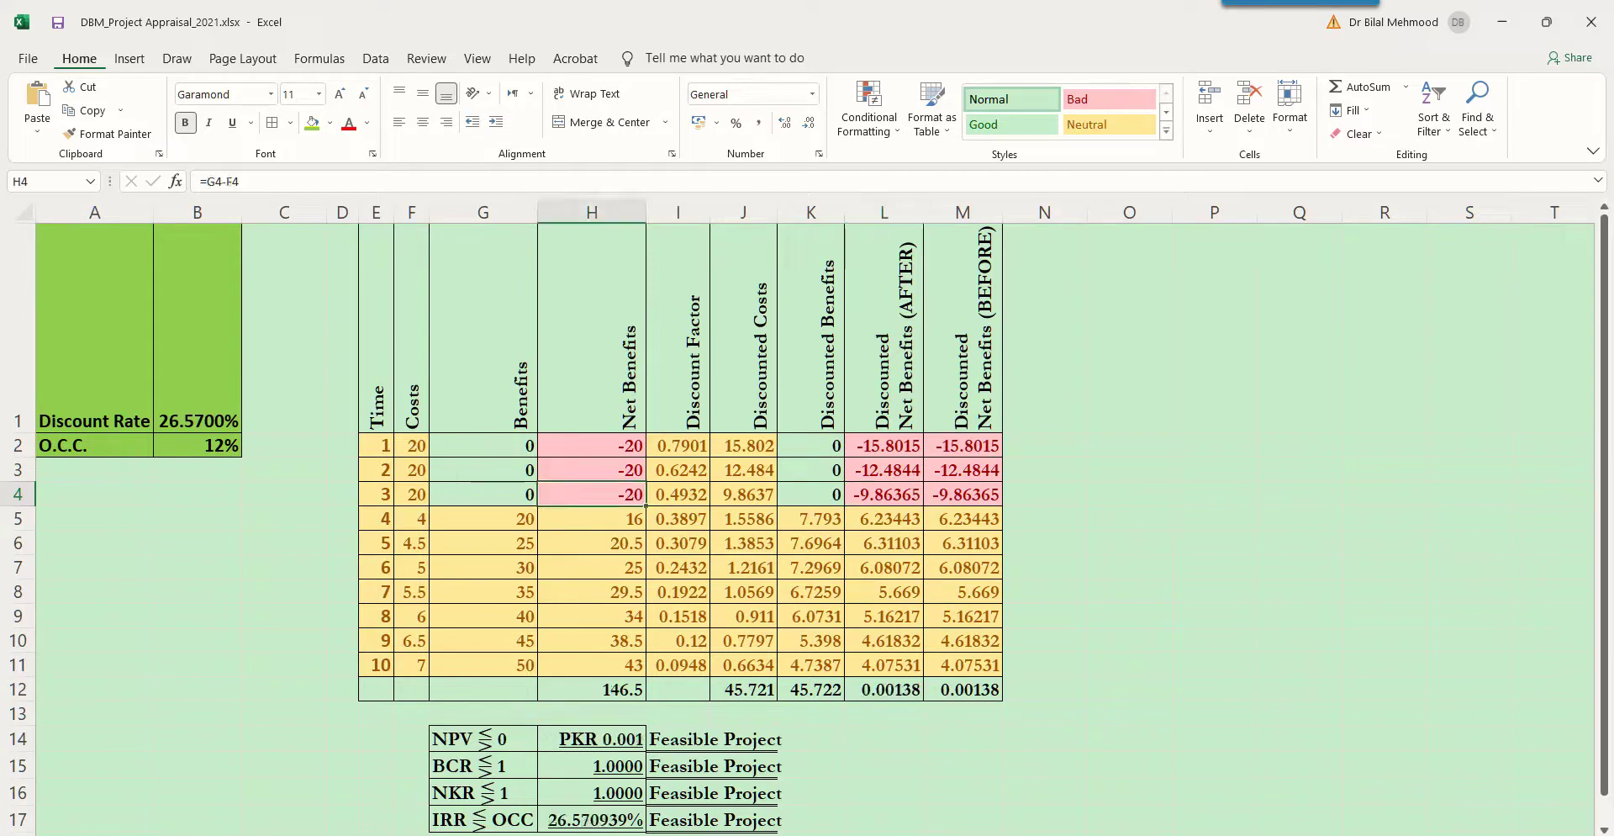
key(Up)
key(Up)
key(Left)
key(Left)
key(Left)
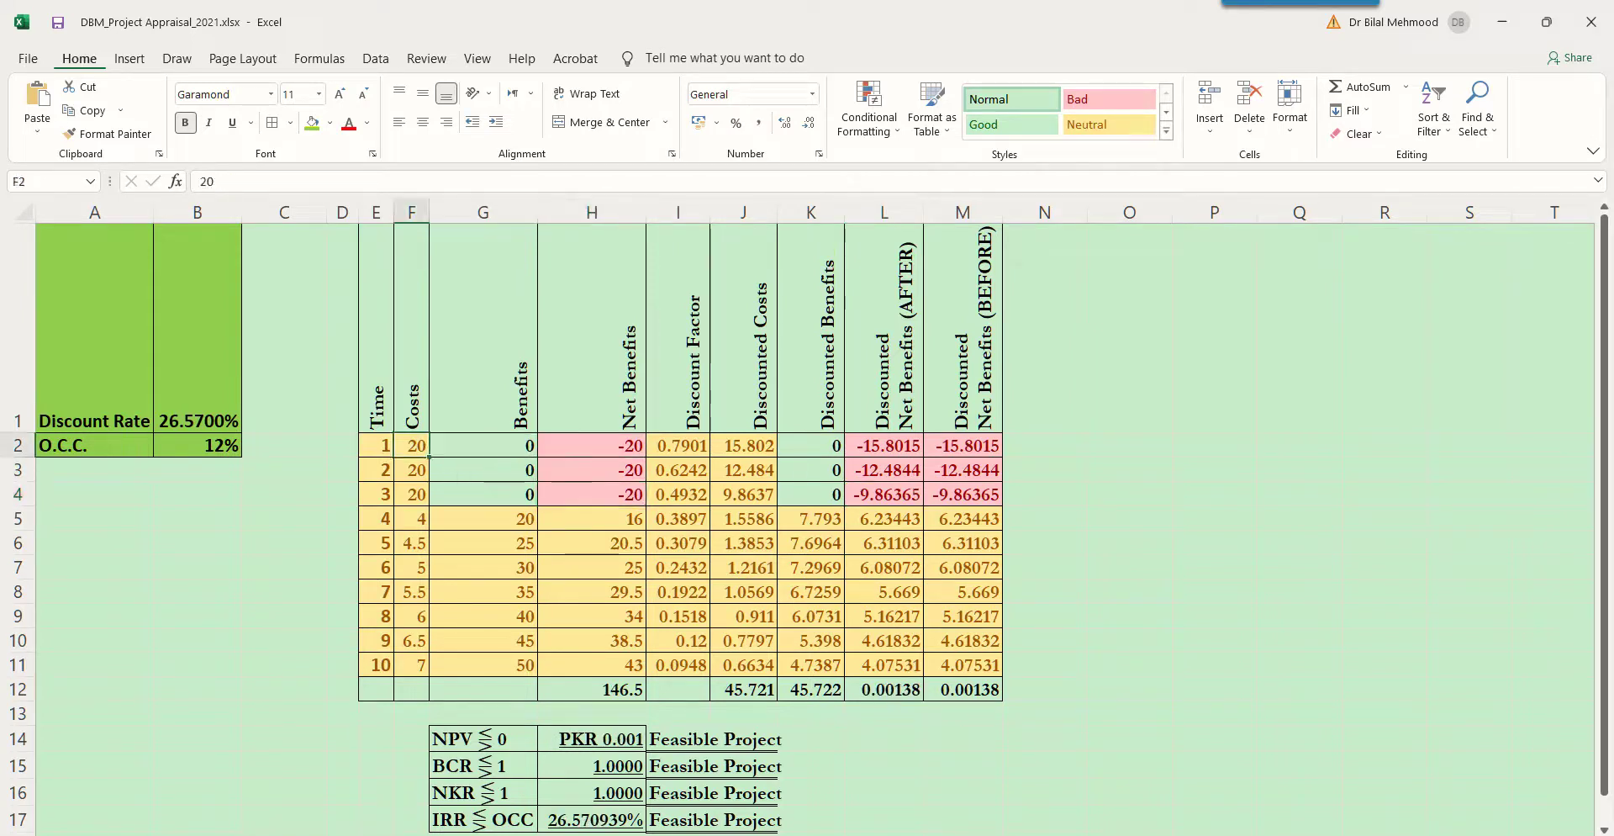
key(shift+Right)
key(shift+Right)
key(shift+Right)
key(shift+Right)
key(shift+Right)
key(shift+Right)
key(shift+Right)
key(shift+Right)
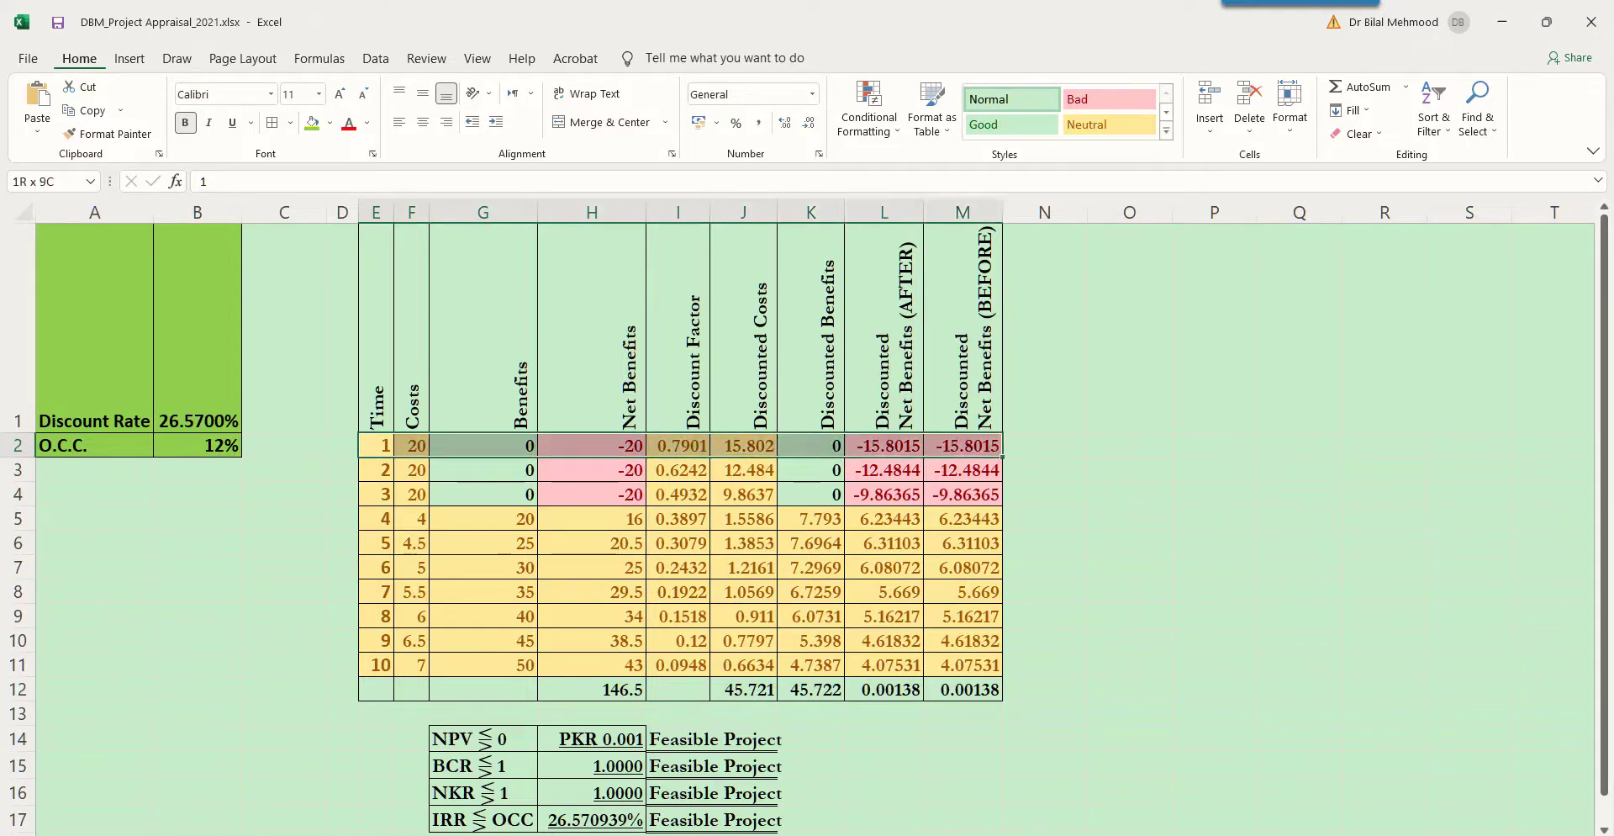
key(Left)
- Set the year-5 benefit G6 to 0, check its net benefit, then restore 25
key(Right)
key(Down)
key(Down)
key(Down)
key(Down)
key(Right)
key(Right)
key(Right)
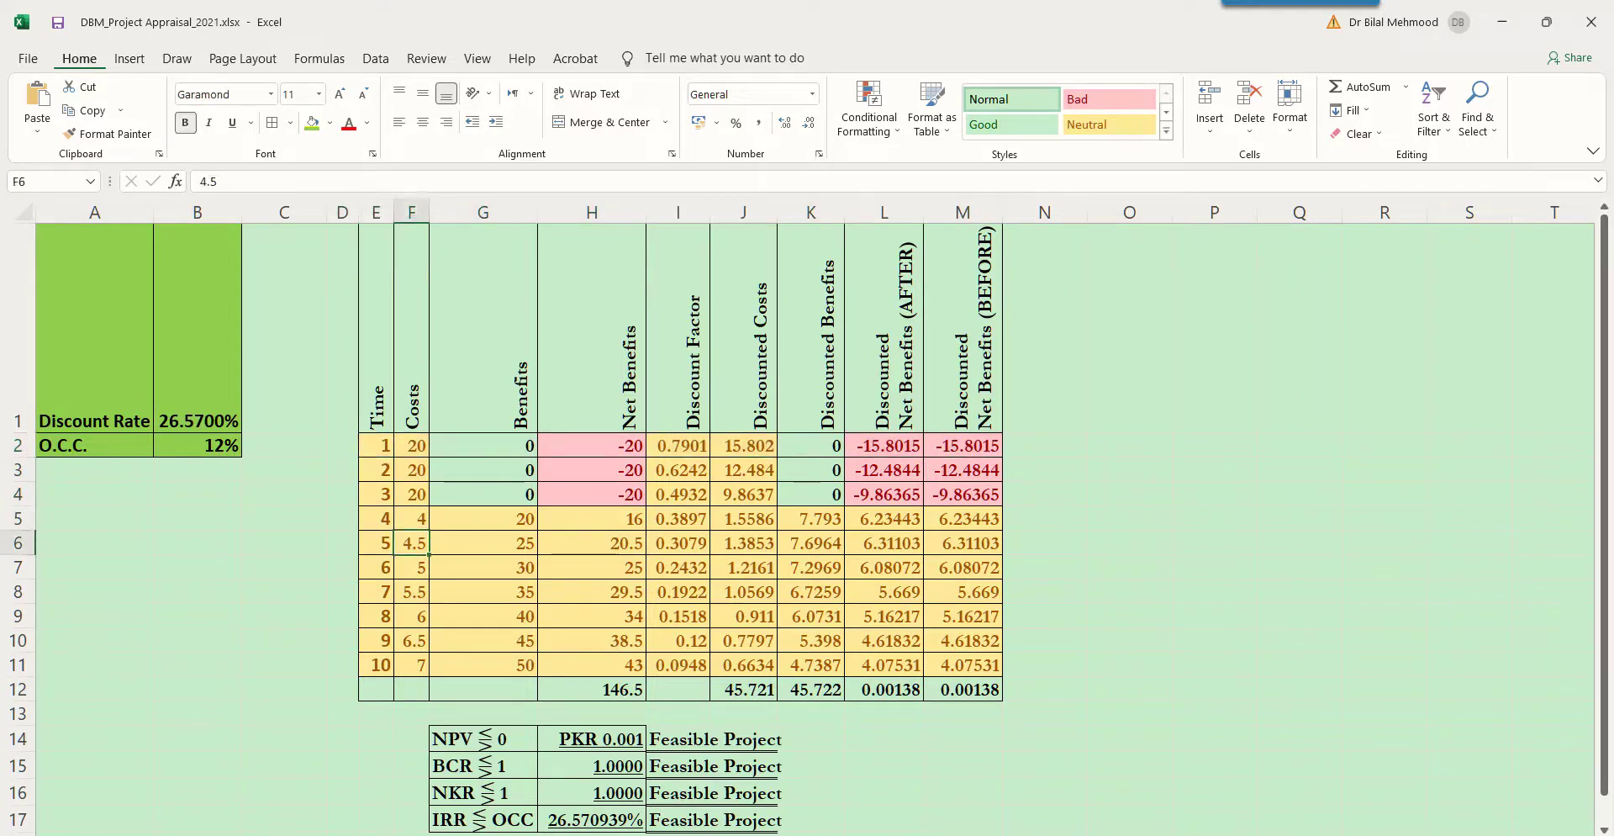
key(Left)
text(0)
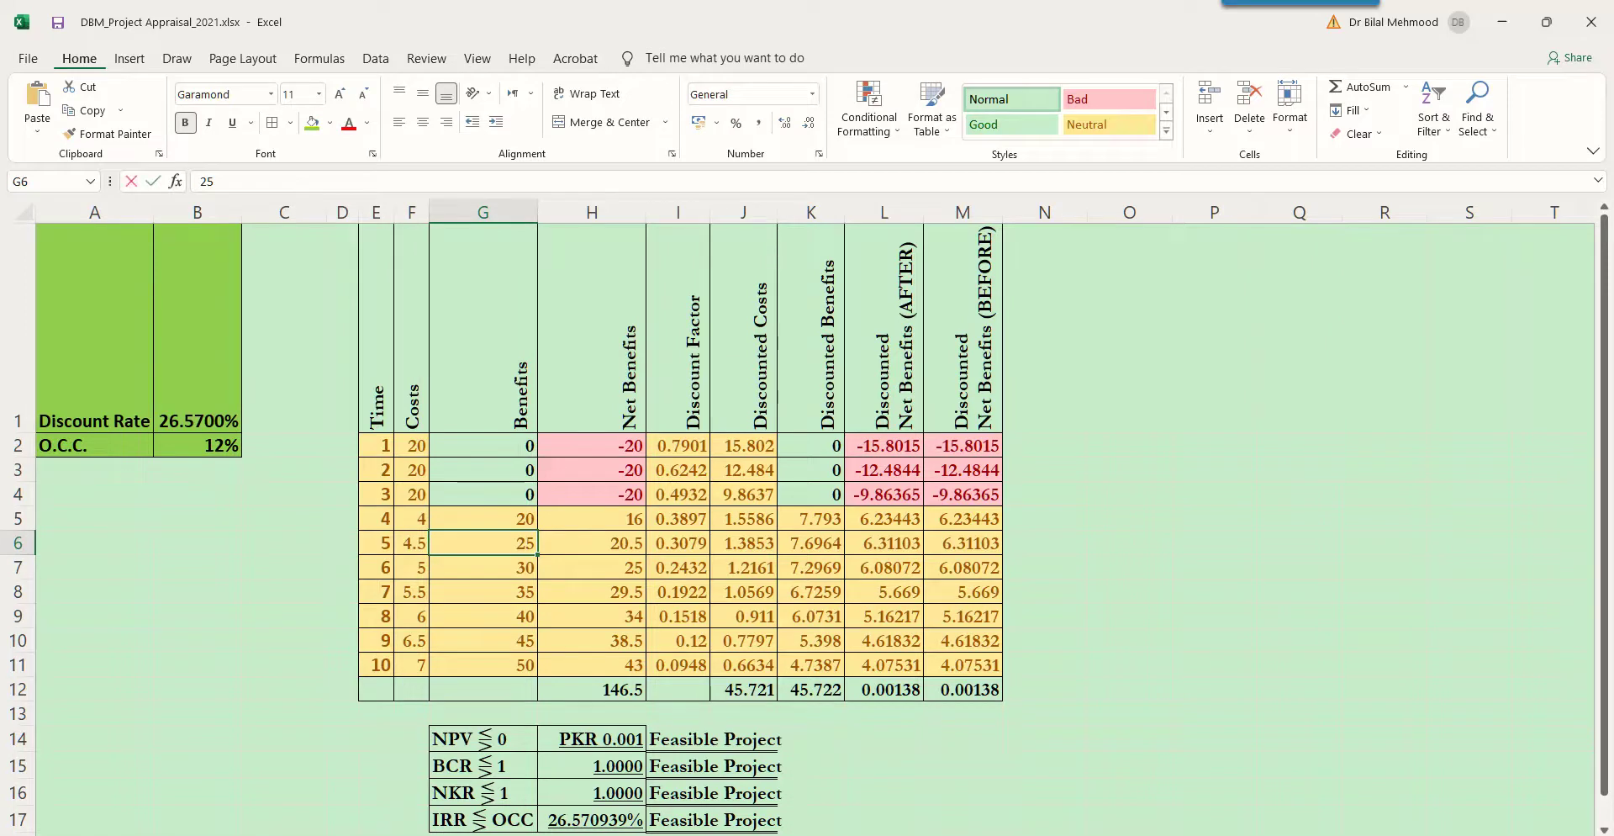
key(Return)
key(Right)
key(Up)
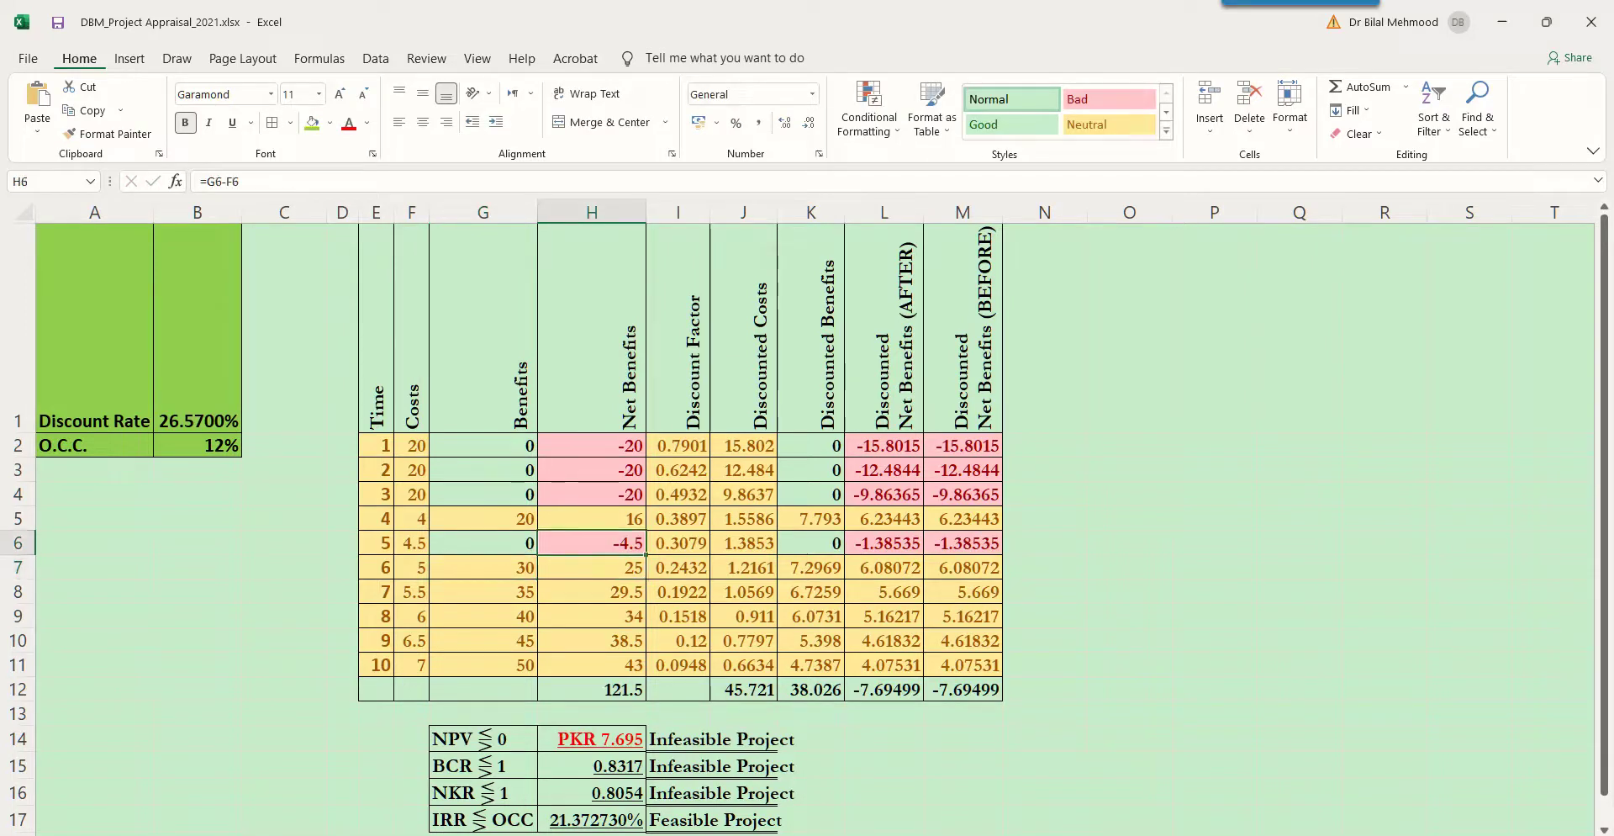
key(ctrl+z)
- Set year-10 benefit G11 to 0, making H11 -7, and select the Net Benefits values
key(Down)
key(Down)
key(Down)
key(Down)
key(Down)
text(0)
key(Return)
key(Up)
key(Right)
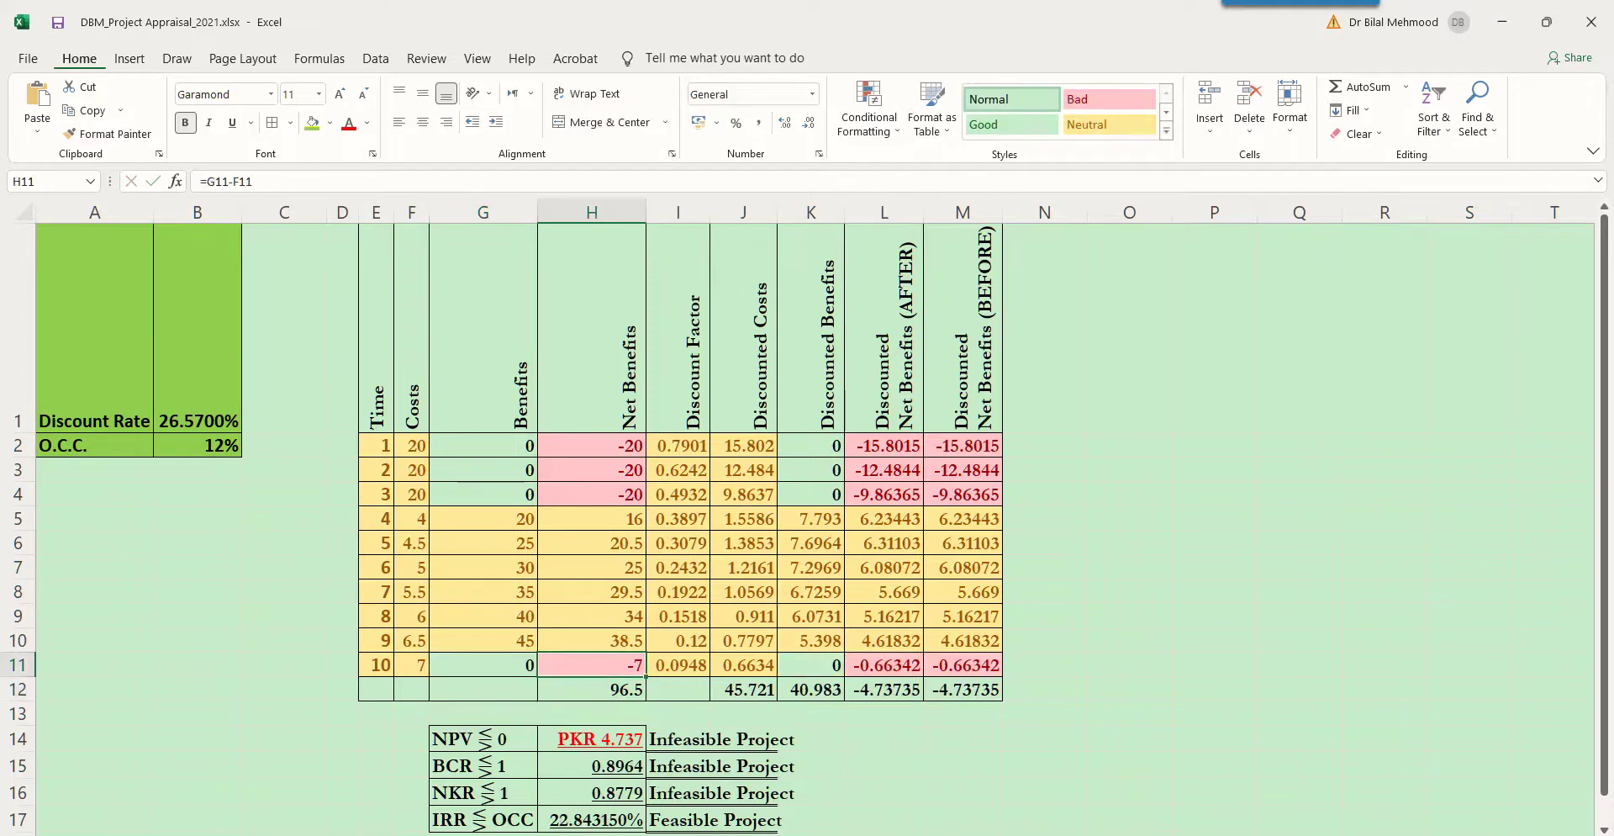
key(Up)
key(Up)
key(Up)
key(Up)
key(Up)
key(Up)
key(Up)
key(Up)
key(Up)
key(shift+Down)
key(shift+Down)
key(shift+Down)
key(shift+Down)
key(shift+Down)
key(shift+Down)
key(shift+Down)
key(shift+Down)
key(shift+Down)
key(shift+Down)
key(shift+Down)
key(shift+Up)
key(shift+Up)
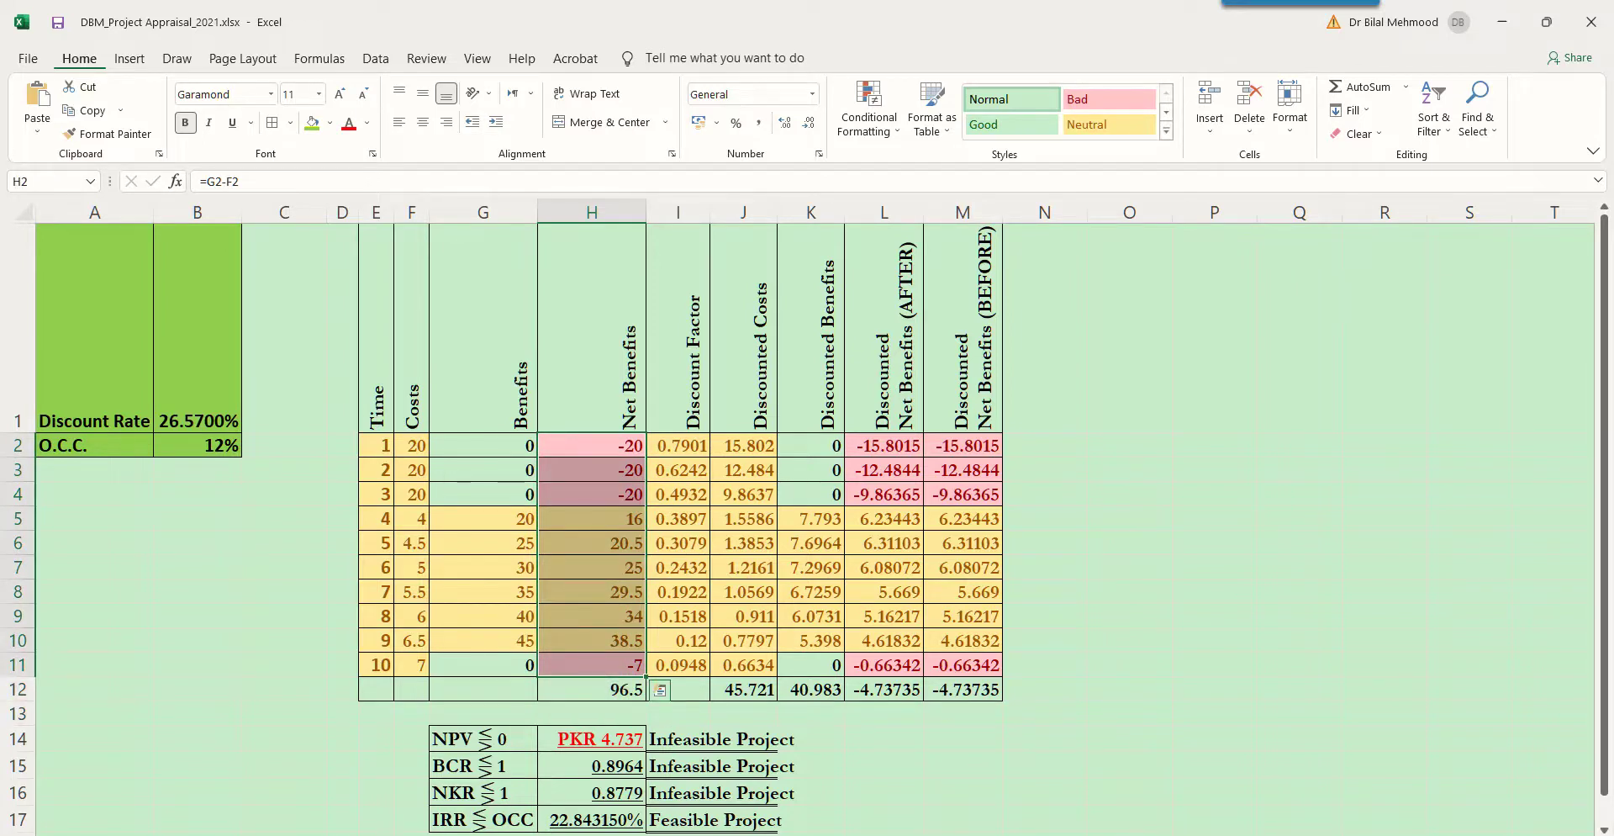
- Review the Net Benefits column, selecting the positive values
key(Down)
key(Down)
key(Down)
key(Down)
key(Down)
key(Down)
key(Down)
key(Down)
key(Down)
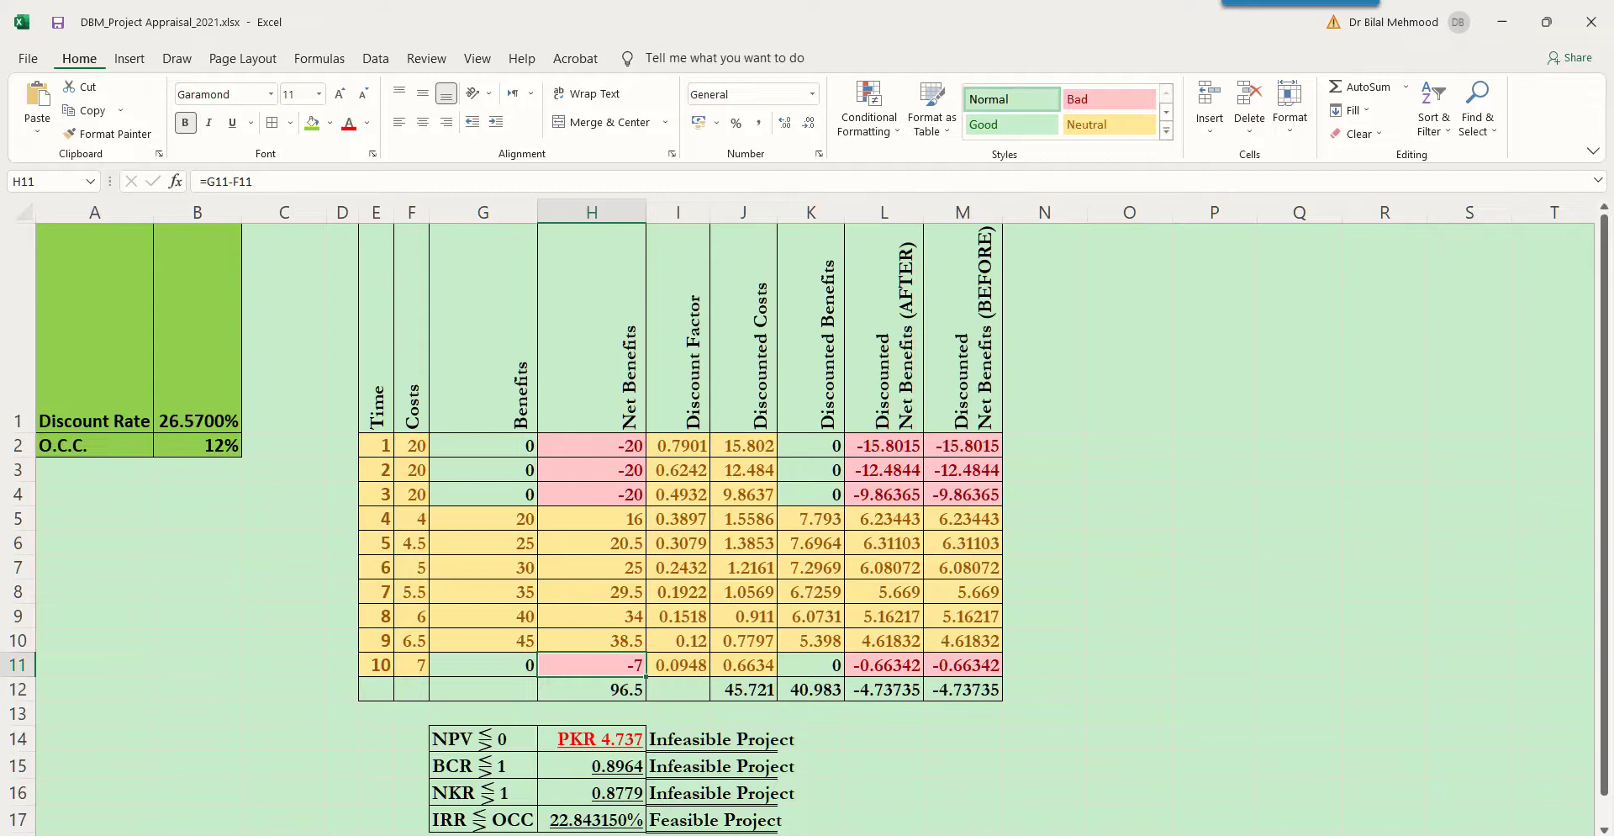
key(Up)
key(Up)
key(Up)
key(Up)
key(Up)
key(Up)
key(Up)
key(Up)
key(Up)
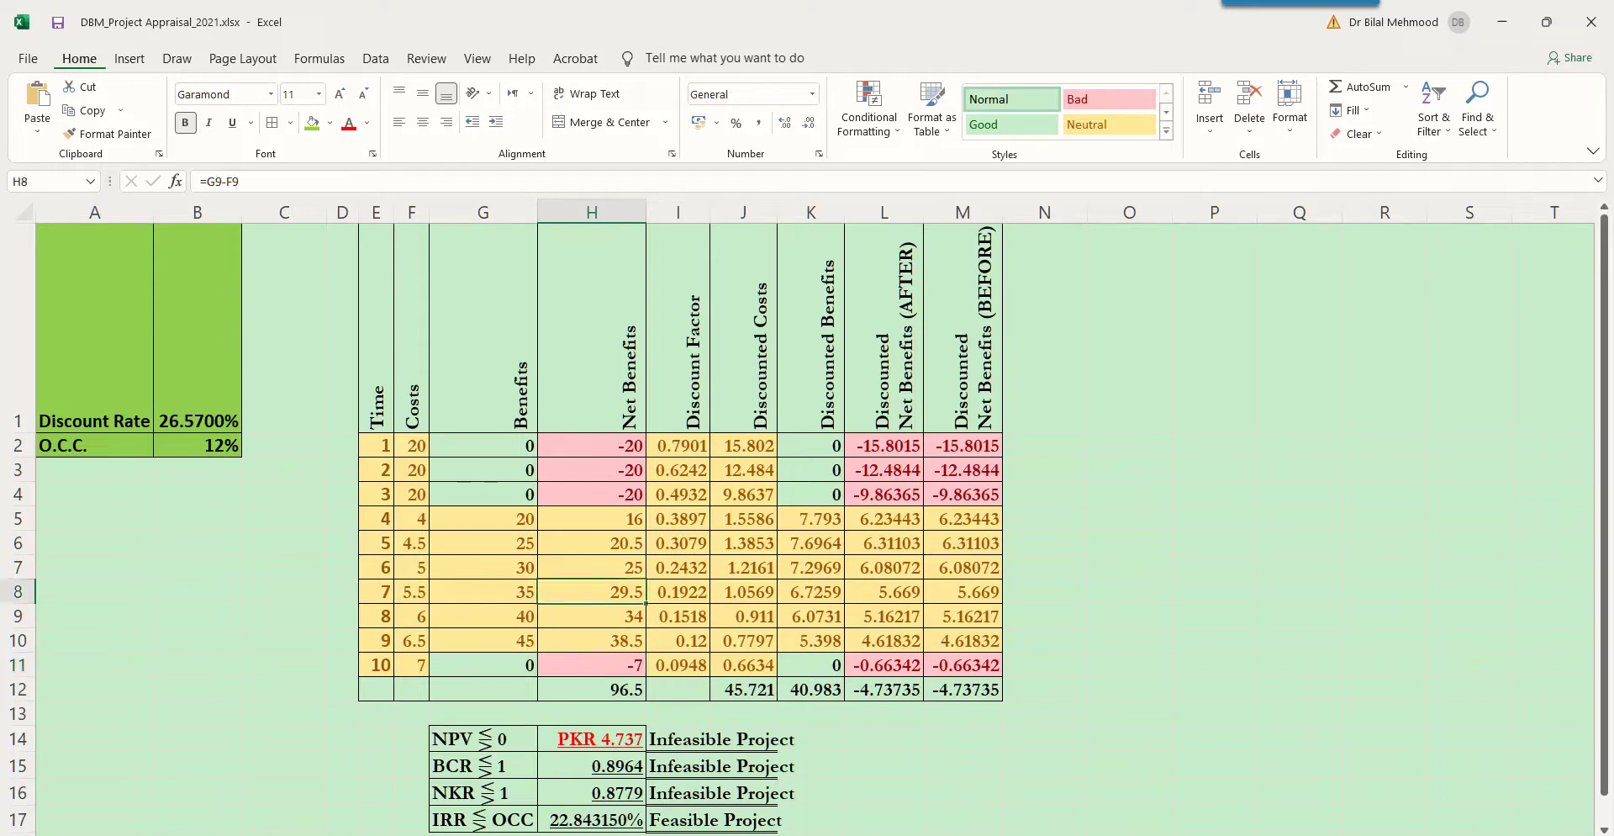
key(Down)
key(Down)
key(Down)
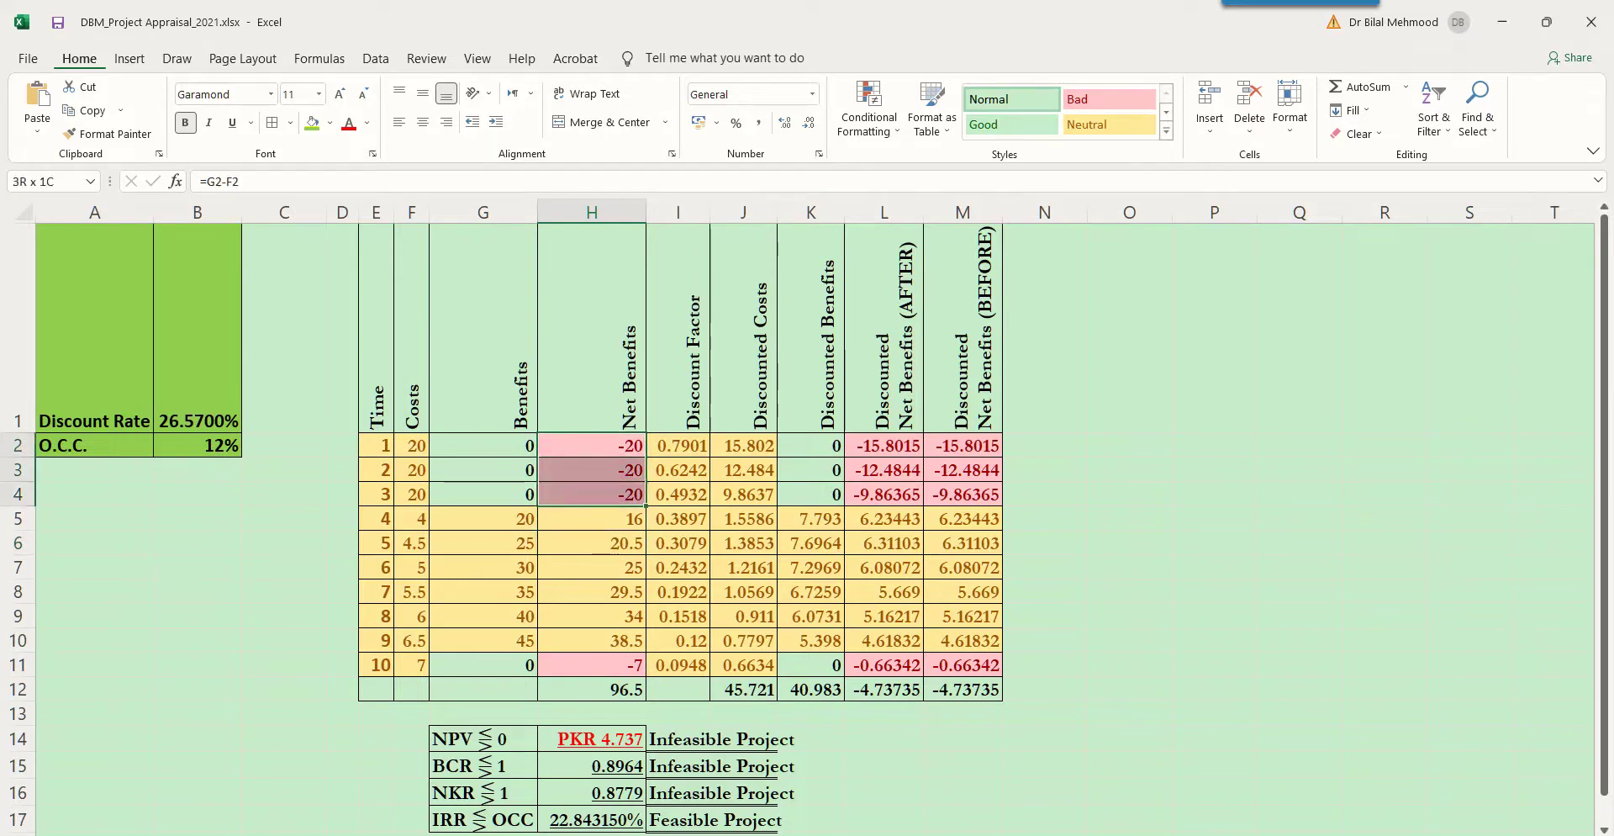
key(shift+Down)
key(shift+Down)
key(shift+Down)
key(shift+Down)
key(shift+Down)
key(shift+Down)
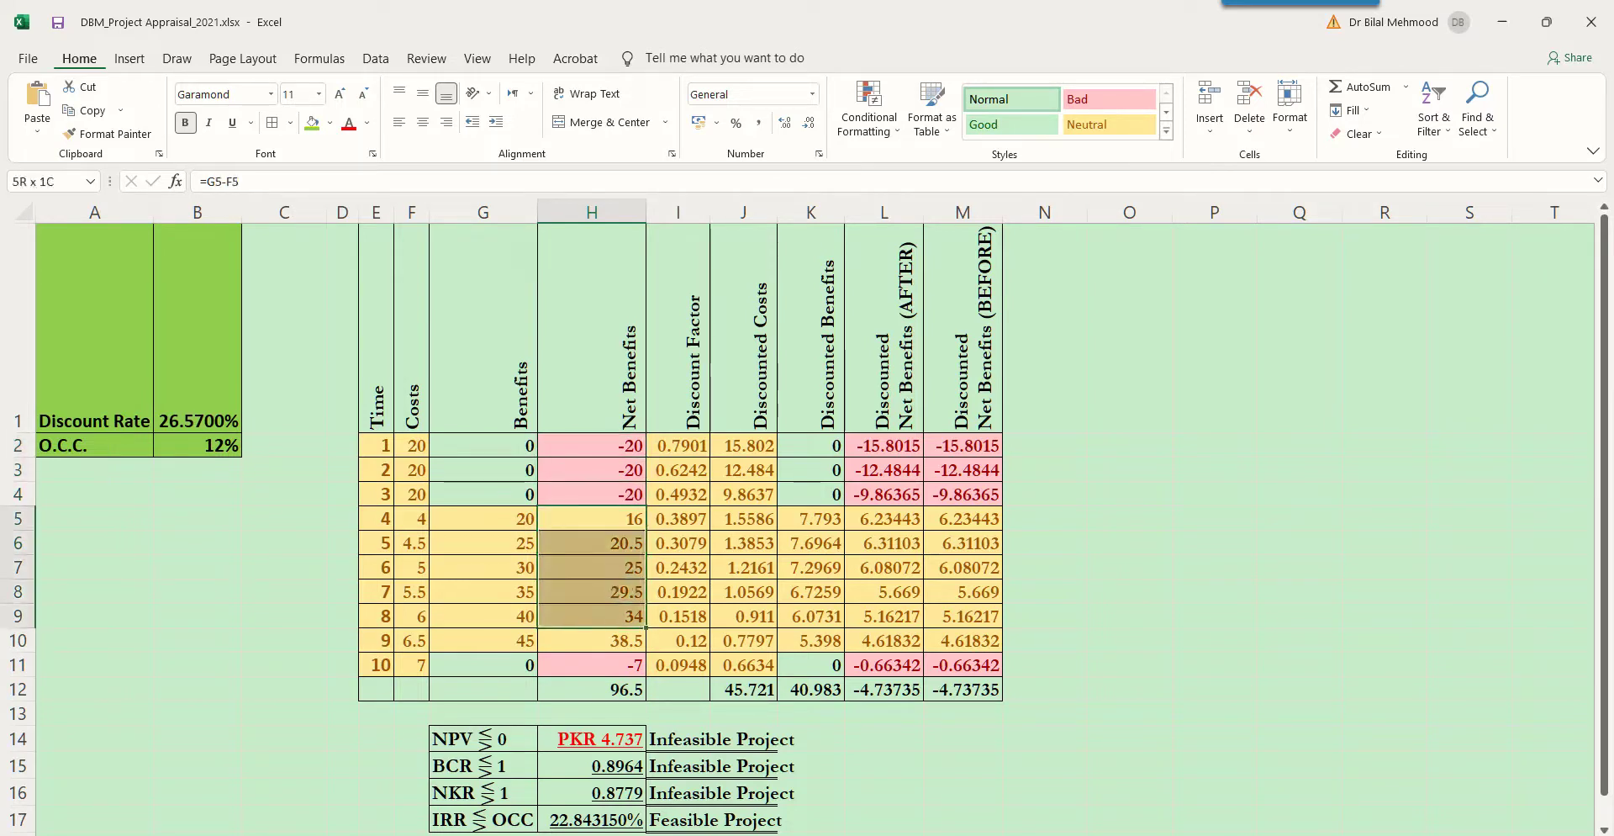
key(Up)
key(Up)
key(Up)
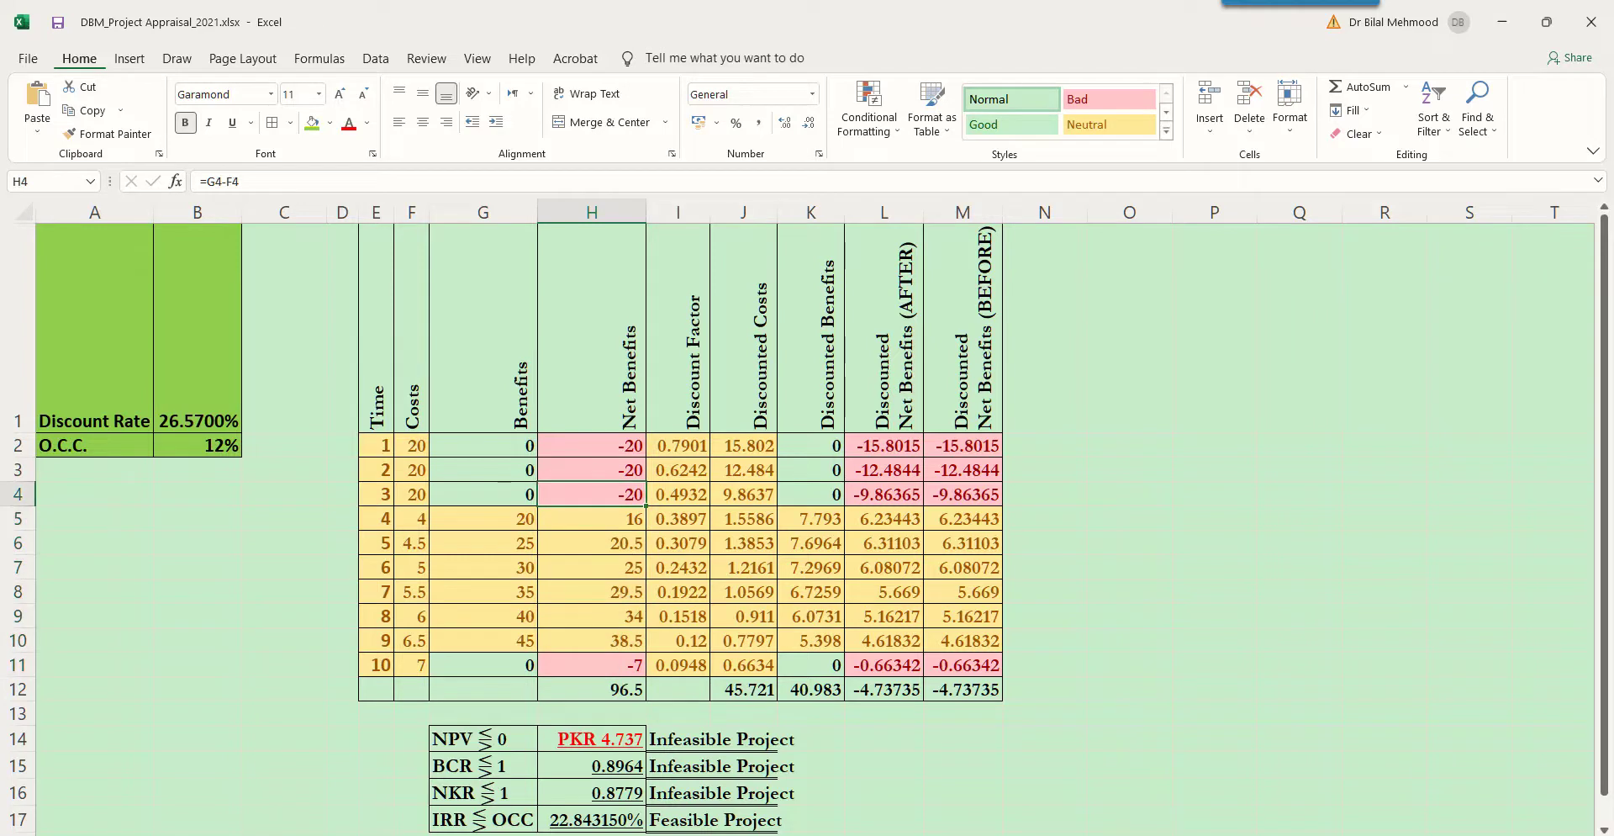
key(Down)
key(Down)
key(Down)
key(Down)
key(Down)
key(Down)
key(Down)
key(Down)
key(Down)
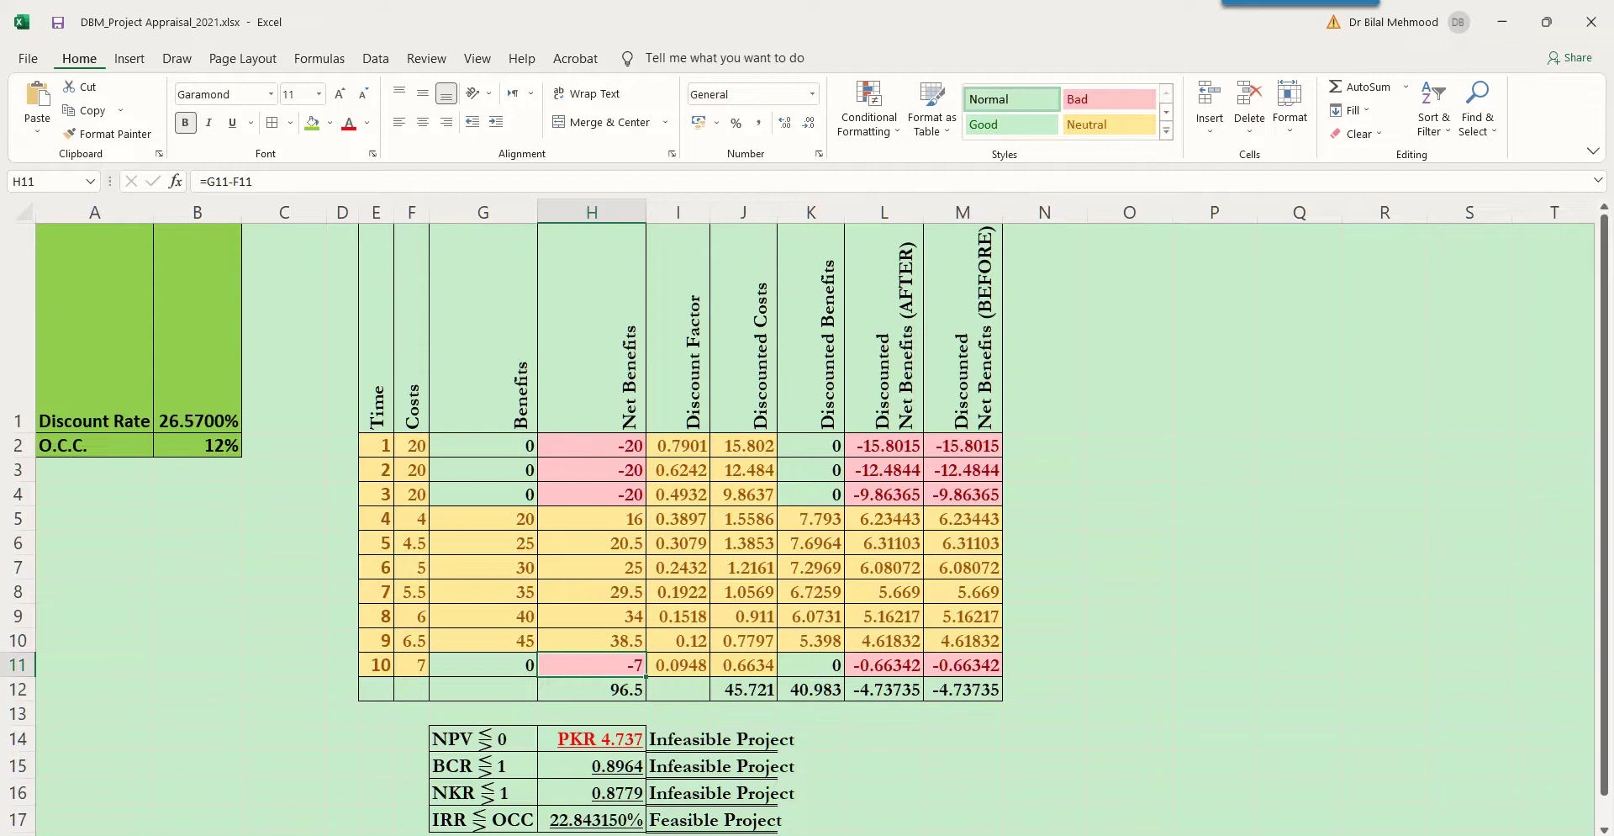
- Restore G11 to 50 so H11 is 43, select E2:M11, then select the NPV in H14
key(ctrl+z)
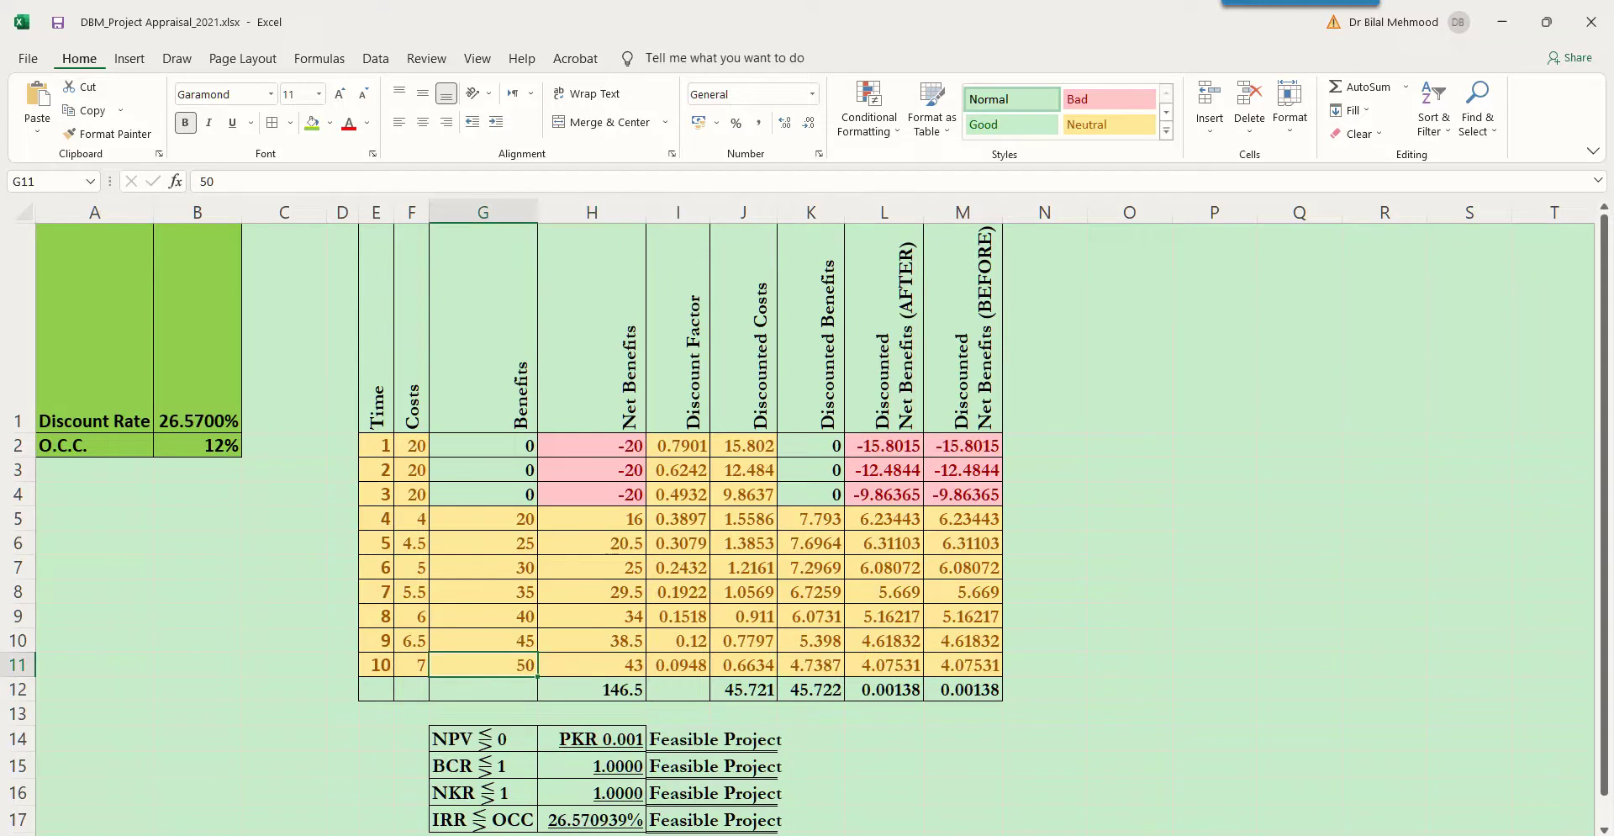
click(592, 665)
key(Up)
key(Up)
key(Up)
key(Up)
key(Up)
key(Up)
key(Up)
key(Up)
key(Up)
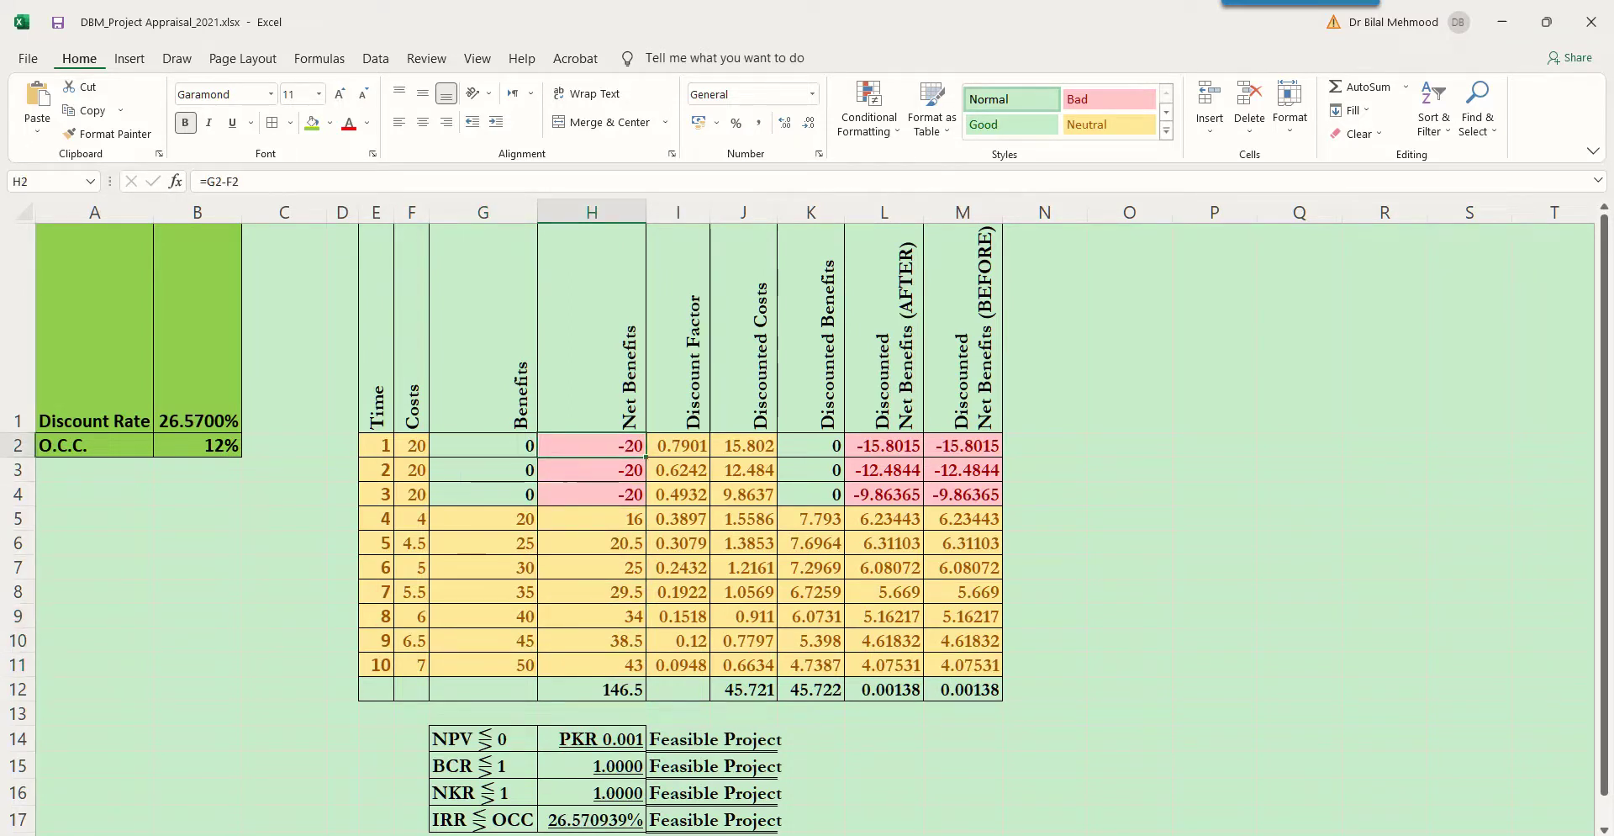
key(Left)
key(Left)
key(Left)
key(shift+Right)
key(shift+Right)
key(shift+Right)
key(shift+Right)
key(shift+Right)
key(shift+Right)
key(shift+Right)
key(shift+Right)
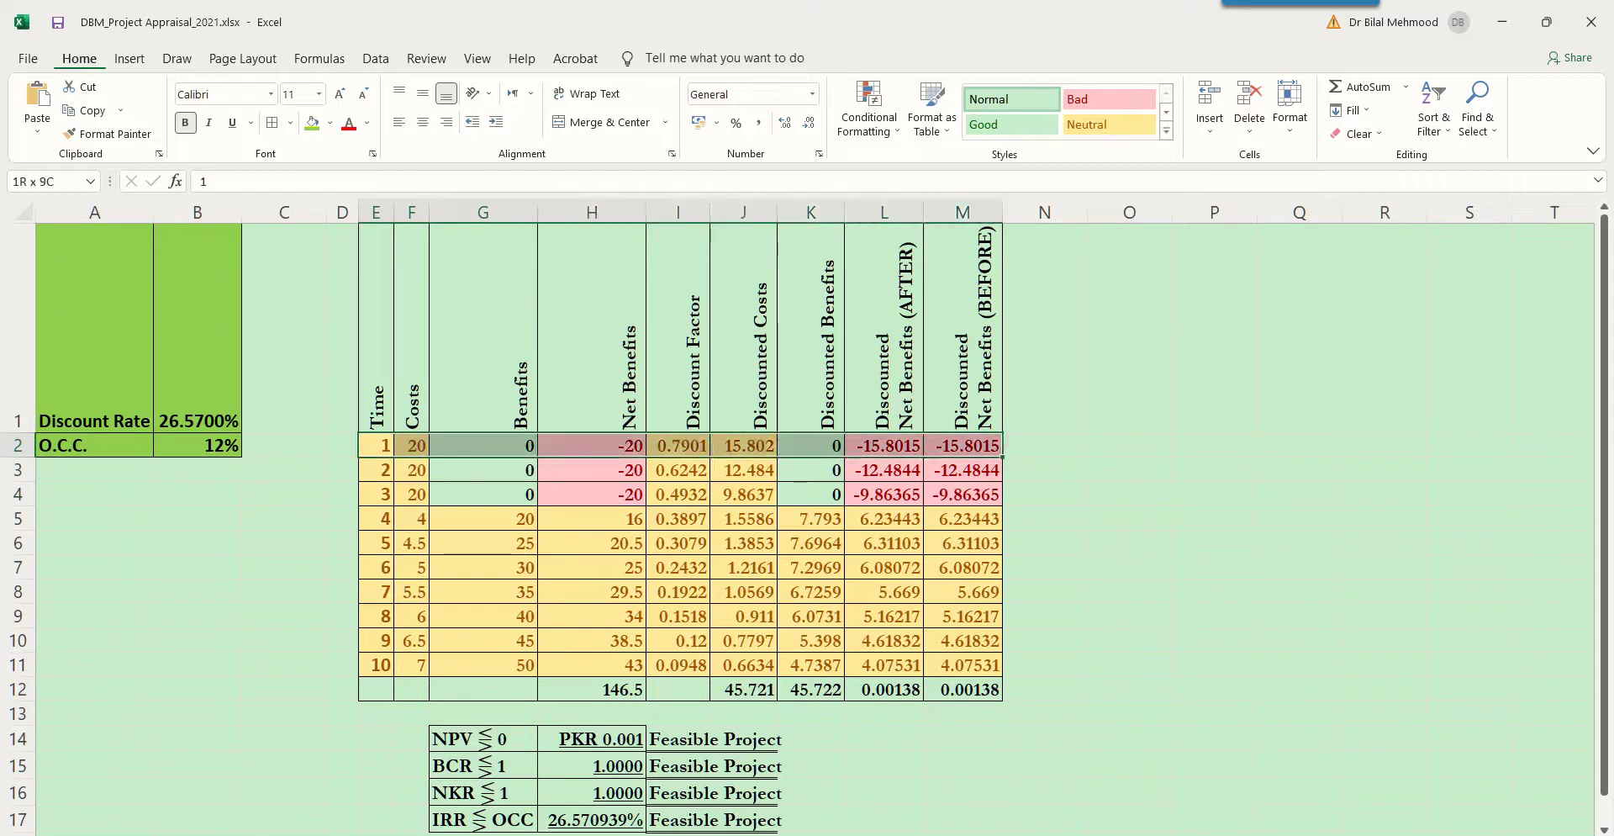
key(shift+Down)
key(shift+Down)
key(shift+Down)
key(shift+Down)
key(shift+Down)
key(shift+Down)
key(shift+Down)
key(shift+Down)
key(shift+Down)
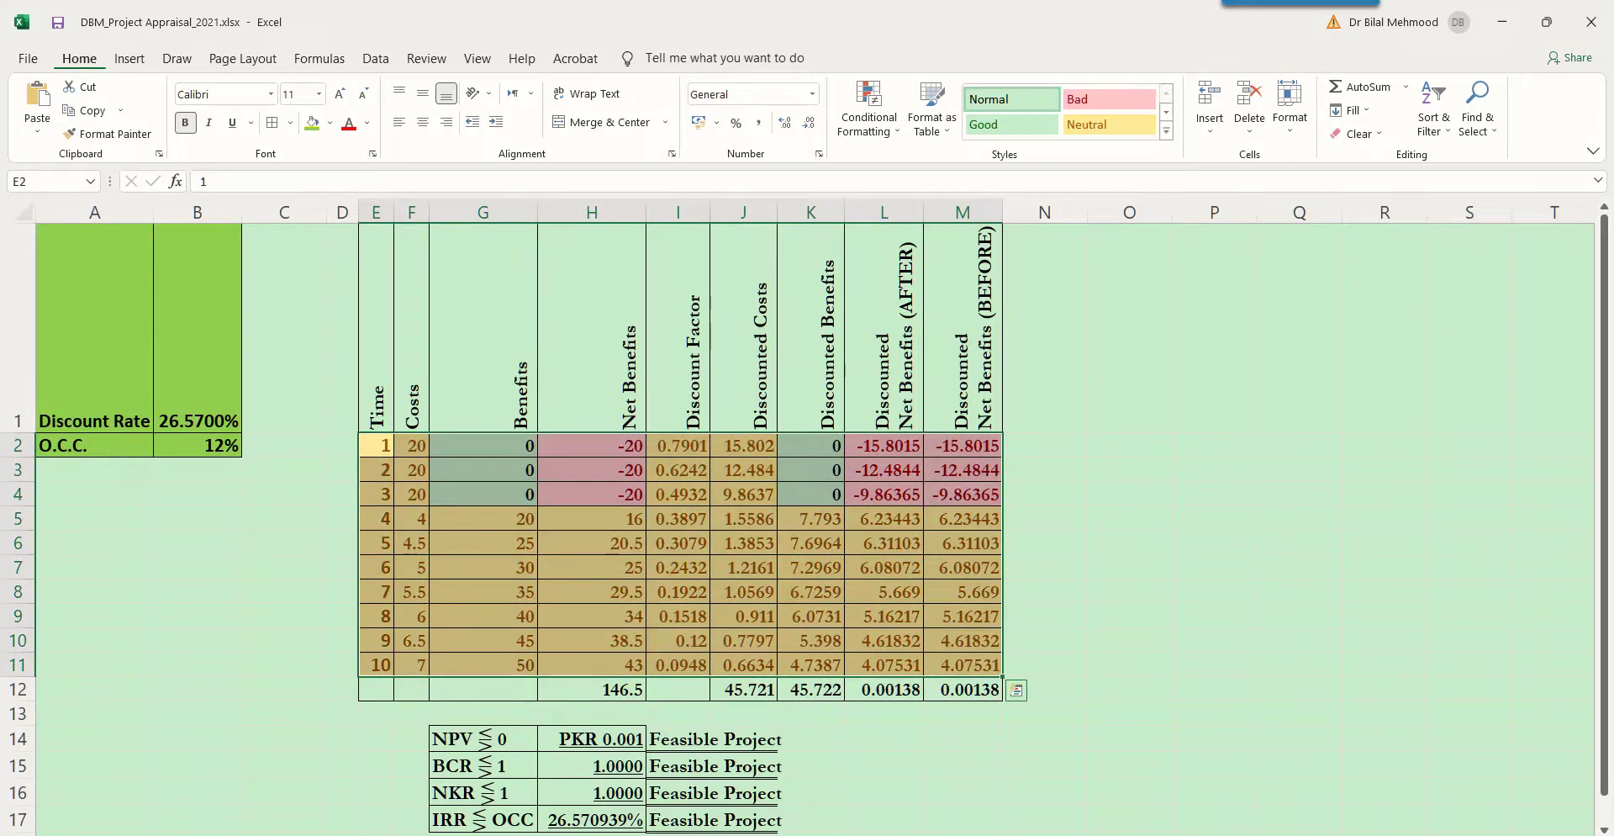
click(483, 740)
click(591, 739)
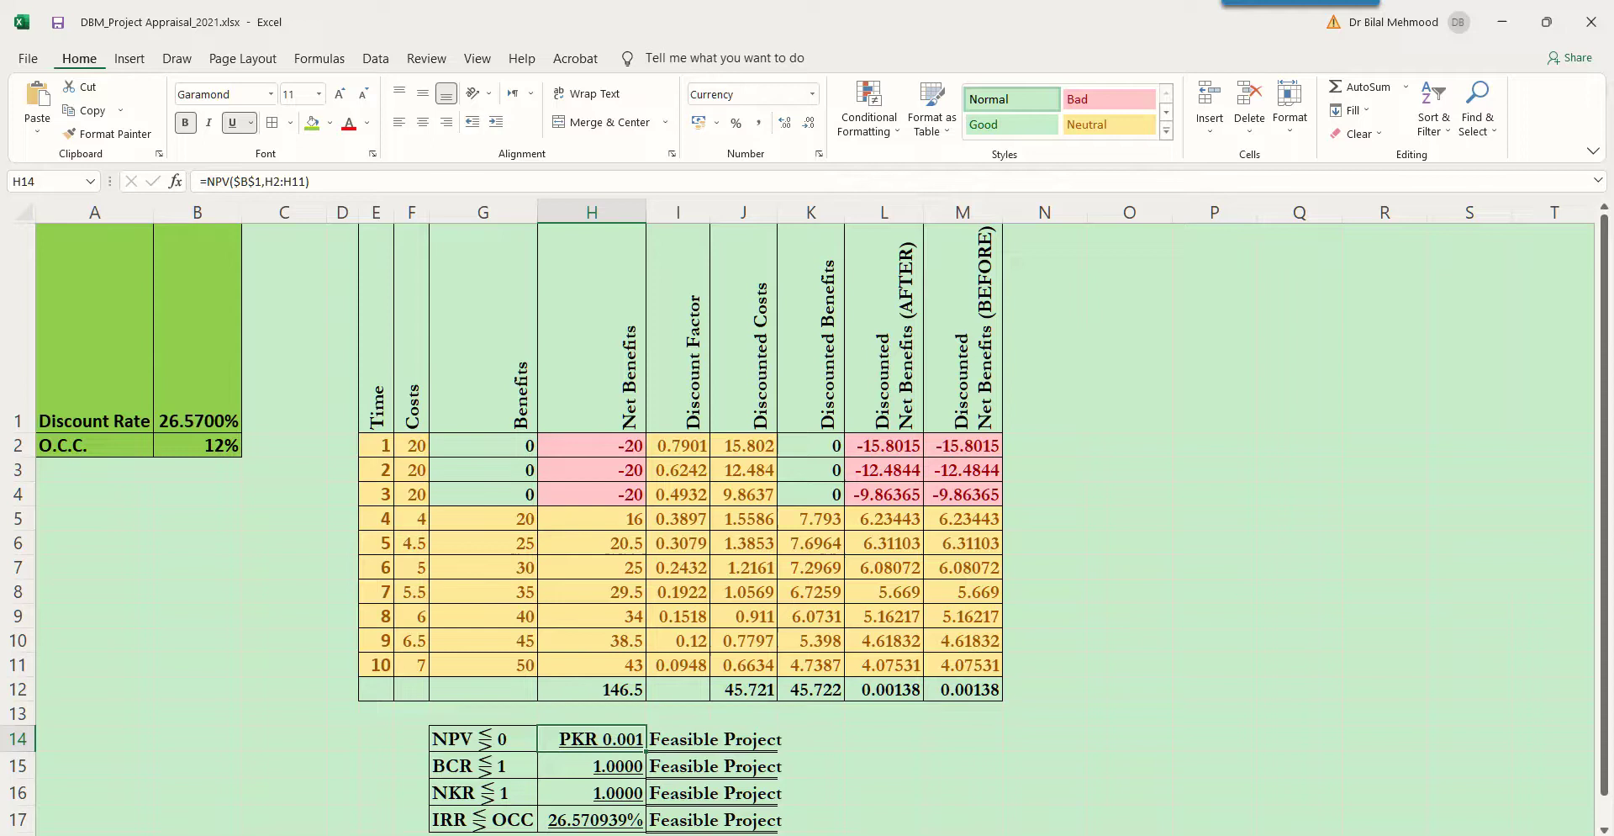
- Open the I14 NPV verdict formula and walk through its IFS conditions and verdict texts
key(Right)
key(F2)
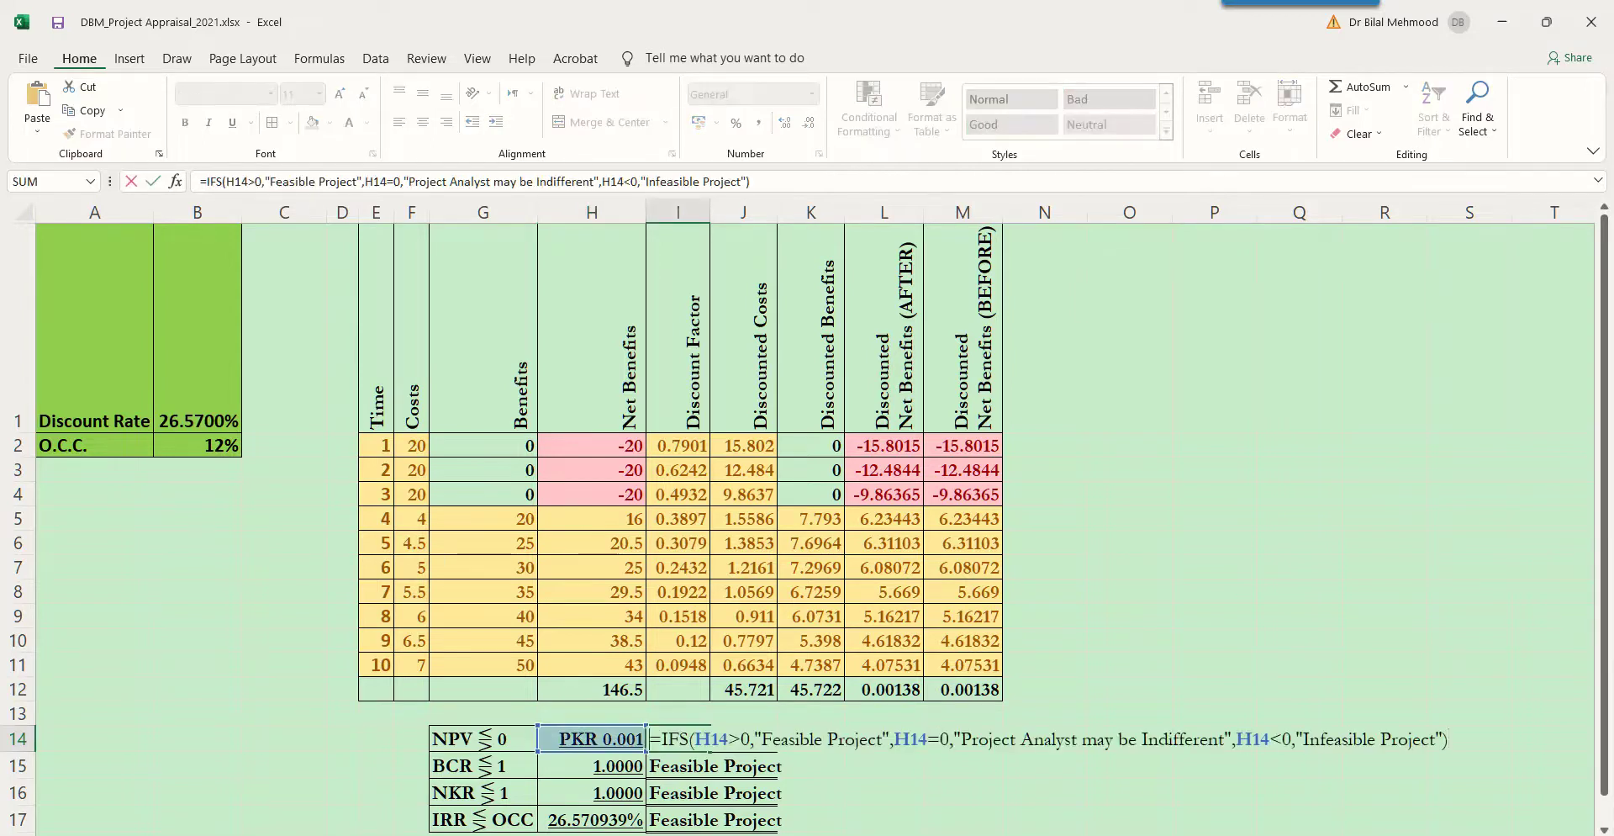
key(Right)
key(shift+Right)
key(shift+Right)
key(shift+Right)
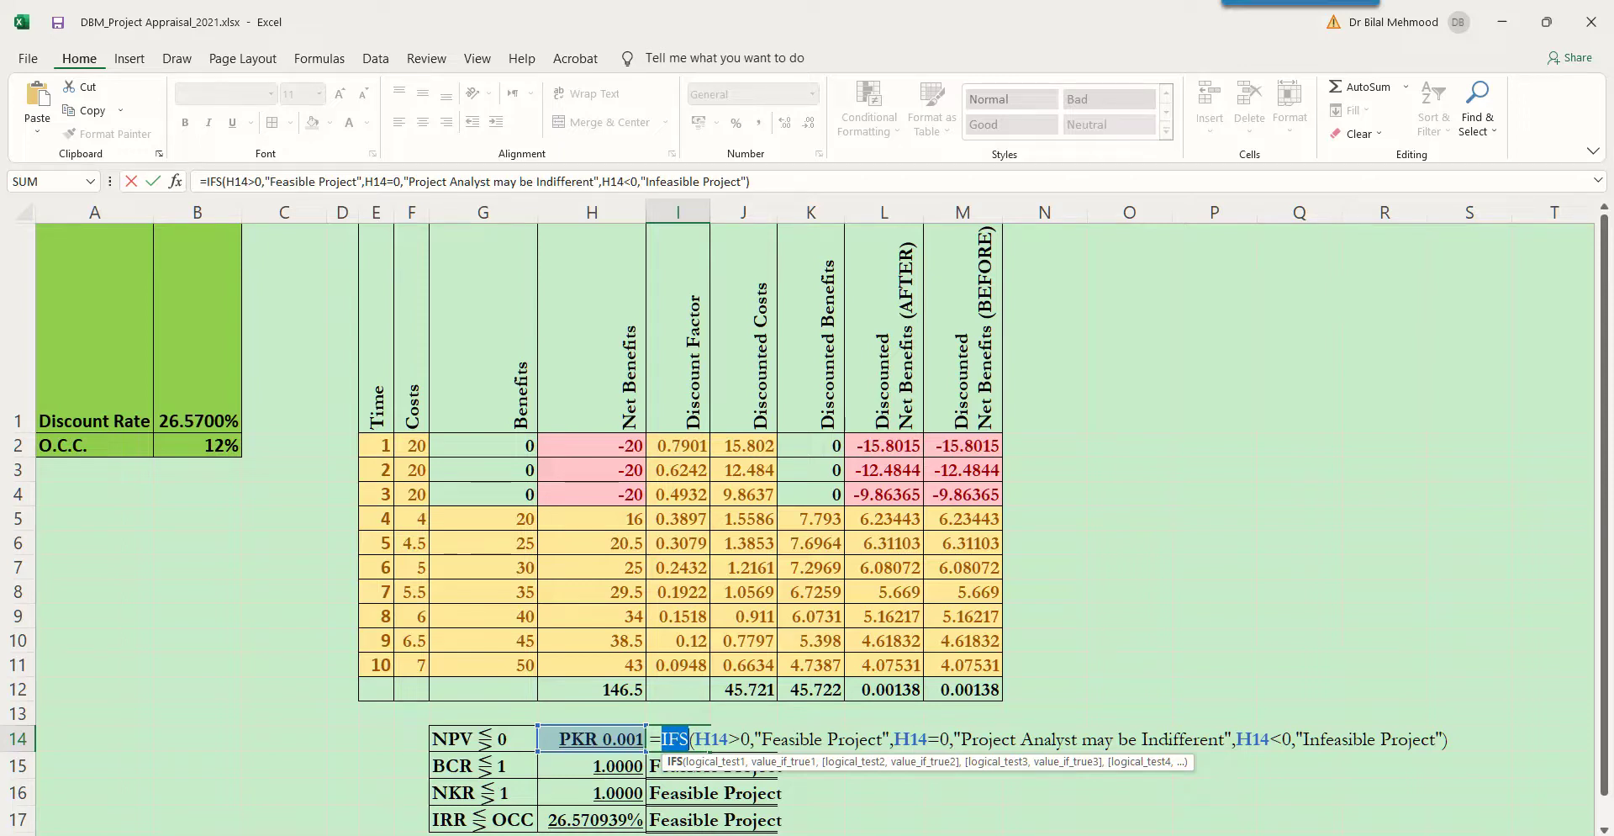
key(Right)
key(Right)
key(shift+Right)
key(shift+Right)
key(shift+Right)
key(shift+Right)
key(shift+Right)
key(Right)
key(Right)
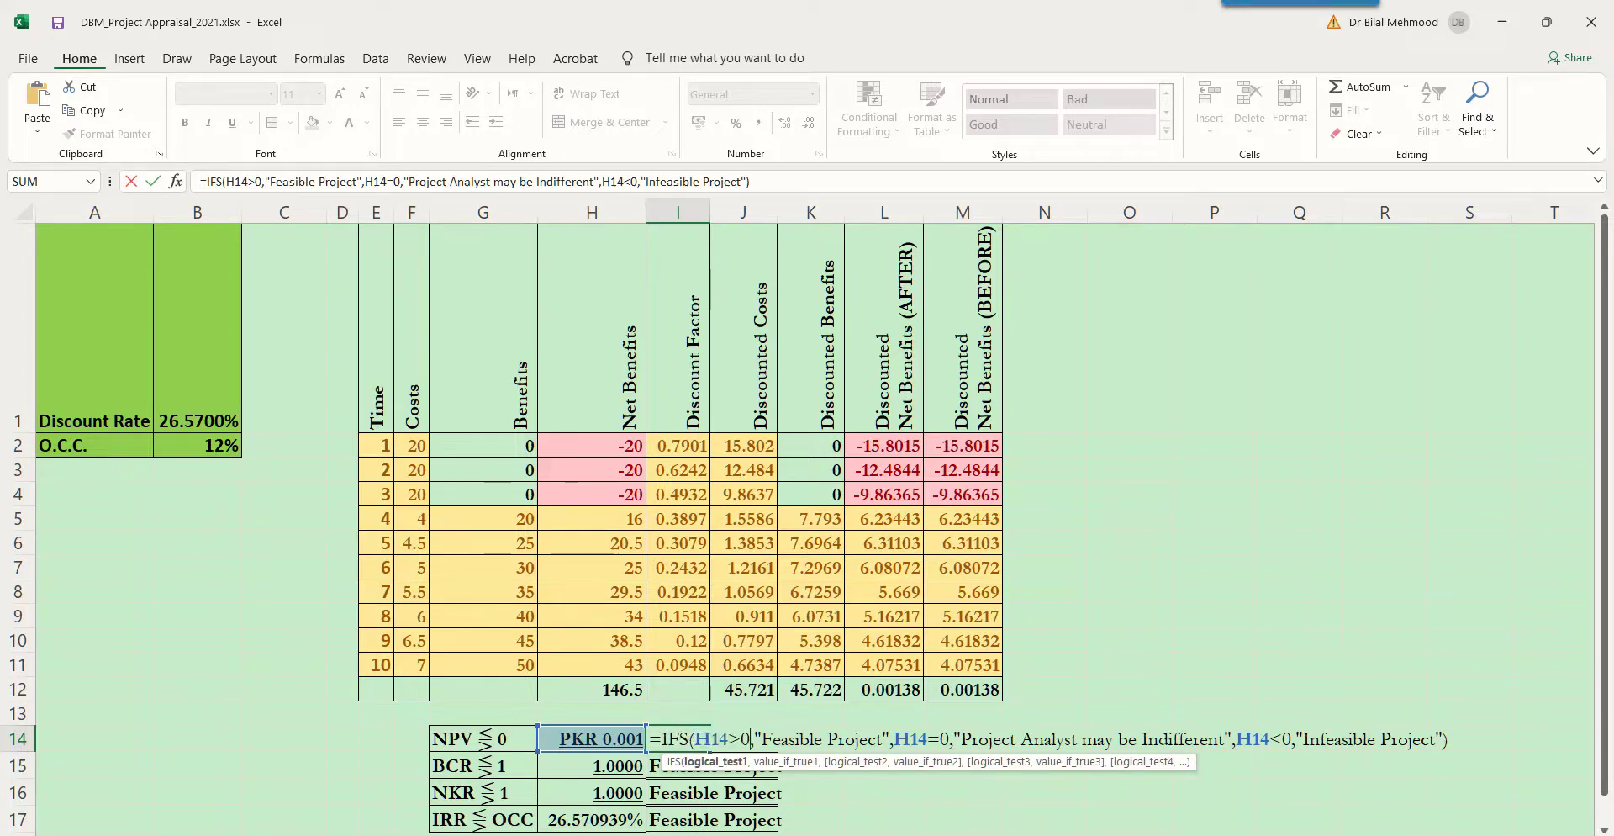
key(shift+Right)
key(shift+Right)
key(shift+Right)
key(shift+Right)
key(shift+Right)
key(shift+Right)
key(shift+Right)
key(shift+Right)
key(shift+Right)
key(shift+Right)
key(shift+Right)
key(shift+Right)
key(shift+Right)
key(shift+Right)
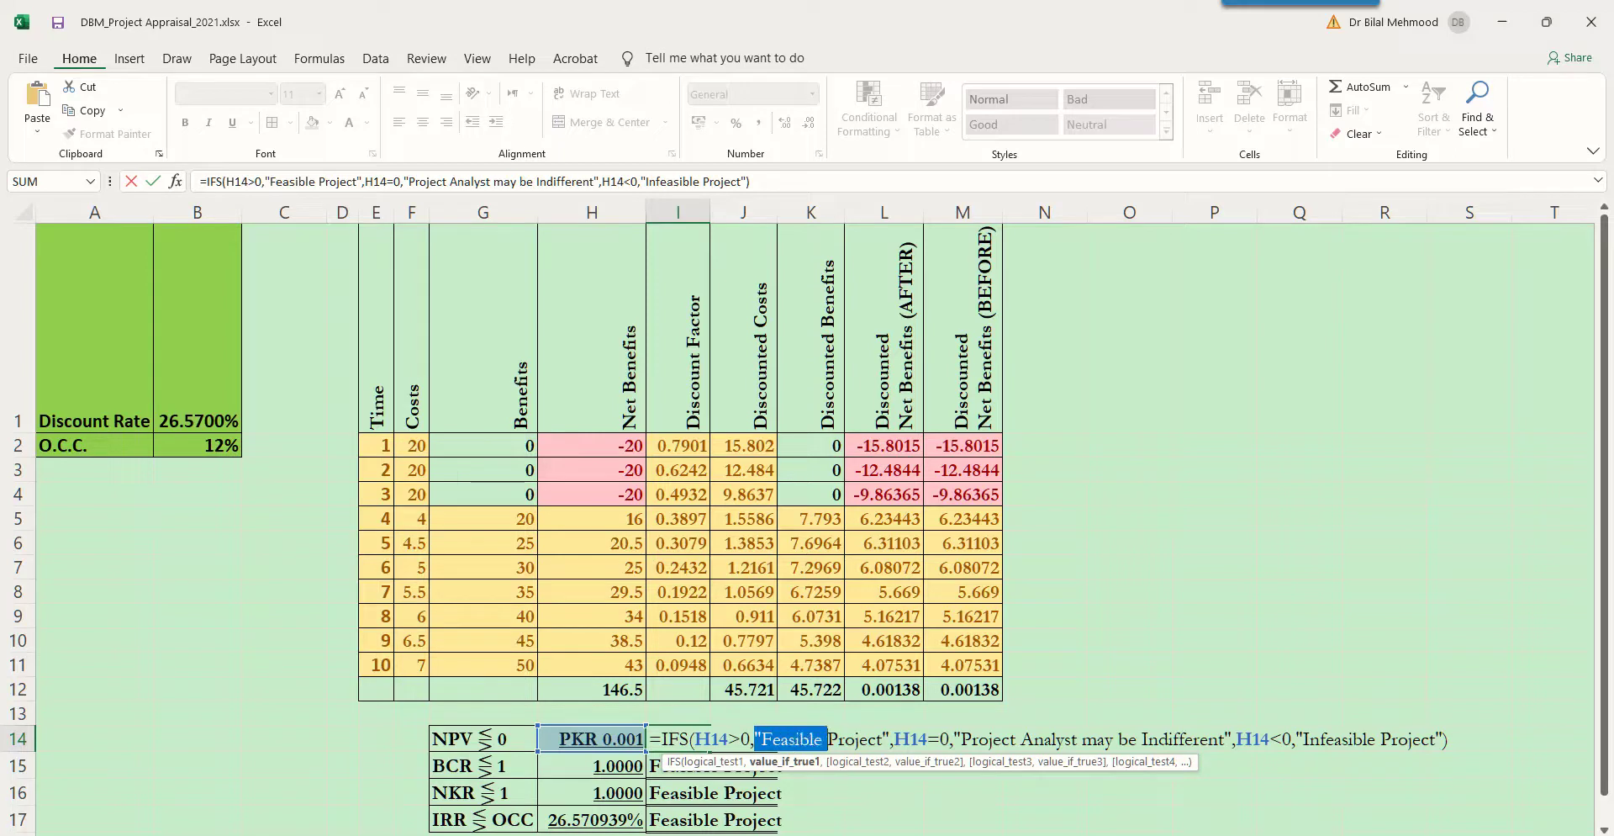
key(Right)
key(Right)
key(Right)
key(Right)
key(Right)
key(shift+Right)
key(shift+Right)
key(shift+Right)
key(shift+Right)
key(shift+Right)
key(shift+Right)
key(shift+Right)
key(shift+Right)
key(shift+Right)
key(shift+Right)
key(shift+Right)
key(shift+Right)
key(shift+Right)
key(shift+Right)
key(shift+Right)
key(shift+Right)
key(shift+Right)
key(shift+Right)
key(shift+Right)
key(shift+Right)
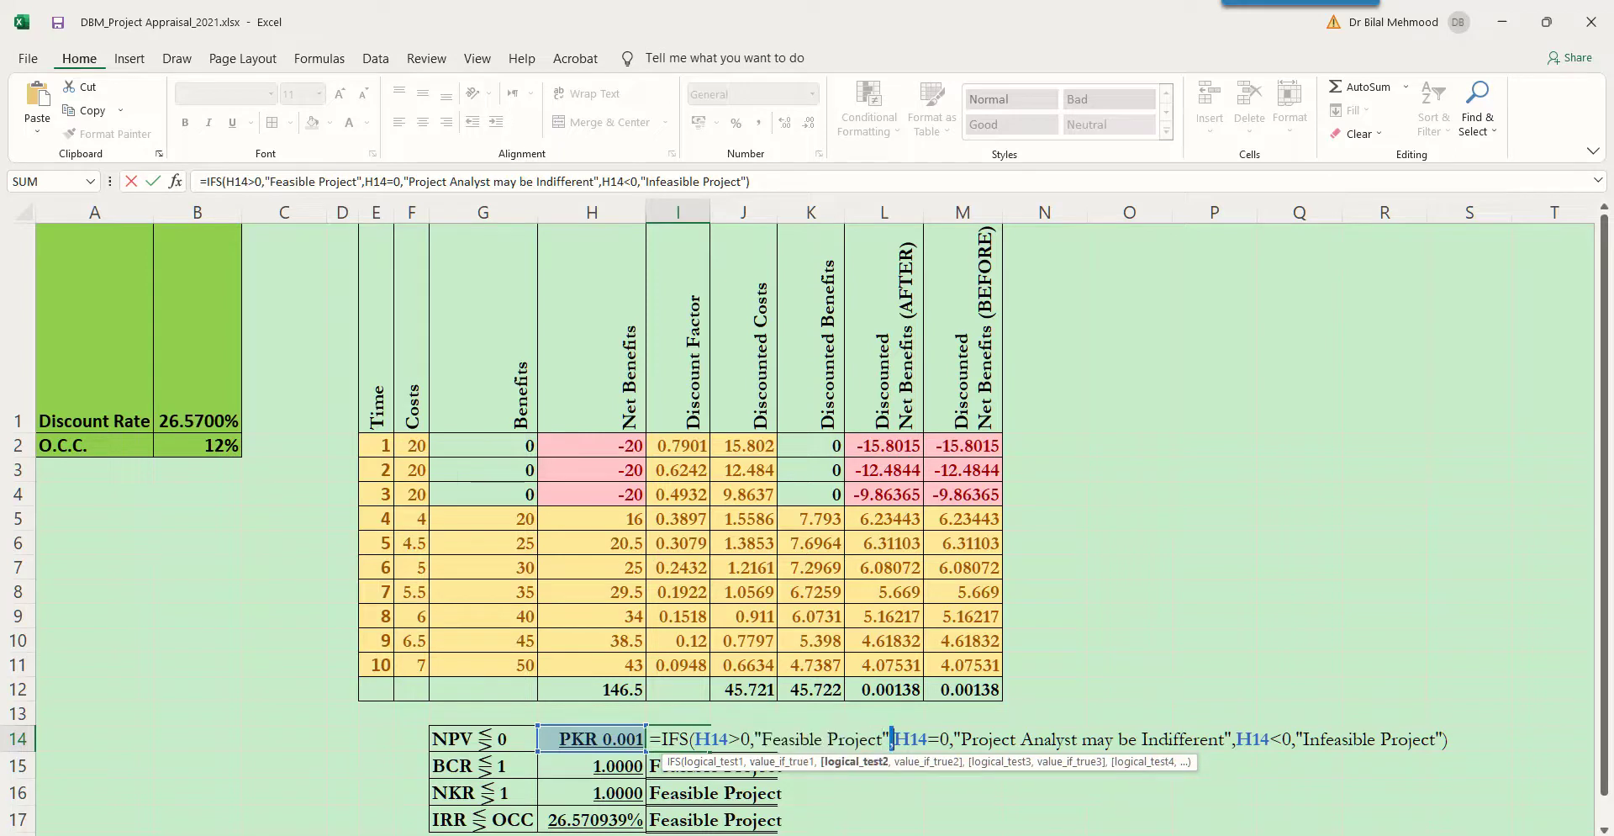
key(shift+Right)
key(shift+Right)
key(shift+Right)
key(shift+Right)
key(shift+Right)
key(shift+Right)
key(shift+Right)
key(shift+Right)
key(shift+Right)
key(shift+Right)
key(shift+Right)
key(shift+Right)
key(shift+Right)
key(shift+Right)
key(shift+Right)
key(shift+Right)
key(shift+Right)
key(shift+Right)
key(shift+Right)
key(shift+Right)
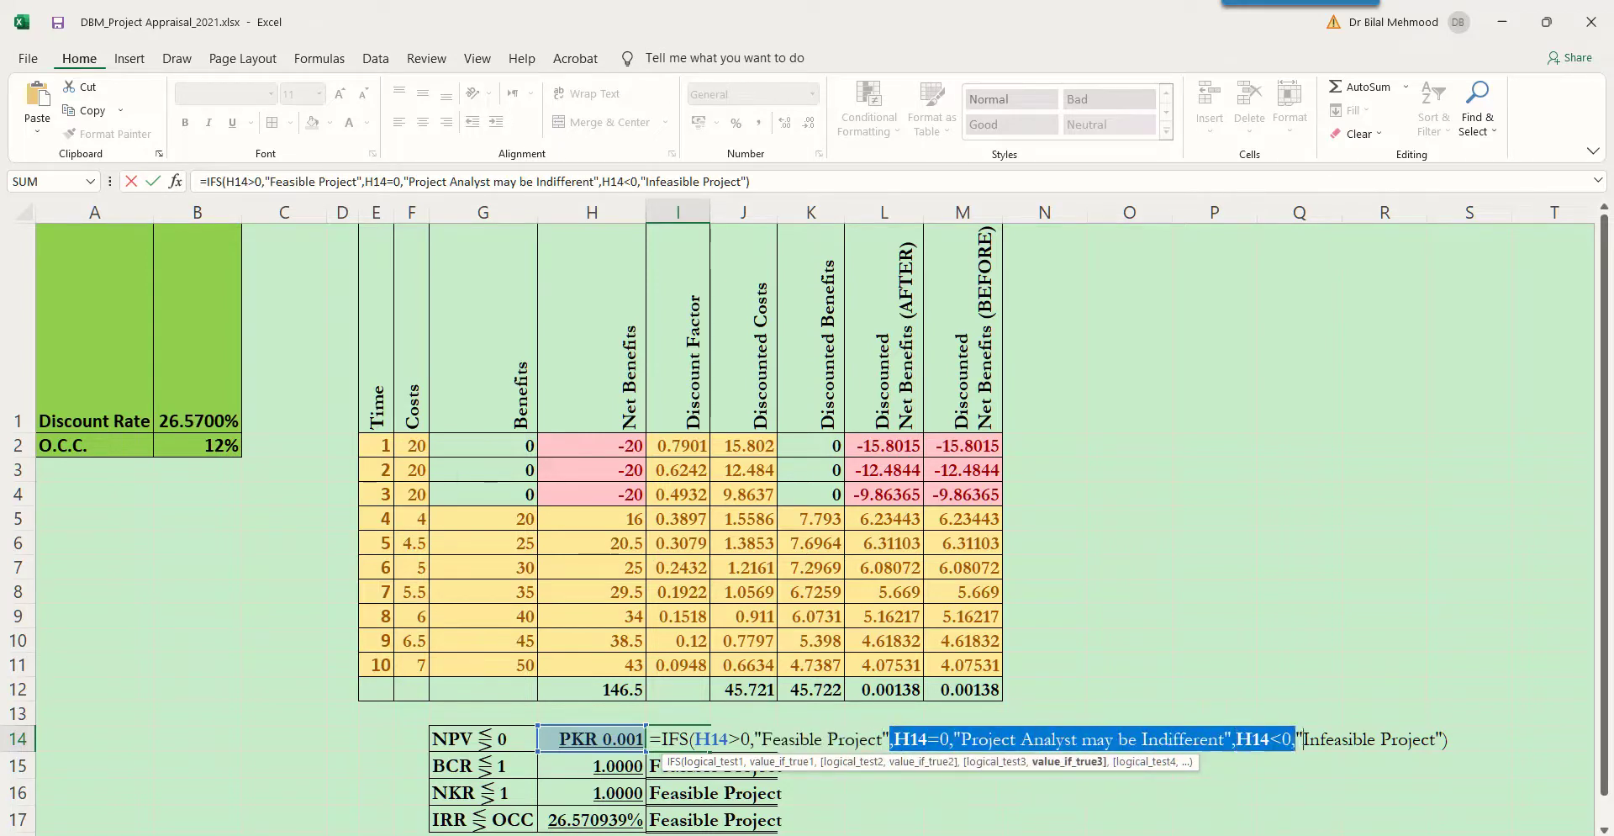
key(shift+Right)
key(shift+Right)
key(shift+Right)
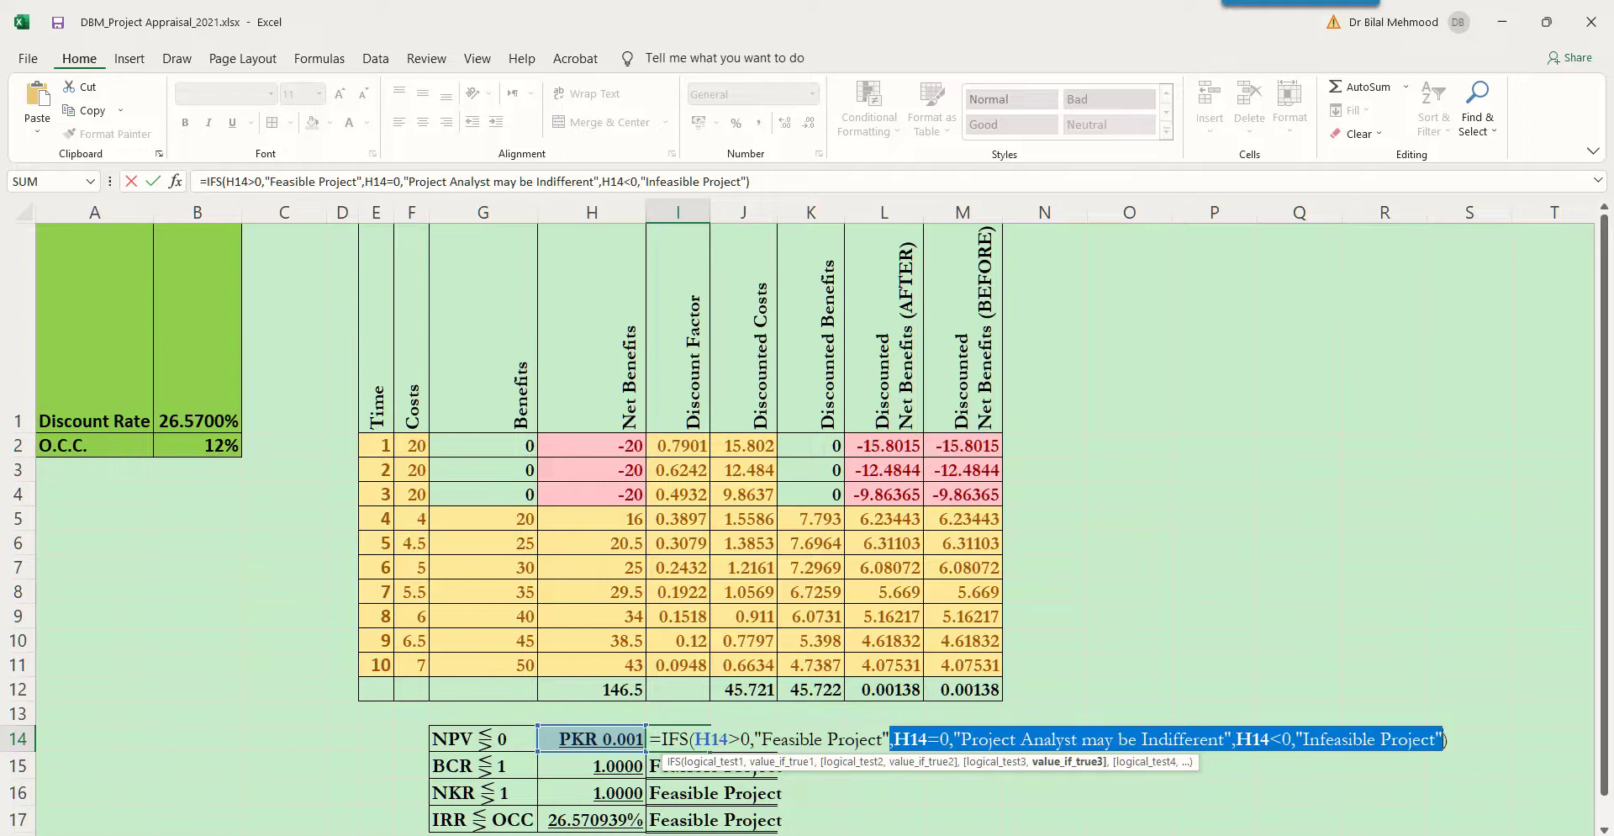
- Recheck the H14>0, H14=0 and H14<0 branches and commit, showing Feasible Project
key(Home)
key(Right)
key(Right)
key(Right)
key(Right)
key(Right)
key(shift+Right)
key(shift+Right)
key(shift+Right)
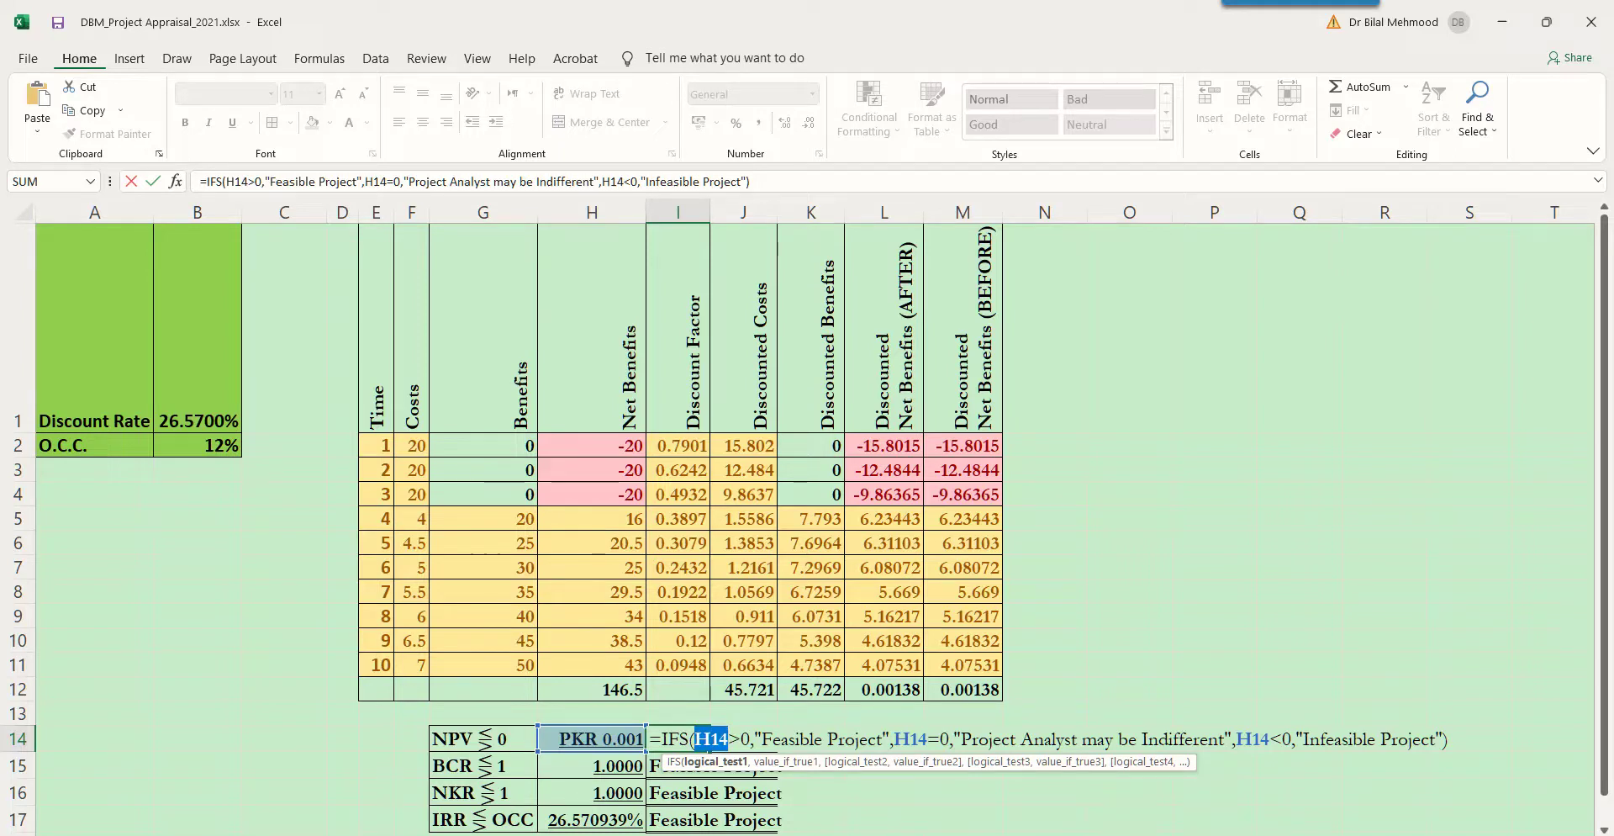
key(Right)
key(Right)
key(Right)
key(Right)
key(Right)
key(shift+Right)
key(shift+Right)
key(shift+Right)
key(shift+Right)
key(shift+Right)
key(shift+Right)
key(shift+Right)
key(shift+Right)
key(shift+Right)
key(shift+Right)
key(shift+Right)
key(shift+Right)
key(shift+Right)
key(shift+Right)
key(shift+Right)
key(shift+Right)
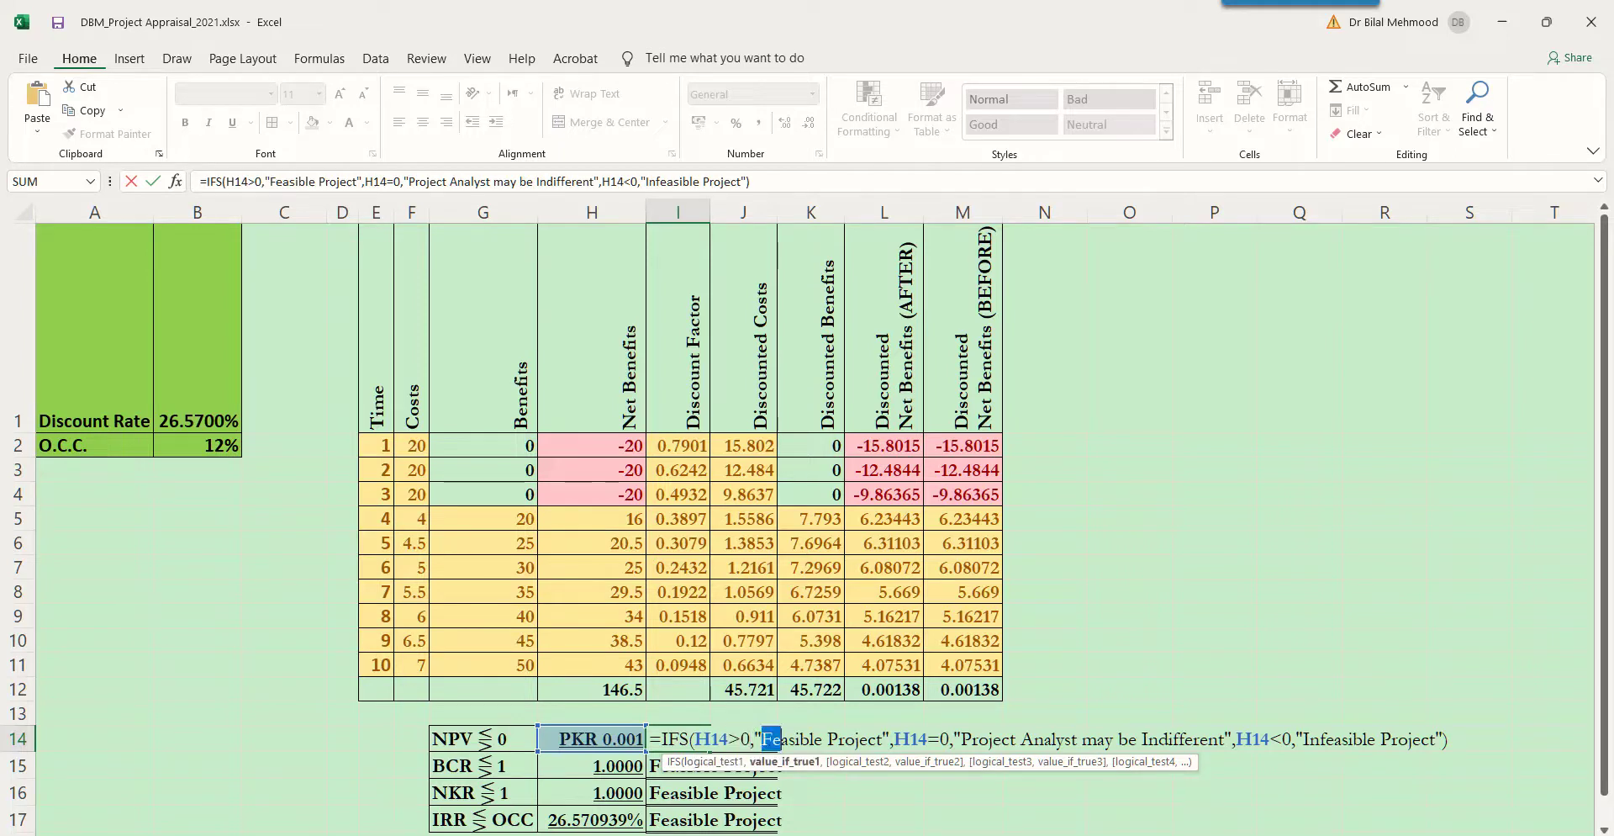
key(Right)
key(Right)
key(Right)
key(Right)
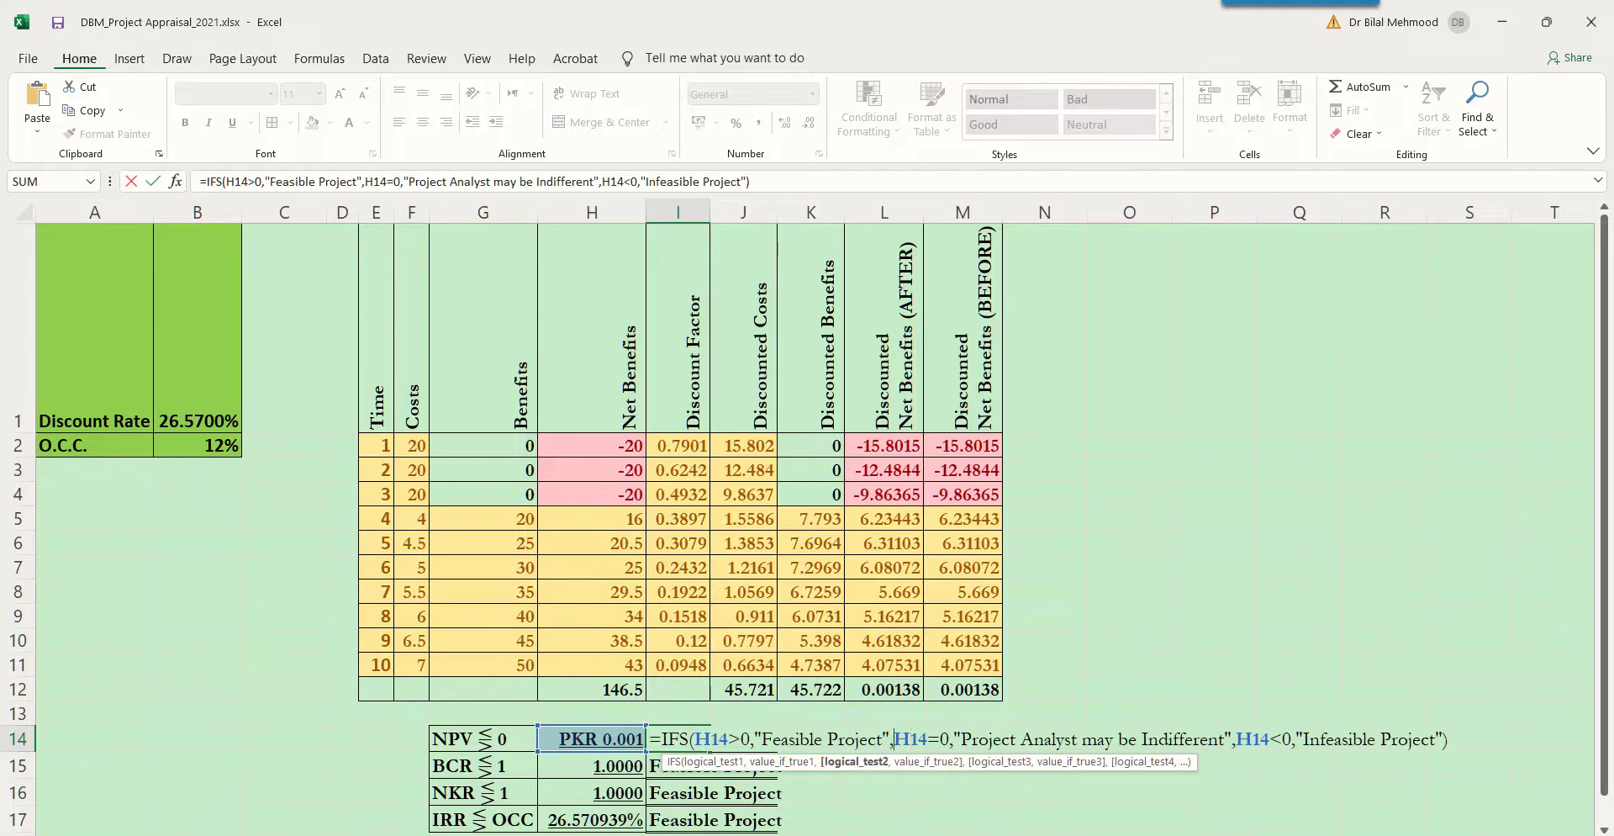
key(shift+Right)
key(shift+Right)
key(shift+Right)
key(shift+Right)
key(shift+Right)
key(shift+Right)
key(shift+Right)
key(shift+Right)
key(shift+Right)
key(shift+Right)
key(shift+Right)
key(shift+Right)
key(shift+Right)
key(shift+Right)
key(shift+Right)
key(shift+Right)
key(shift+Right)
key(shift+Right)
key(shift+Right)
key(shift+Right)
key(shift+Right)
key(shift+Right)
key(shift+Right)
key(shift+Right)
key(shift+Right)
key(shift+Right)
key(shift+Right)
key(shift+Right)
key(shift+Right)
key(shift+Right)
key(shift+Right)
key(shift+Right)
key(shift+Right)
key(shift+Right)
key(shift+Right)
key(Right)
key(Right)
key(Right)
key(shift+Right)
key(shift+Right)
key(shift+Right)
key(shift+Right)
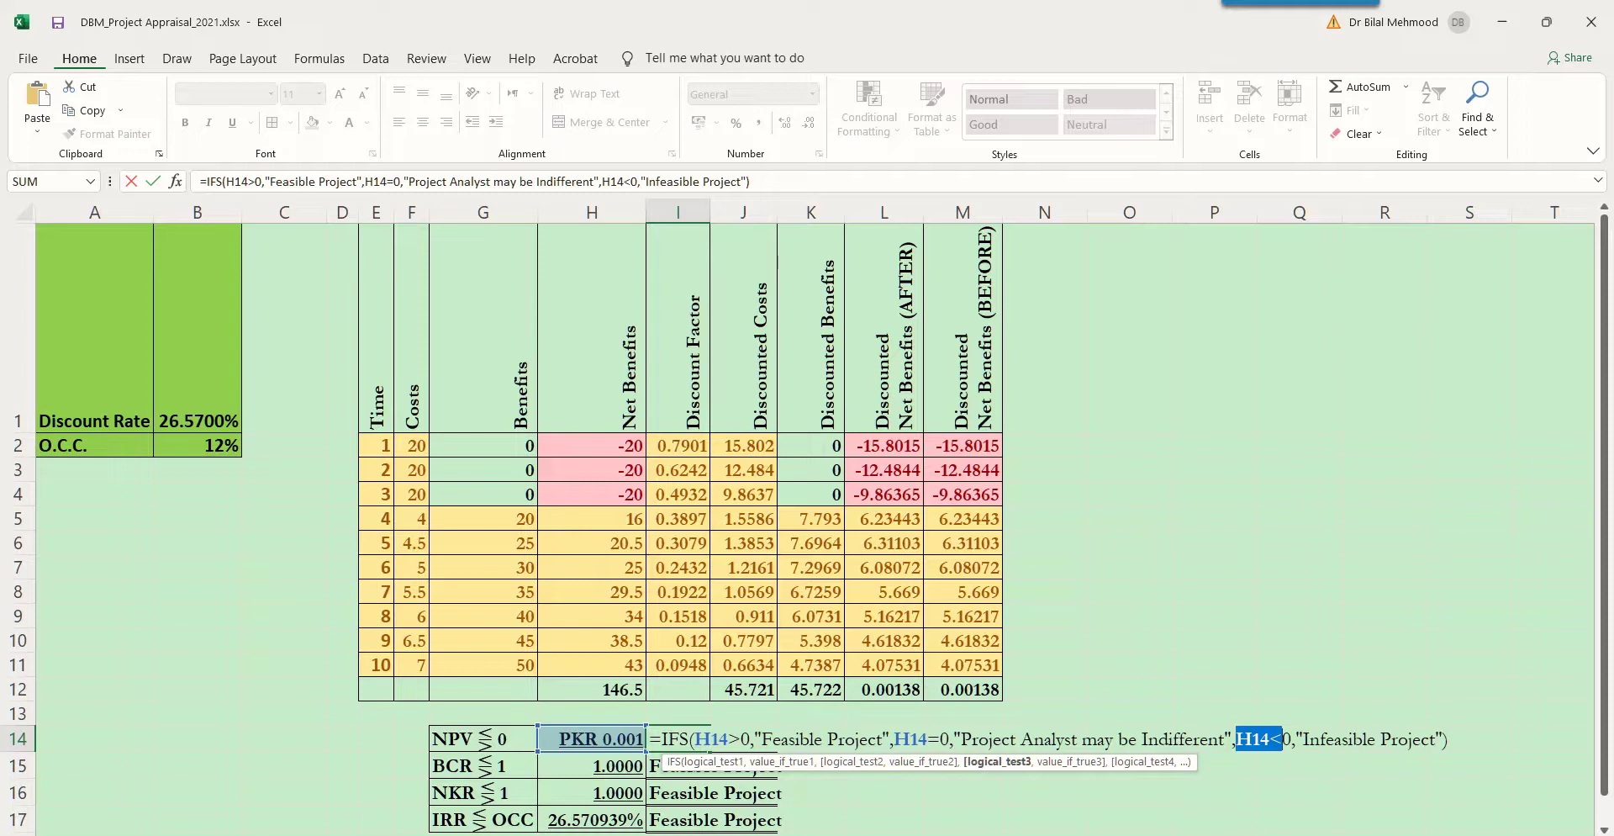
key(shift+Right)
key(shift+Right)
key(shift+Right)
key(shift+Right)
key(shift+Right)
key(shift+Right)
key(shift+Right)
key(shift+Right)
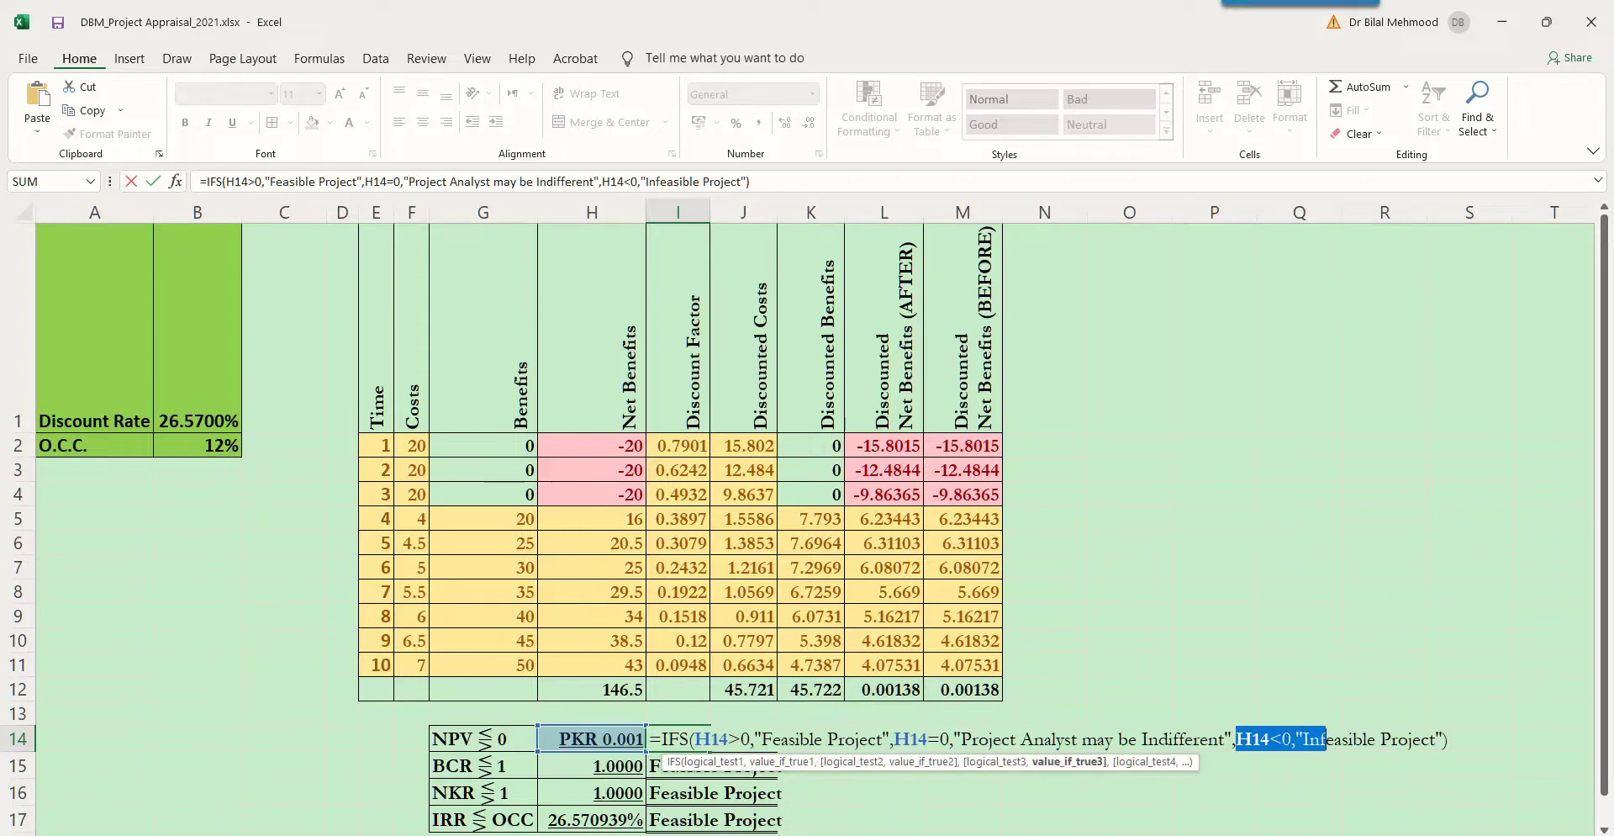
key(shift+Right)
key(shift+Right)
key(shift+Right)
key(shift+Right)
key(shift+Right)
key(shift+Right)
key(shift+Right)
key(shift+Right)
key(shift+Right)
key(shift+Right)
key(shift+Right)
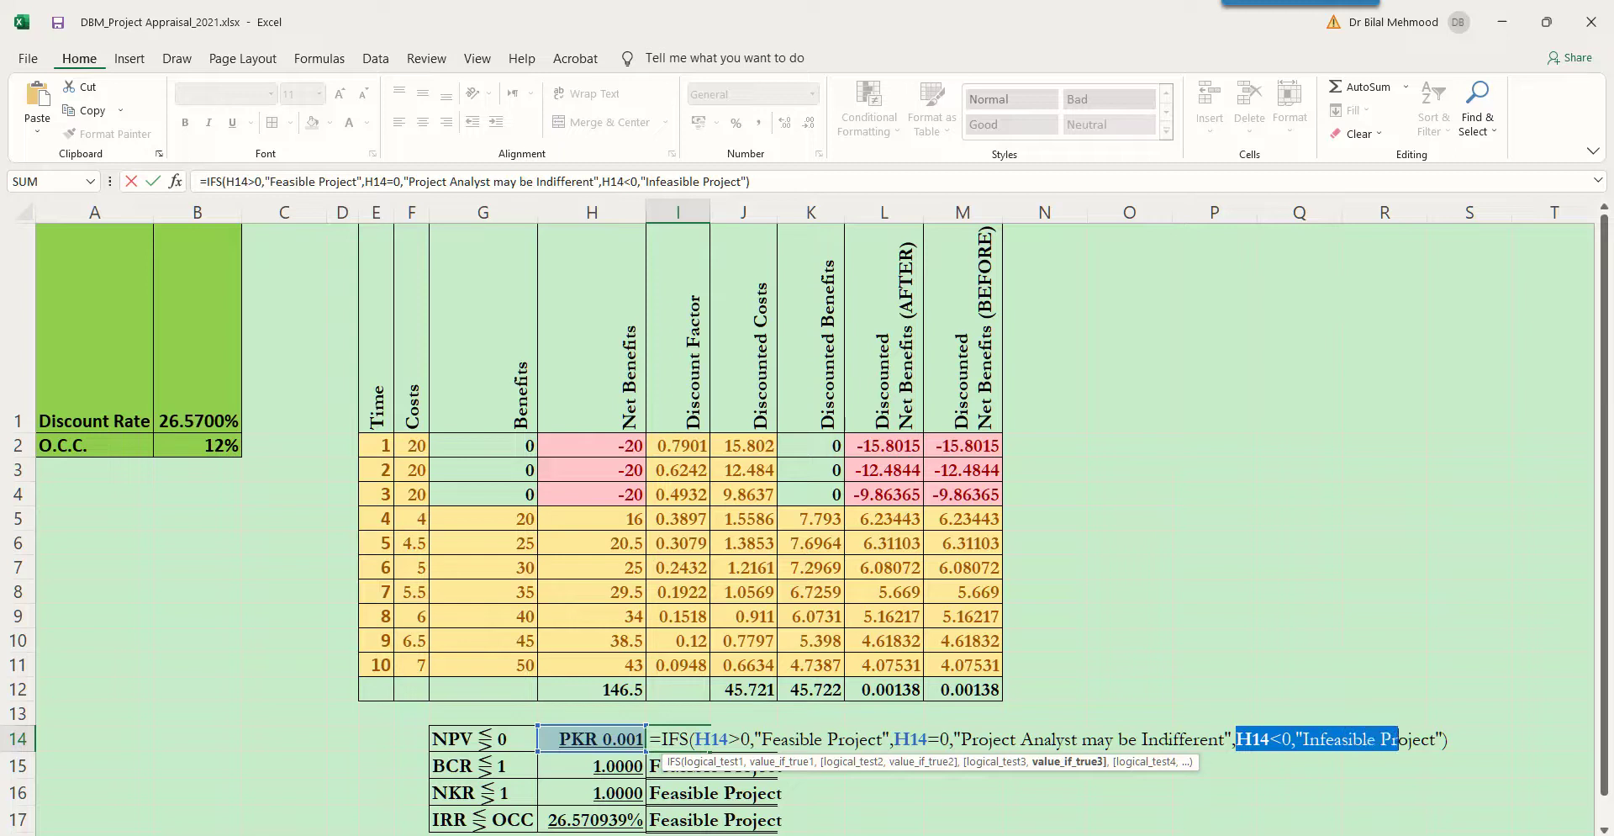
key(shift+Right)
key(shift+Right)
key(shift+Right)
key(shift+Right)
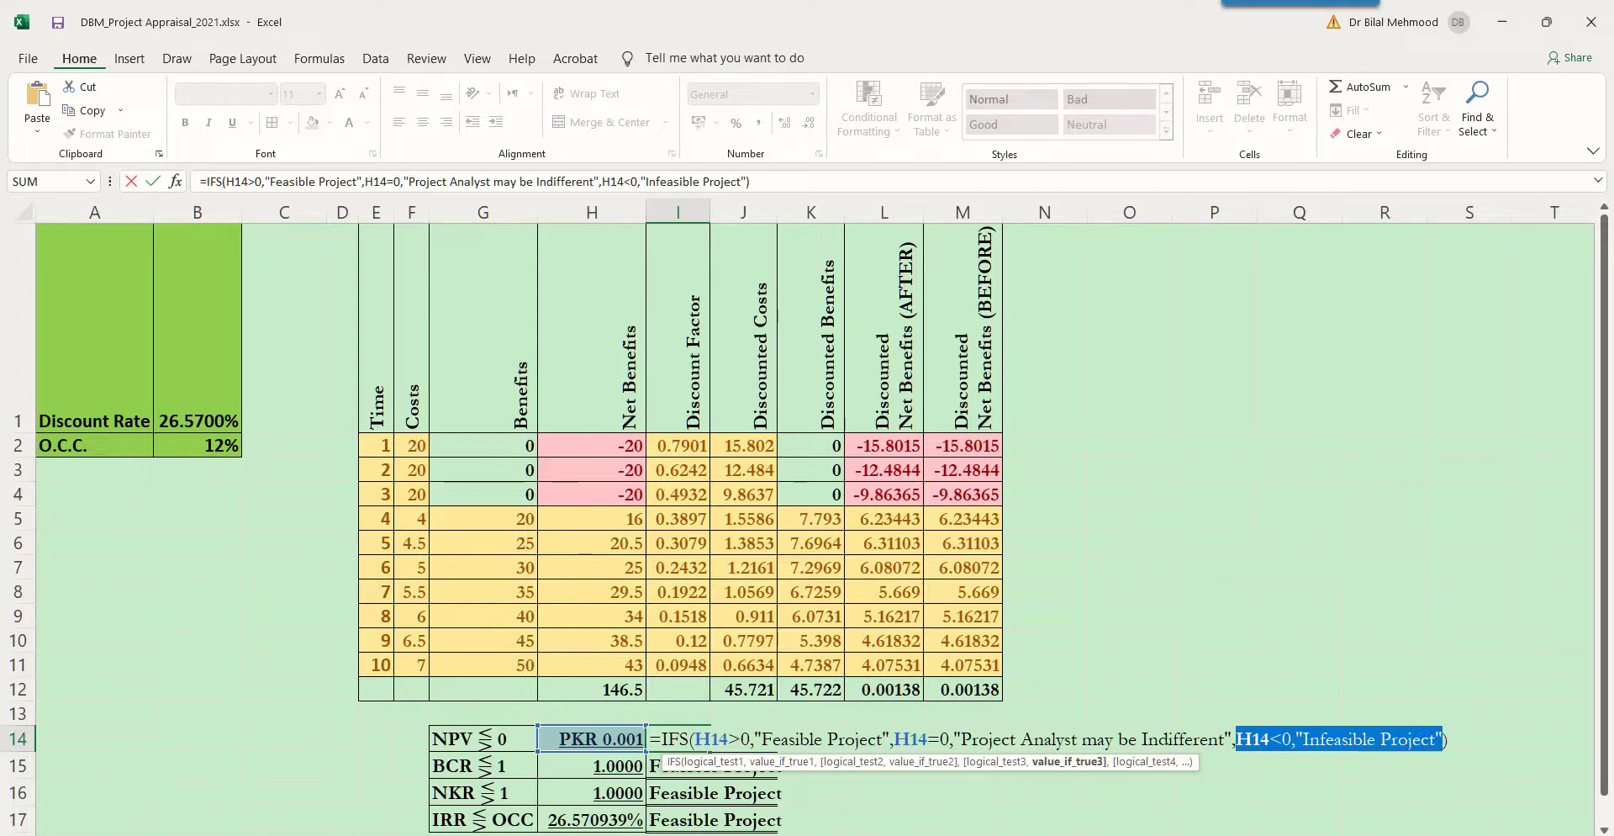
key(Return)
key(Up)
key(Left)
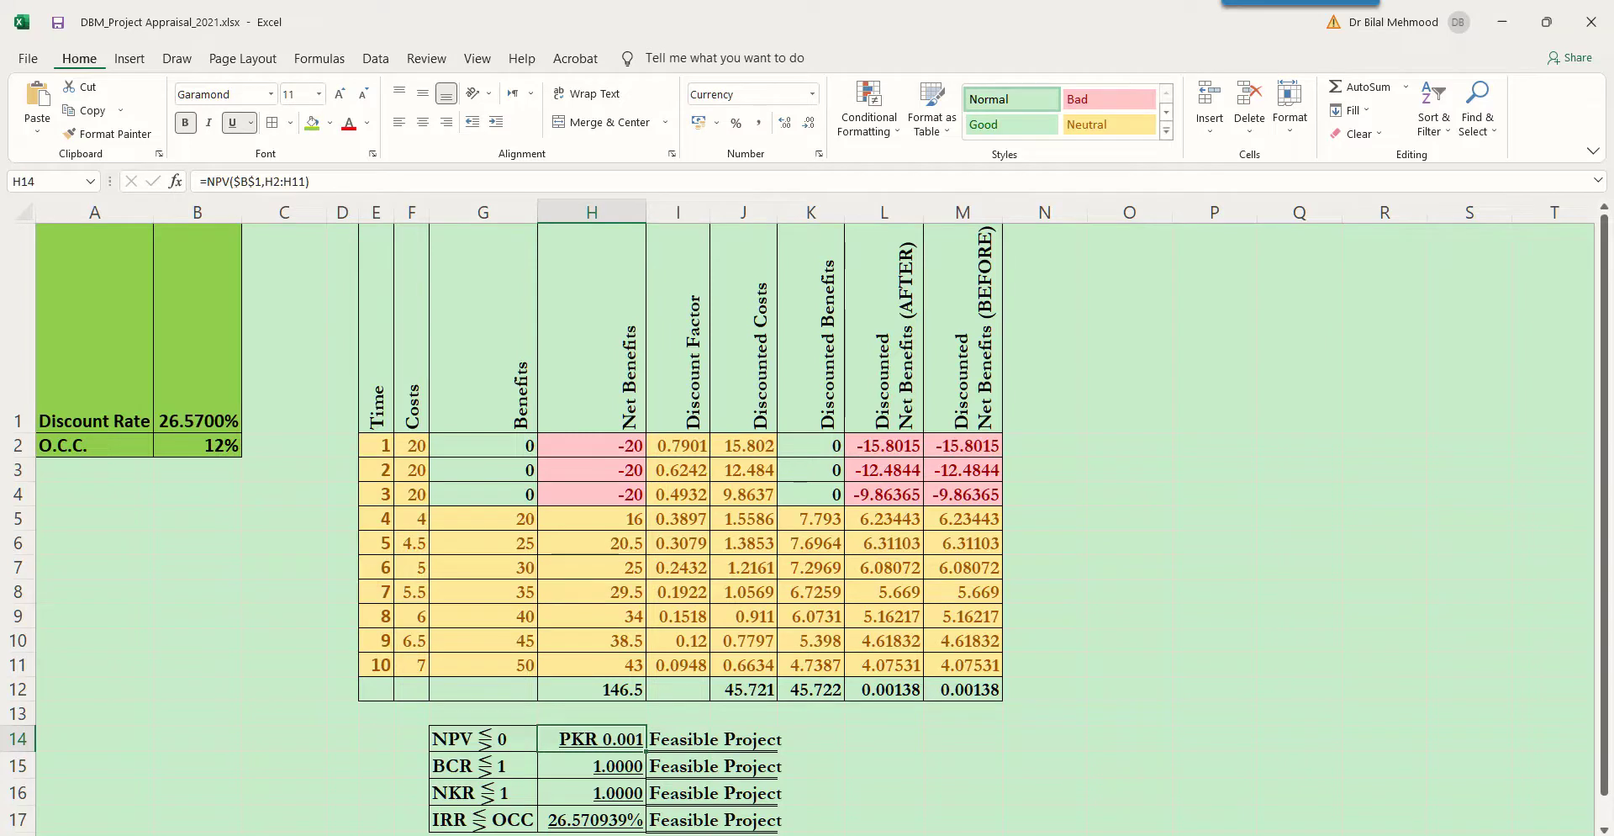
text(0)
key(Return)
key(Up)
key(Right)
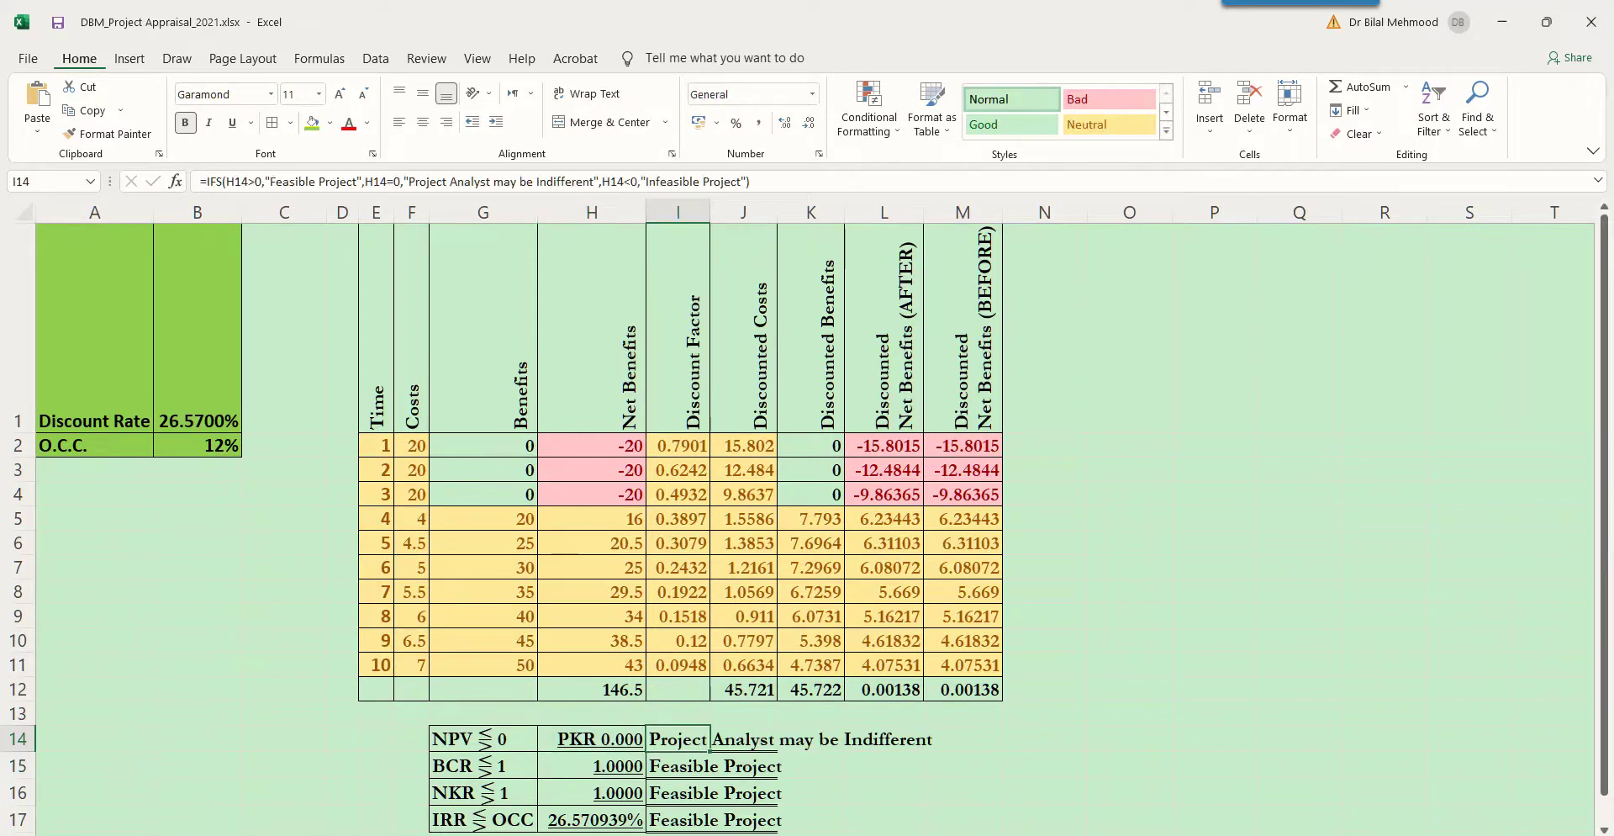
key(Right)
key(Right)
key(Left)
key(Left)
key(Left)
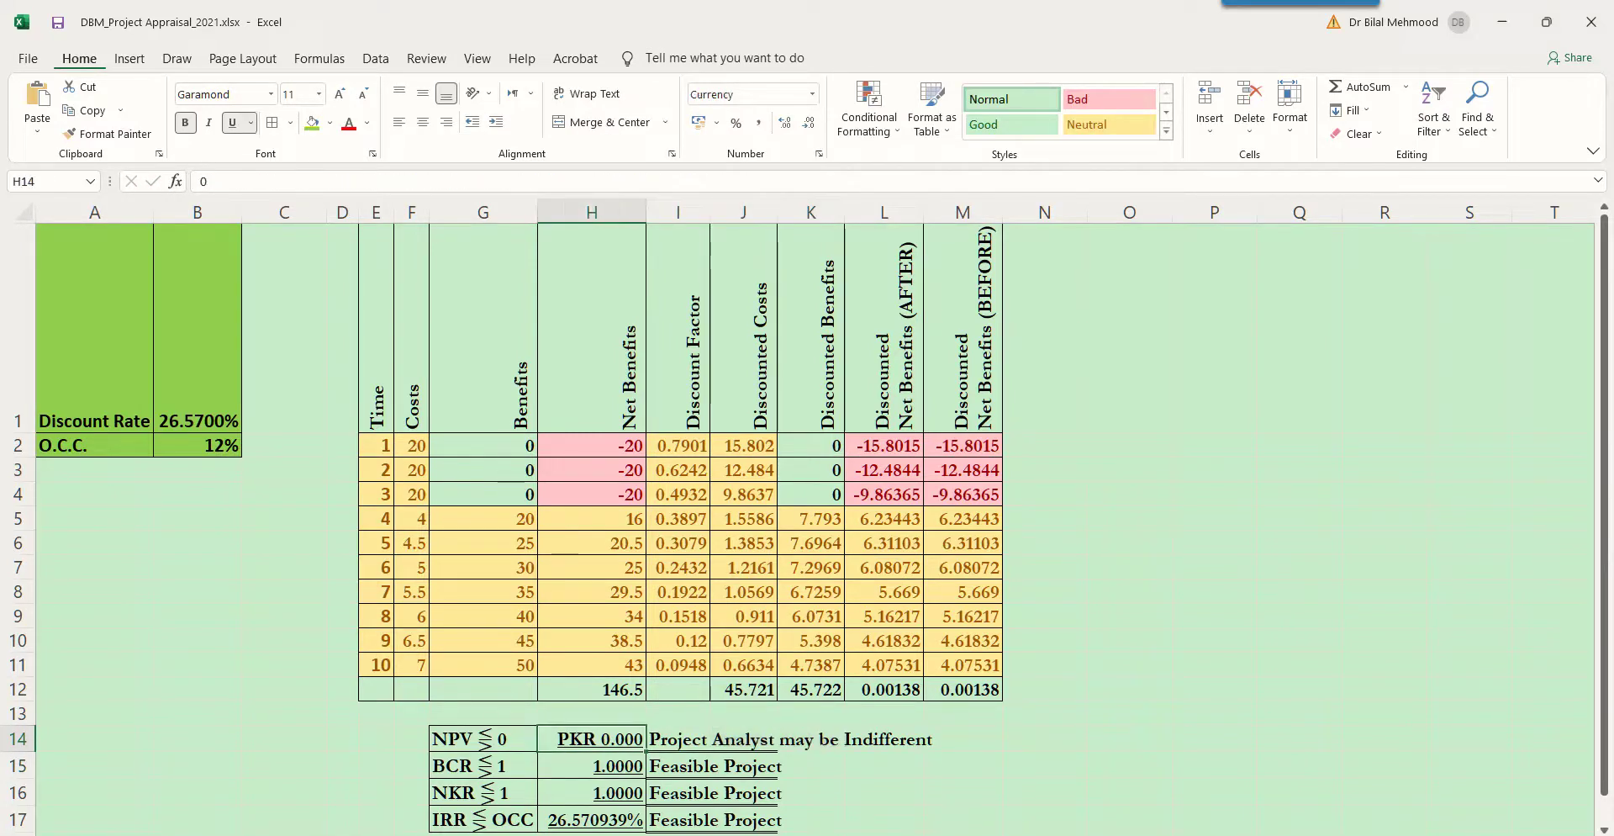
text(1)
key(Right)
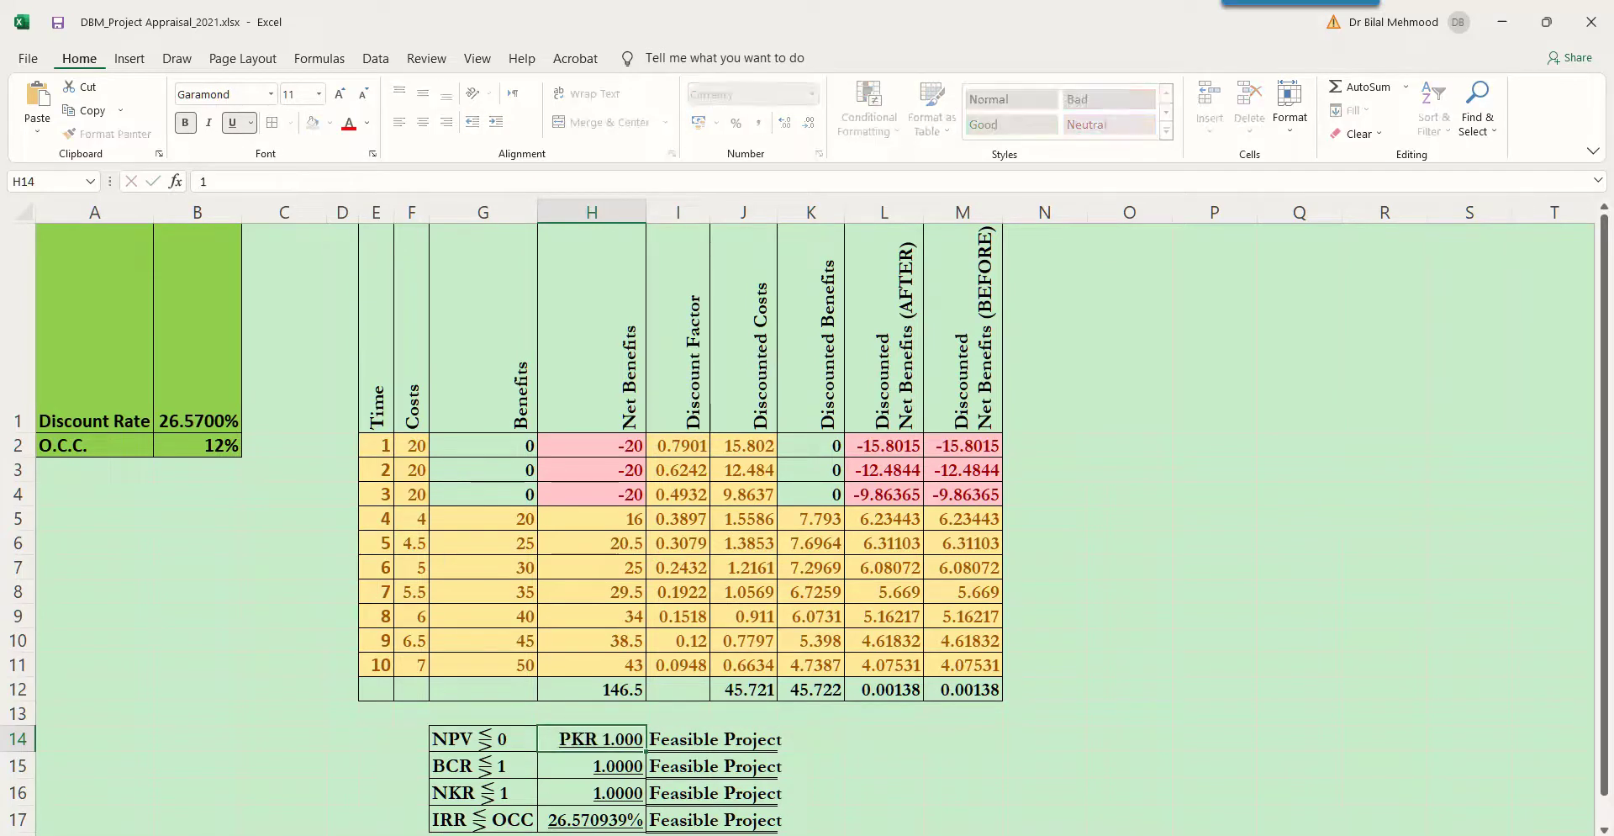
key(Left)
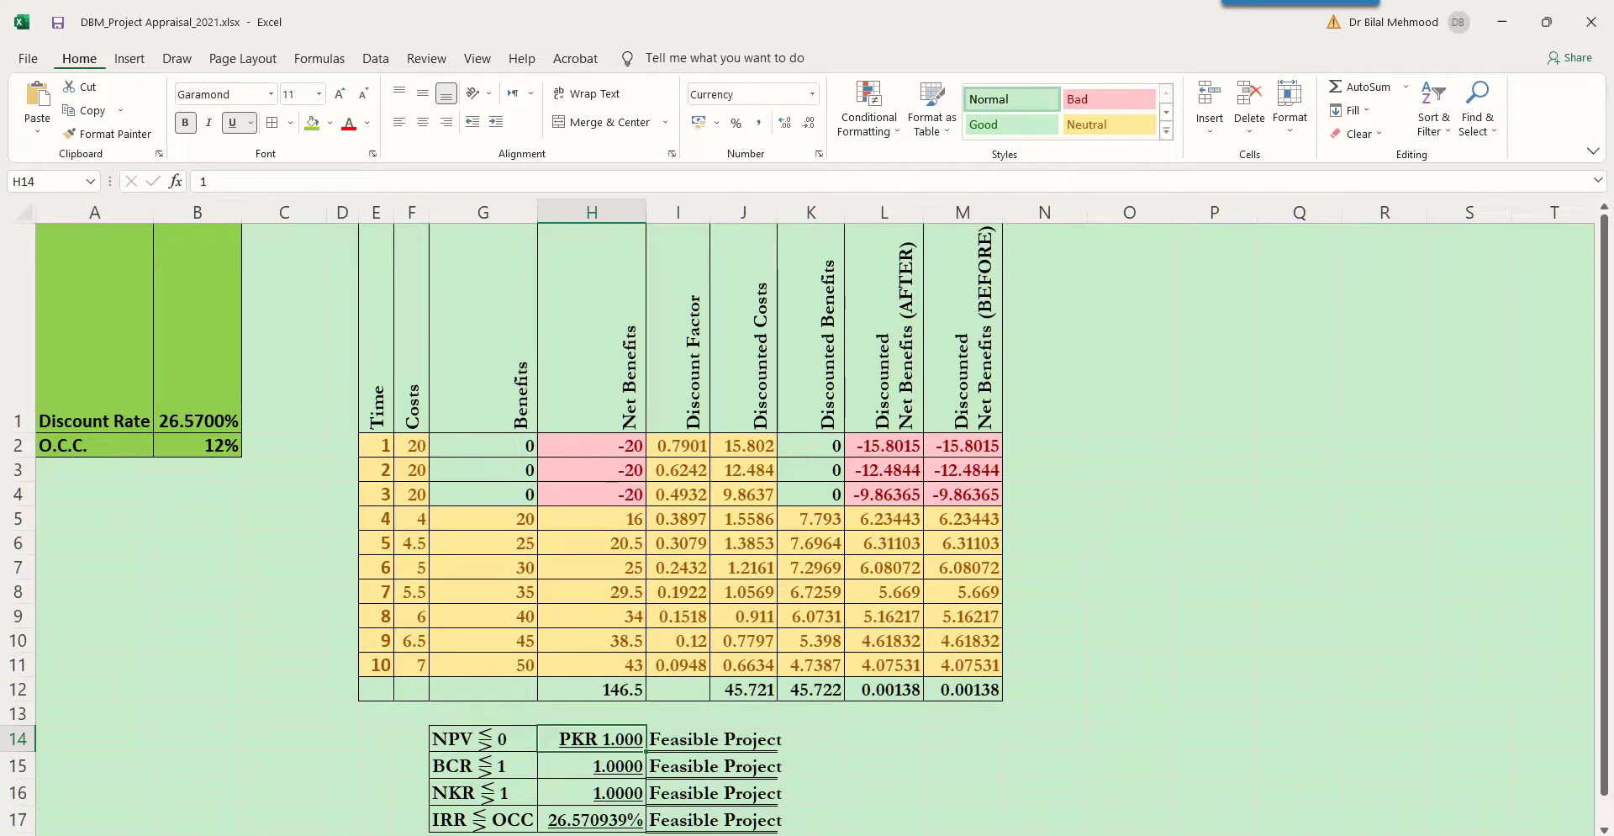
text(-1)
key(Right)
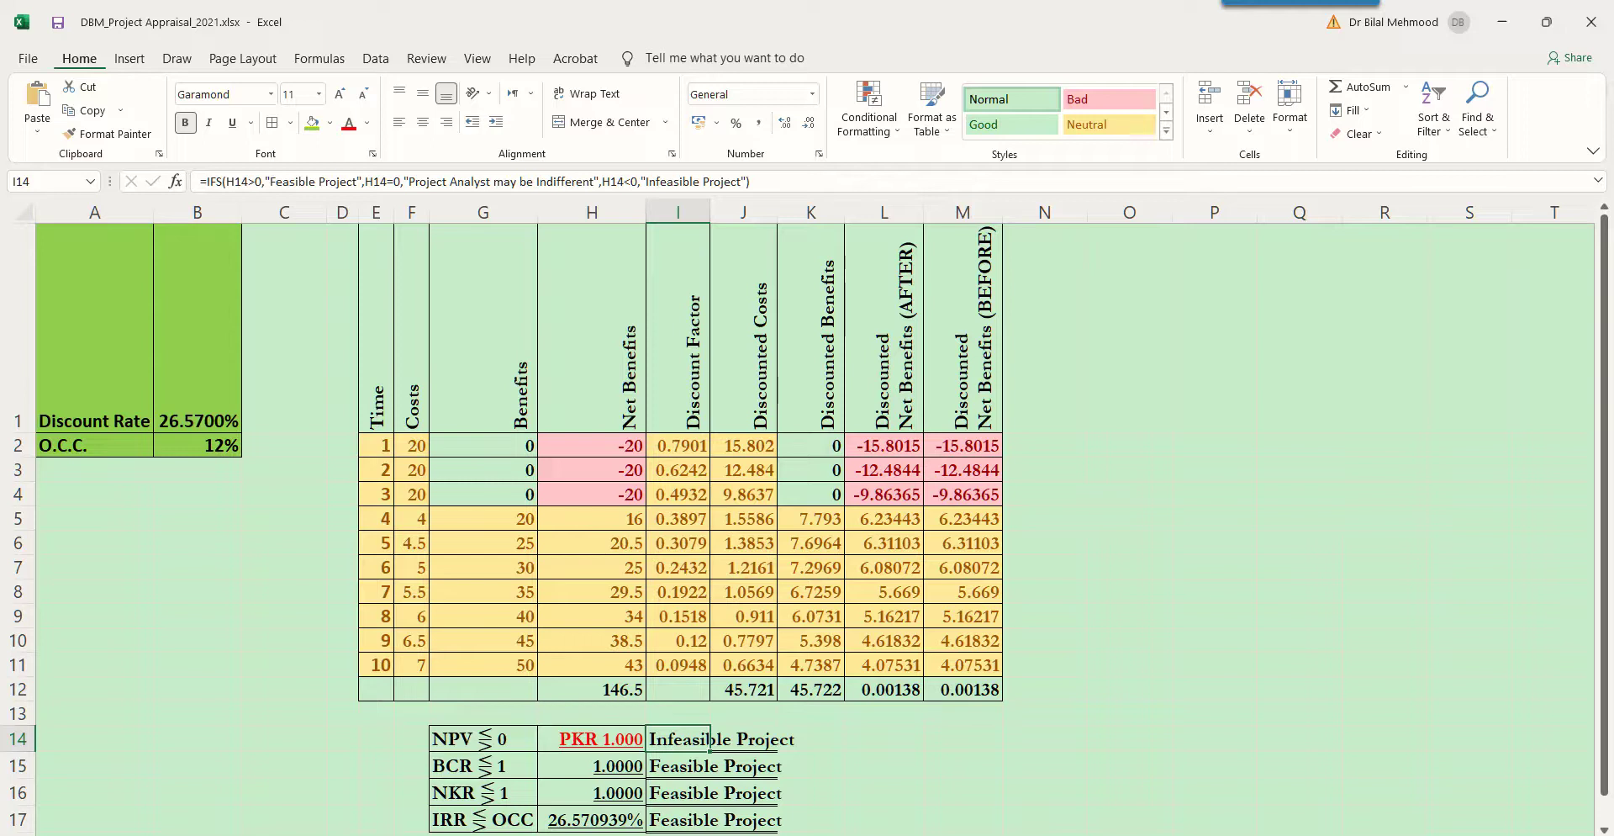
key(Left)
text(0)
key(ctrl+Return)
key(ctrl+z)
key(Down)
key(Right)
key(Left)
key(Left)
key(Left)
key(Right)
key(Right)
key(Right)
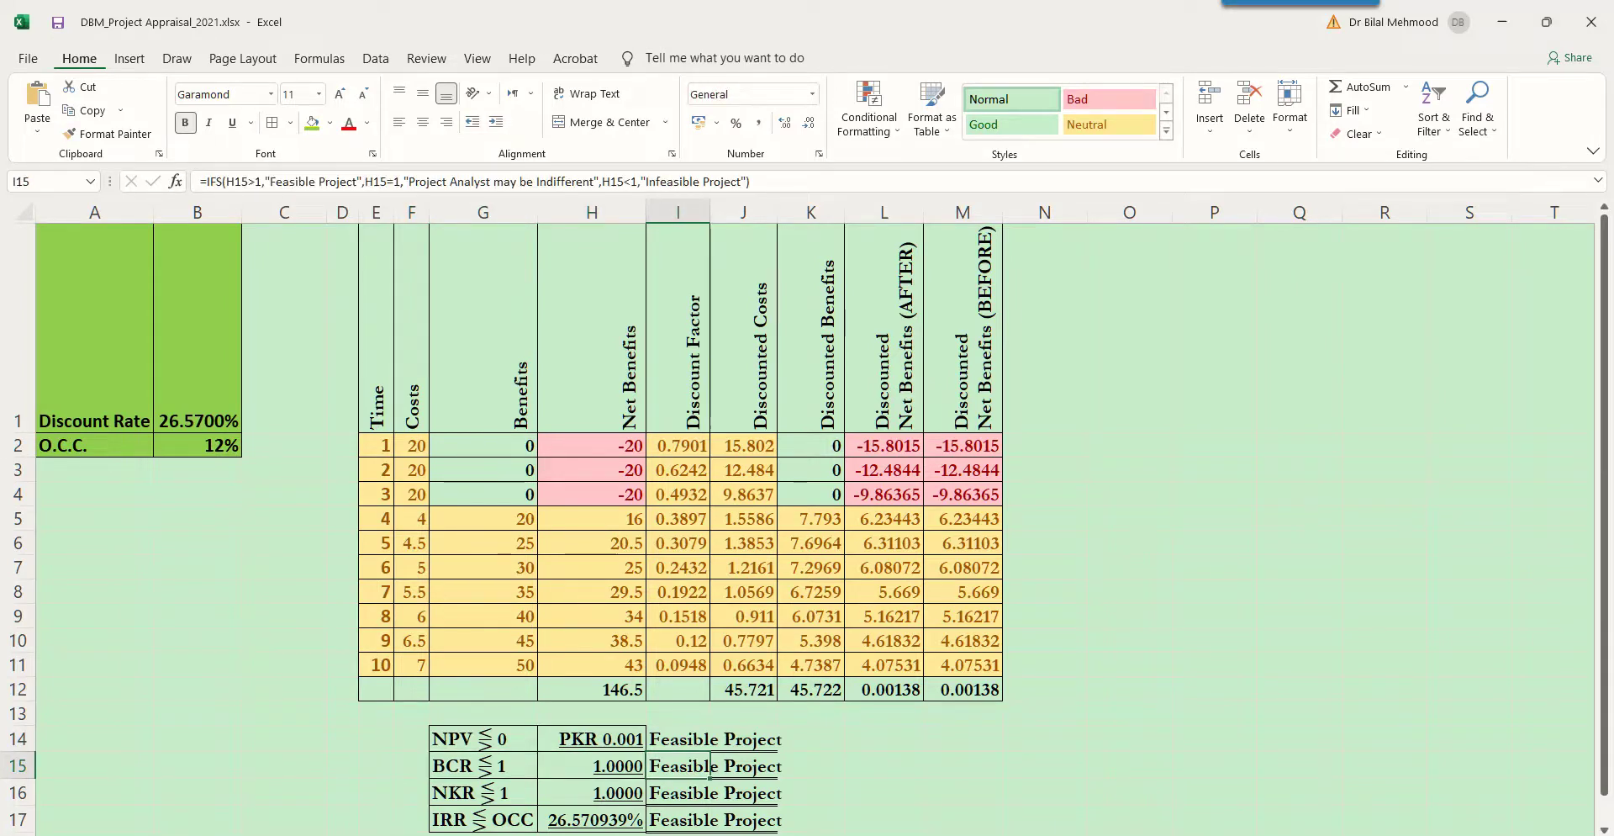
key(F2)
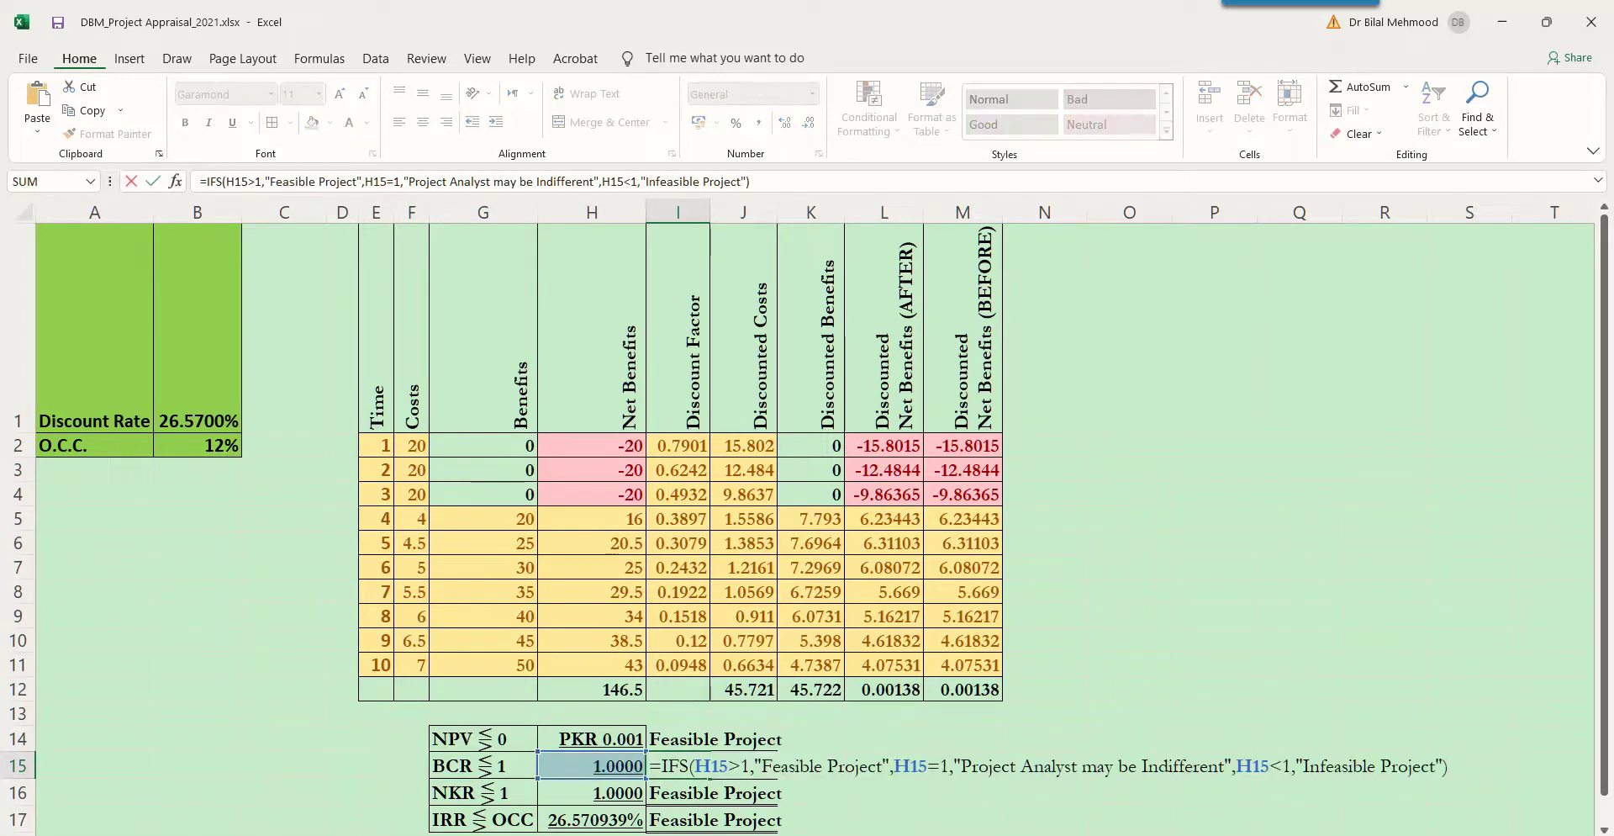
key(Home)
key(Right)
key(Right)
key(Left)
key(shift+Right)
key(shift+Right)
key(Right)
key(Right)
key(Right)
key(Right)
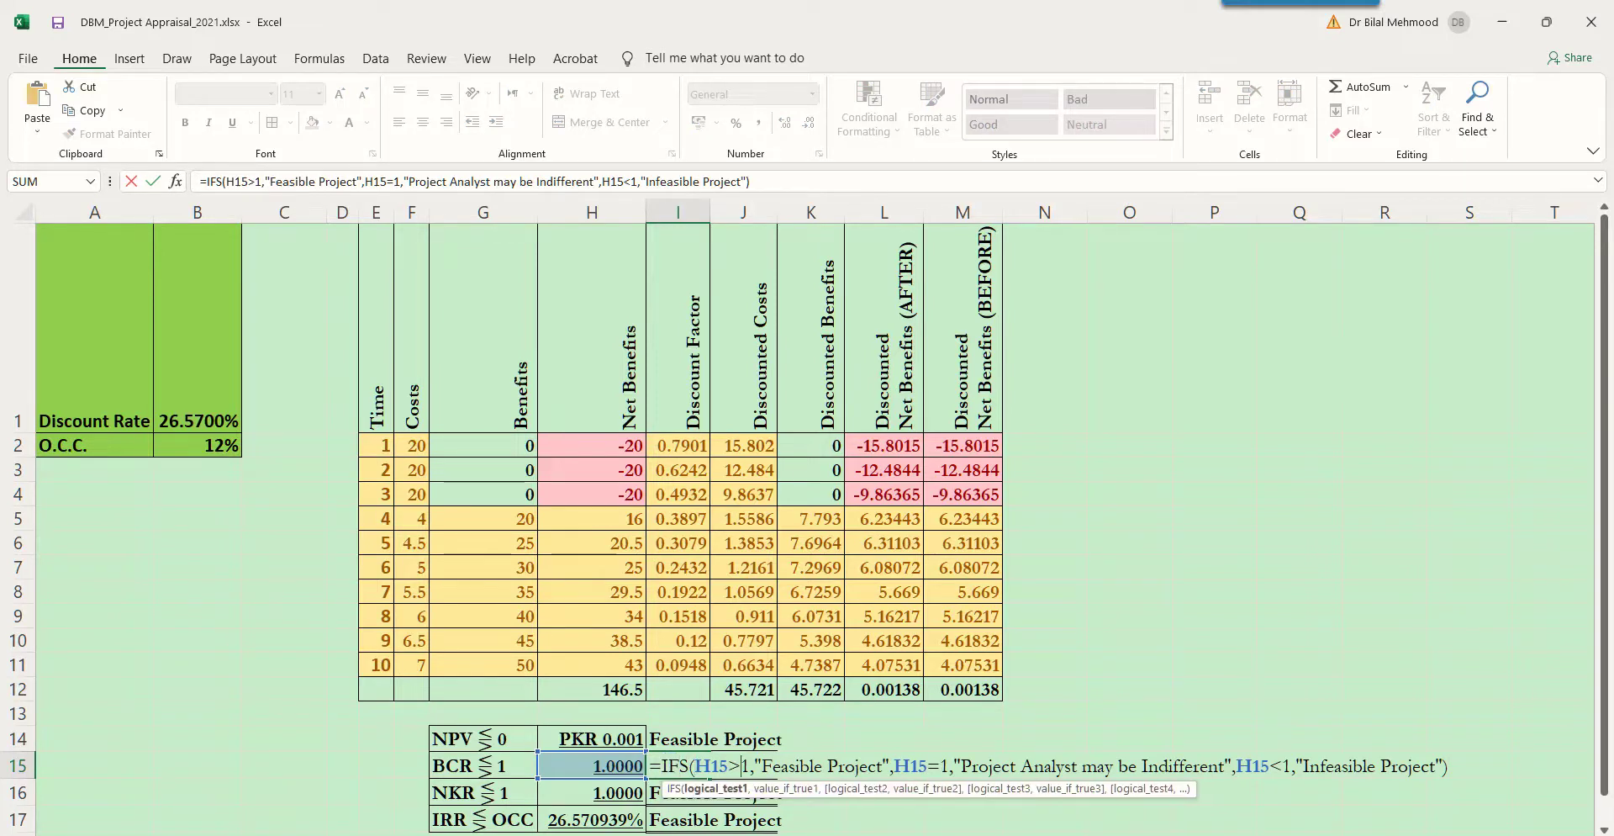
key(shift+Left)
key(shift+Left)
key(Left)
key(shift+Right)
key(shift+Right)
key(Right)
key(Right)
key(shift+Right)
key(shift+Right)
key(shift+Right)
key(shift+Right)
key(shift+Right)
key(shift+Right)
key(shift+Right)
key(shift+Right)
key(shift+Right)
key(shift+Right)
key(shift+Right)
key(shift+Right)
key(shift+Right)
key(shift+Right)
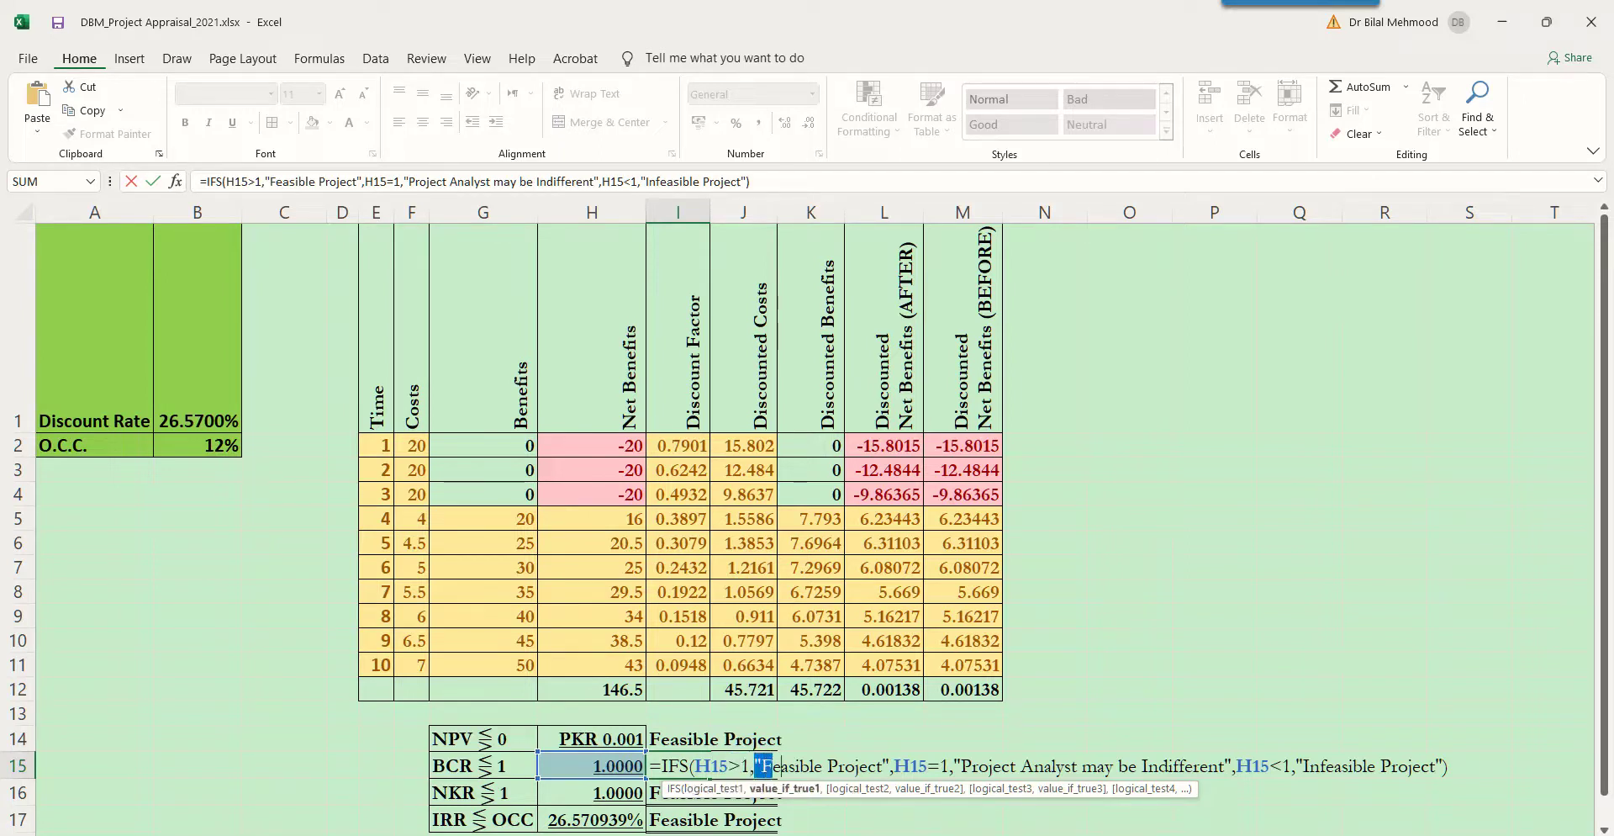
key(shift+Right)
key(shift+Right)
key(shift+Right)
key(shift+Right)
key(Right)
key(Right)
key(shift+Right)
key(shift+Right)
key(shift+Right)
key(Right)
key(Right)
key(Right)
key(Right)
key(shift+Right)
key(shift+Right)
key(shift+Right)
key(shift+Right)
key(shift+Right)
key(shift+Right)
key(shift+Right)
key(shift+Right)
key(shift+Right)
key(shift+Right)
key(shift+Right)
key(shift+Right)
key(shift+Right)
key(shift+Right)
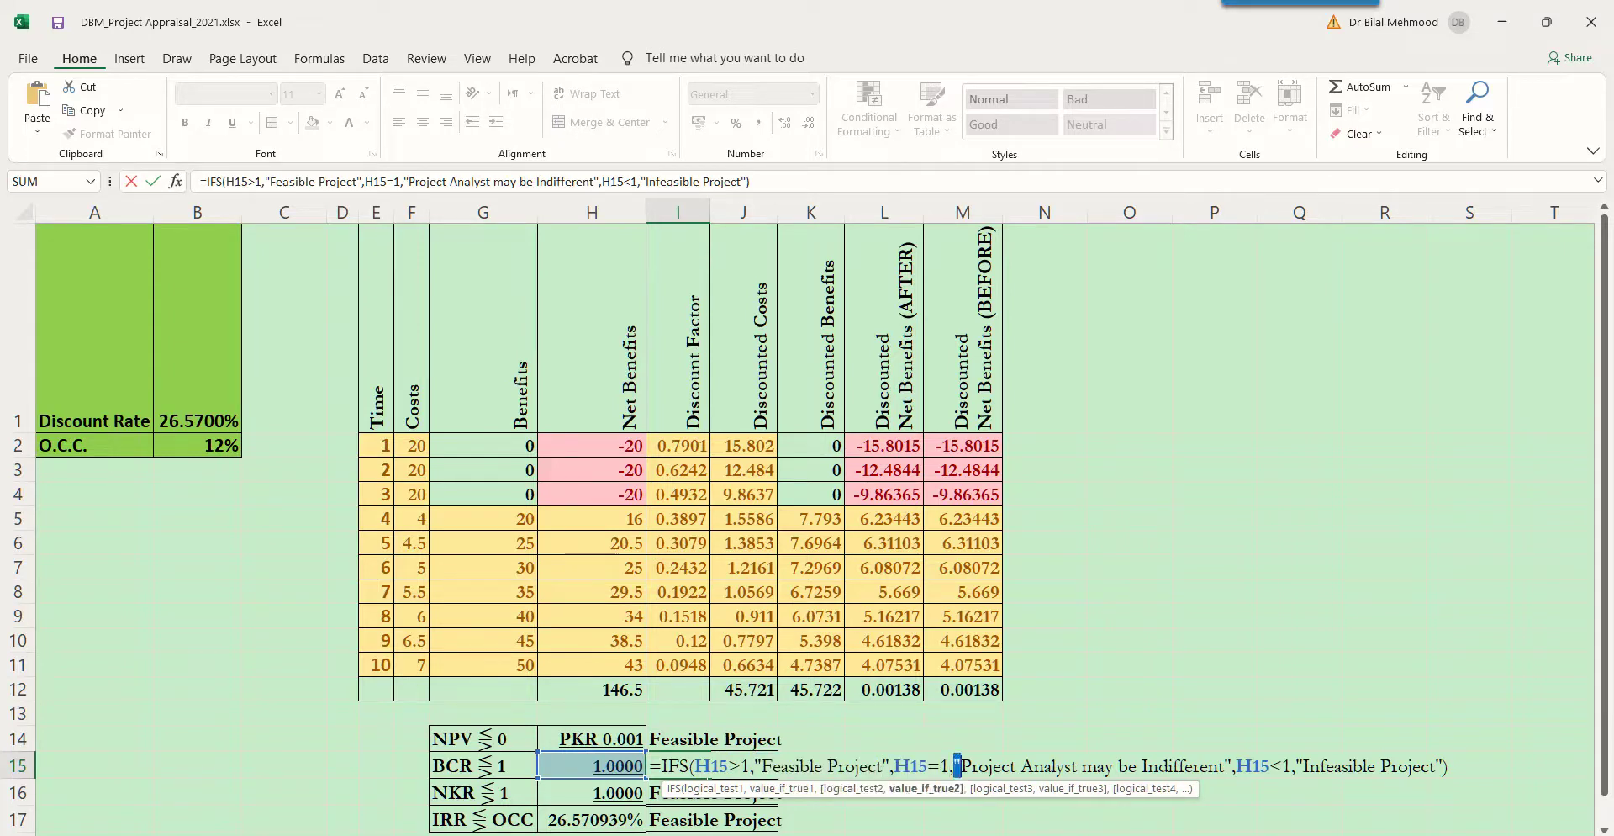
key(shift+Right)
key(shift+Right)
key(shift+Right)
key(shift+Right)
key(shift+Right)
key(shift+Right)
key(shift+Right)
key(shift+Right)
key(shift+Right)
key(shift+Right)
key(shift+Right)
key(shift+Right)
key(shift+Right)
key(shift+Right)
key(shift+Right)
key(shift+Right)
key(shift+Right)
key(shift+Right)
key(shift+Right)
key(shift+Right)
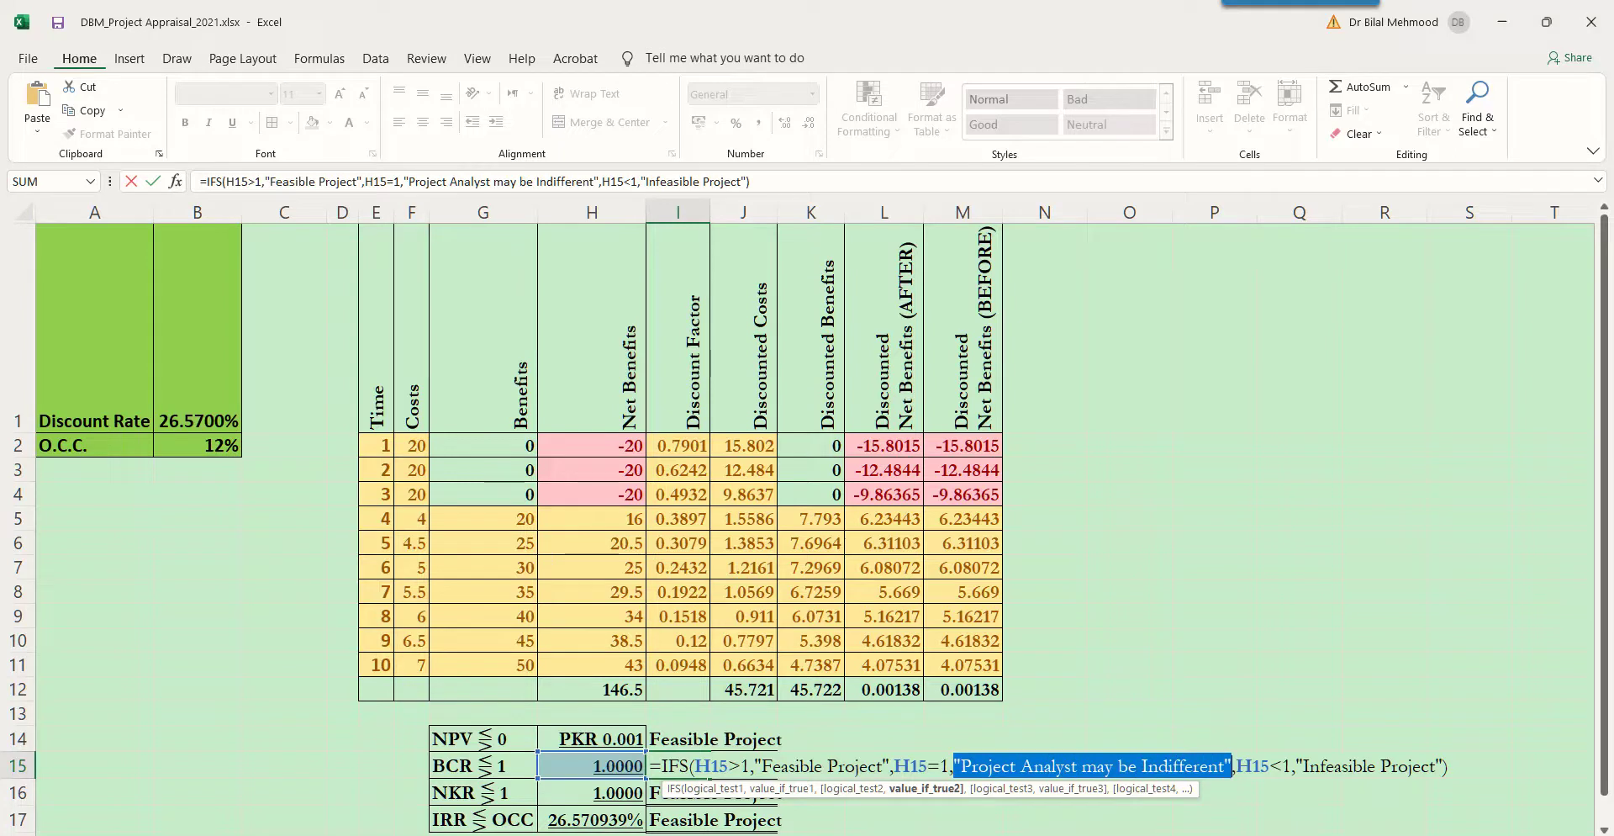
key(Right)
key(shift+Right)
key(shift+Right)
key(shift+Right)
key(shift+Right)
key(shift+Right)
key(Right)
key(Right)
key(Right)
key(shift+Right)
key(shift+Right)
key(shift+Right)
key(shift+Right)
key(shift+Right)
key(shift+Right)
key(shift+Right)
key(shift+Right)
key(shift+Right)
key(shift+Right)
key(shift+Right)
key(shift+Right)
key(shift+Right)
key(shift+Right)
key(shift+Right)
key(shift+Right)
key(shift+Right)
key(shift+Right)
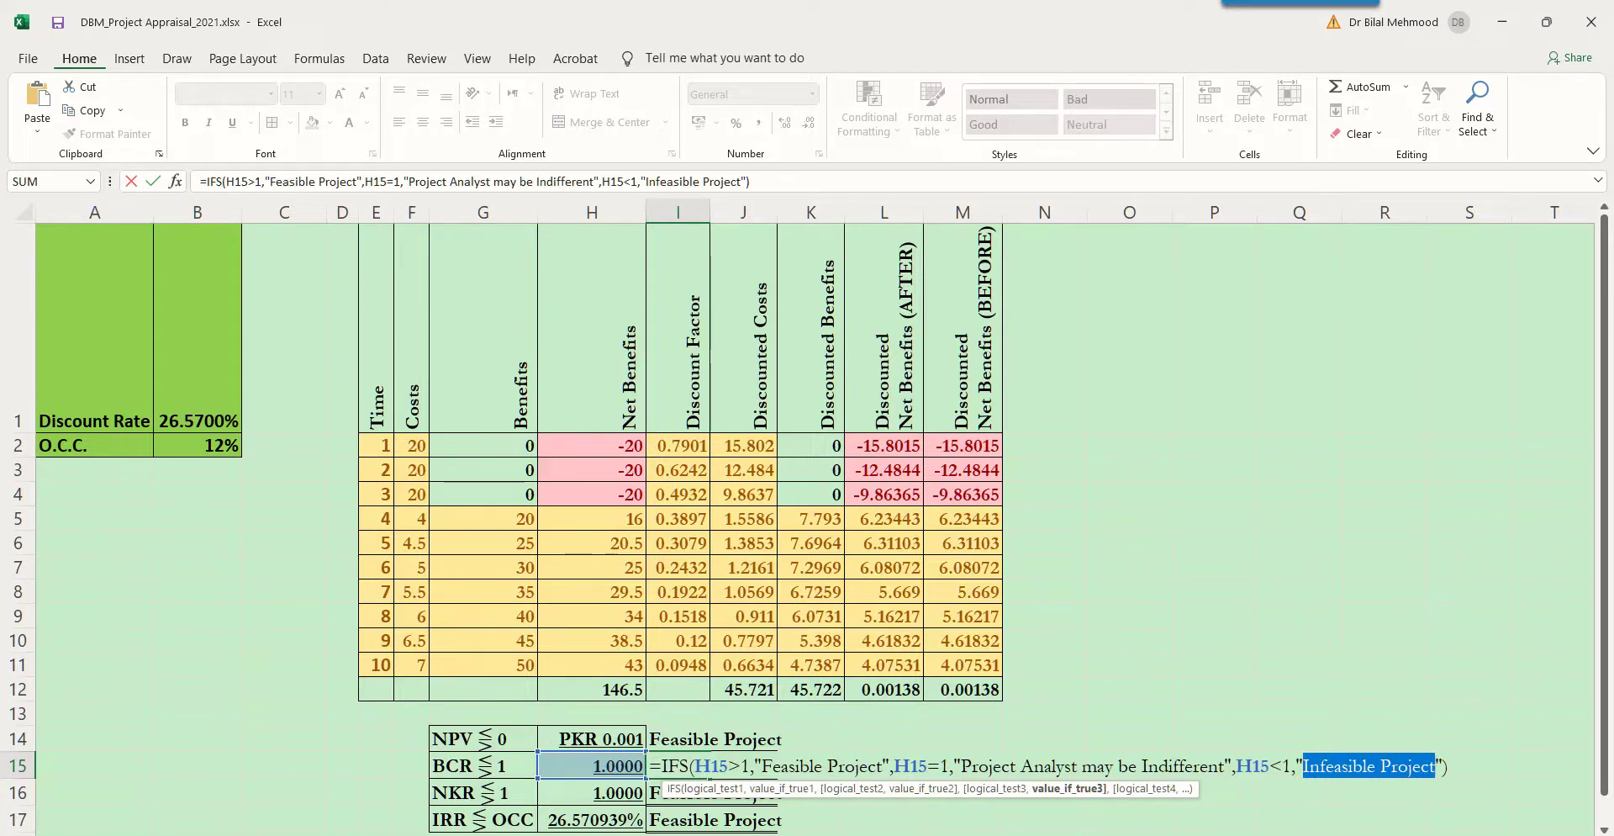
key(Escape)
click(592, 766)
key(Left)
key(Right)
text(1)
key(Return)
key(Up)
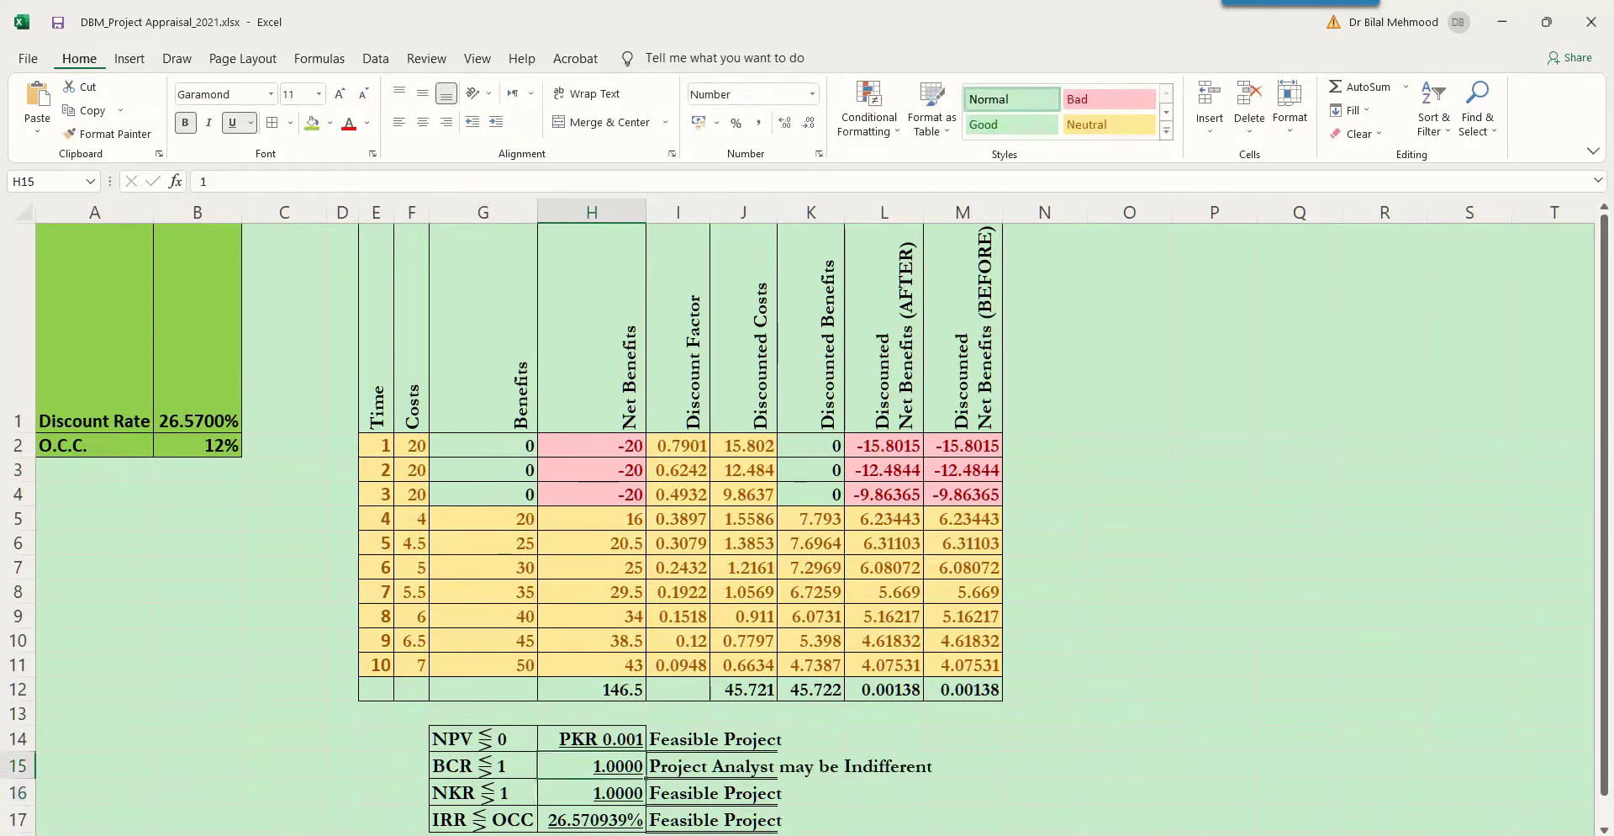
key(Right)
key(shift+Right)
key(shift+Right)
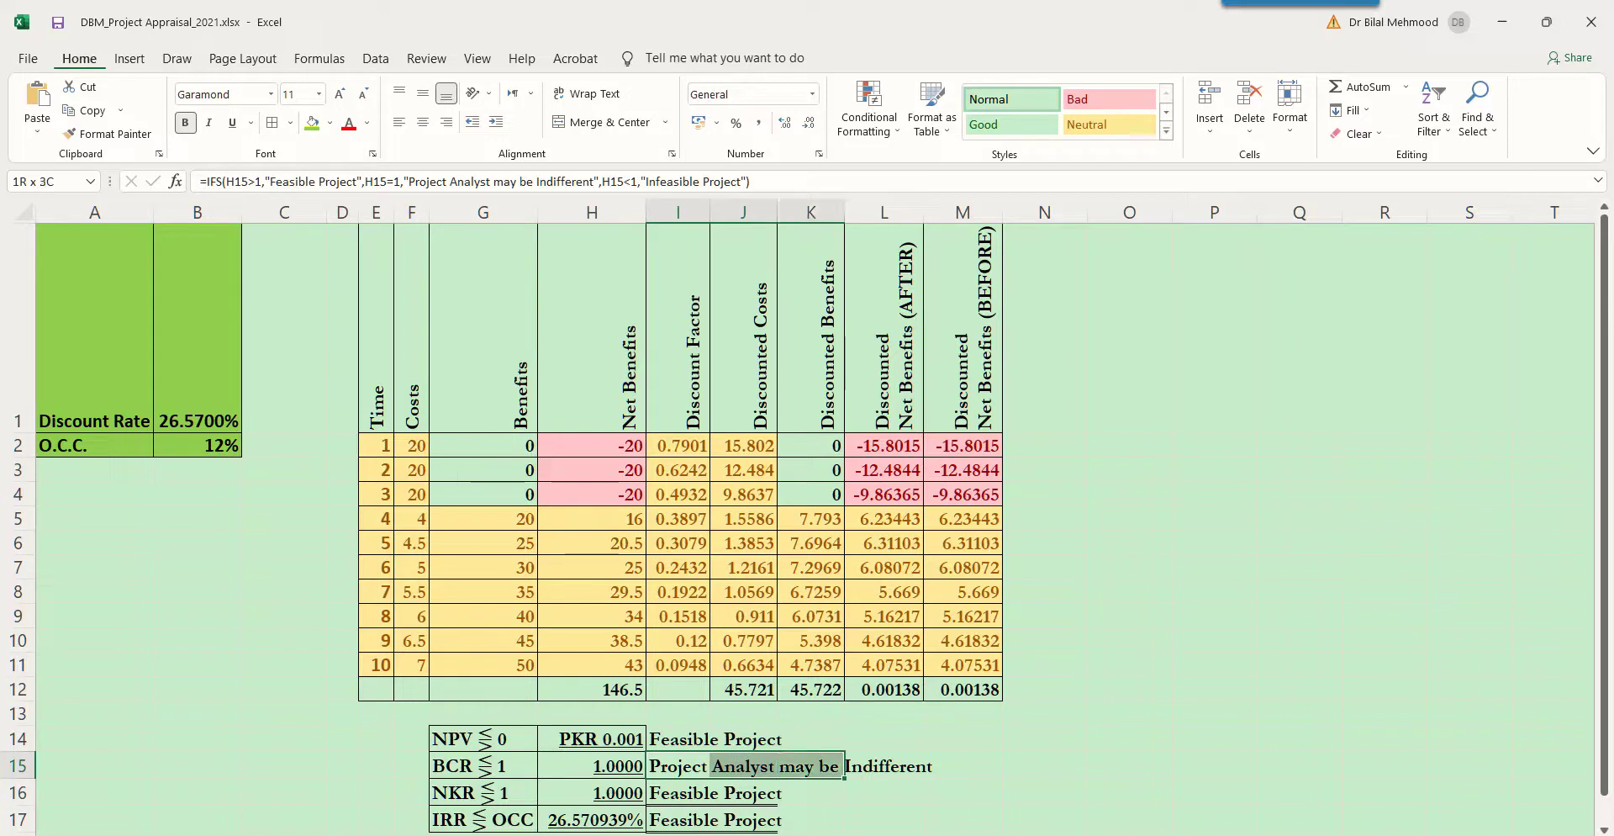
key(shift+Right)
key(Left)
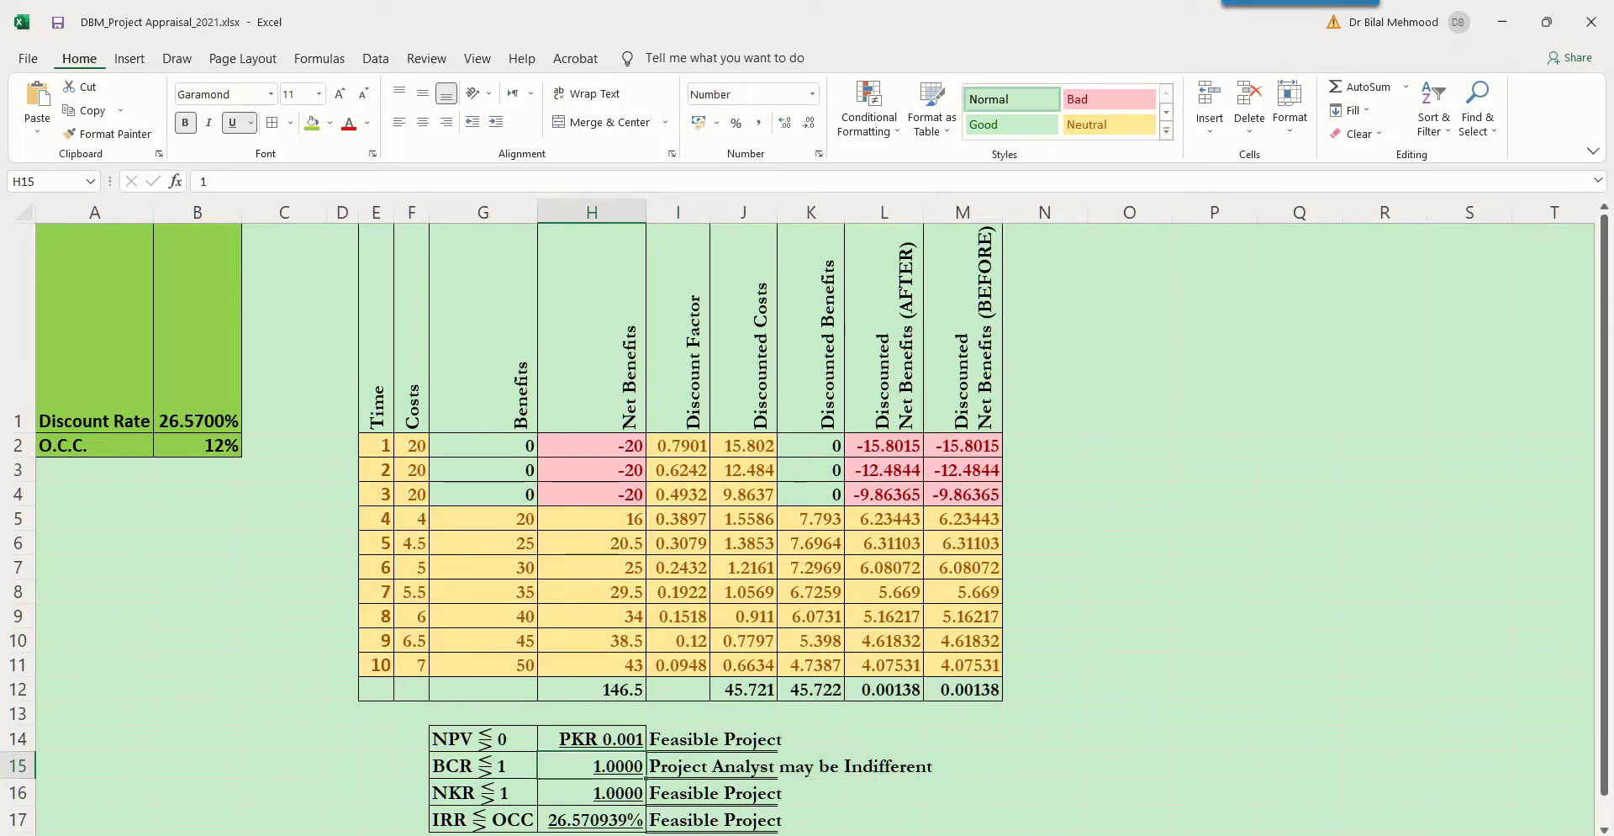
text(0.5)
key(Right)
key(Left)
text(1.5)
key(Return)
key(Up)
key(Right)
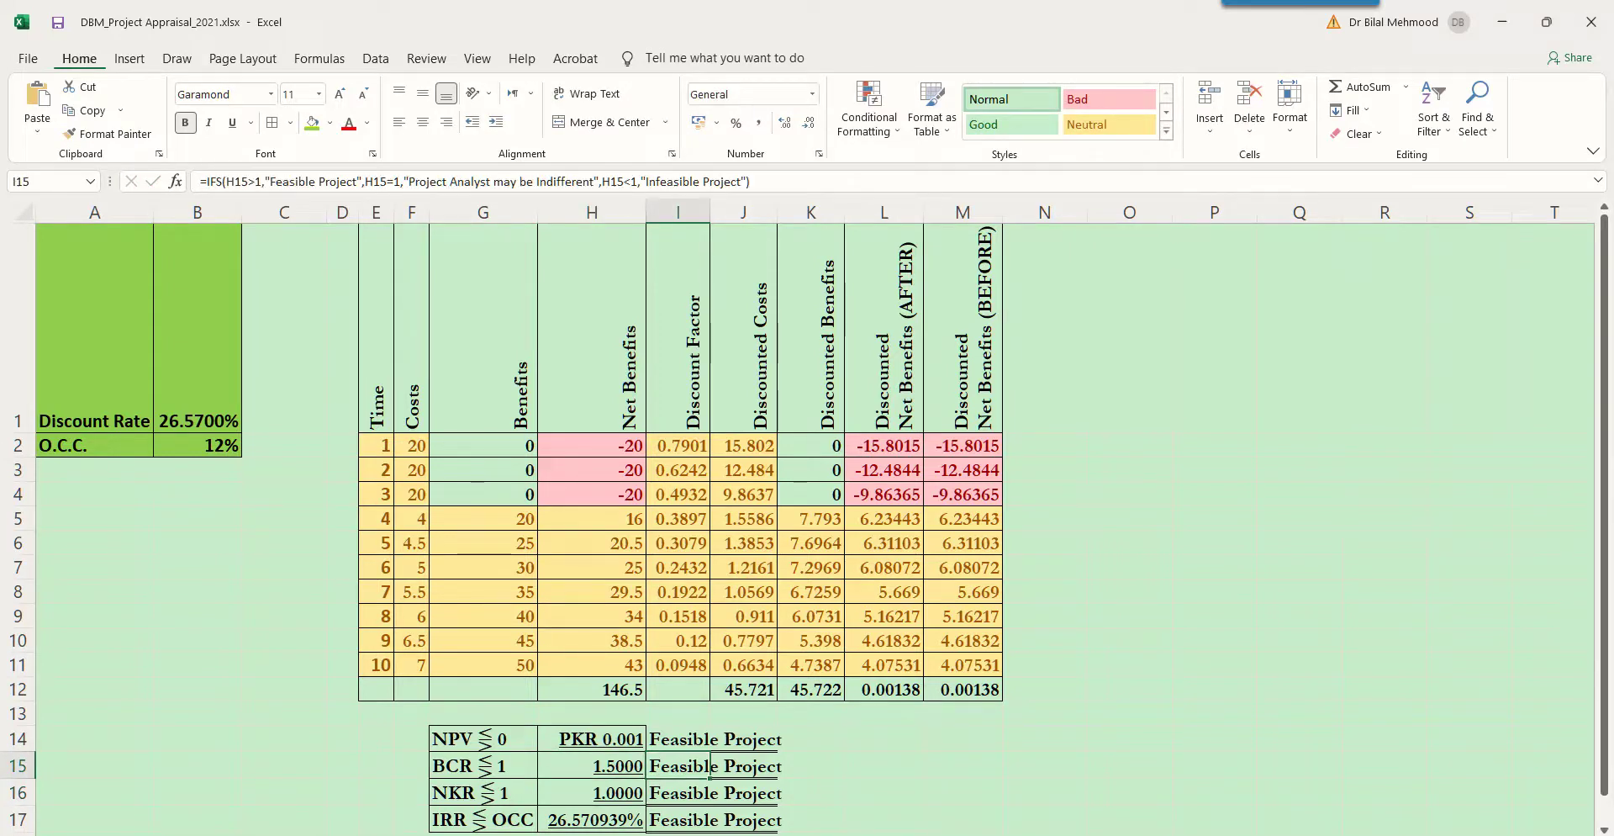
key(ctrl+z)
key(ctrl+z)
key(ctrl+z)
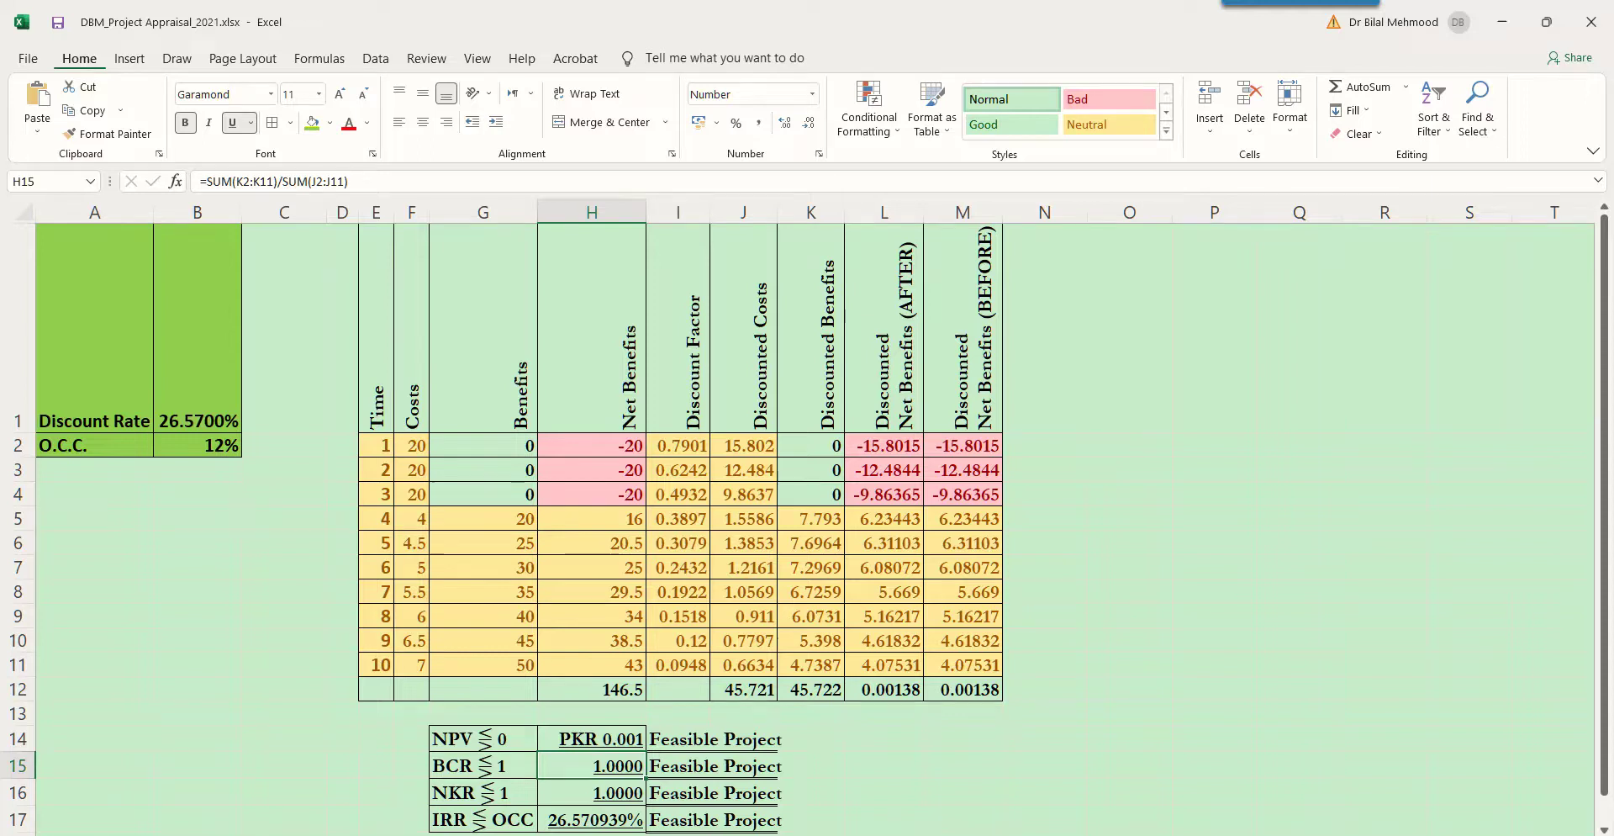
click(711, 767)
drag(483, 766, 711, 805)
click(711, 798)
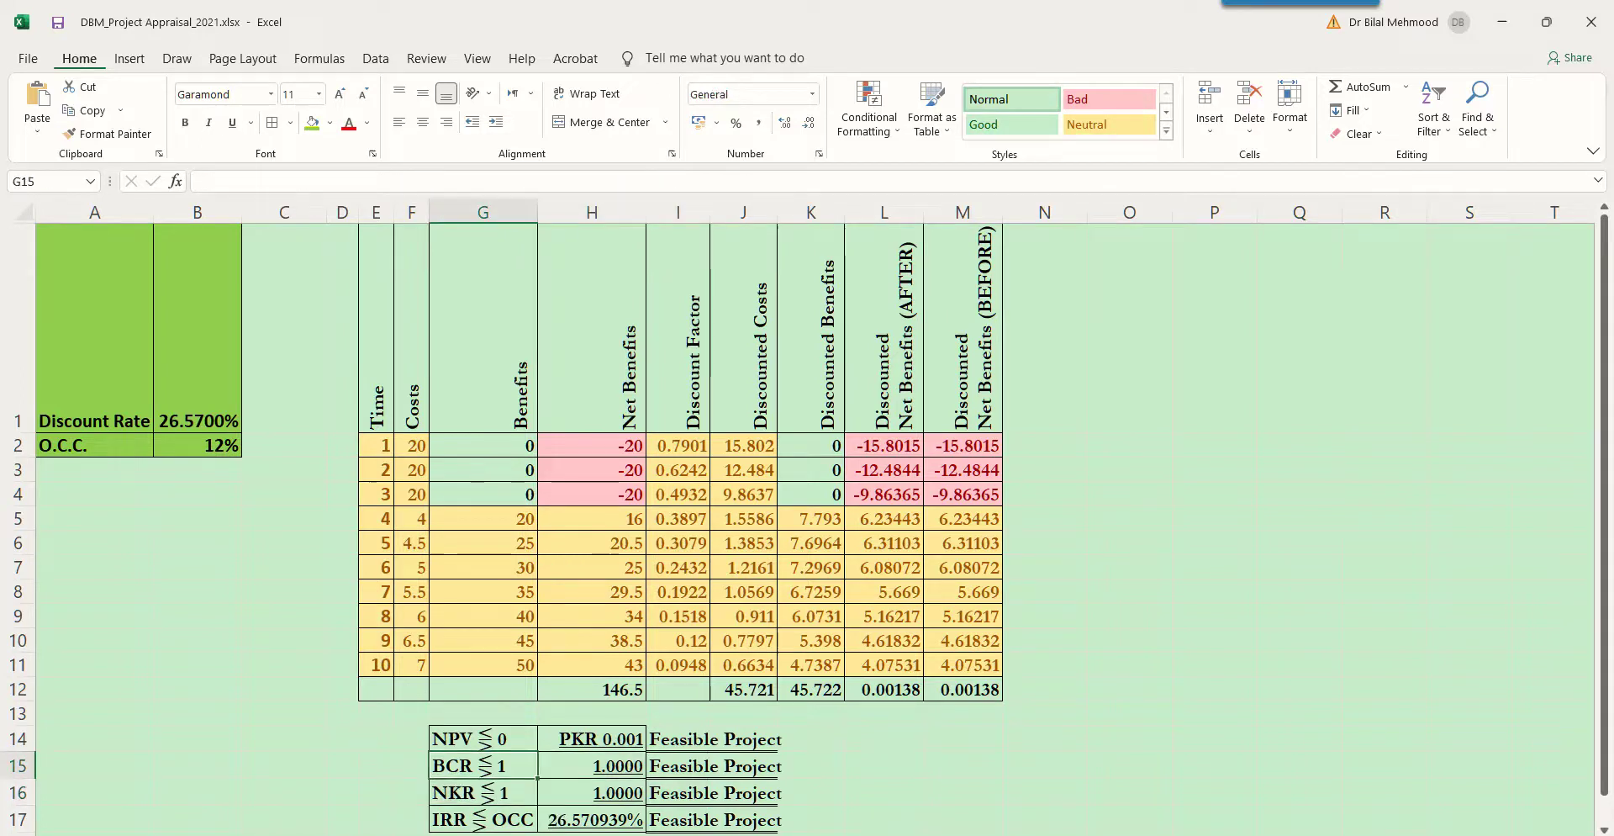
double_click(711, 798)
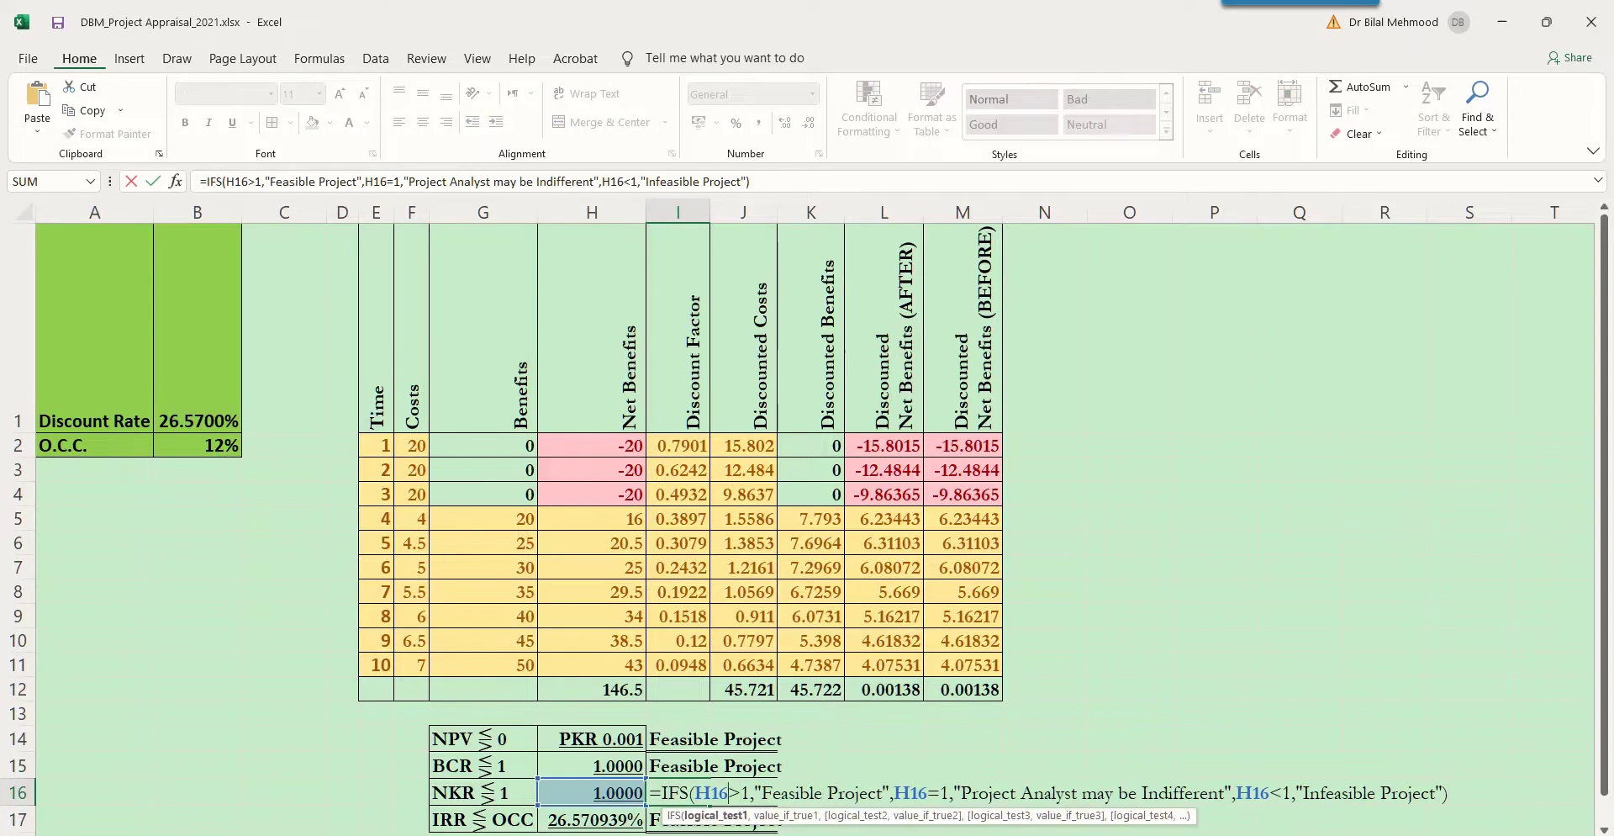
drag(694, 793, 750, 793)
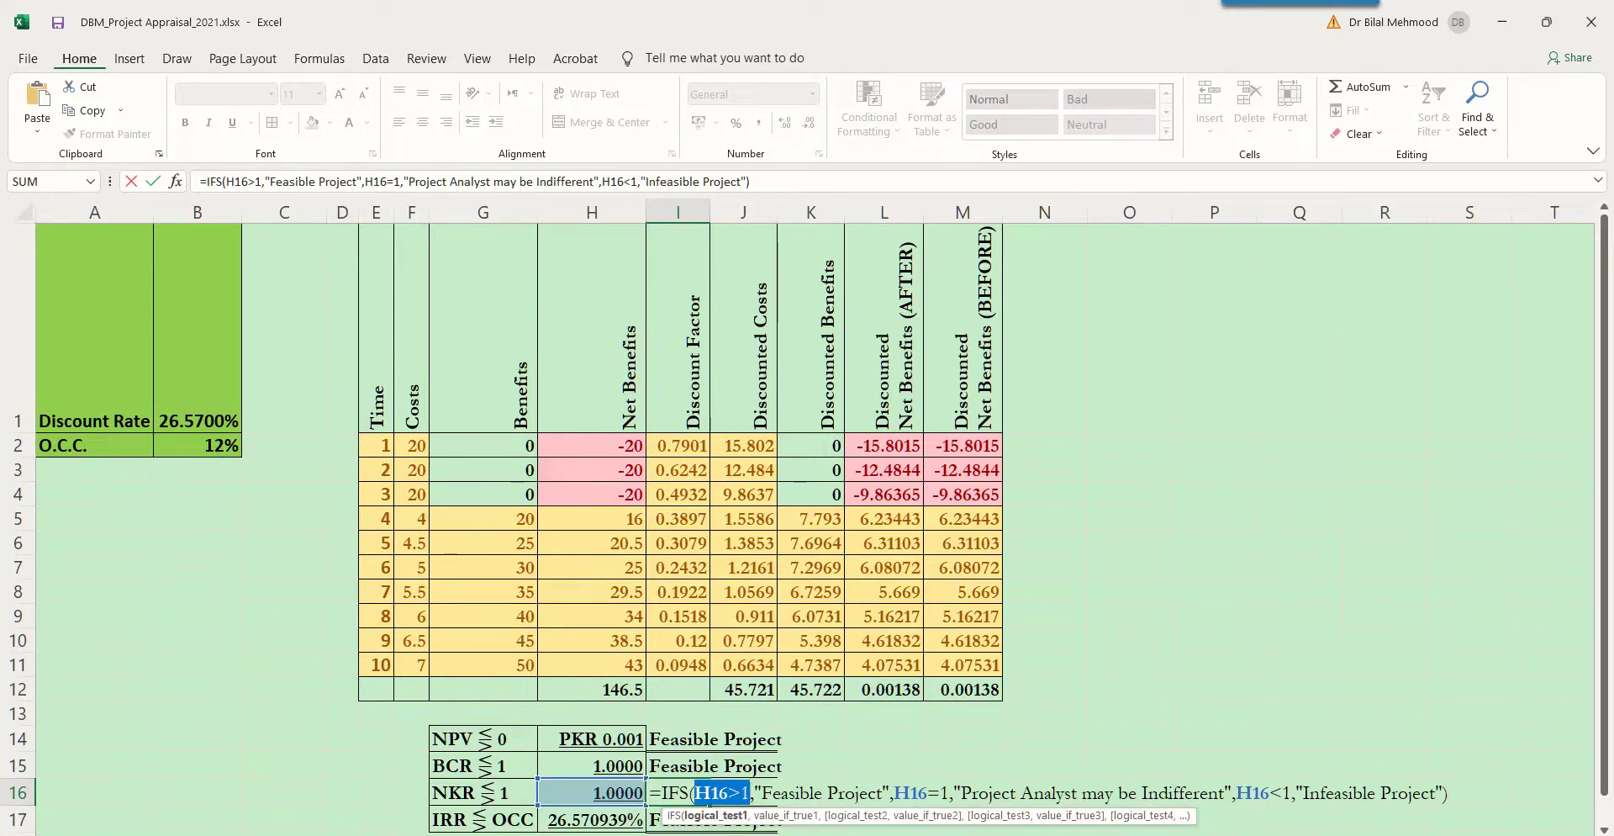
click(752, 793)
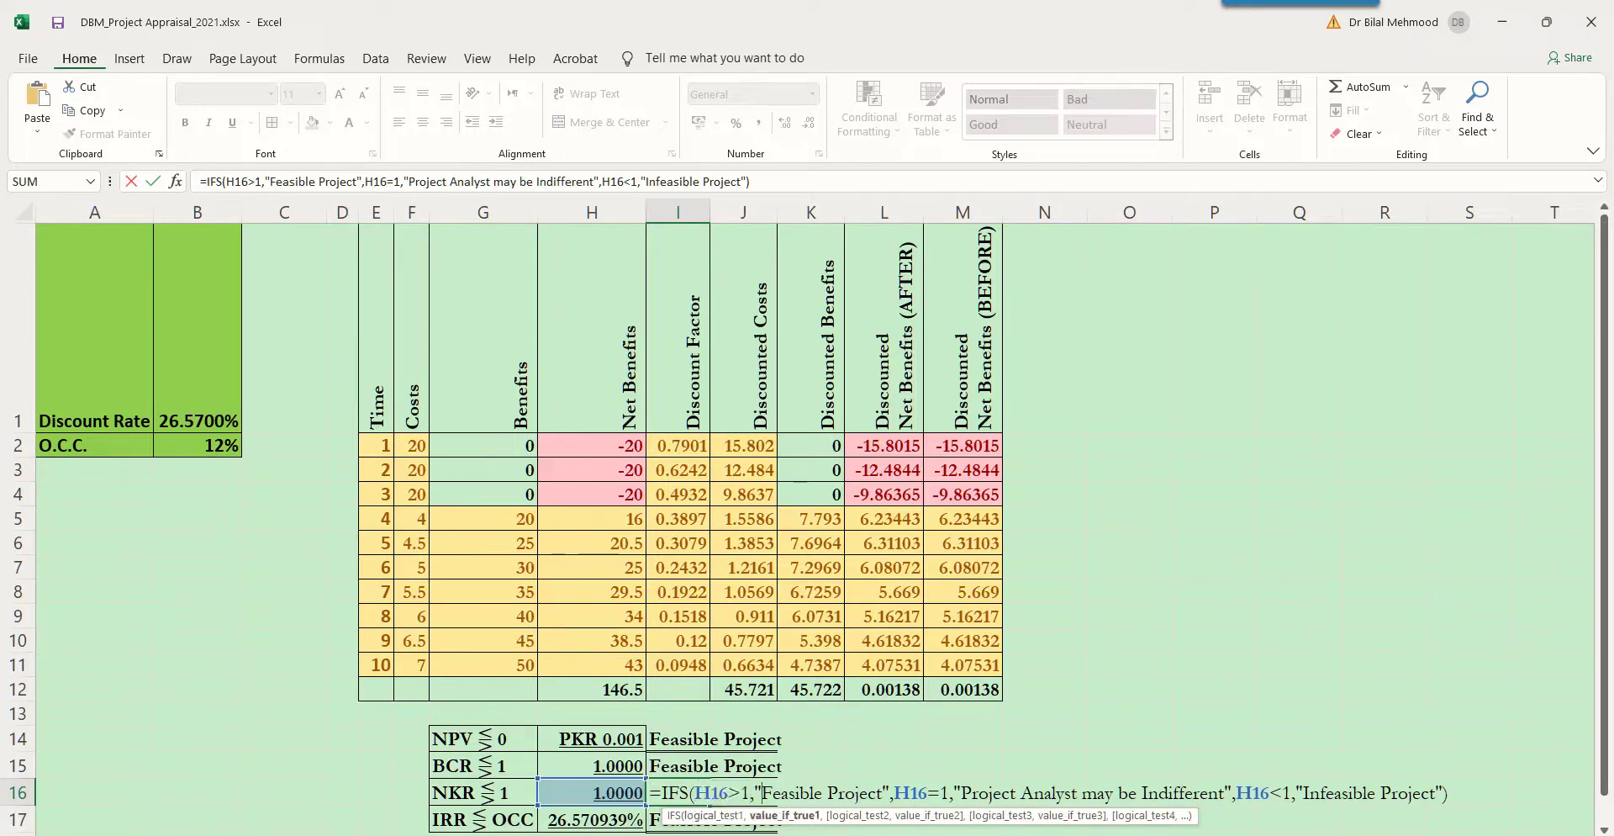
drag(893, 793, 961, 793)
click(962, 793)
click(1235, 793)
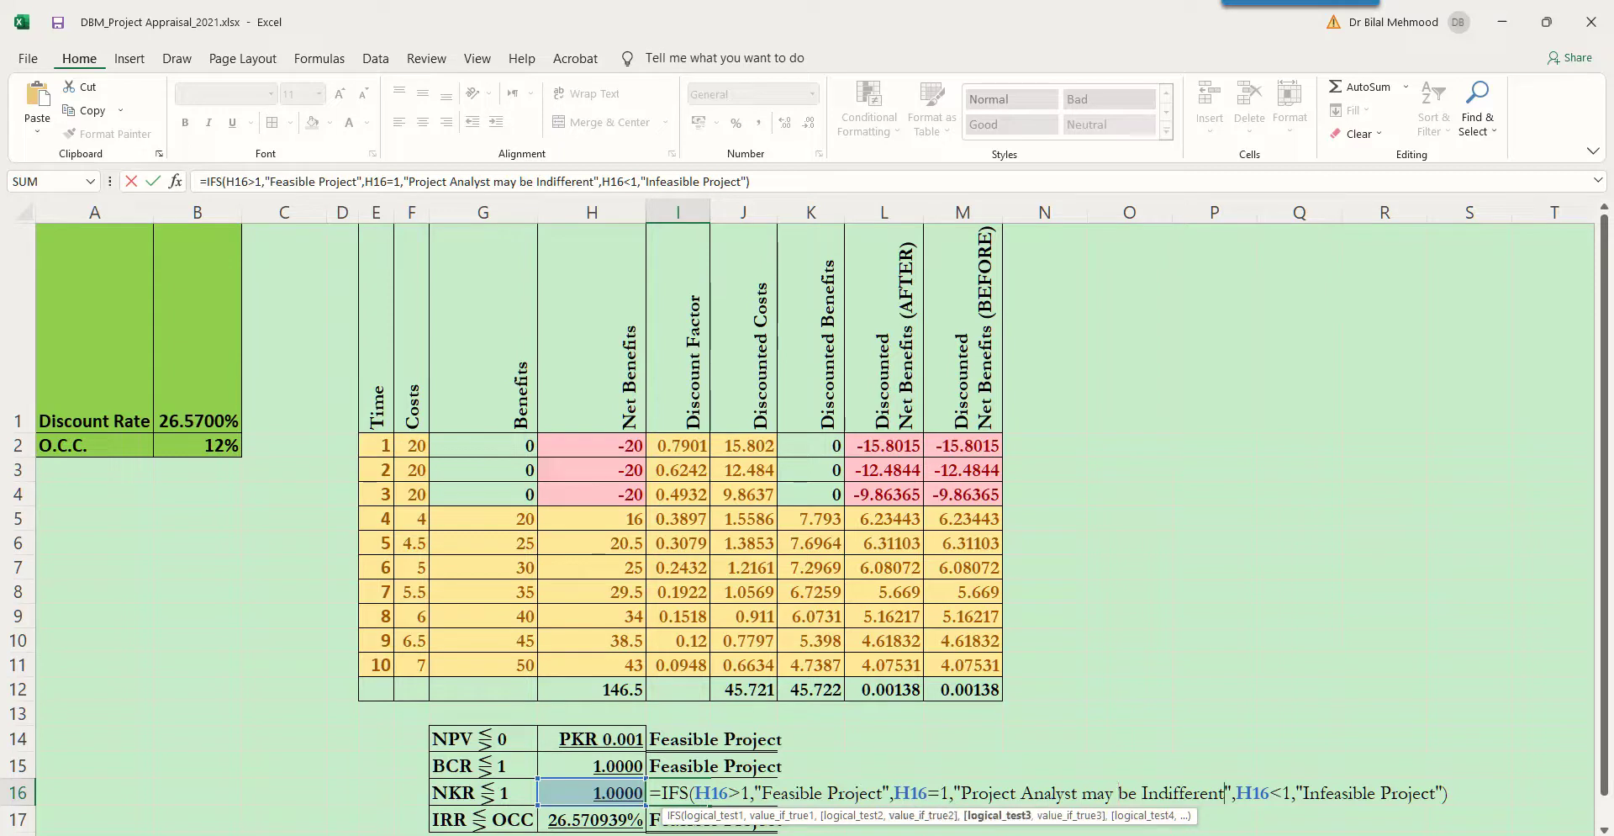
drag(1236, 793, 1293, 793)
click(1449, 793)
- Test I16's verdict by entering 1, 0.6 and finally 1.7 as the NKR in H16
key(Escape)
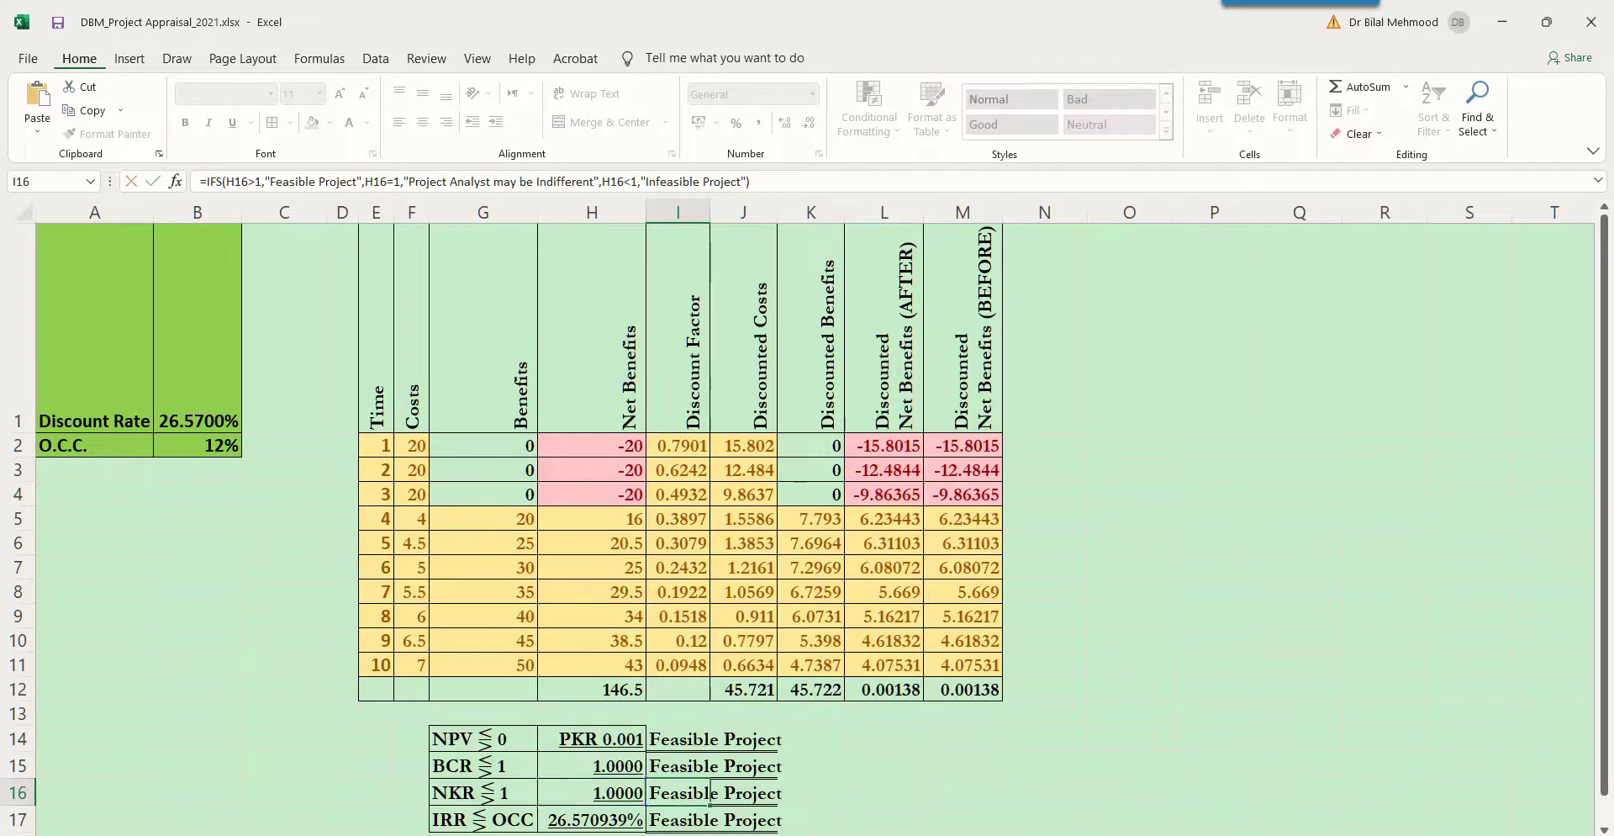
key(Left)
key(Left)
key(Right)
text(1)
key(Return)
key(Up)
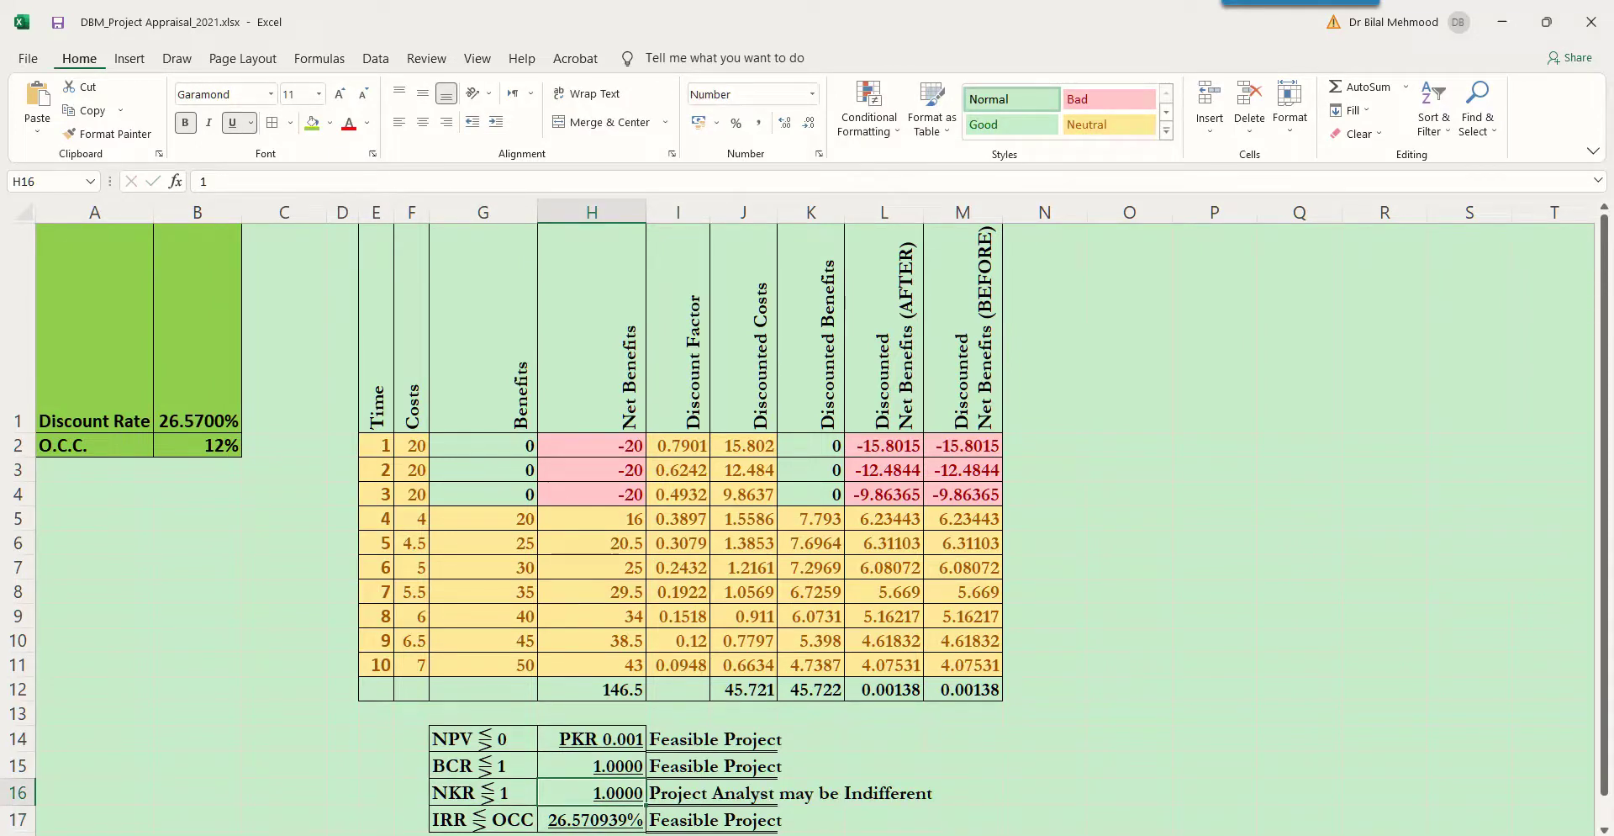
text(0.6)
key(Return)
key(Up)
text(1.7)
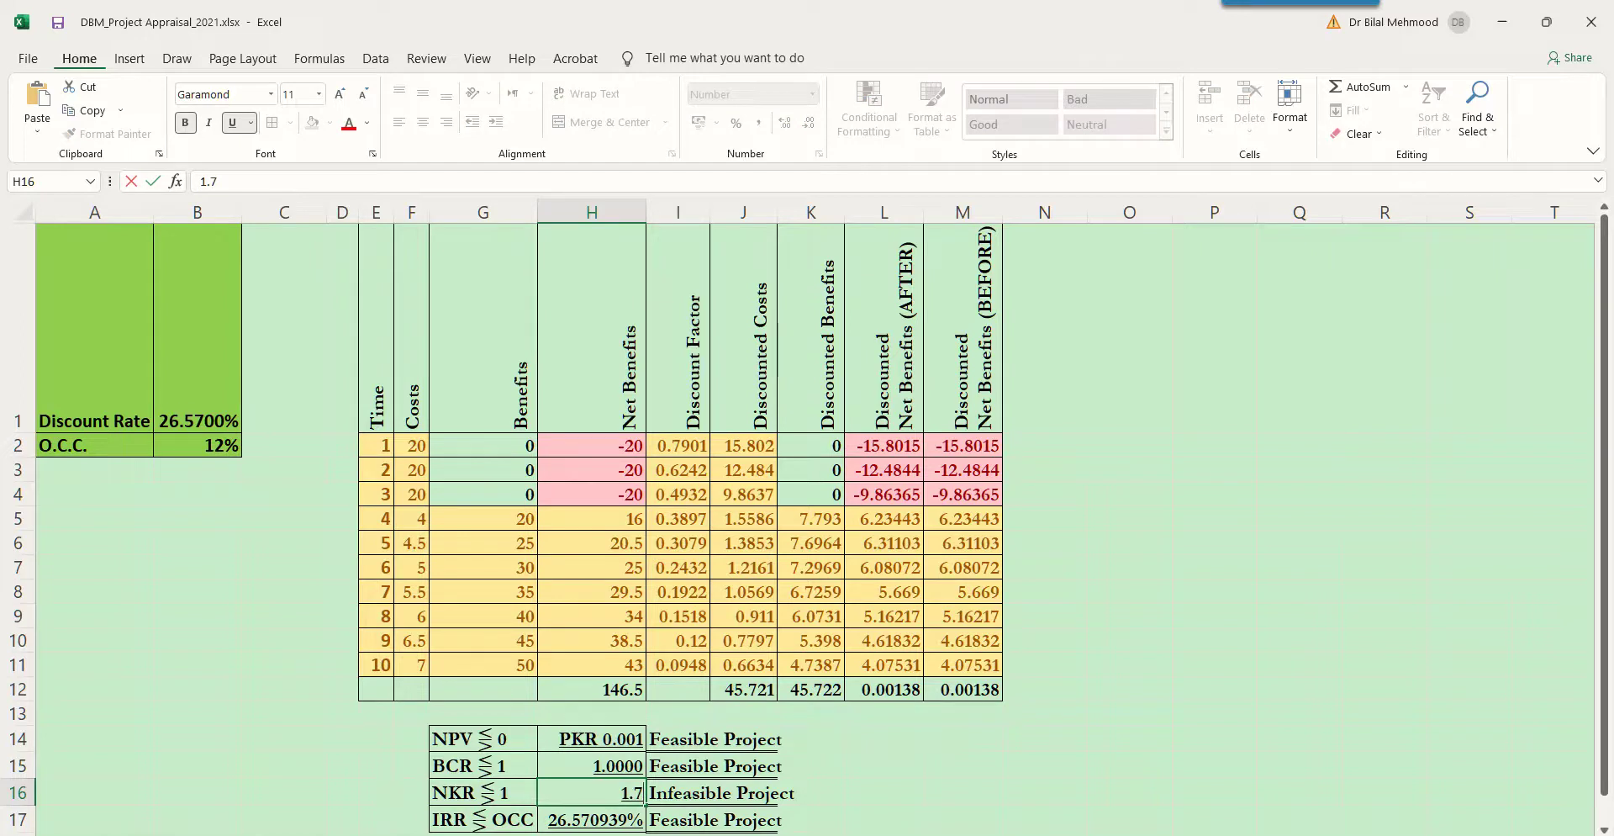
key(Return)
key(Up)
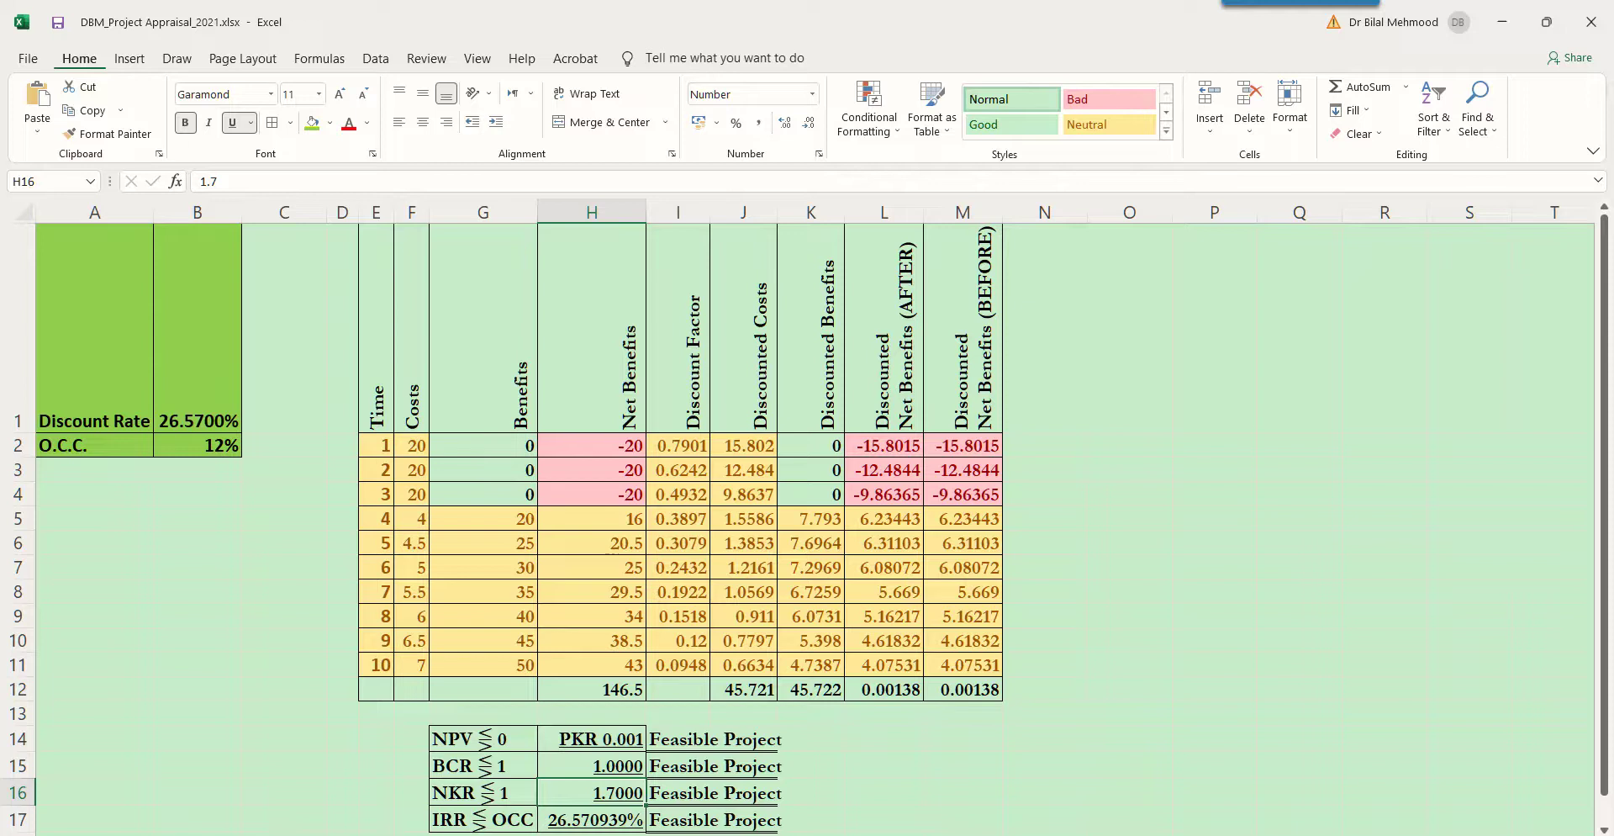
- Enter 1 as a test NKR to show the Indifferent verdict, then undo to restore the formula
key(ctrl+Return)
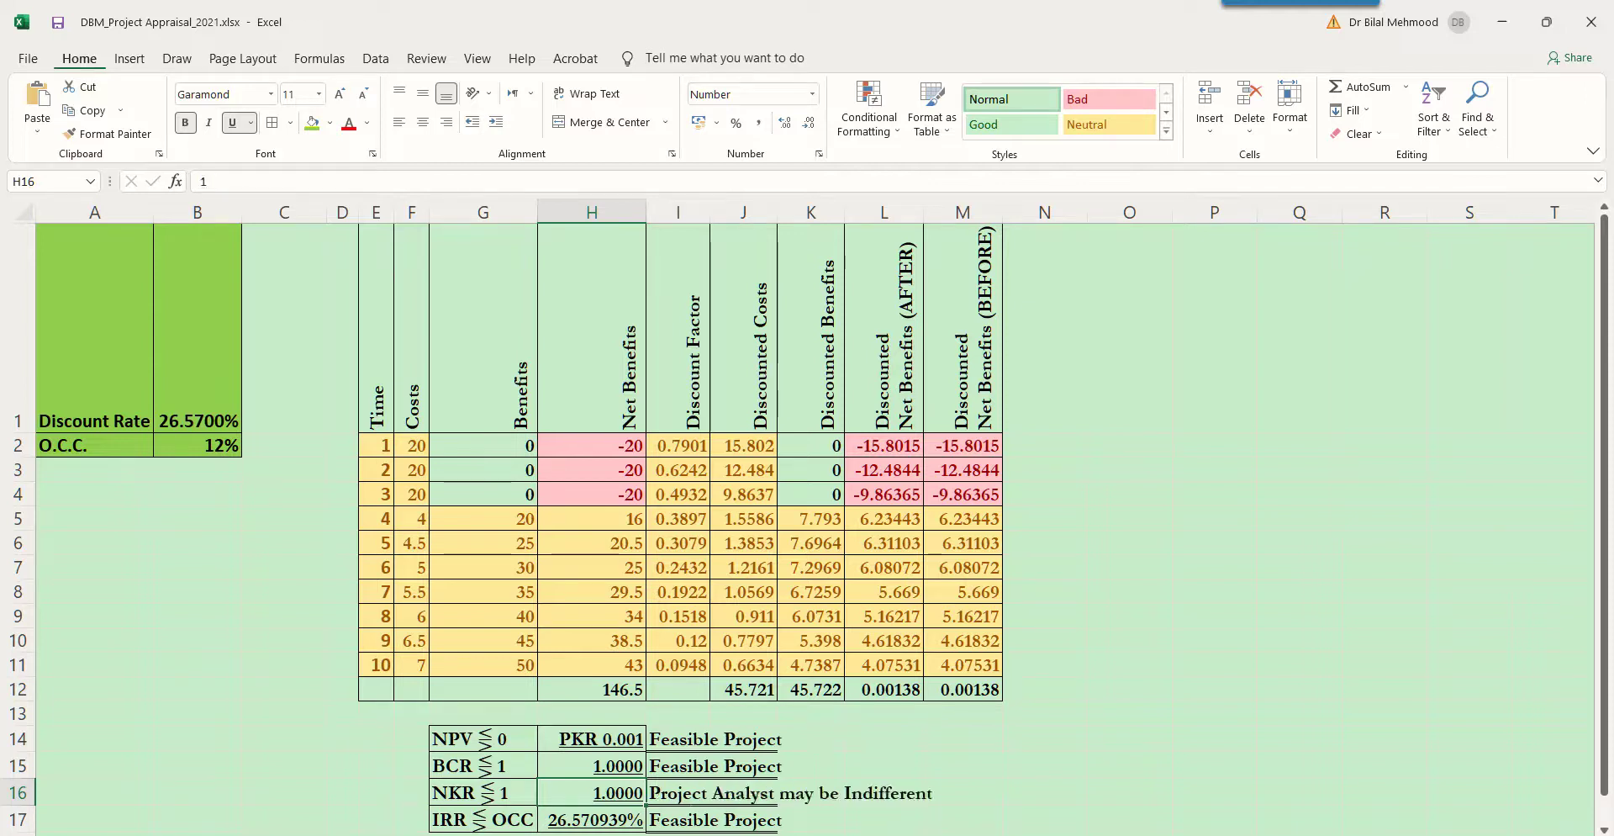
key(ctrl+z)
key(Down)
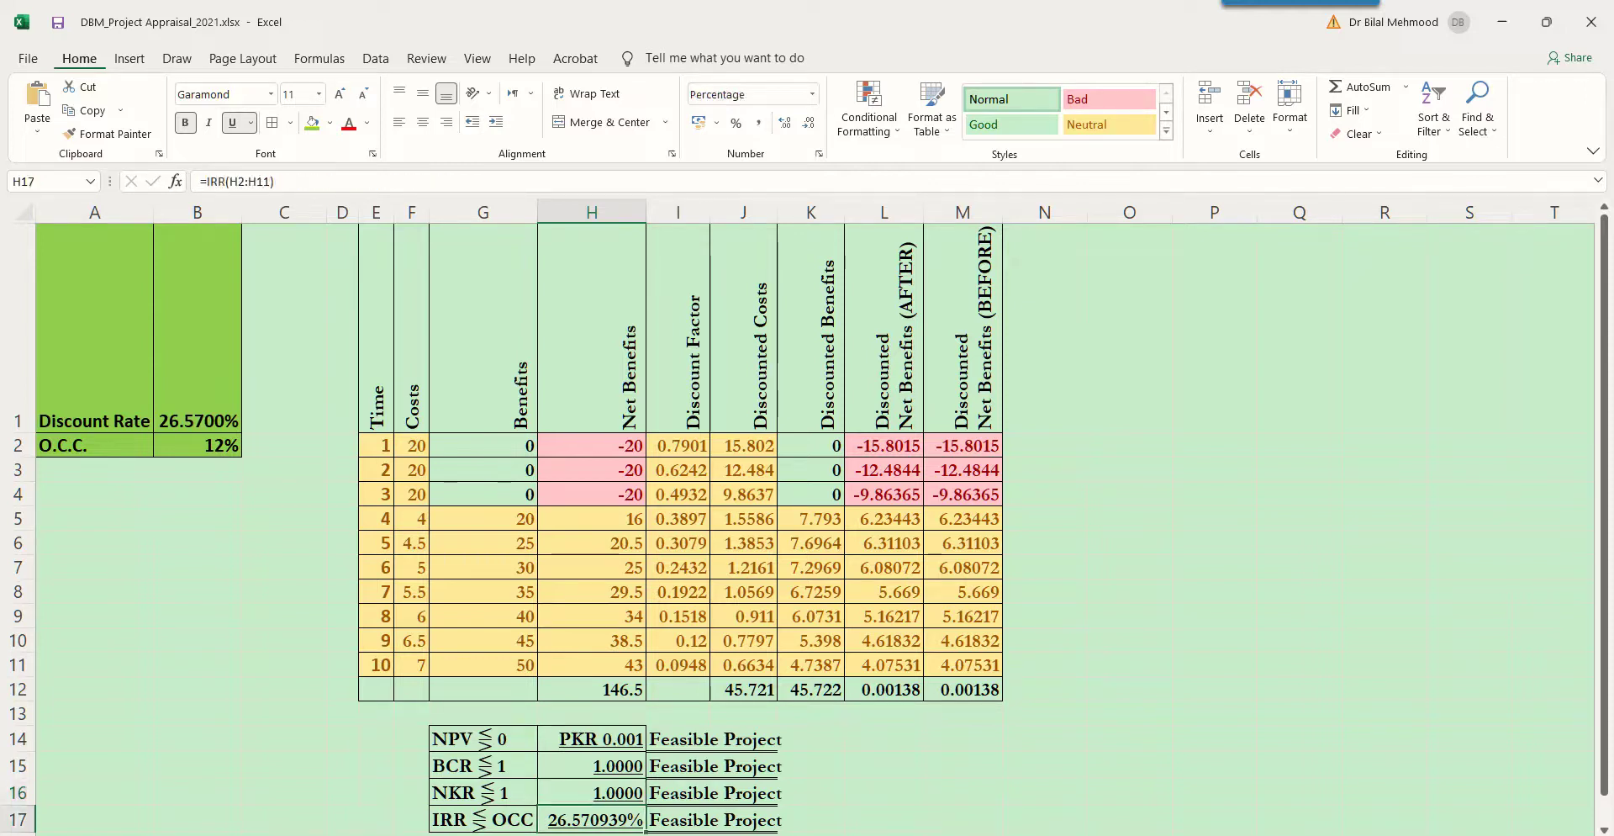
key(Left)
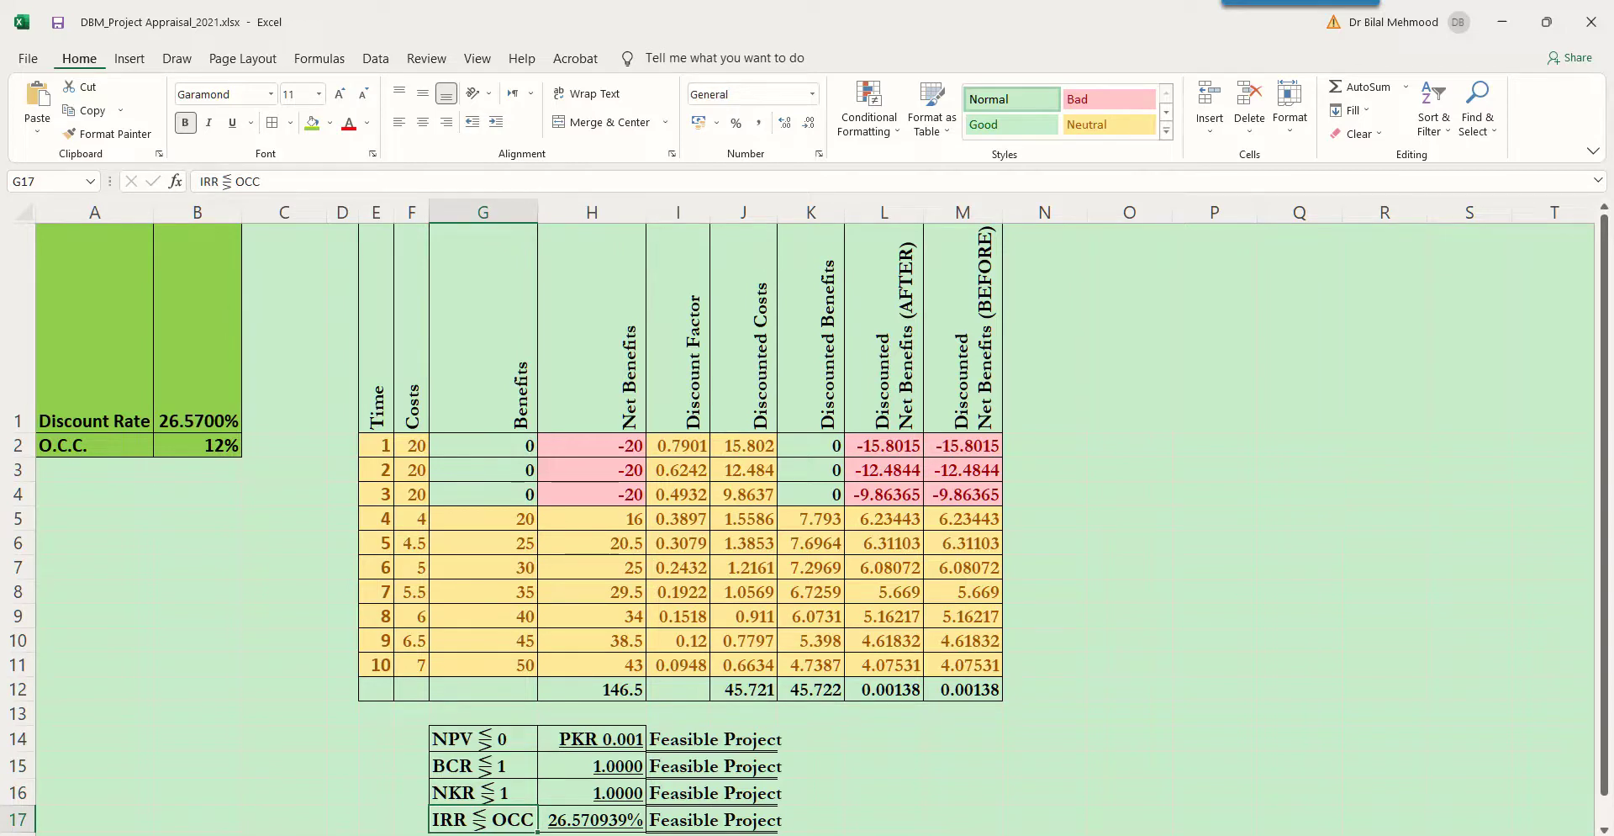
key(Right)
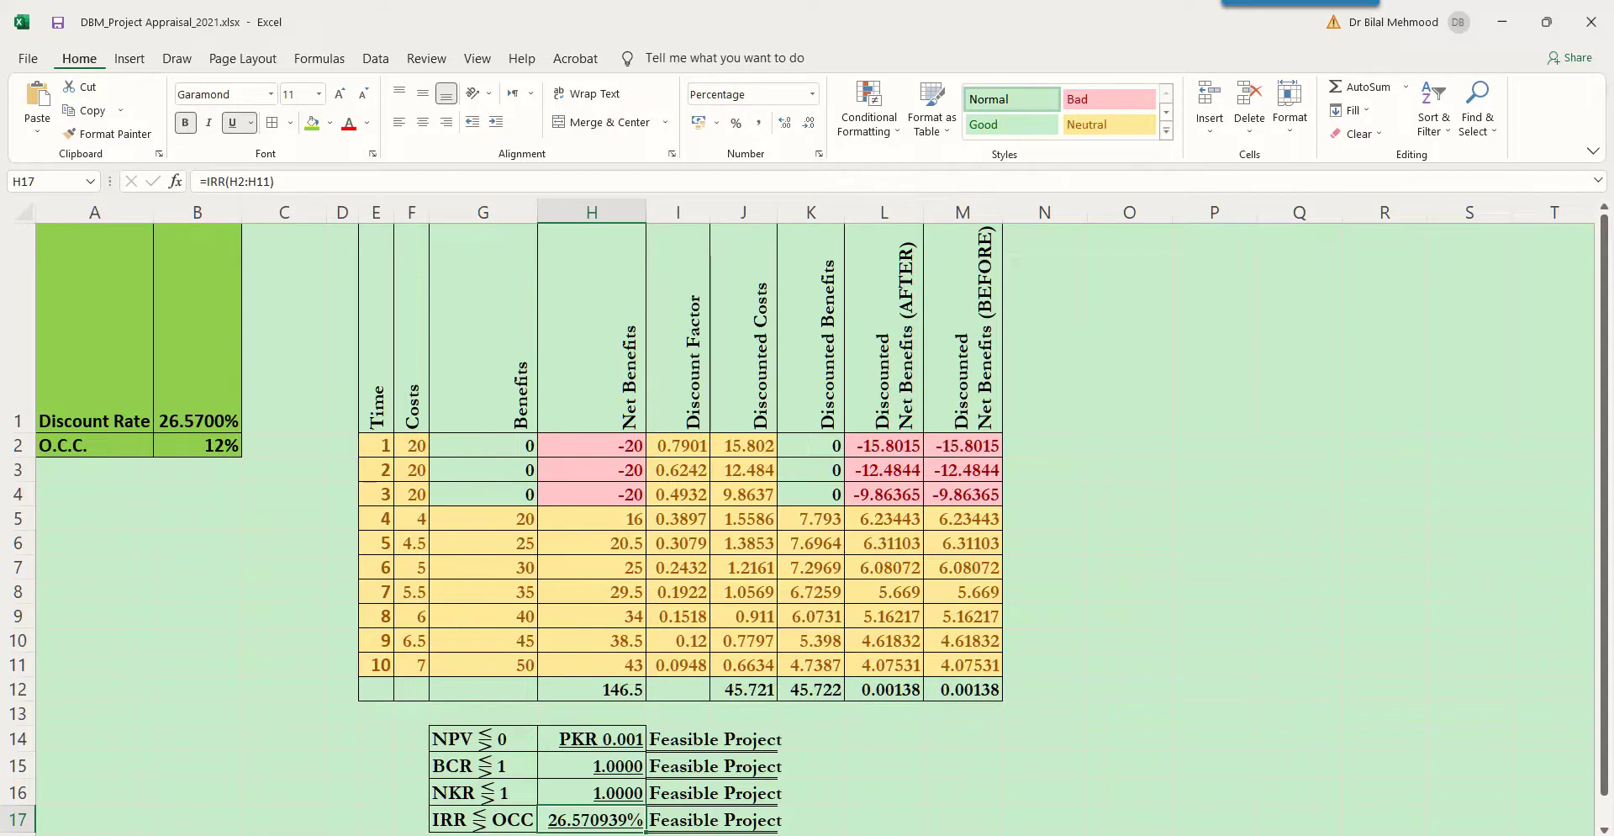
key(Left)
key(Up)
key(Up)
key(Up)
key(Up)
key(Up)
key(Up)
key(Up)
key(Up)
key(Up)
key(Up)
key(Up)
key(Up)
key(Up)
key(Up)
key(Up)
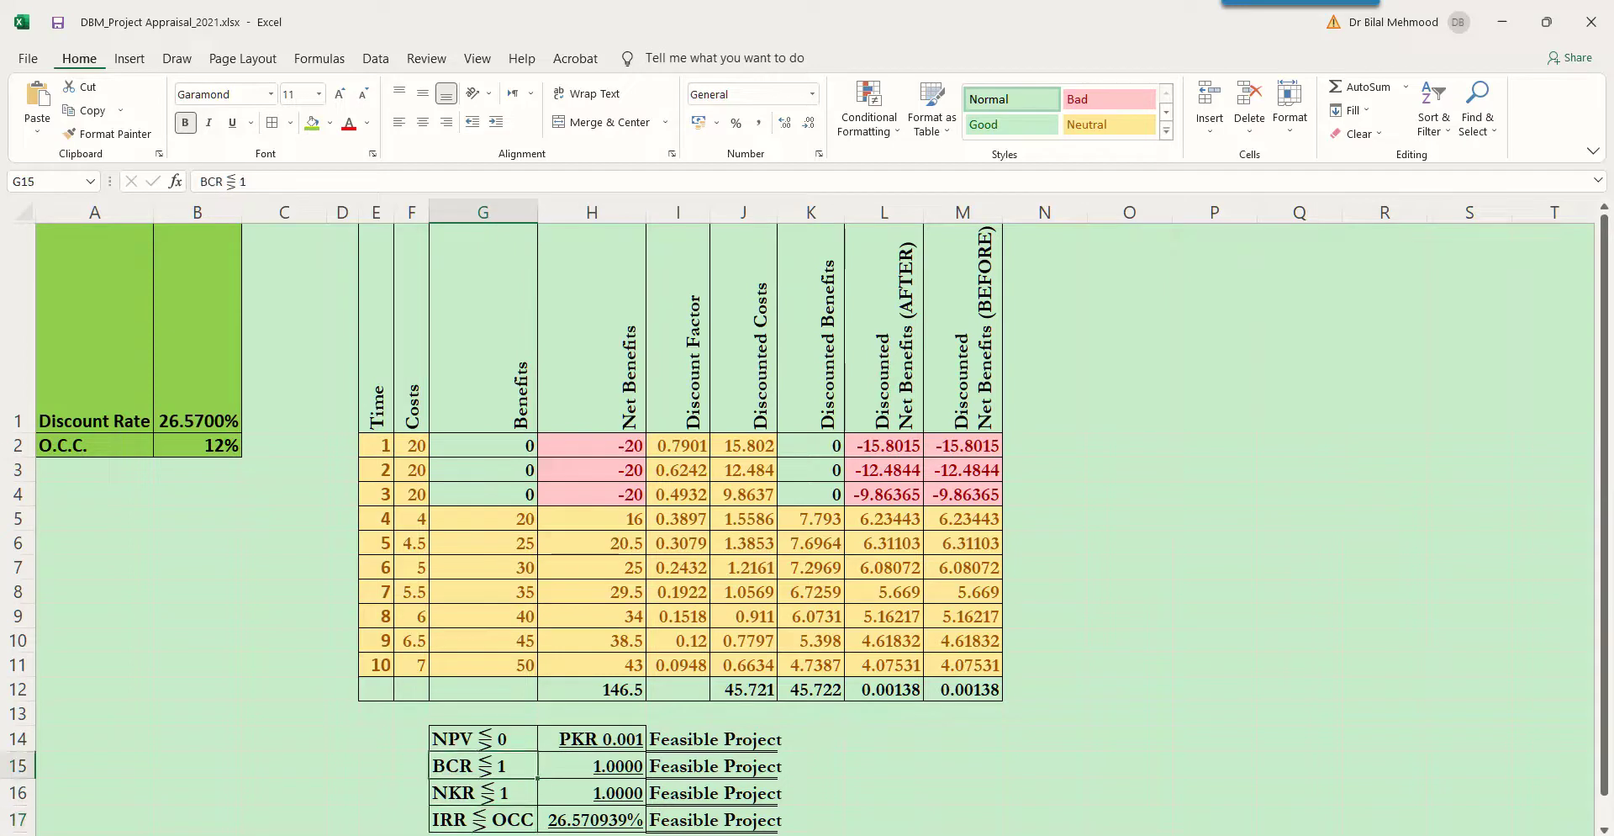
key(Up)
key(Left)
key(Left)
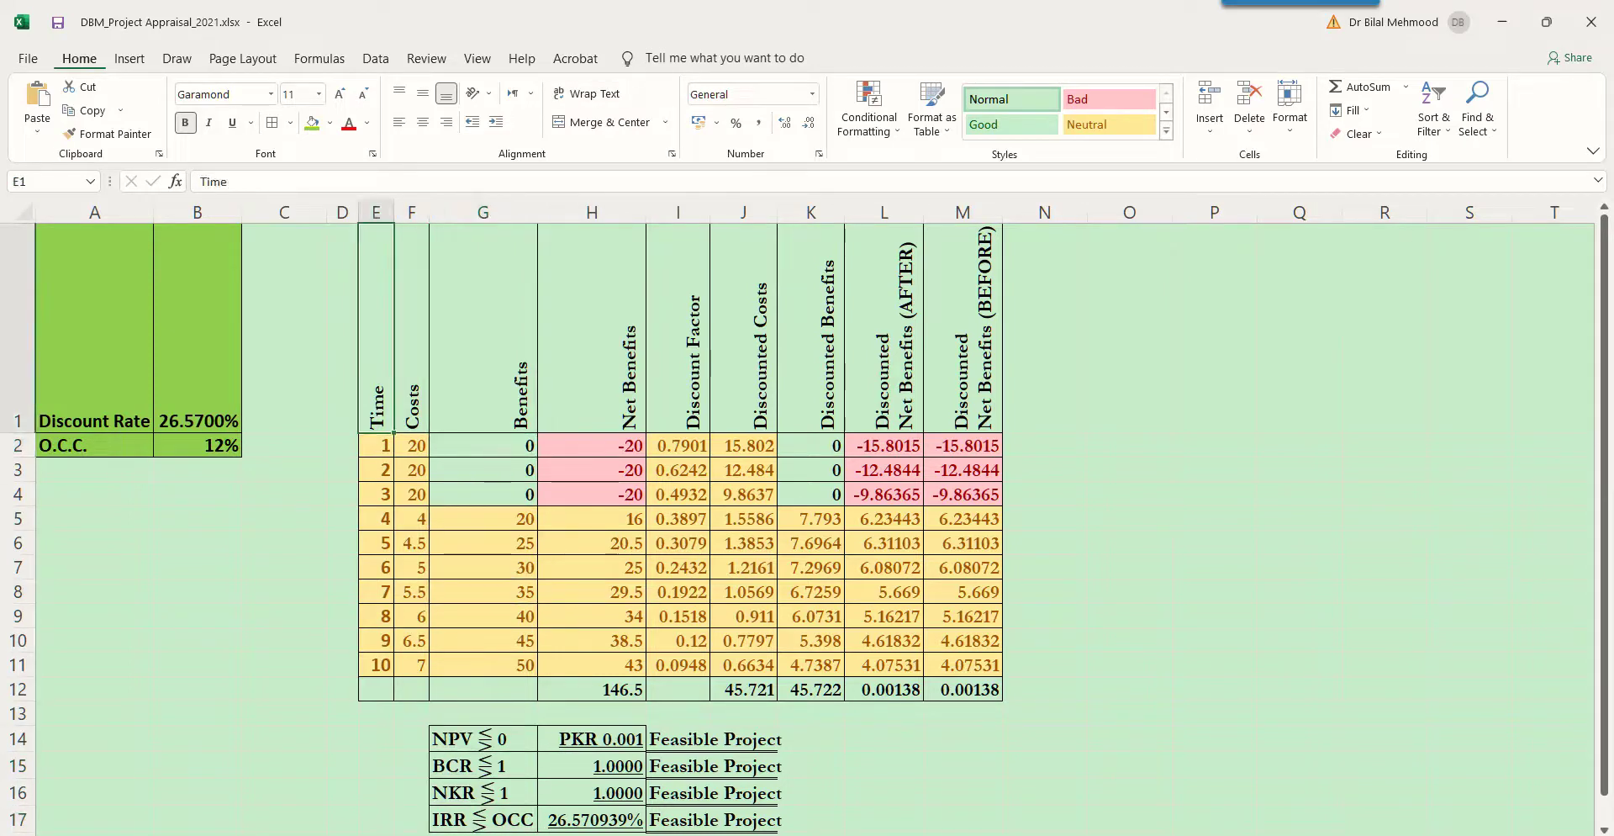
key(Left)
key(Down)
key(Left)
key(Left)
key(Left)
key(F2)
key(shift+Home)
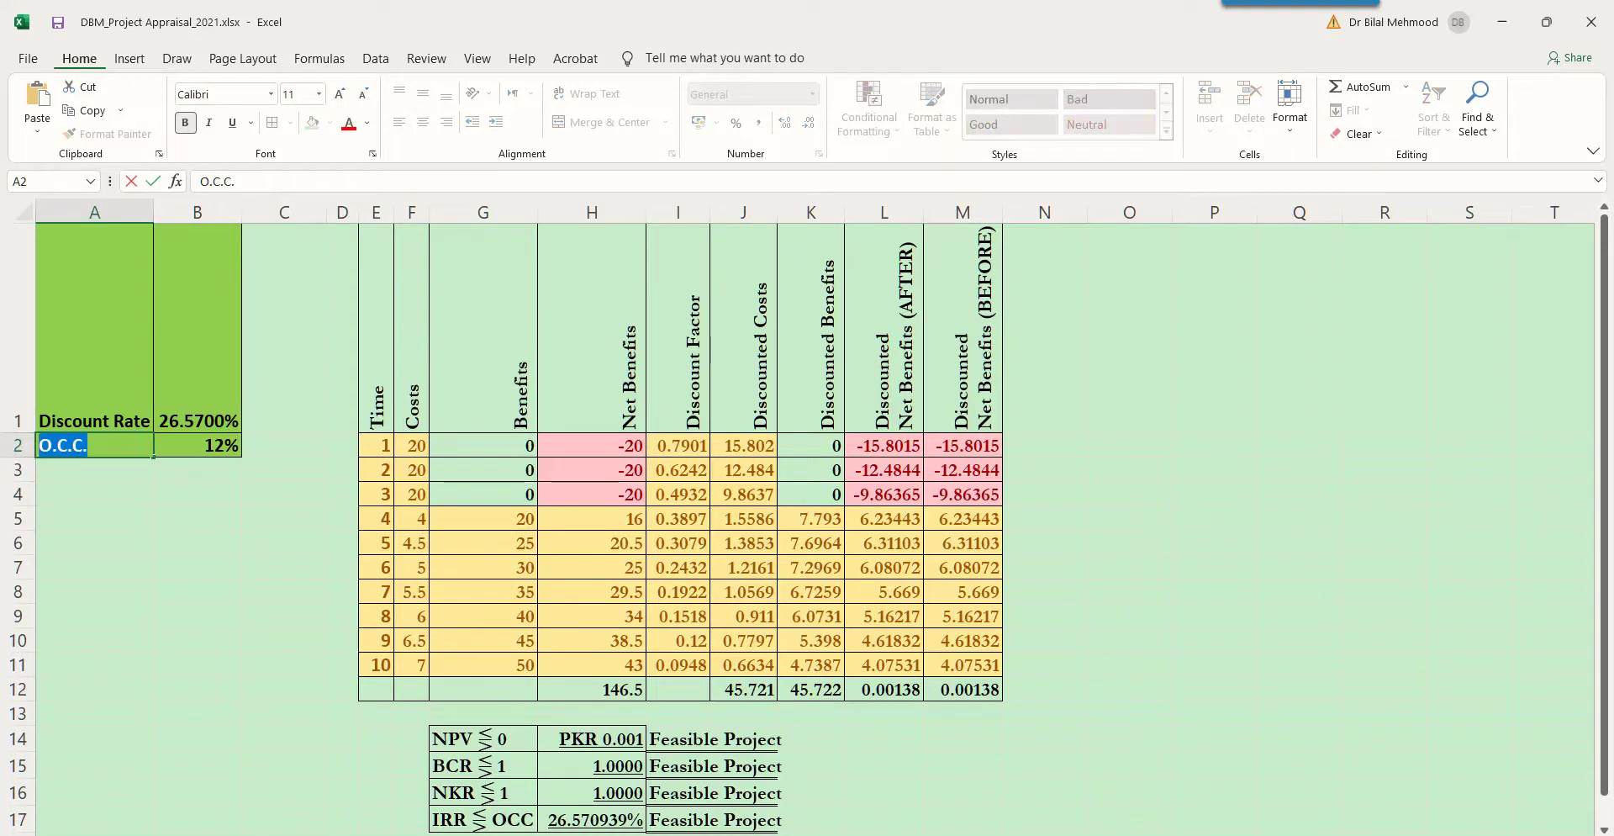
key(Tab)
key(F2)
key(shift+Left)
key(shift+Left)
key(shift+Left)
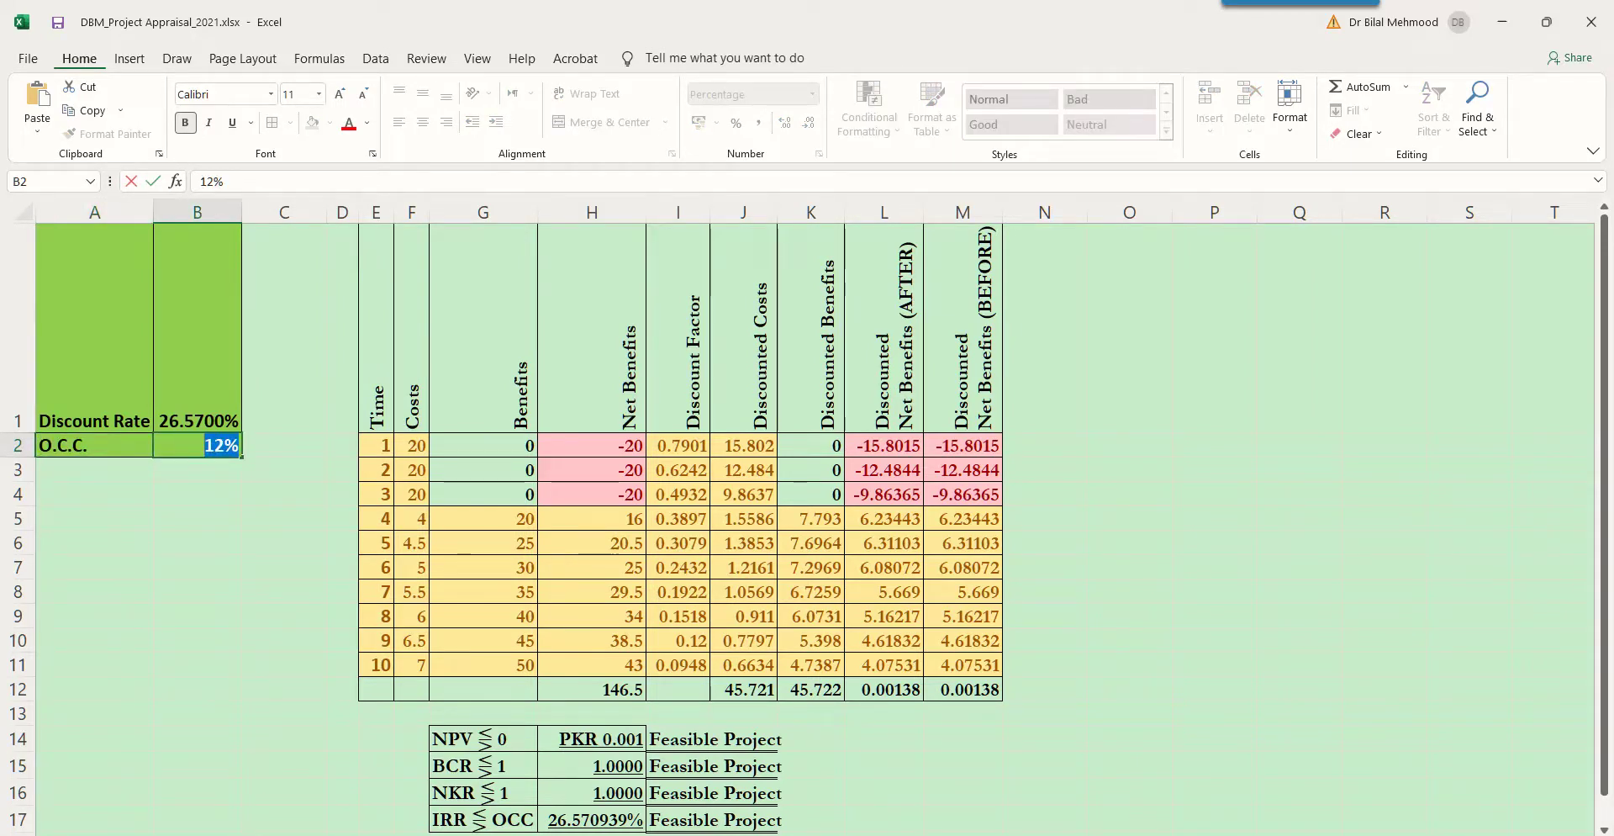
key(Return)
key(Down)
key(Down)
key(Down)
key(Down)
key(Down)
key(Down)
key(Down)
key(Down)
key(Down)
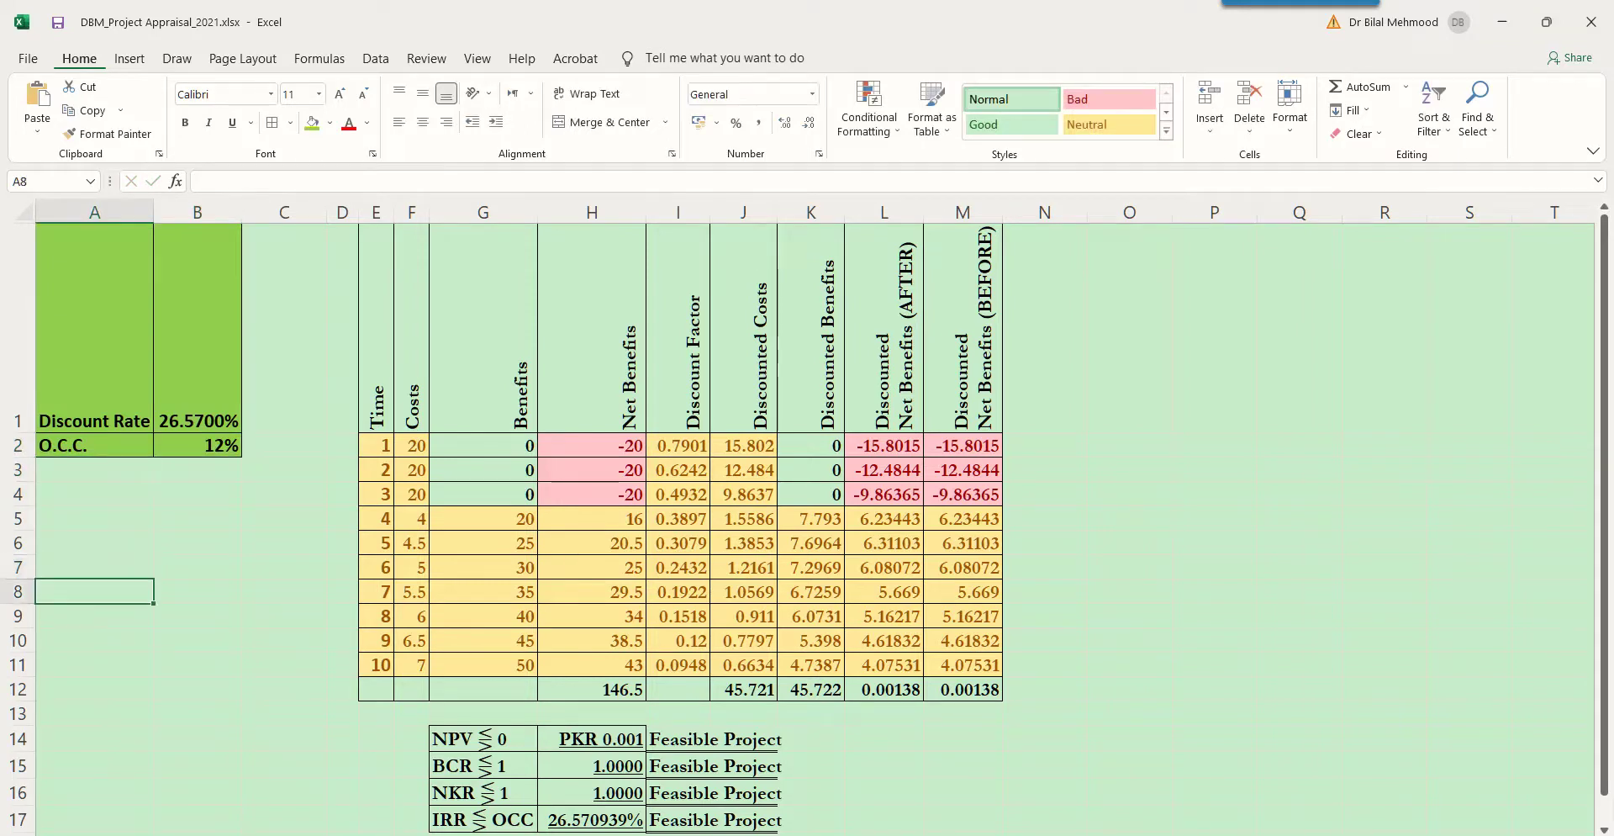
key(Right)
key(Right)
key(Right)
key(Right)
key(Right)
key(Right)
key(Down)
key(Down)
key(Down)
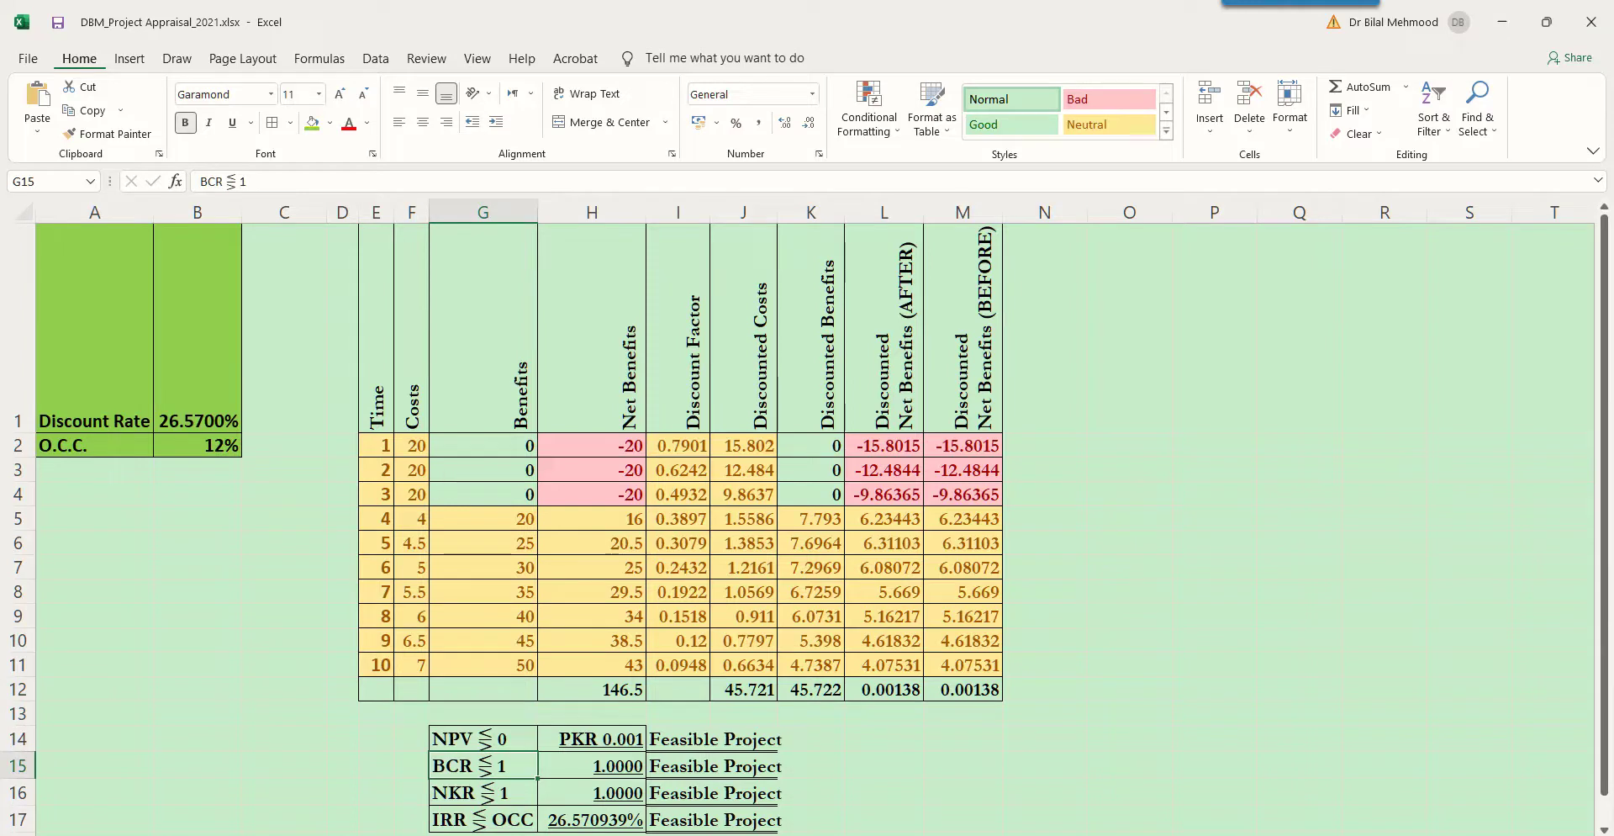
key(Down)
key(Down)
key(Right)
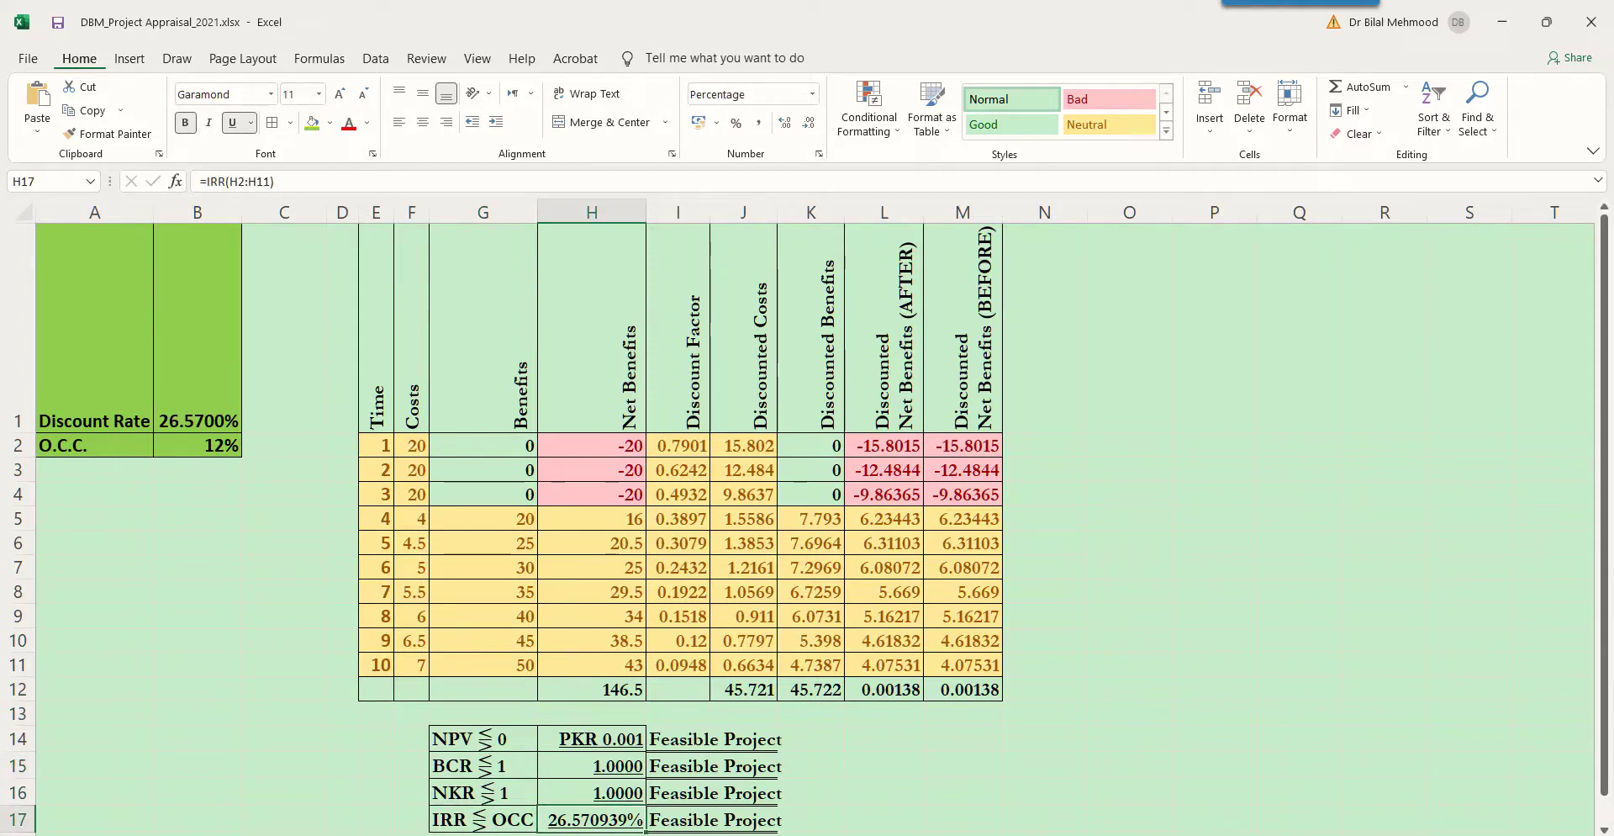
key(Right)
- Open the I17 IRR verdict formula and highlight the H17 and B2 references
key(F2)
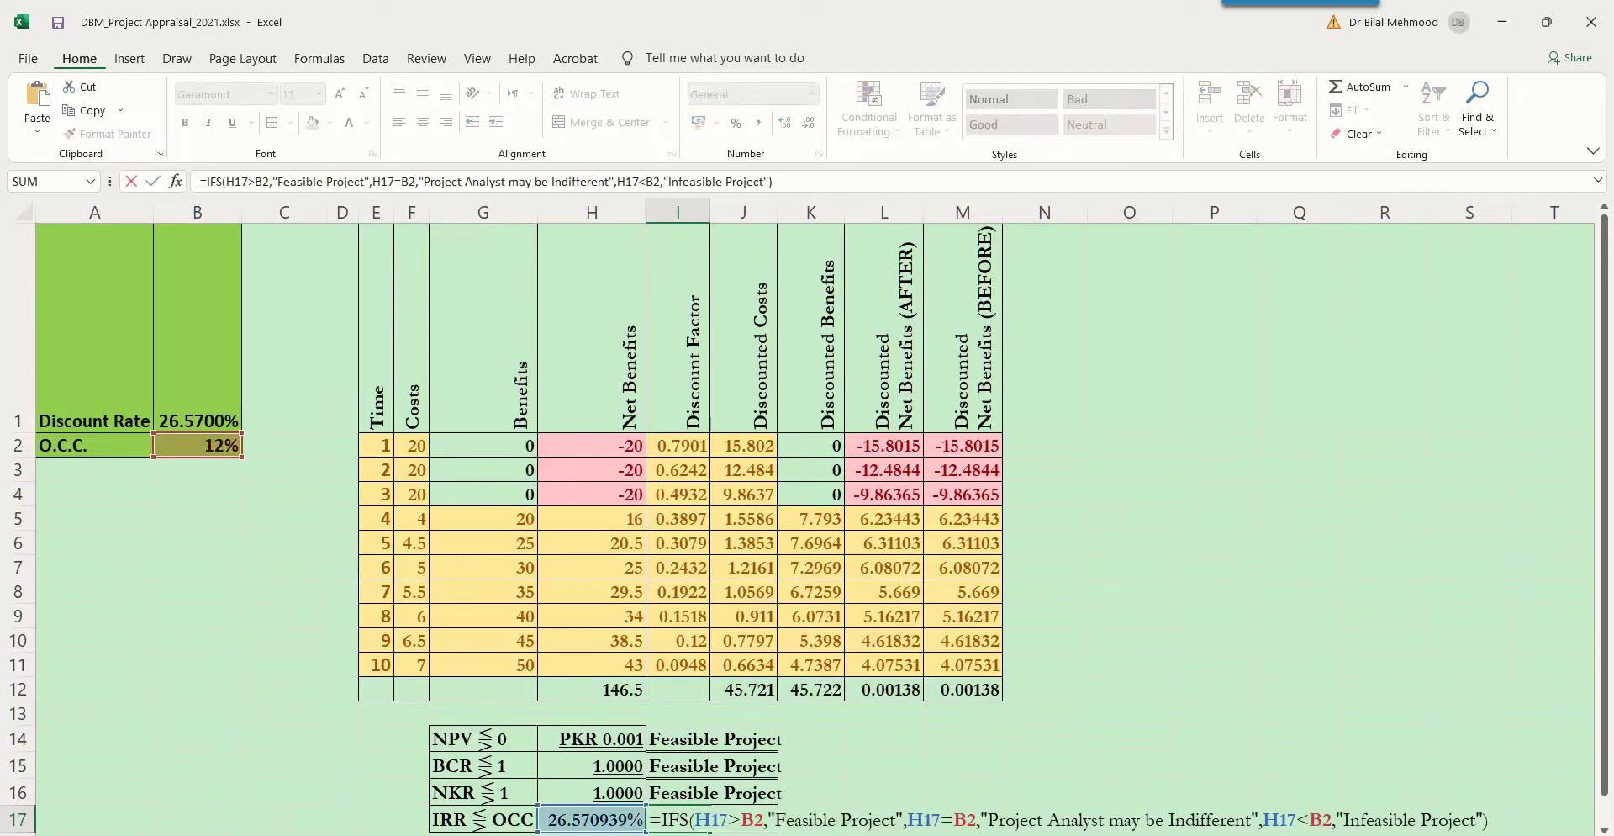
key(shift+Home)
key(Home)
key(Right)
key(Right)
key(Right)
key(Right)
key(shift+Right)
key(shift+Right)
key(shift+Right)
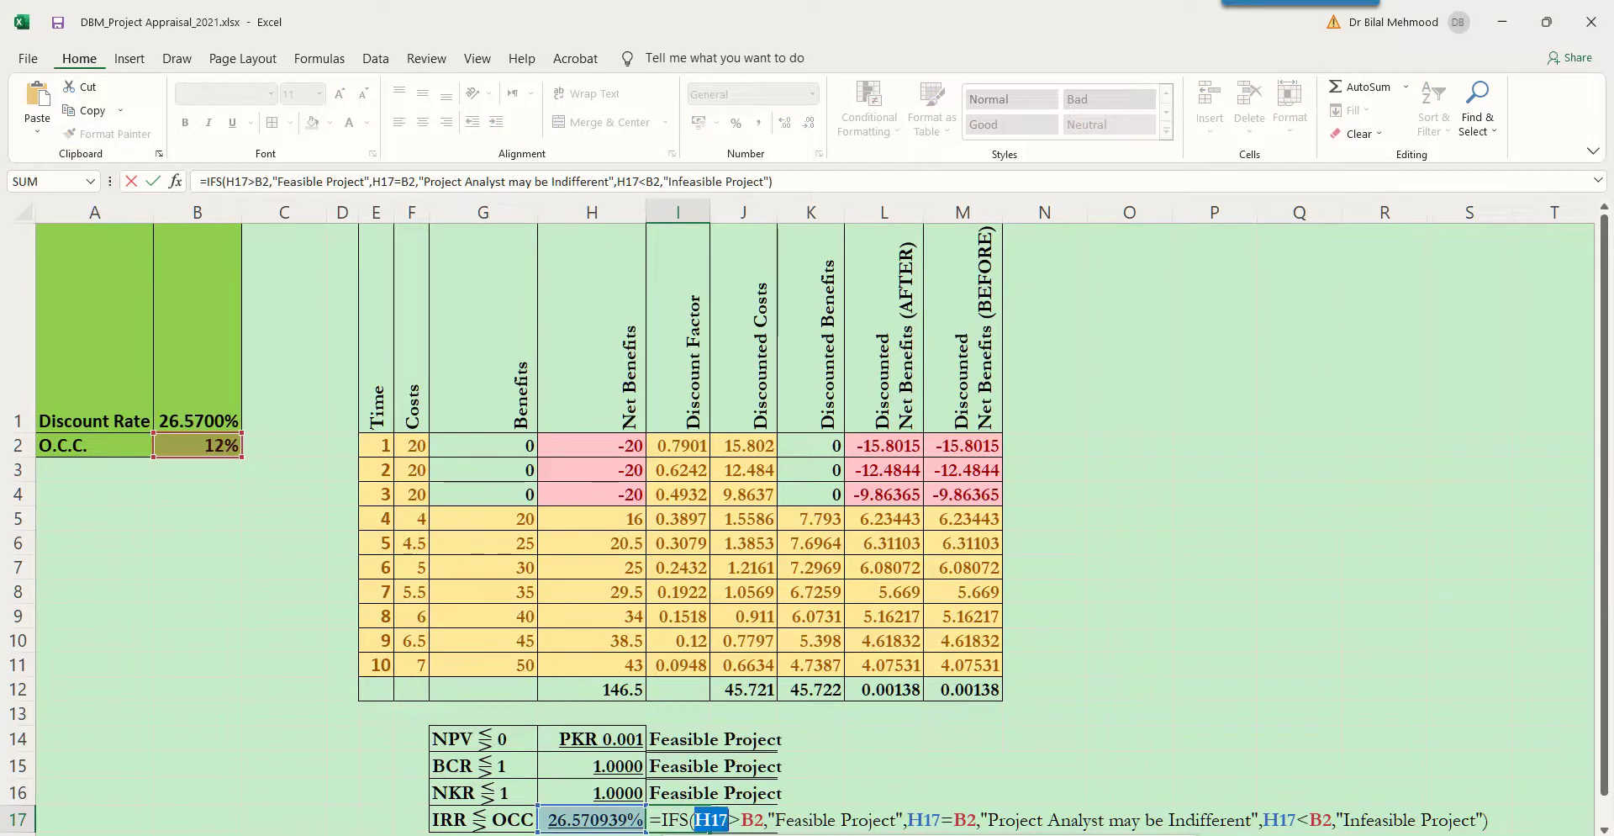
key(Right)
key(shift+Right)
key(shift+Right)
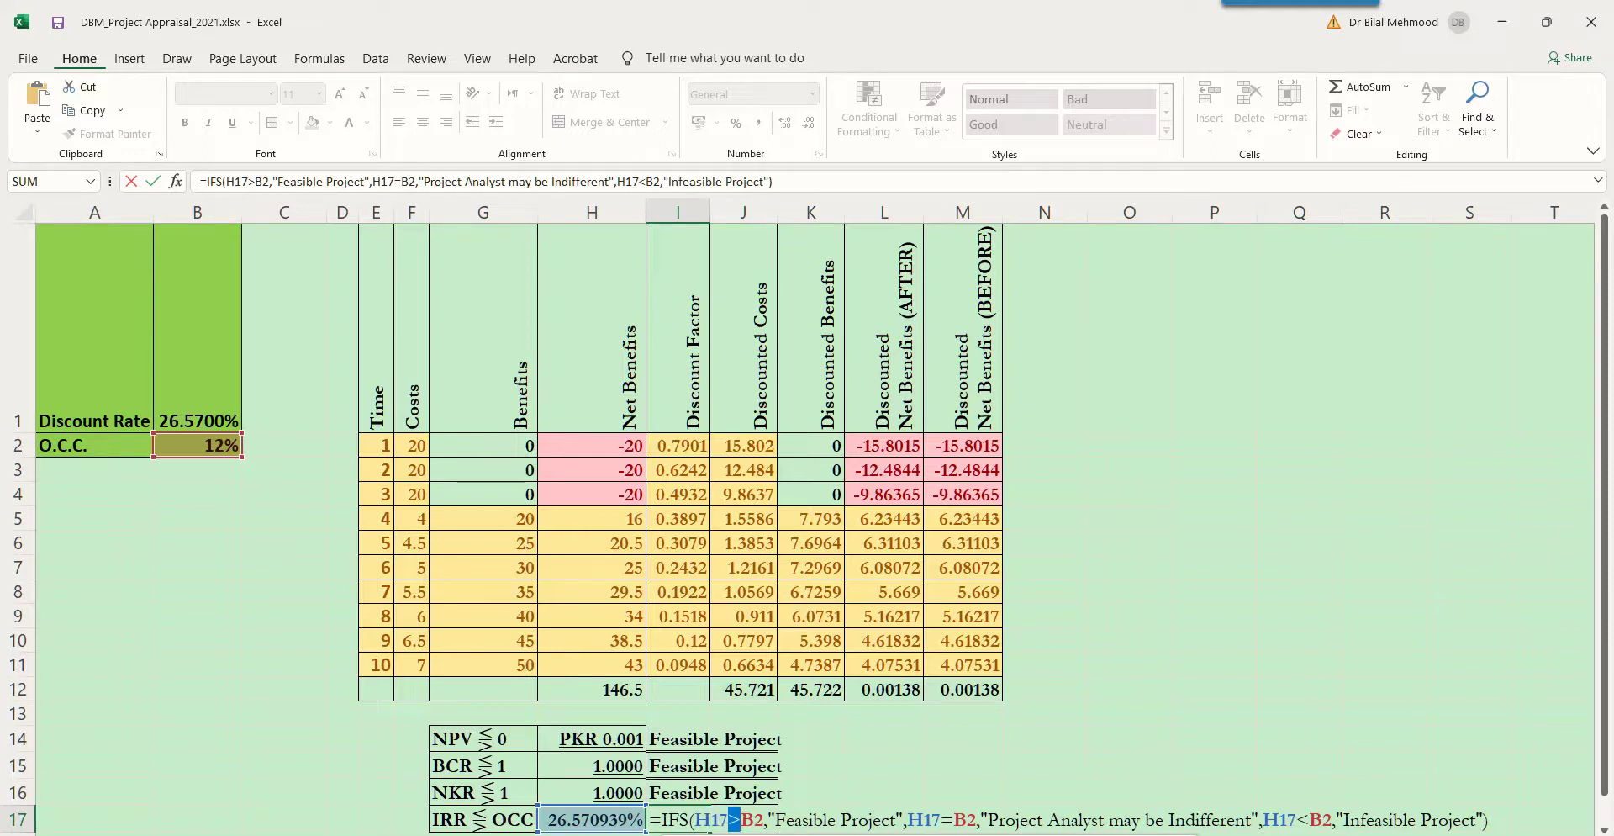
- Highlight the full H17>B2 condition and its Feasible Project result
key(shift+Right)
key(Right)
key(Left)
key(Left)
key(shift+Left)
key(shift+Left)
key(Left)
key(Left)
key(shift+Right)
key(shift+Right)
key(shift+Right)
key(shift+Right)
key(shift+Right)
key(shift+Right)
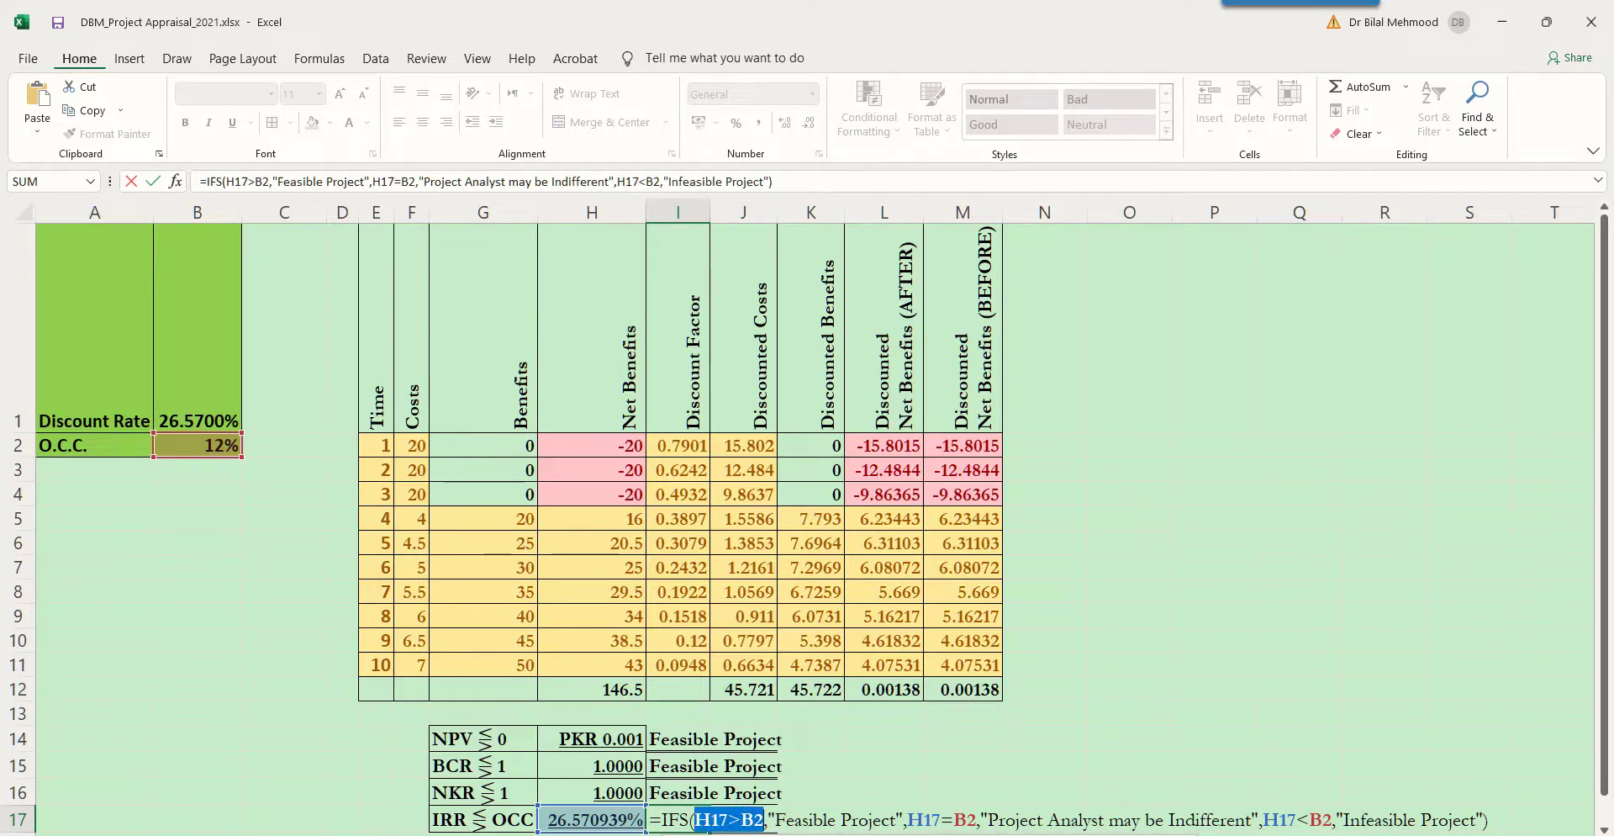
key(Right)
key(Right)
key(shift+Right)
key(shift+Right)
key(shift+Right)
key(shift+Right)
key(shift+Right)
key(shift+Right)
key(shift+Right)
key(shift+Right)
key(shift+Right)
key(shift+Right)
key(shift+Right)
key(shift+Right)
key(shift+Right)
key(shift+Right)
key(shift+Right)
key(shift+Right)
key(shift+Right)
key(shift+Right)
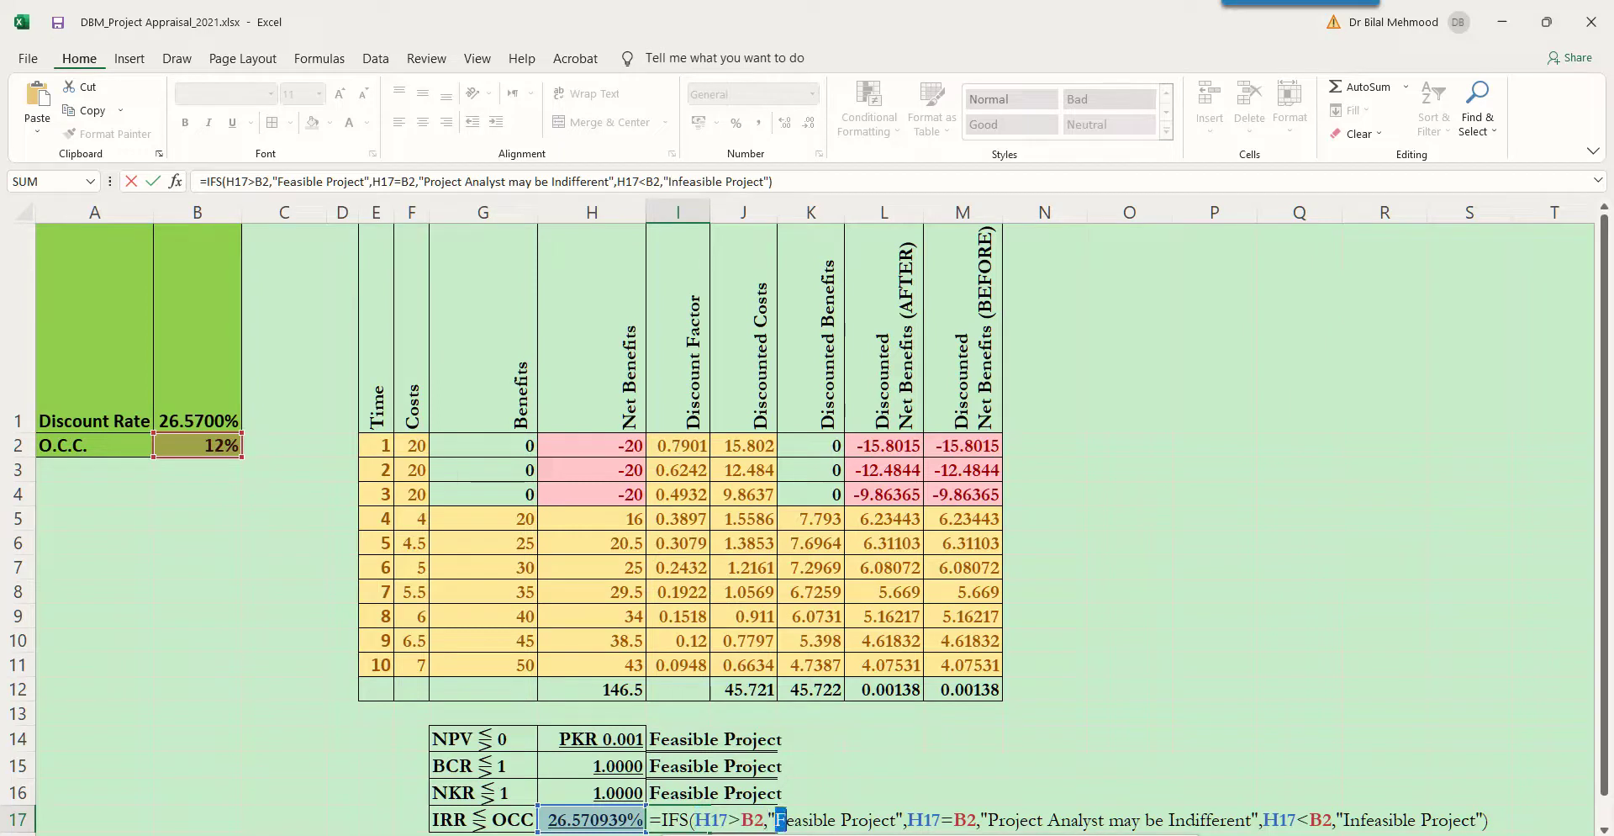
key(Right)
key(Right)
key(shift+Right)
key(shift+Right)
key(shift+Right)
key(shift+Right)
key(shift+Right)
key(shift+Right)
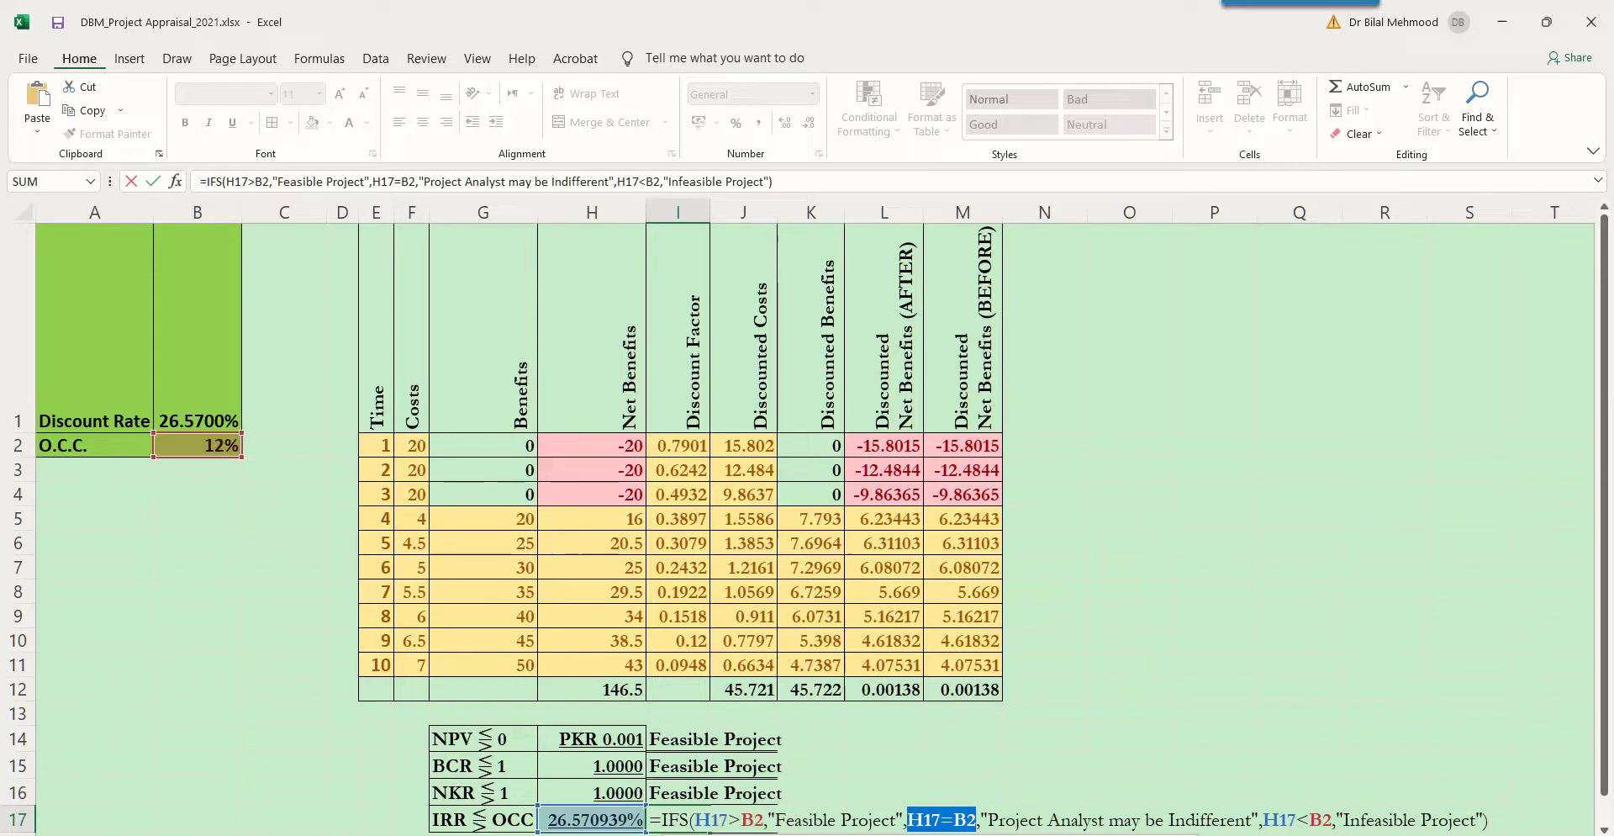
- Walk through the Project Analyst may be Indifferent and H17<B2 Infeasible Project branches
key(Right)
key(Right)
key(shift+Right)
key(shift+Right)
key(shift+Right)
key(shift+Right)
key(shift+Right)
key(shift+Right)
key(shift+Right)
key(shift+Right)
key(shift+Right)
key(shift+Right)
key(shift+Right)
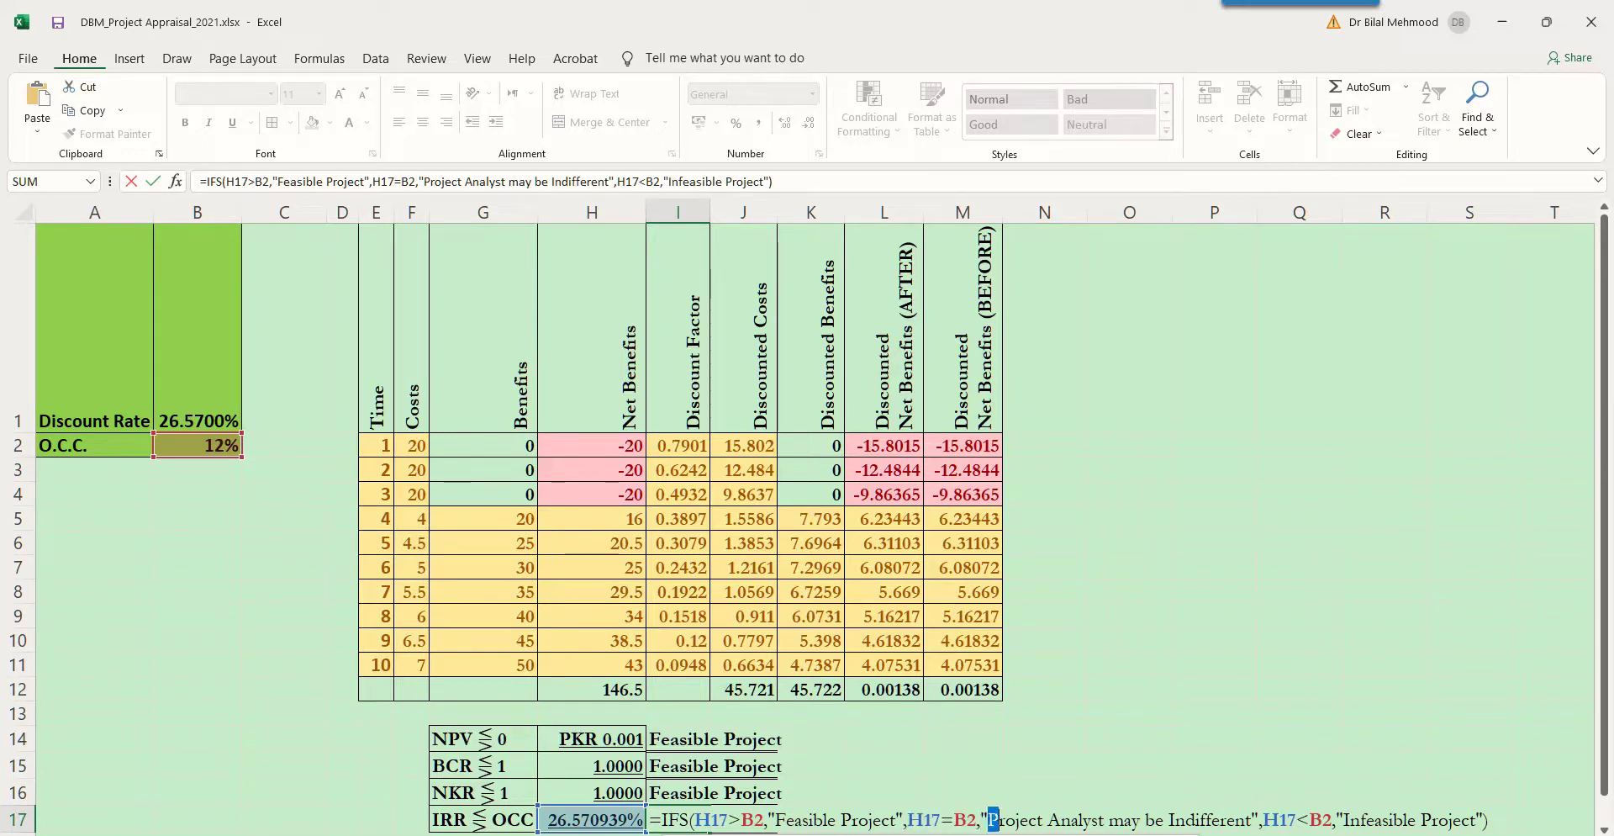
key(shift+Right)
key(shift+Right)
key(shift+Right)
key(shift+Right)
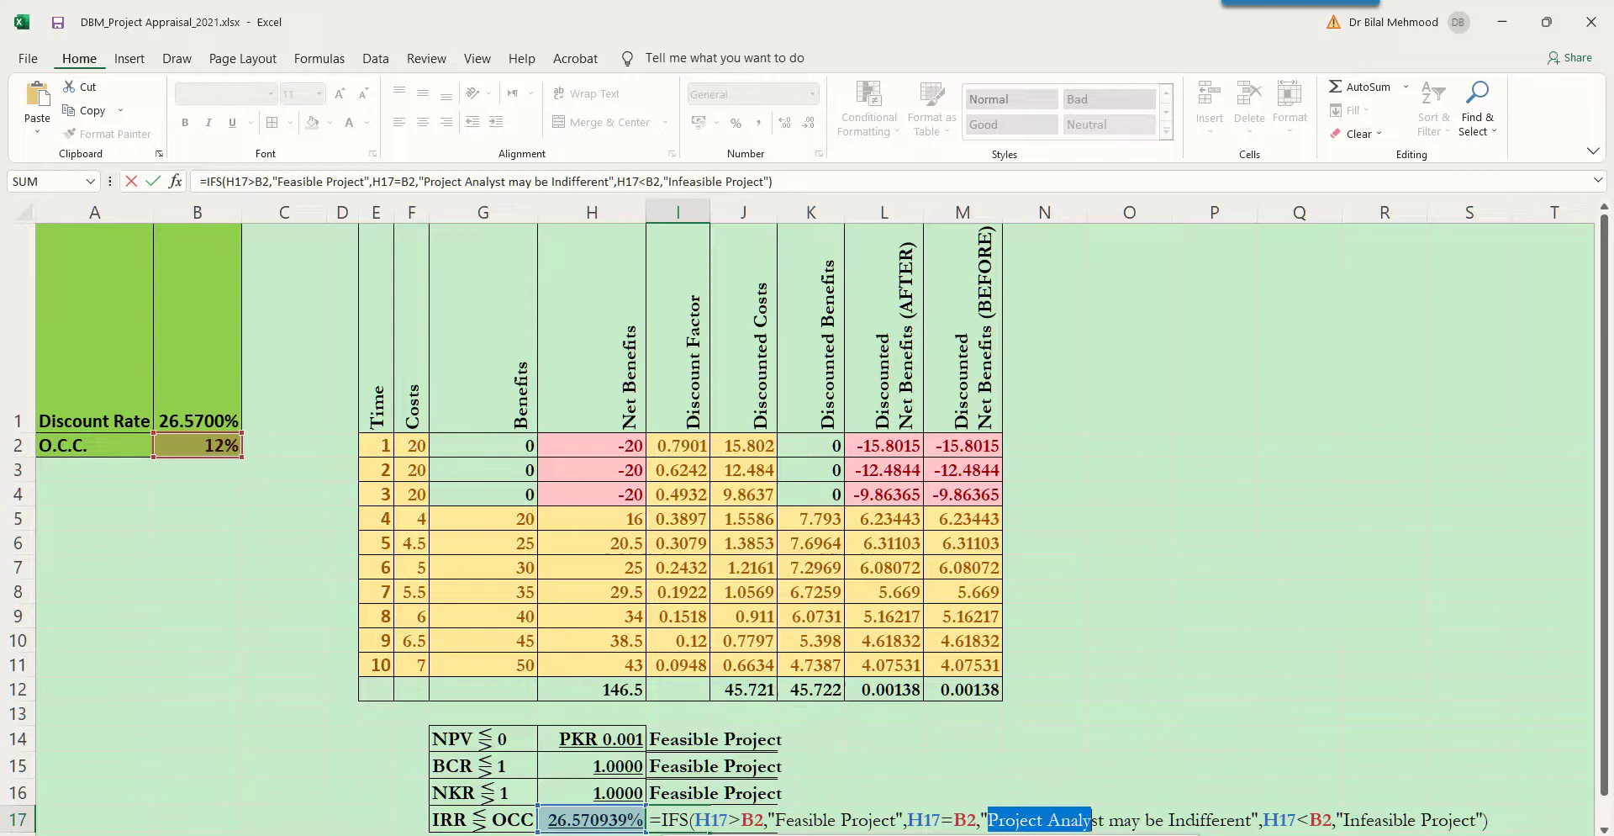
key(Right)
key(Right)
key(Right)
key(Right)
key(Right)
key(Right)
key(Right)
key(Right)
key(Right)
key(Right)
key(shift+Right)
key(shift+Right)
key(shift+Right)
key(shift+Right)
key(shift+Right)
key(shift+Right)
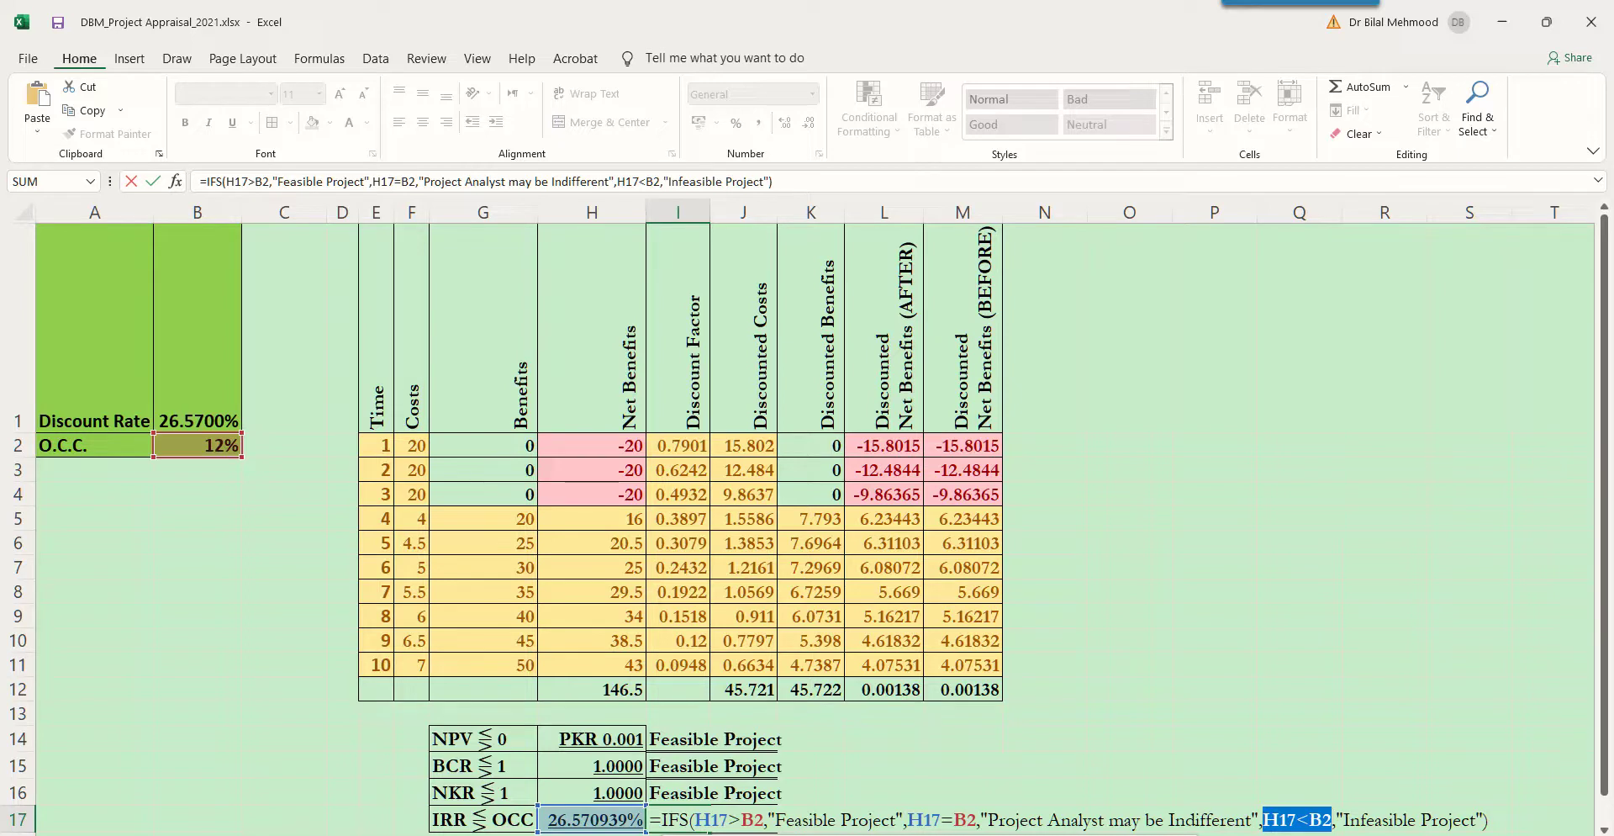
key(Right)
key(Right)
key(shift+Right)
key(shift+Right)
key(shift+Right)
key(shift+Right)
key(shift+Right)
key(shift+Right)
key(shift+Right)
key(shift+Right)
key(shift+Right)
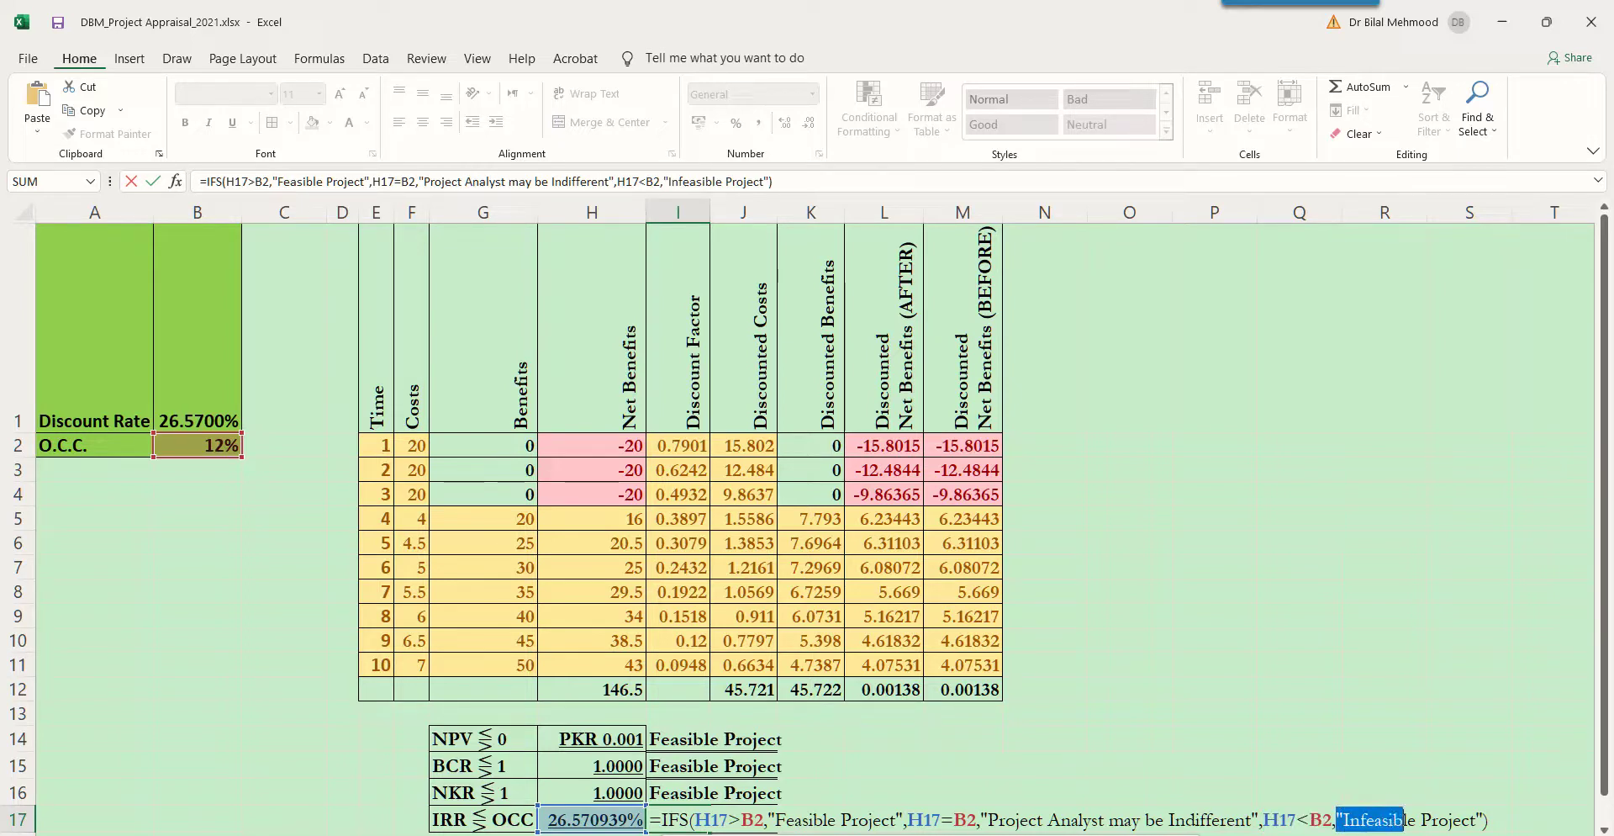
key(Escape)
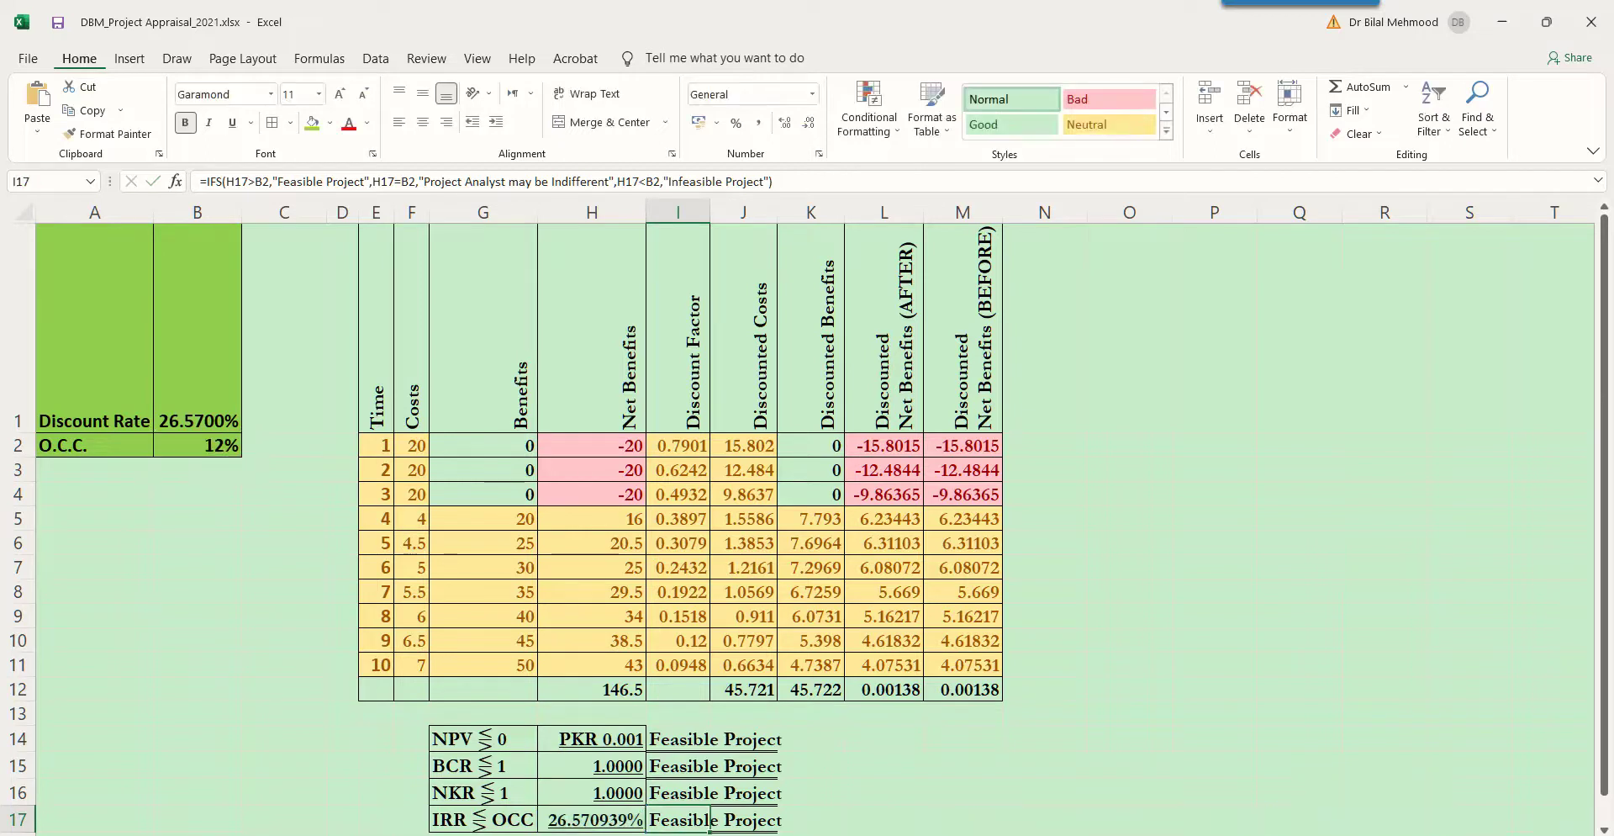
- Enter 12% as the test IRR in H17 and check that I17 reads Project Analyst may be Indifferent
key(Left)
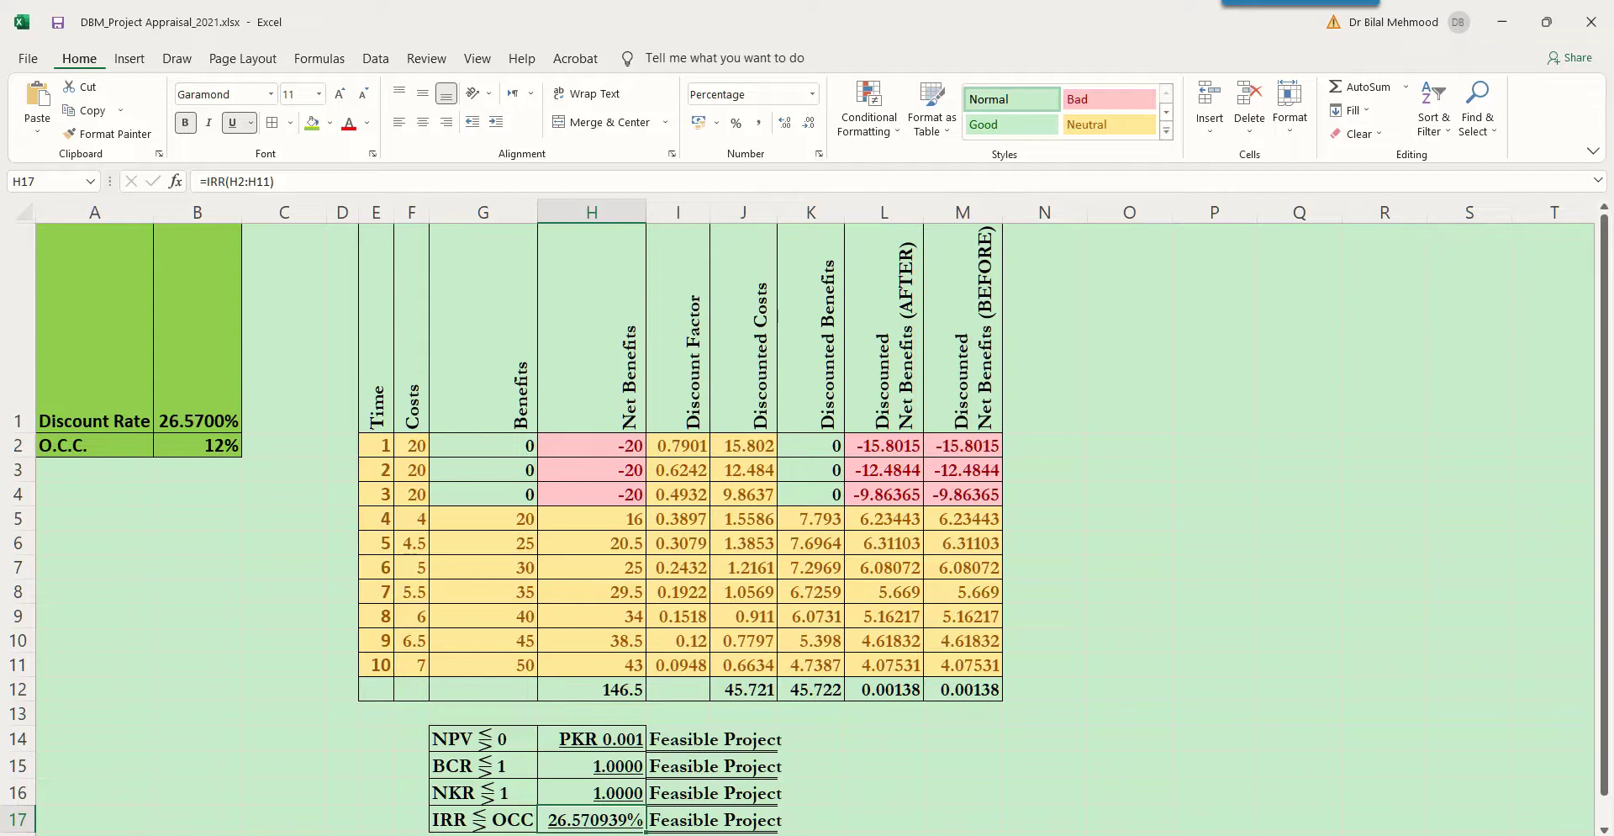
key(F2)
text(12)
key(Return)
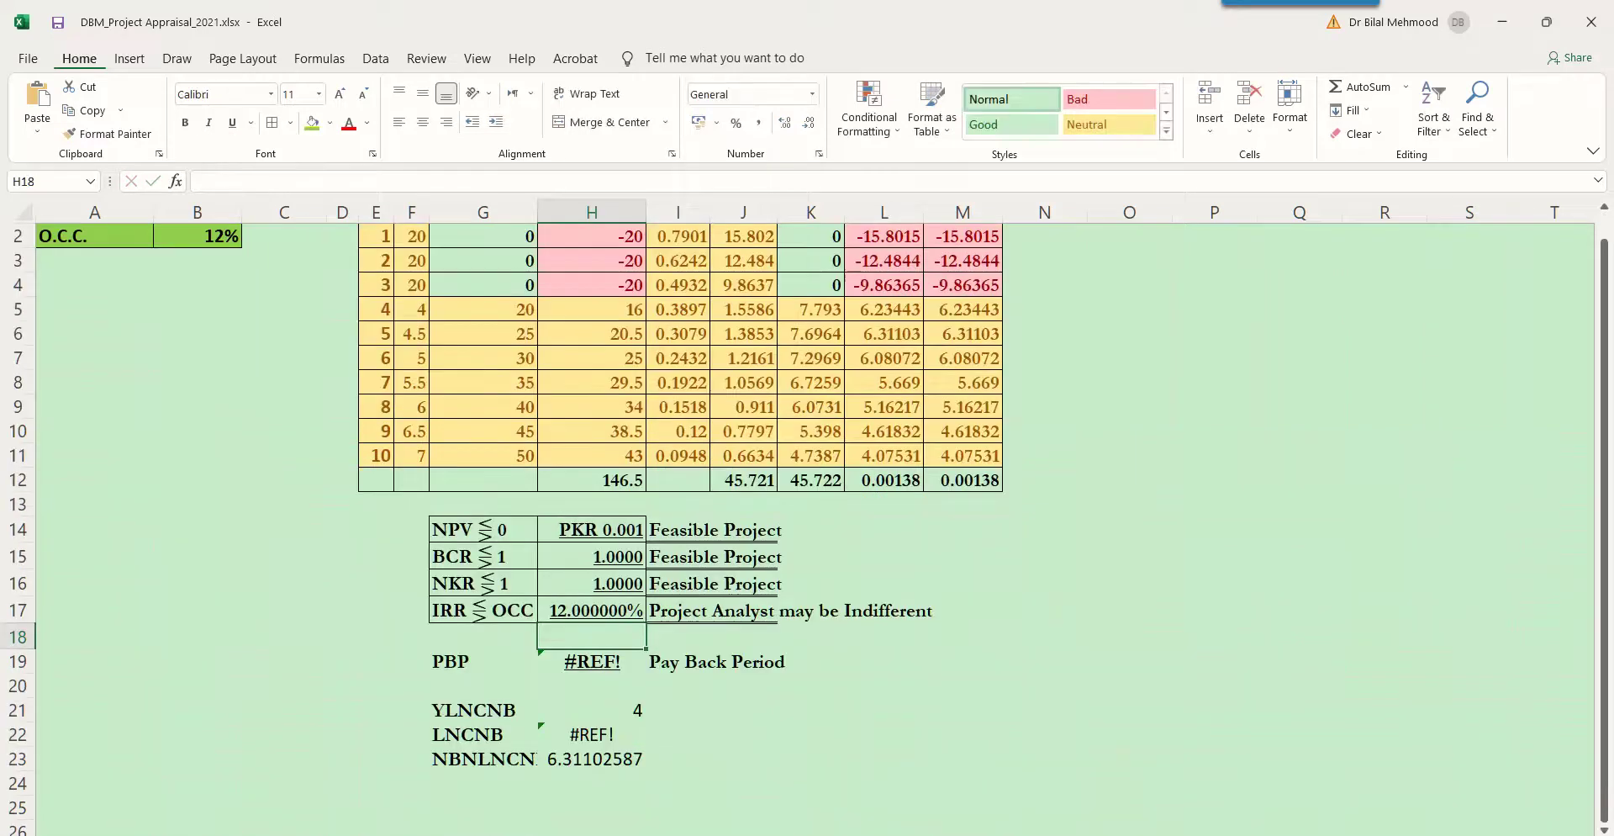
key(Up)
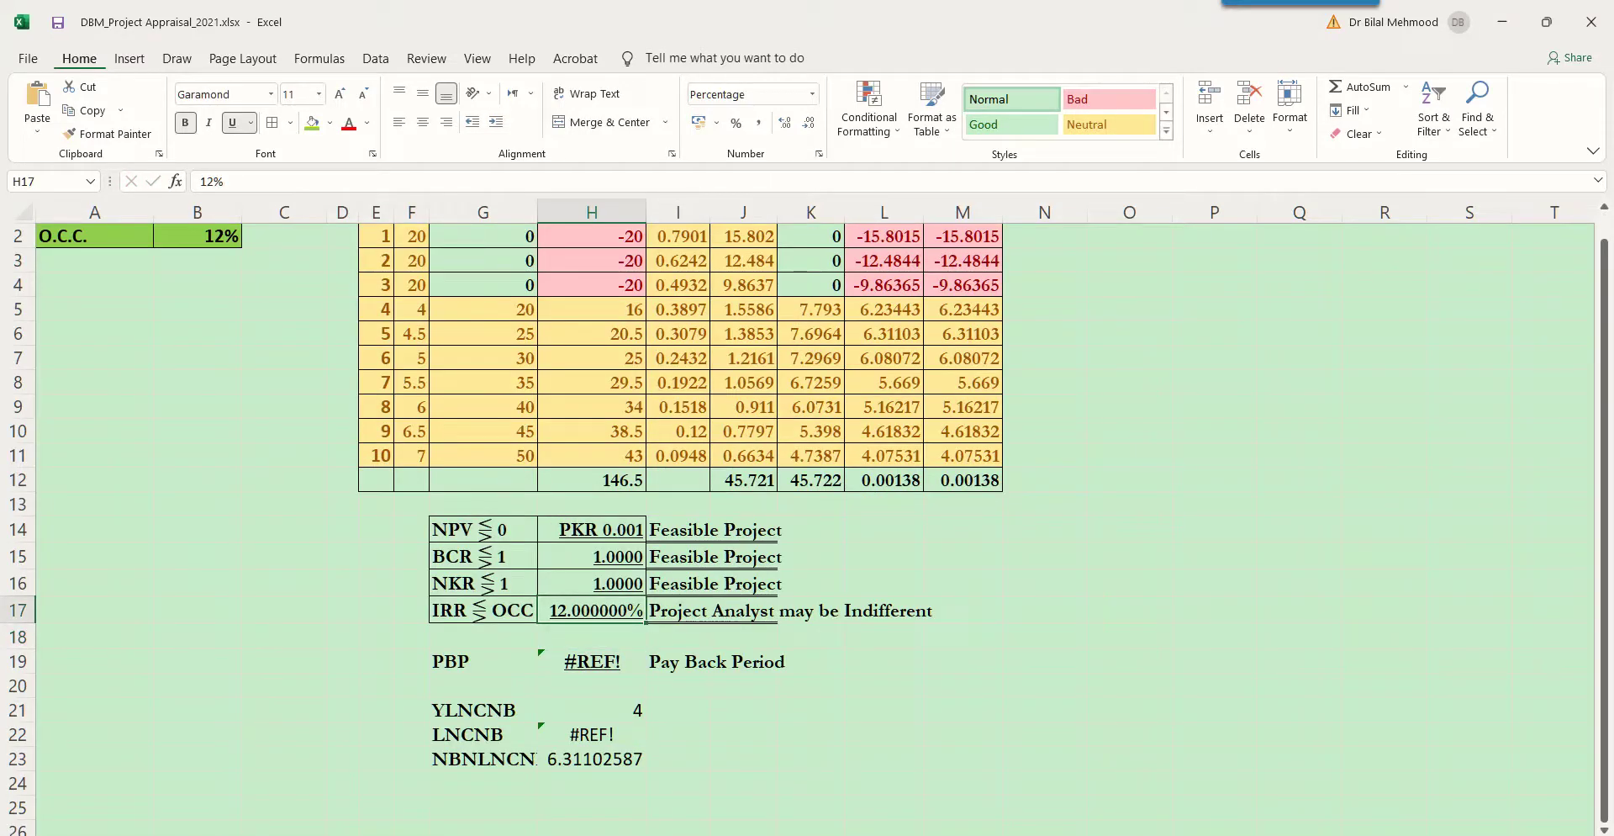
scroll(679, 471, up, 1)
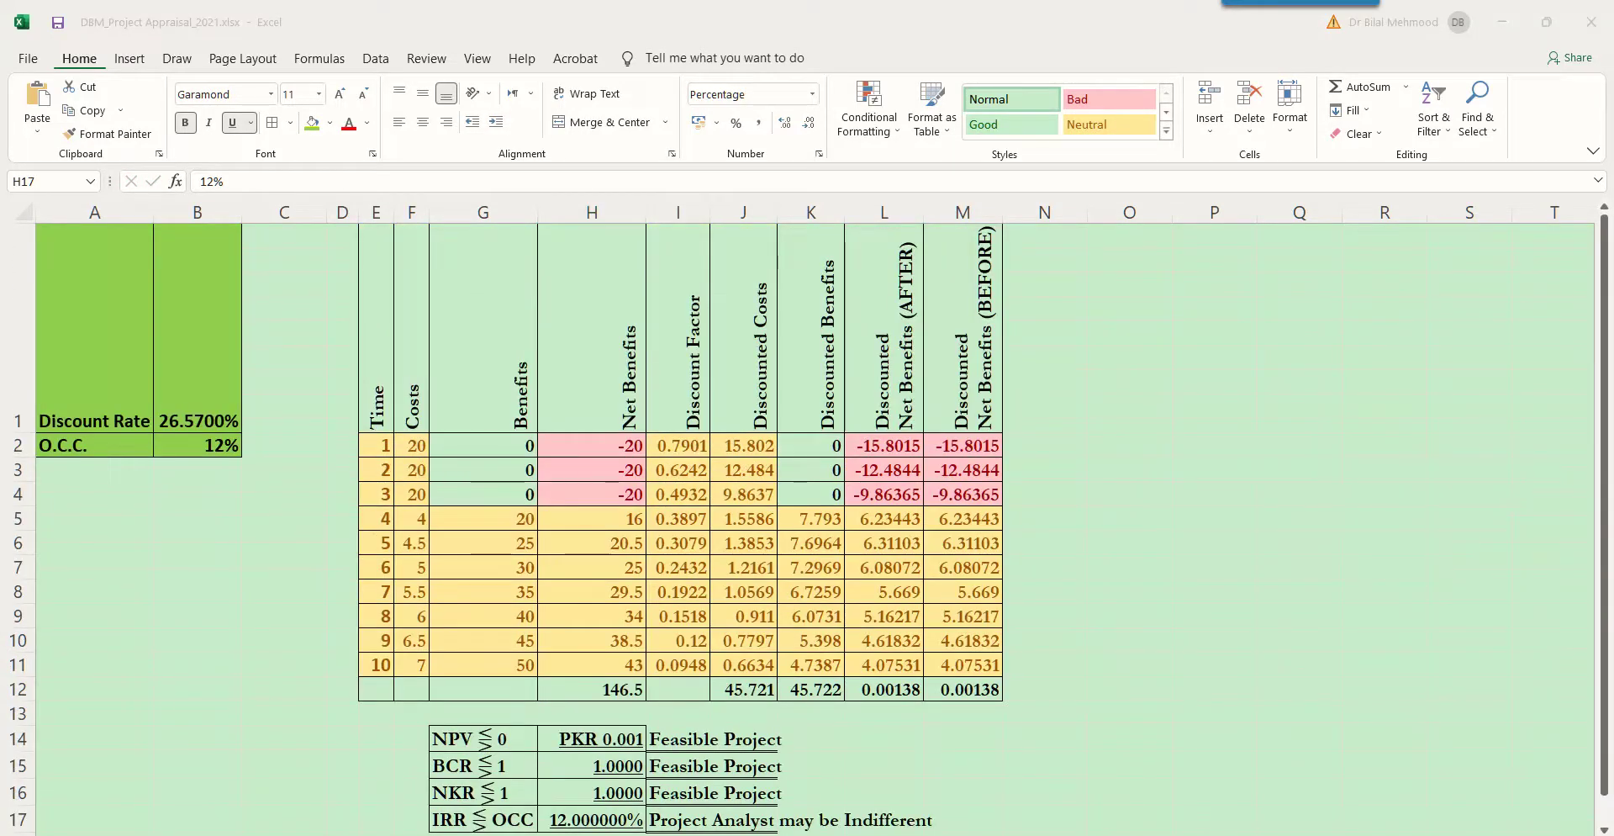
click(678, 819)
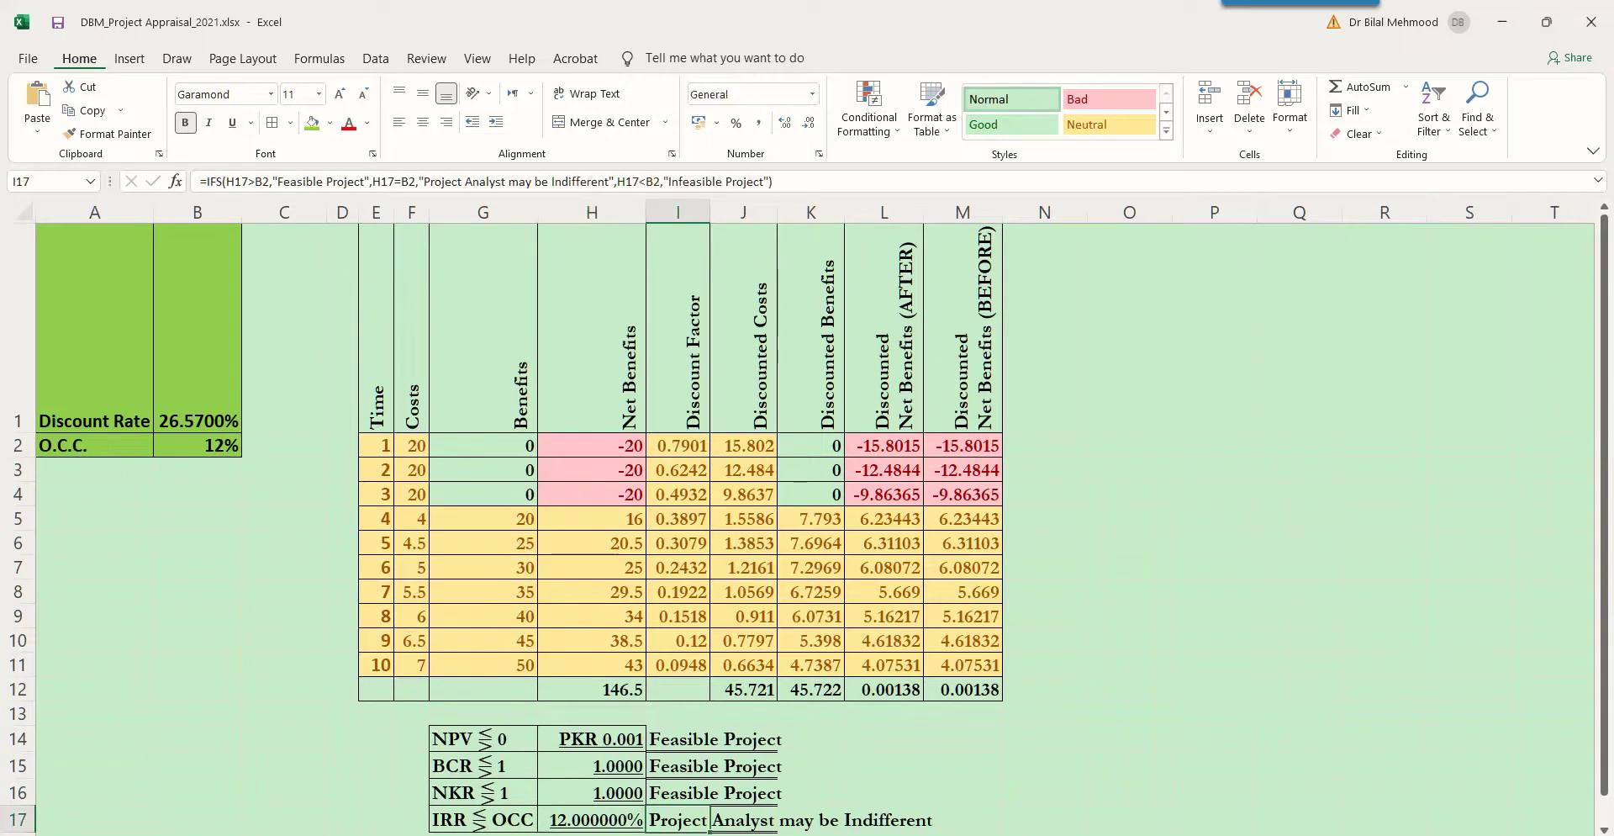
click(591, 820)
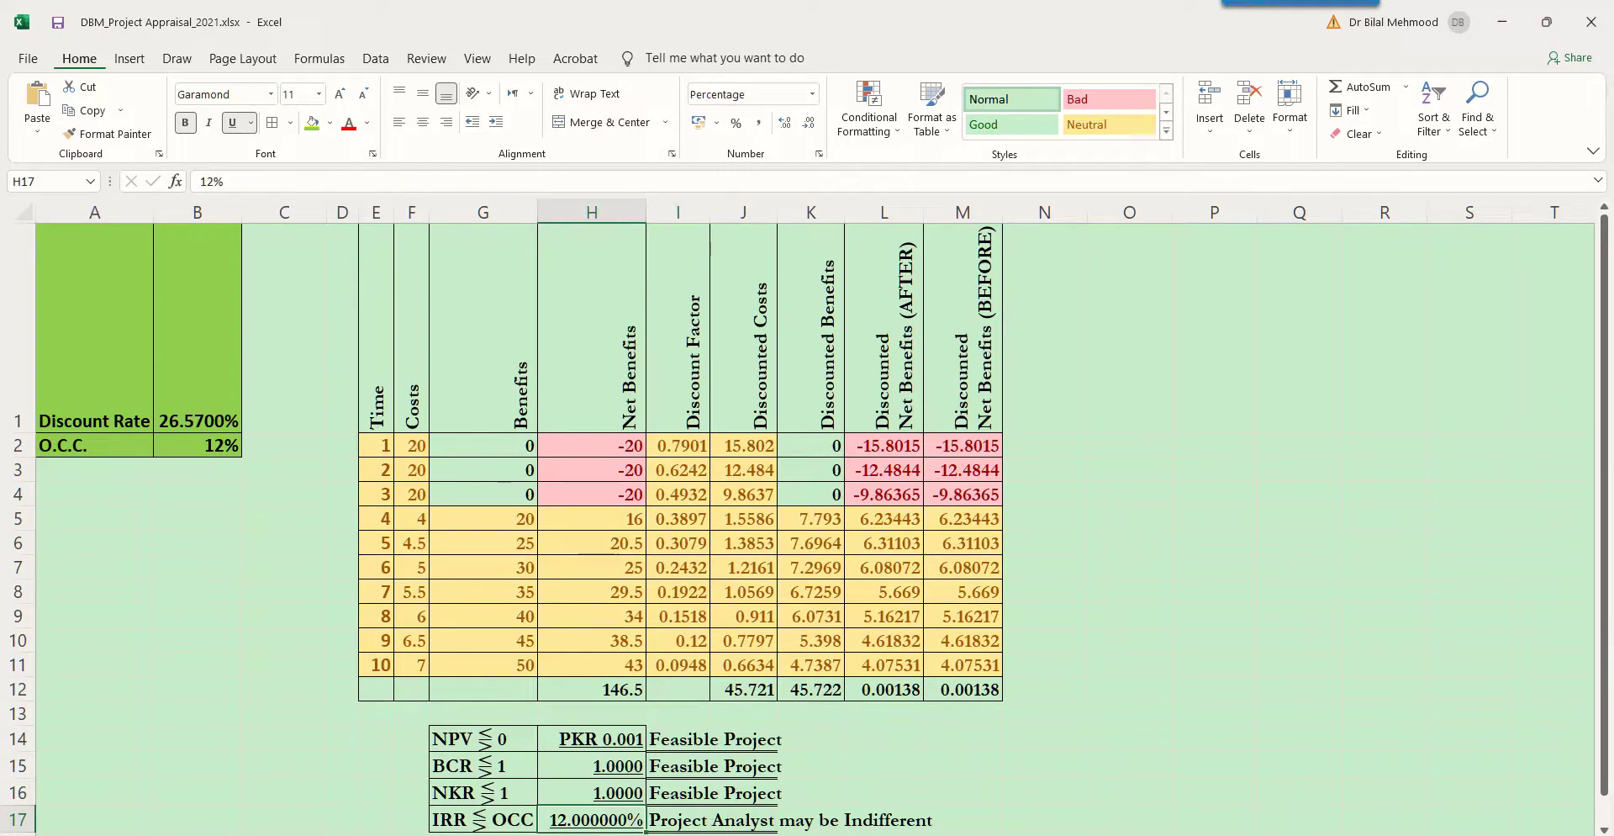
- Enter 11% in H17 and compare it with the 12% O.C.C. in B2, giving Infeasible Project
text(11)
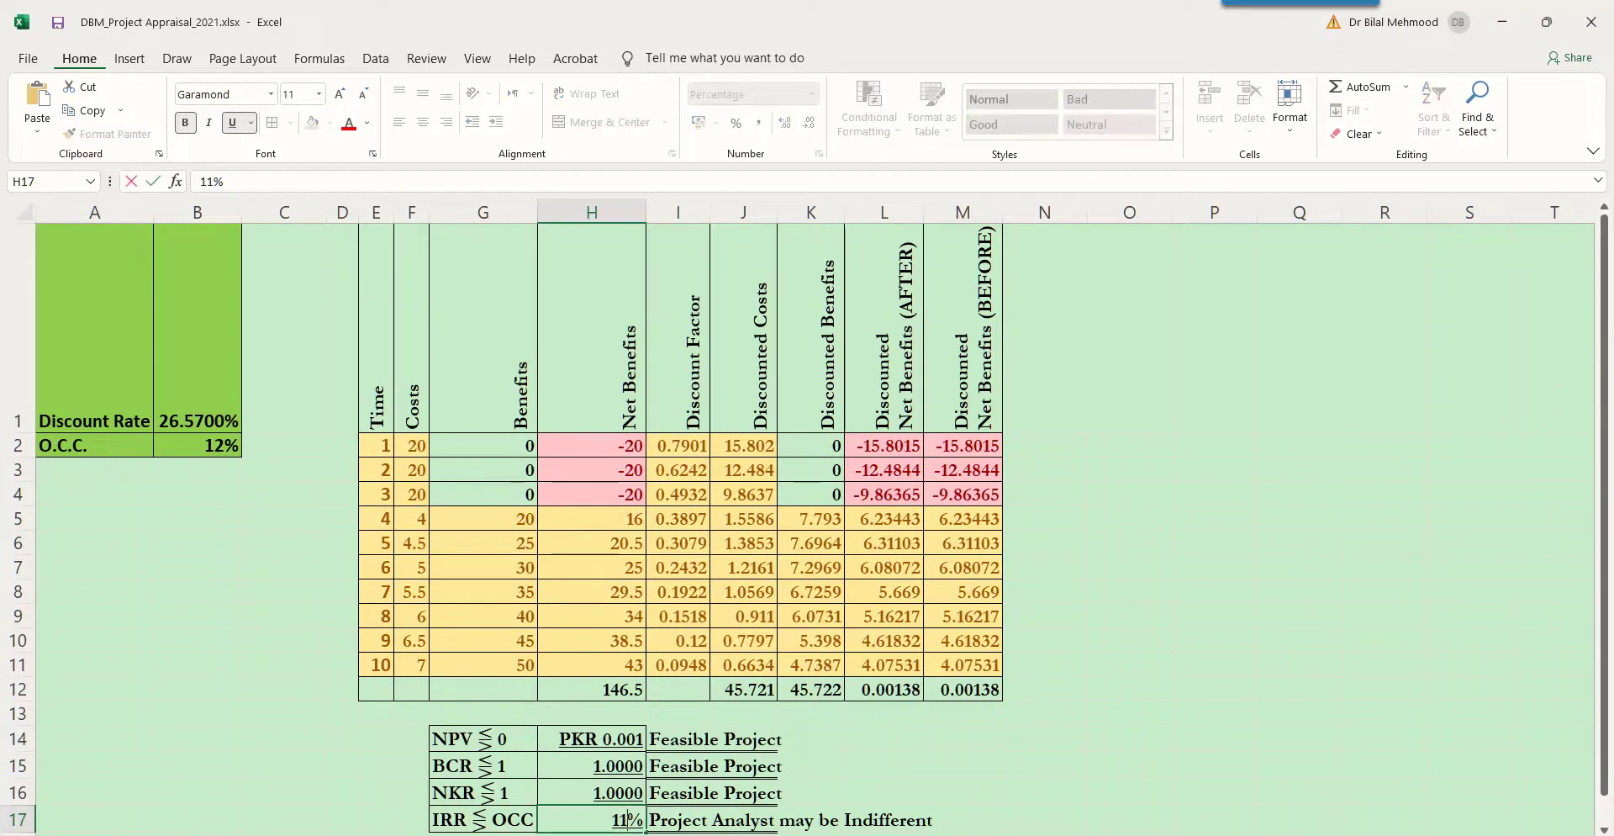
key(Right)
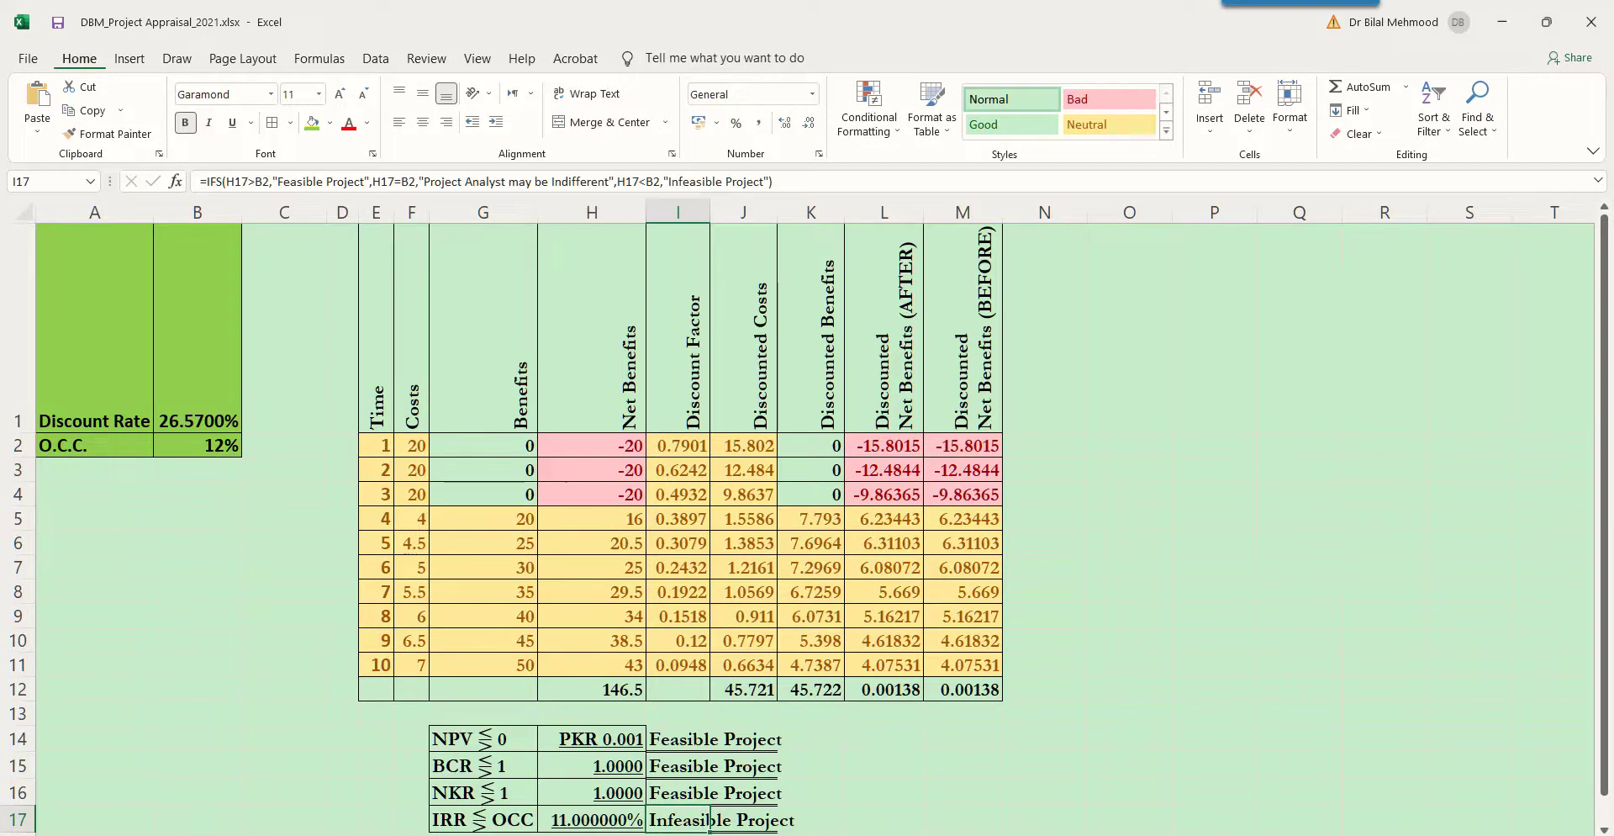
key(Left)
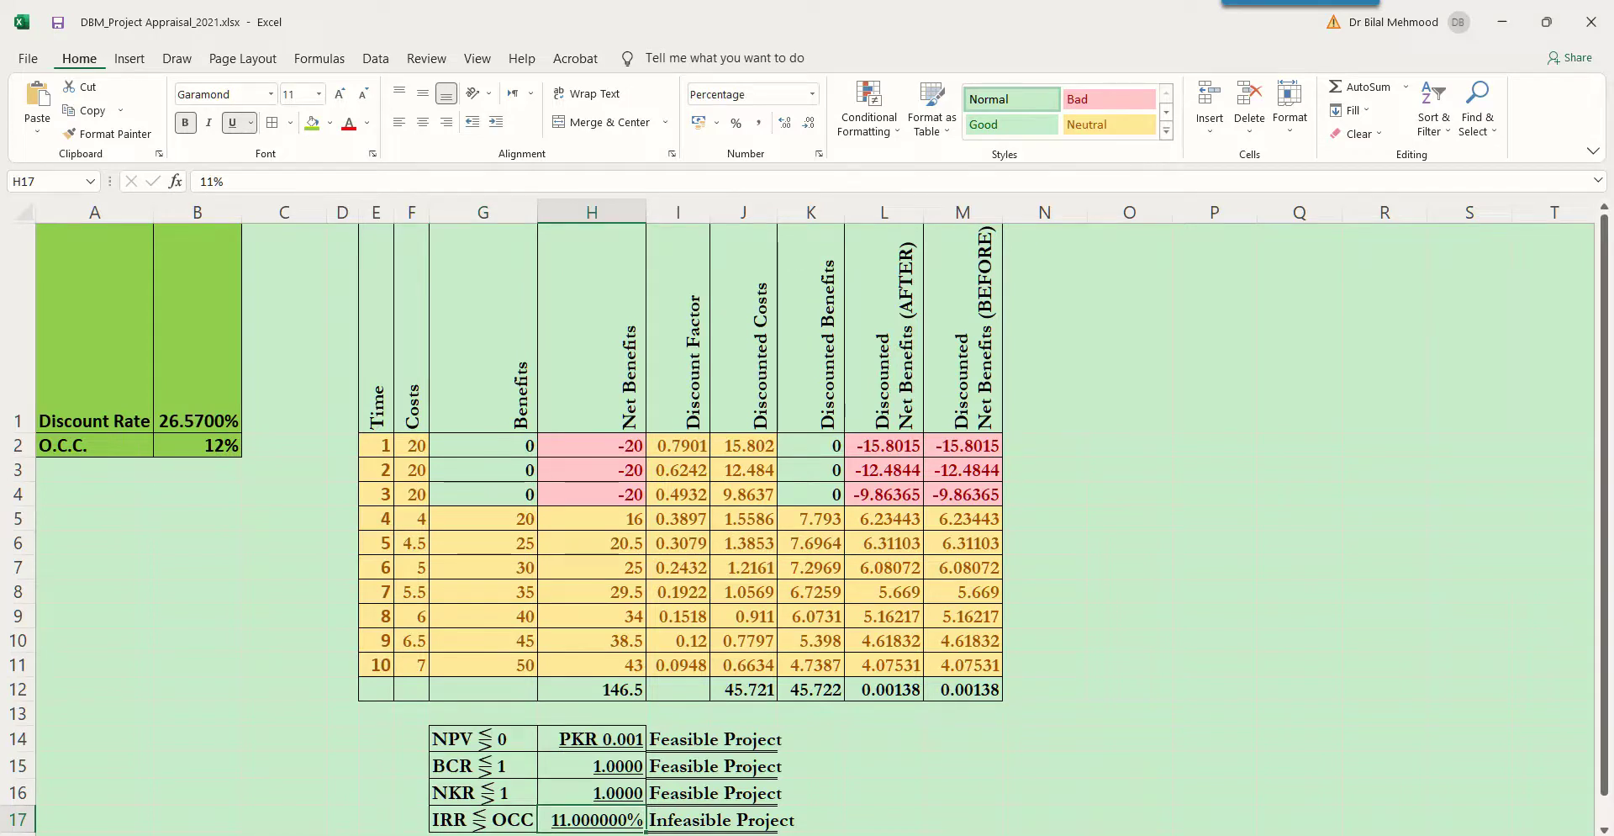
click(198, 445)
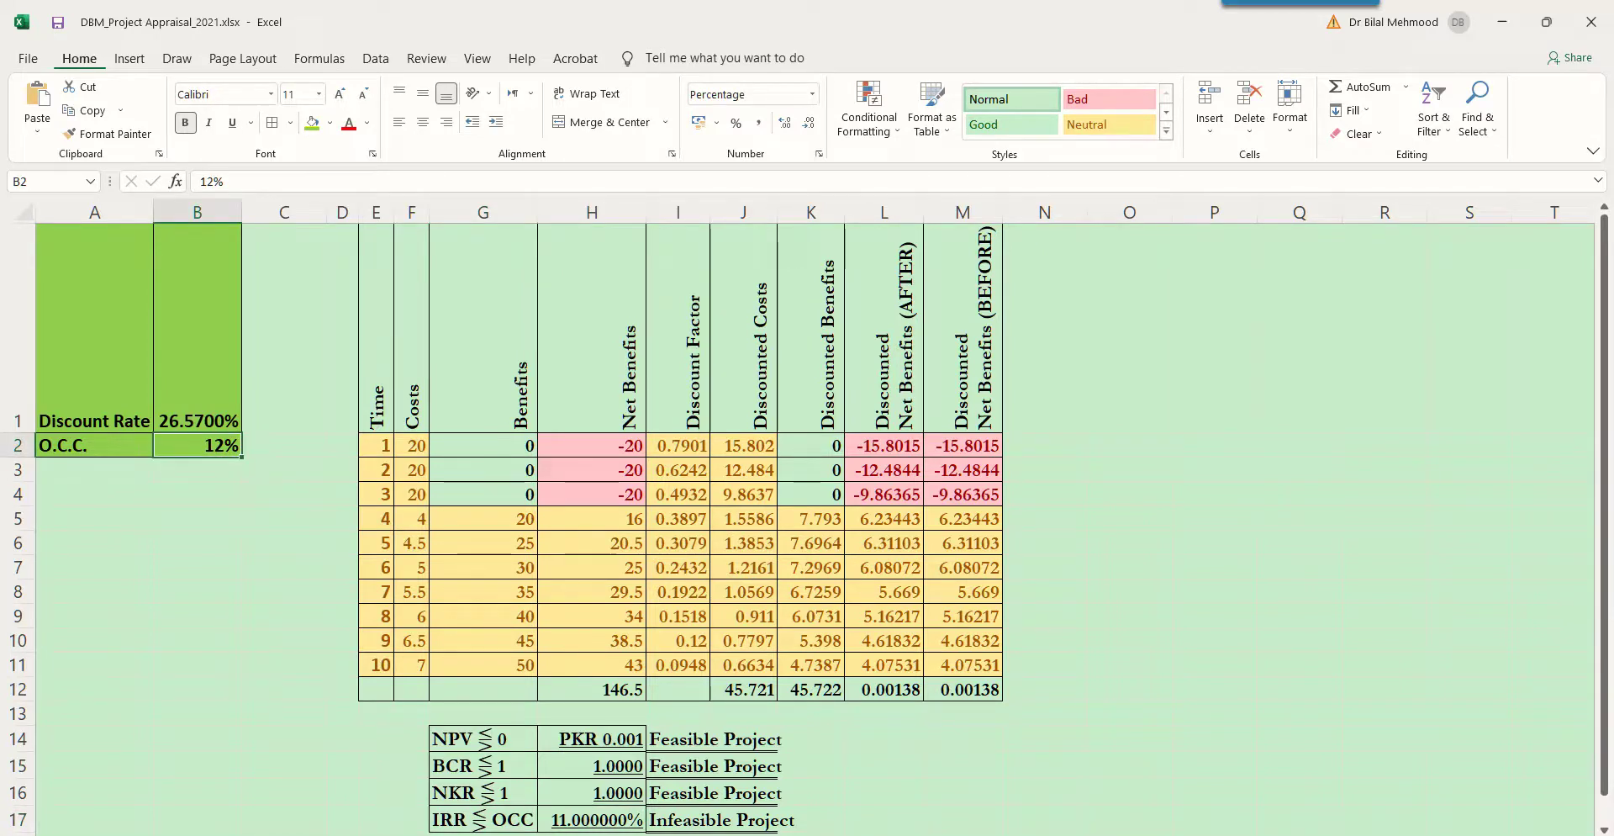
click(677, 819)
key(Left)
key(Left)
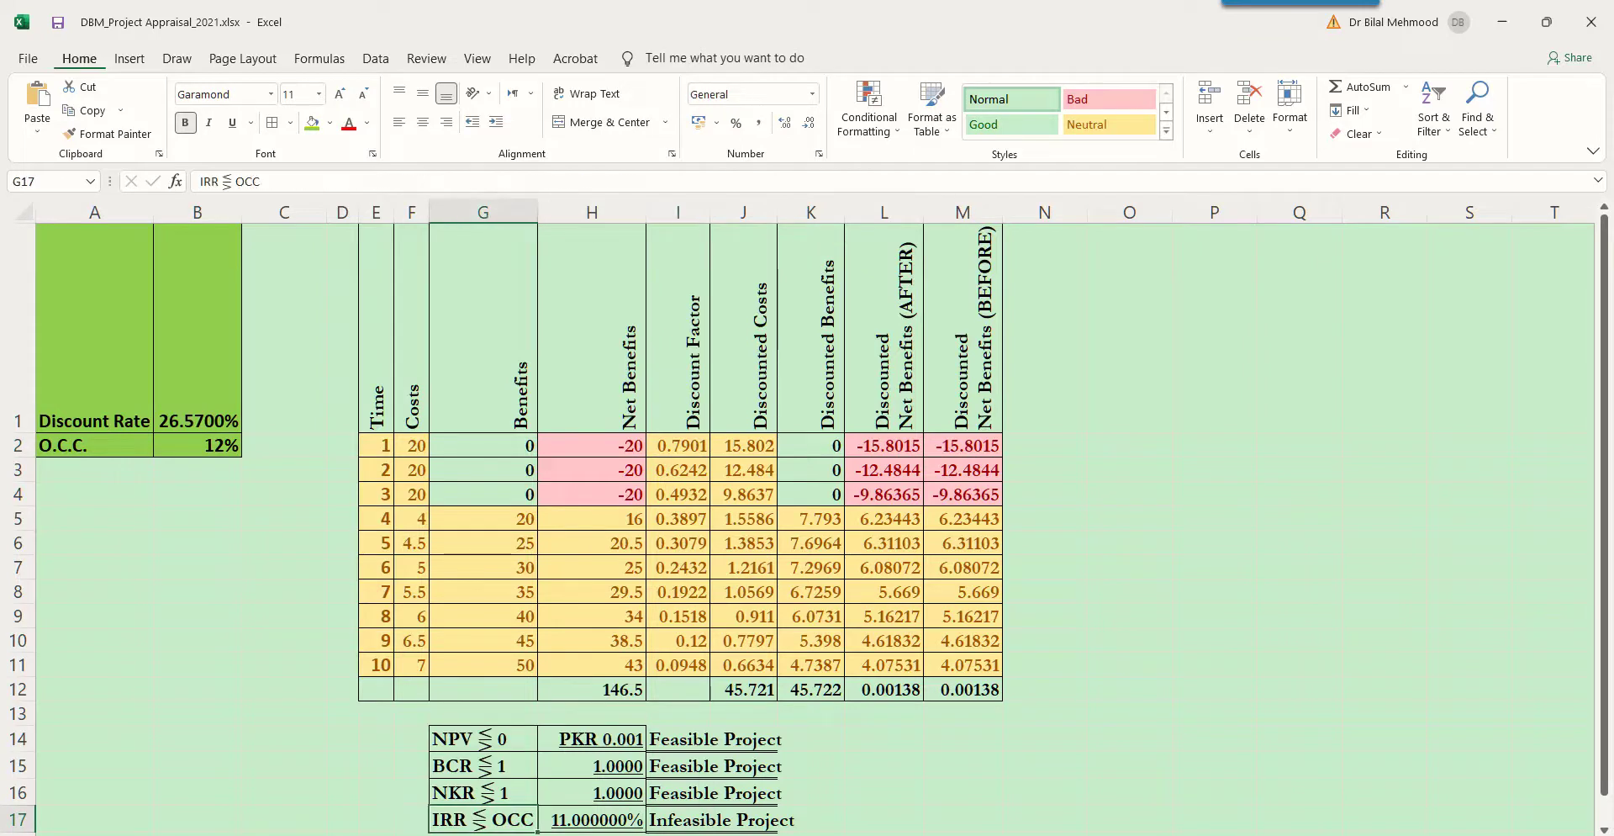
key(Right)
- Enter 13% in H17 and verify against B2 that I17 shows Feasible Project
text(13)
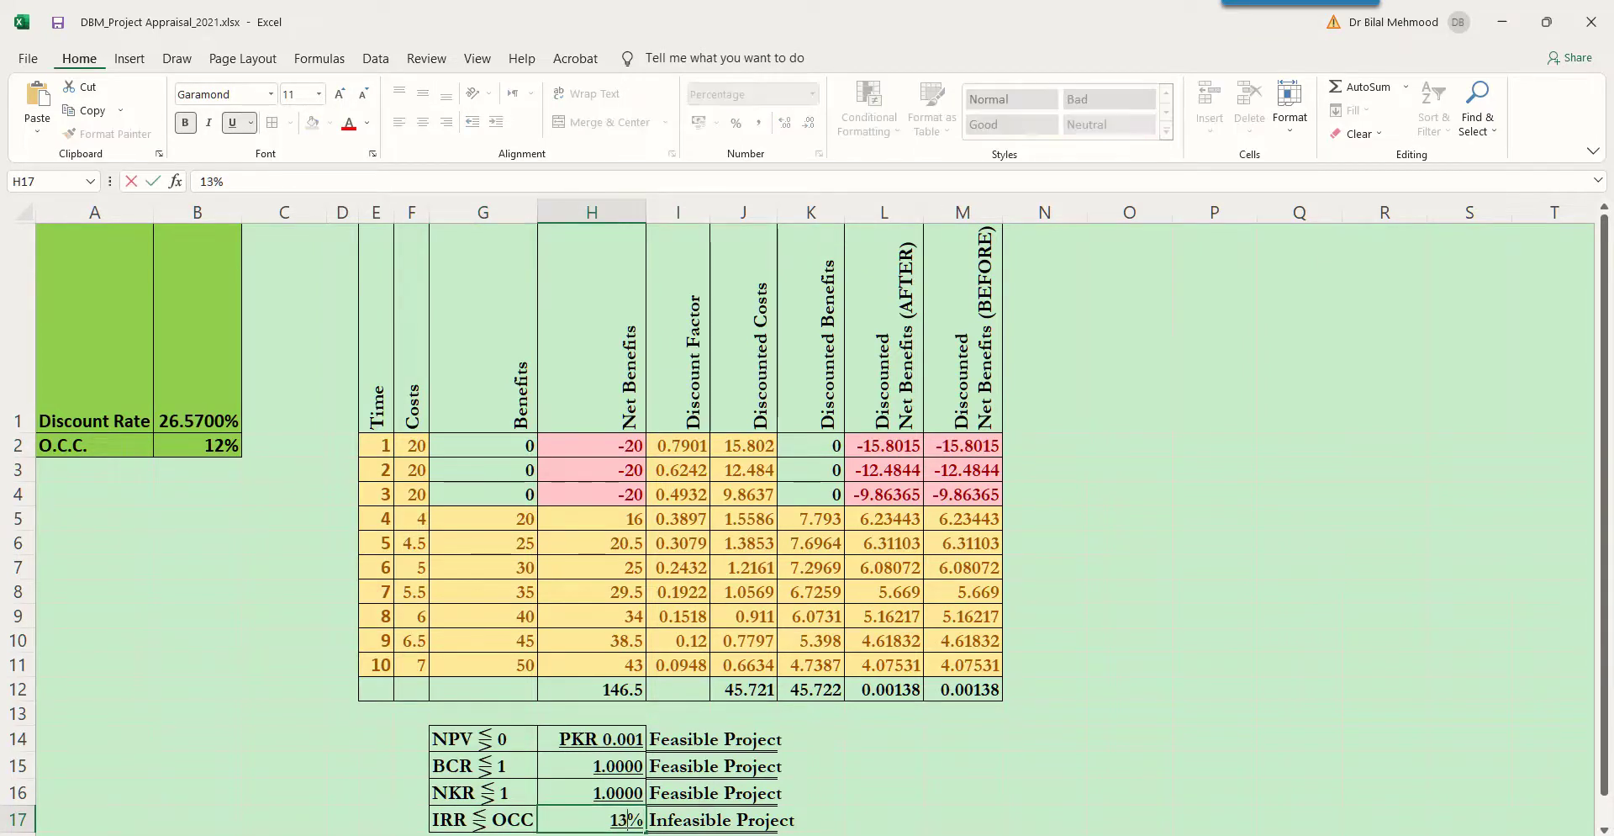
key(Tab)
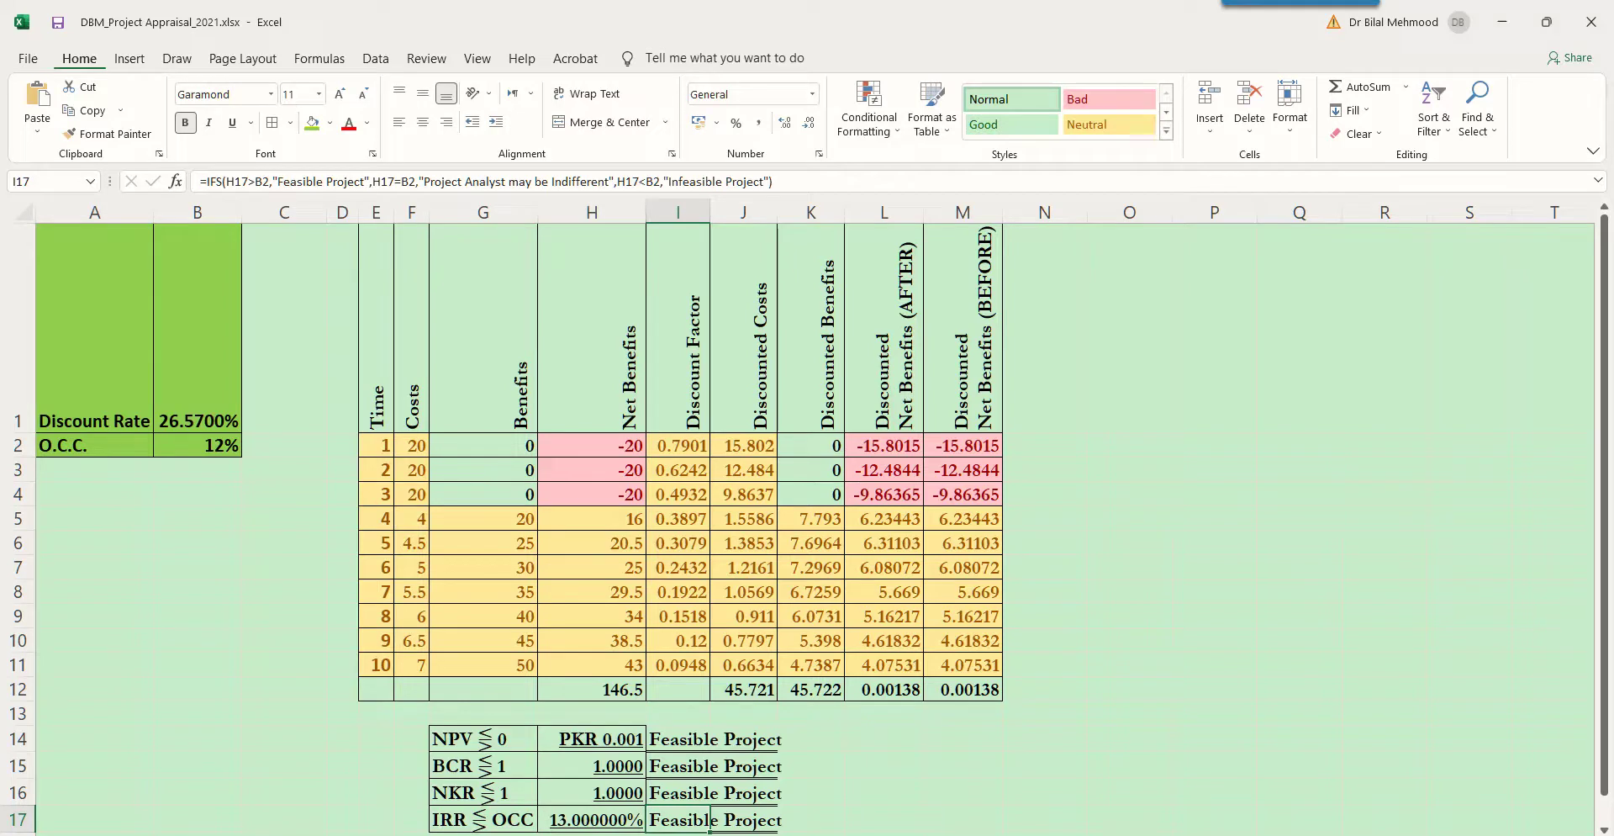
click(197, 445)
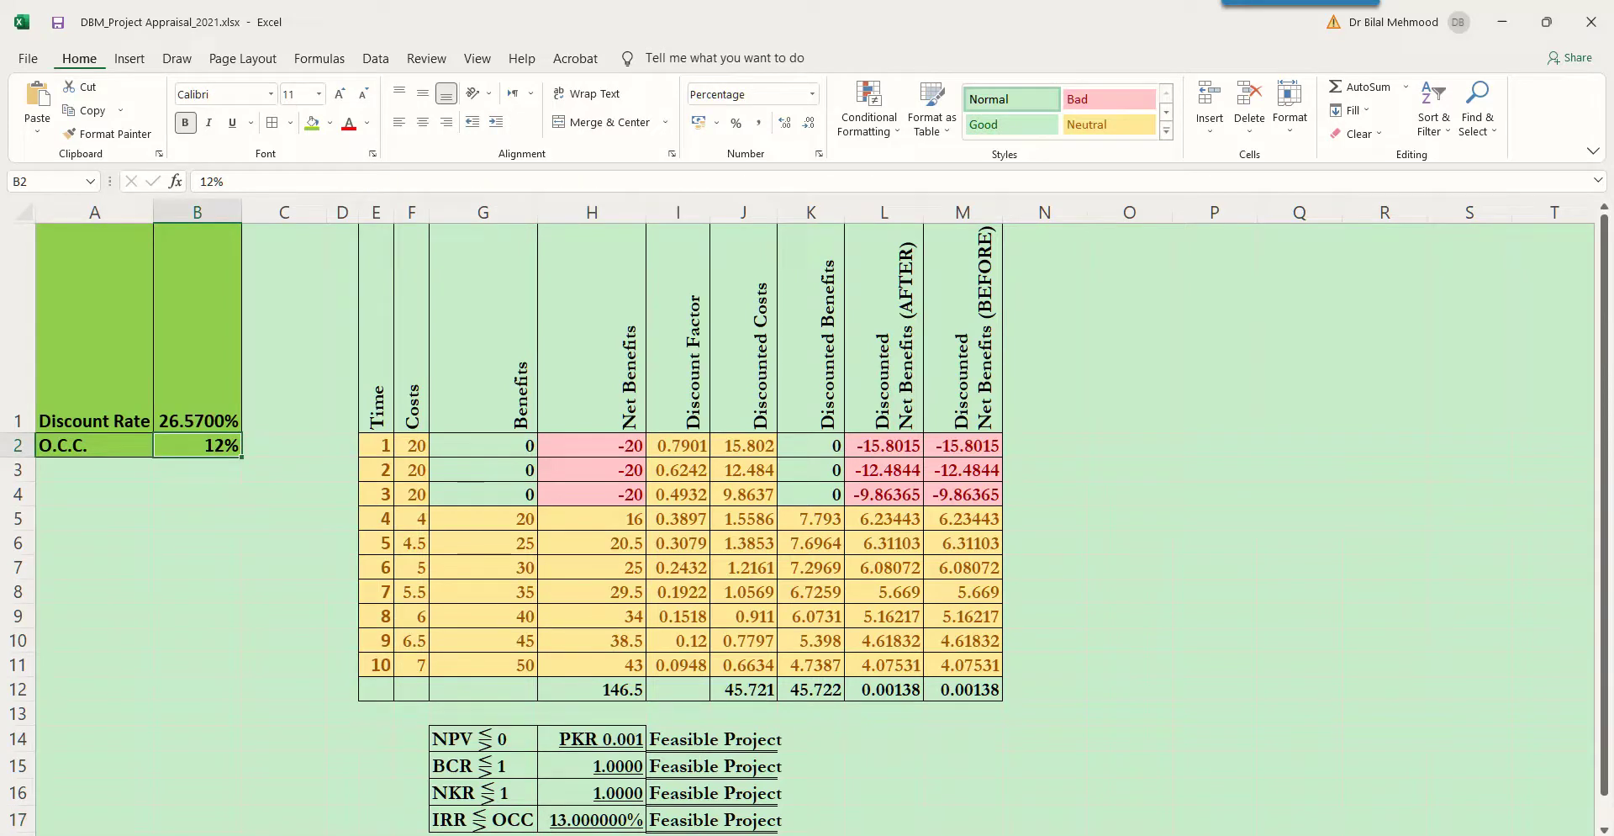
click(713, 819)
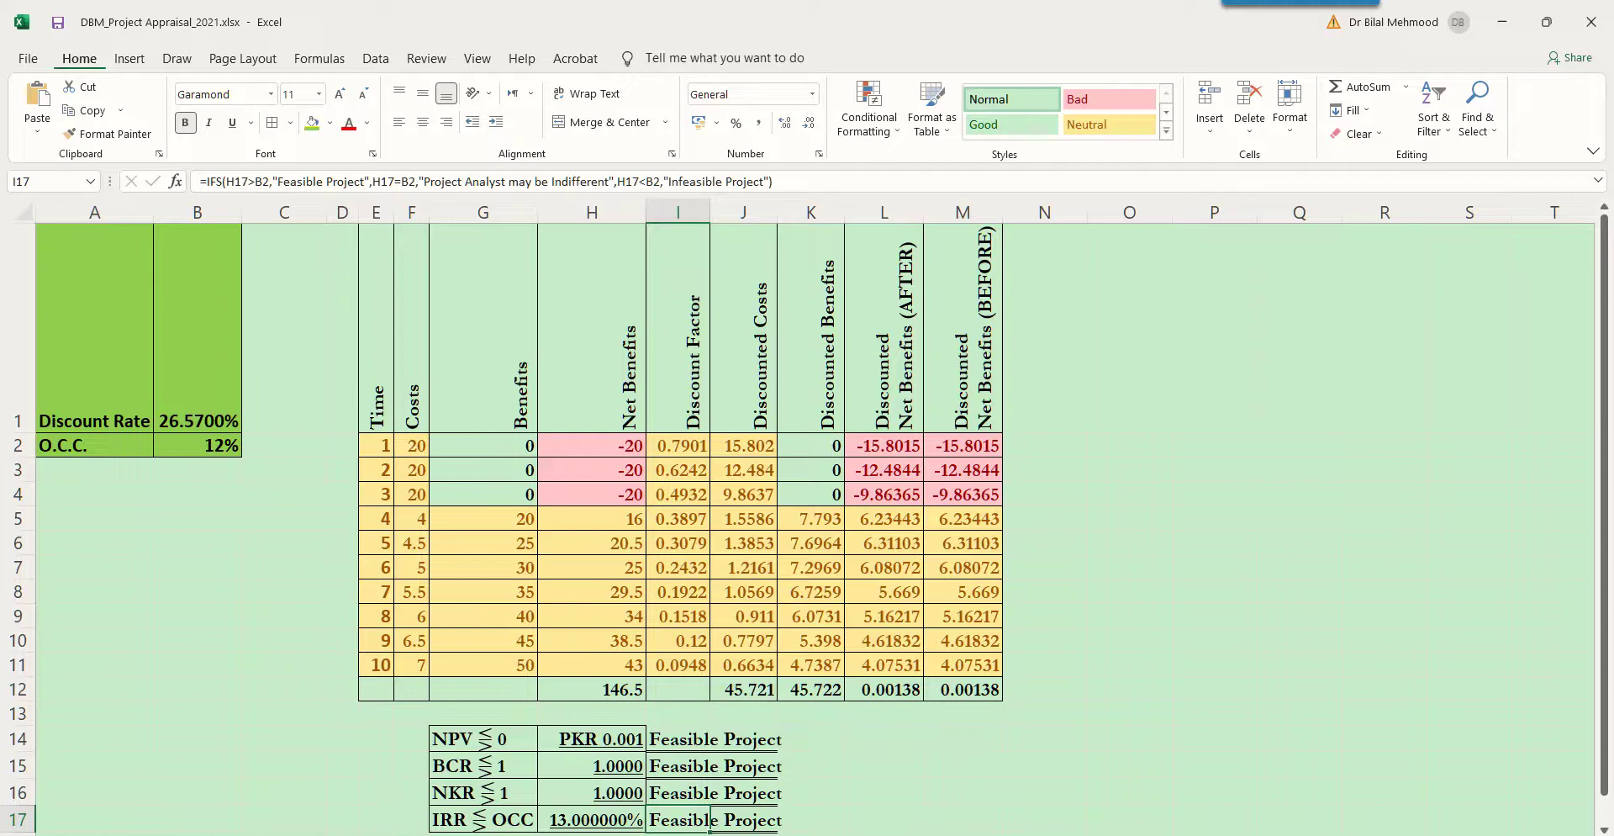
key(Up)
key(Up)
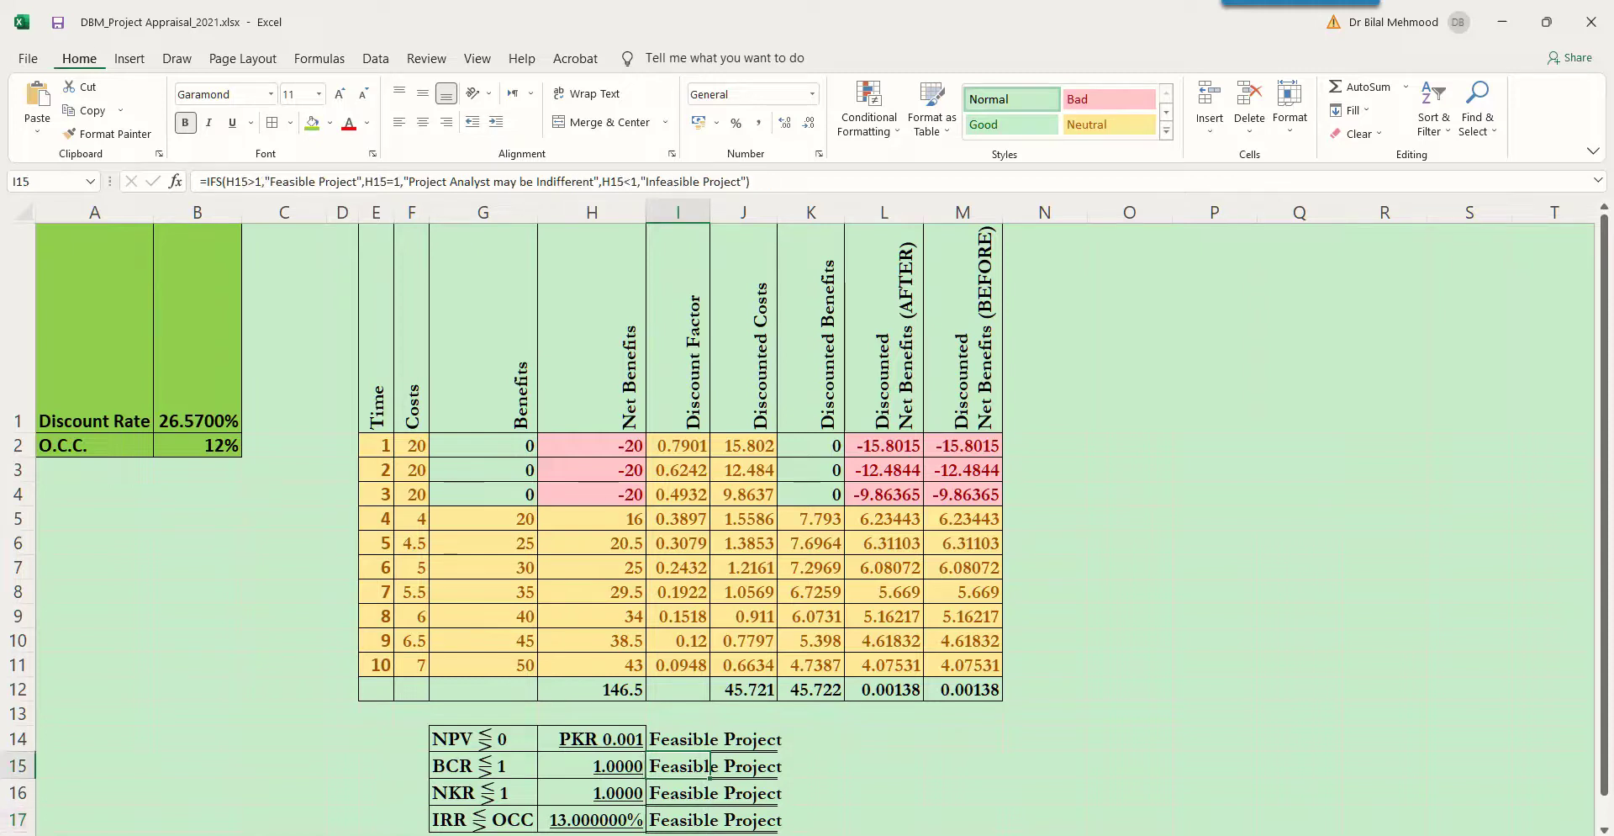